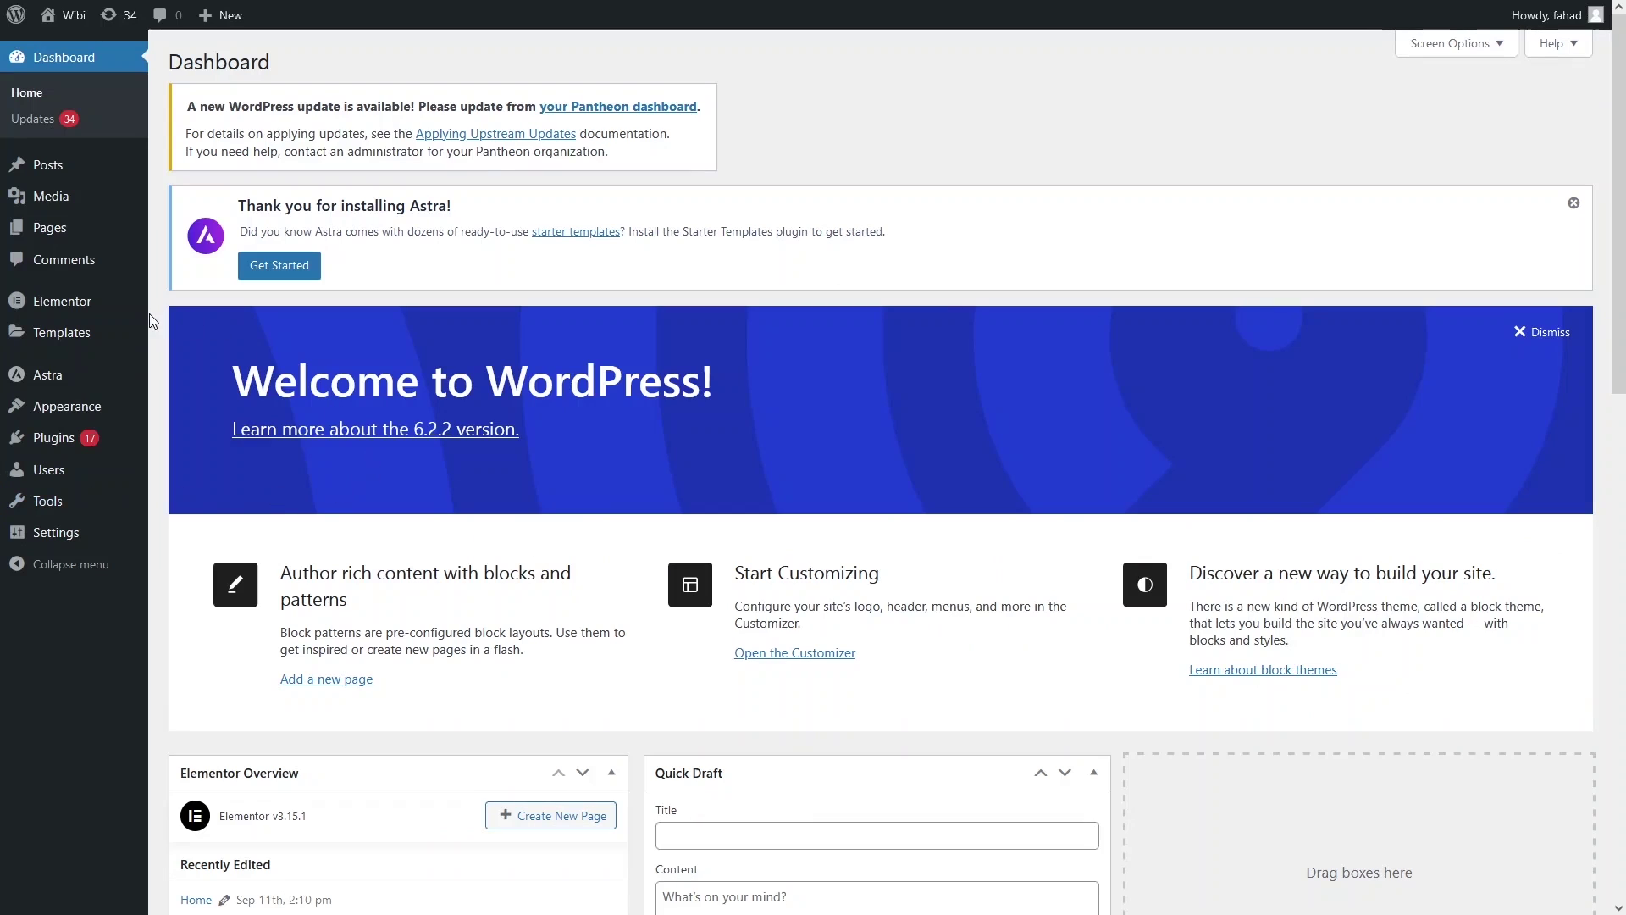
Search the plugin directory for "elementor" and update the Elementor Website Builder plugin.
mouse_move(76, 319)
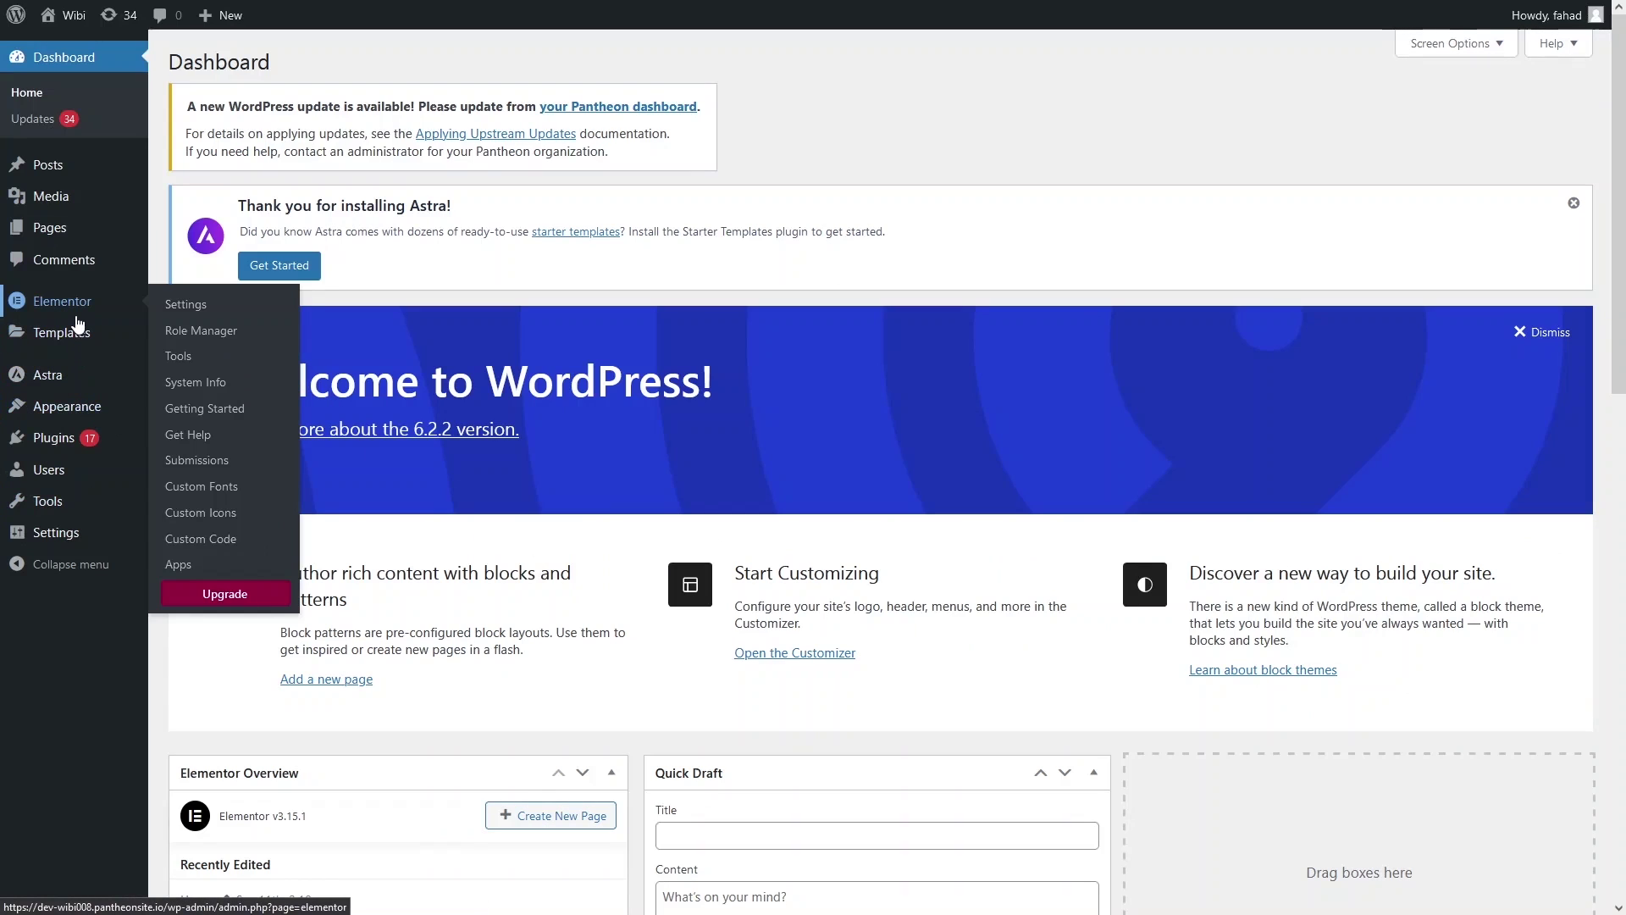
mouse_move(135, 409)
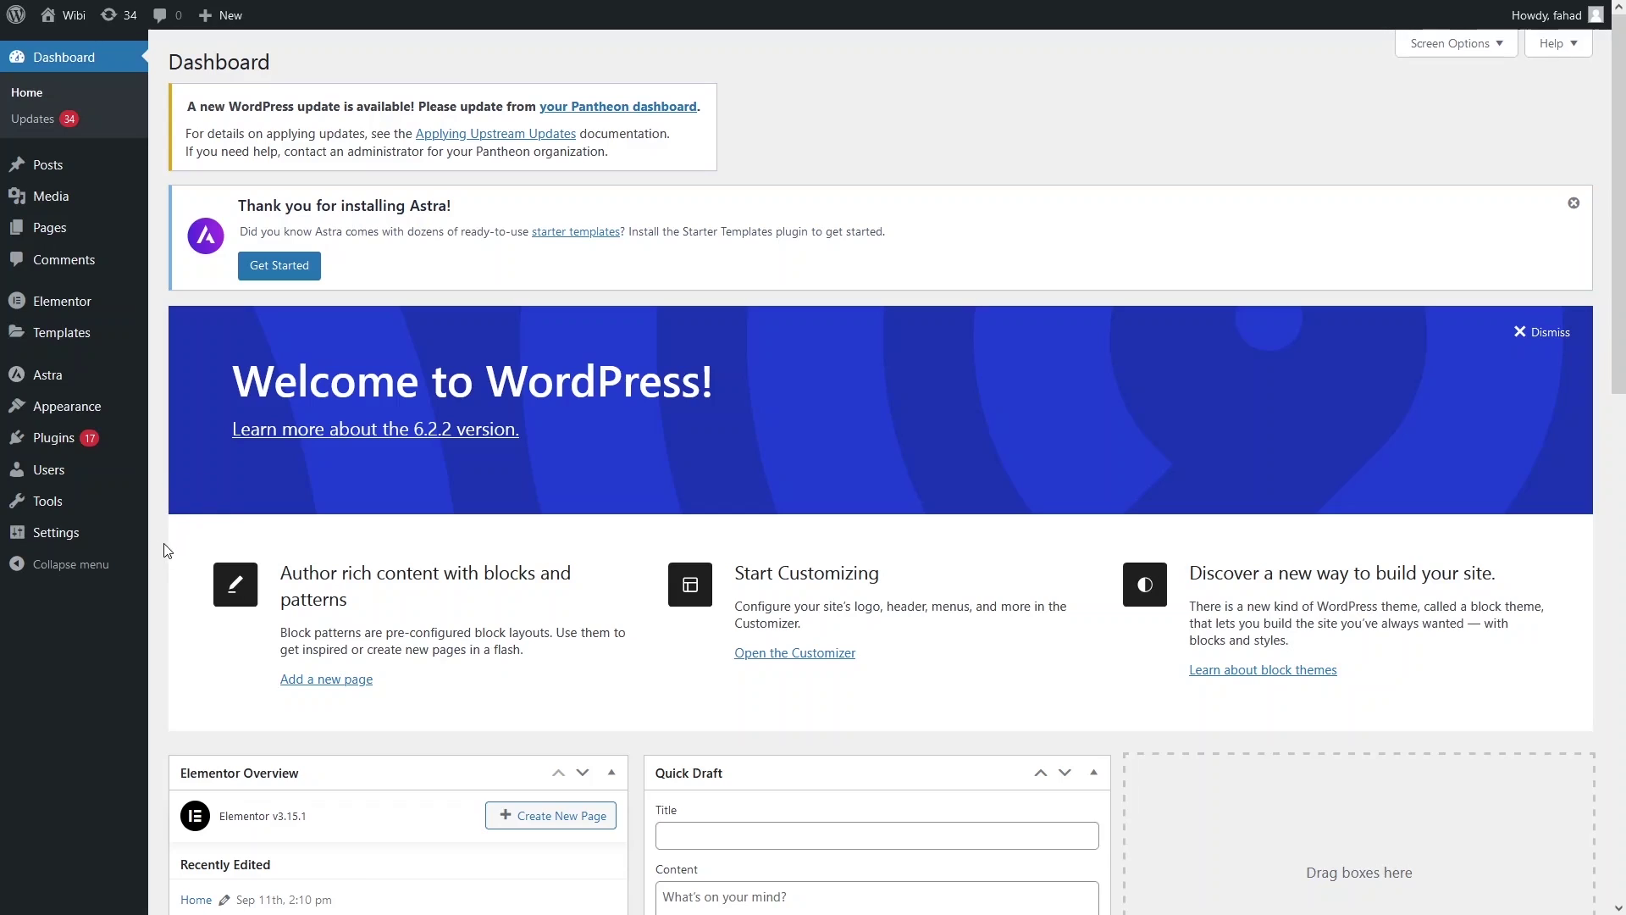
mouse_move(75, 448)
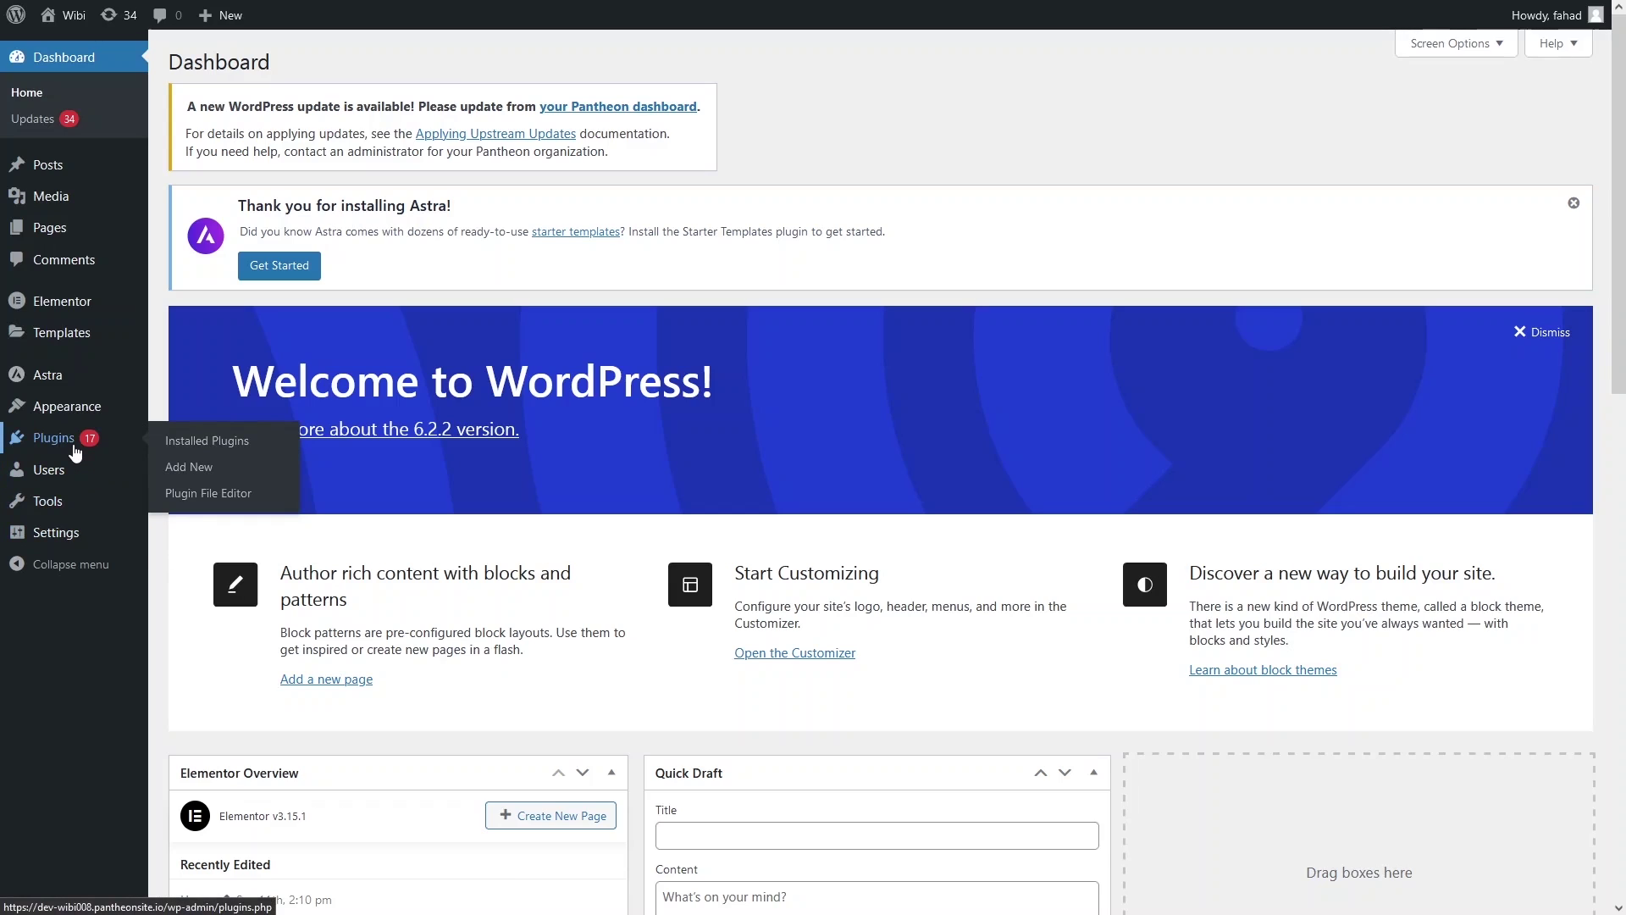
click(212, 476)
click(1380, 336)
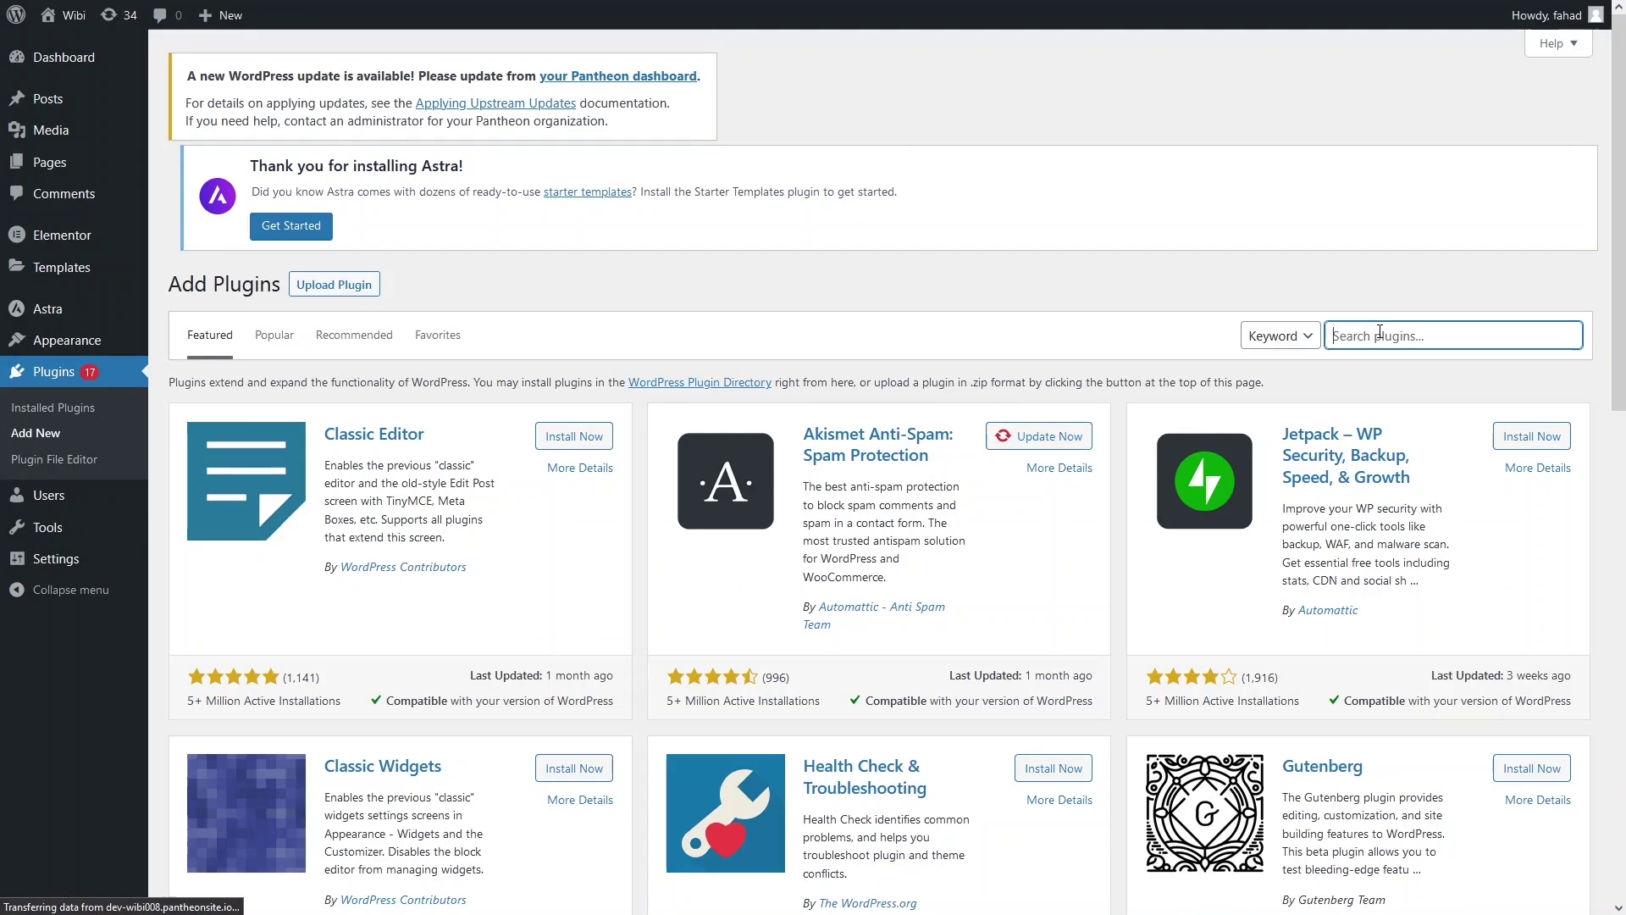
text(leme)
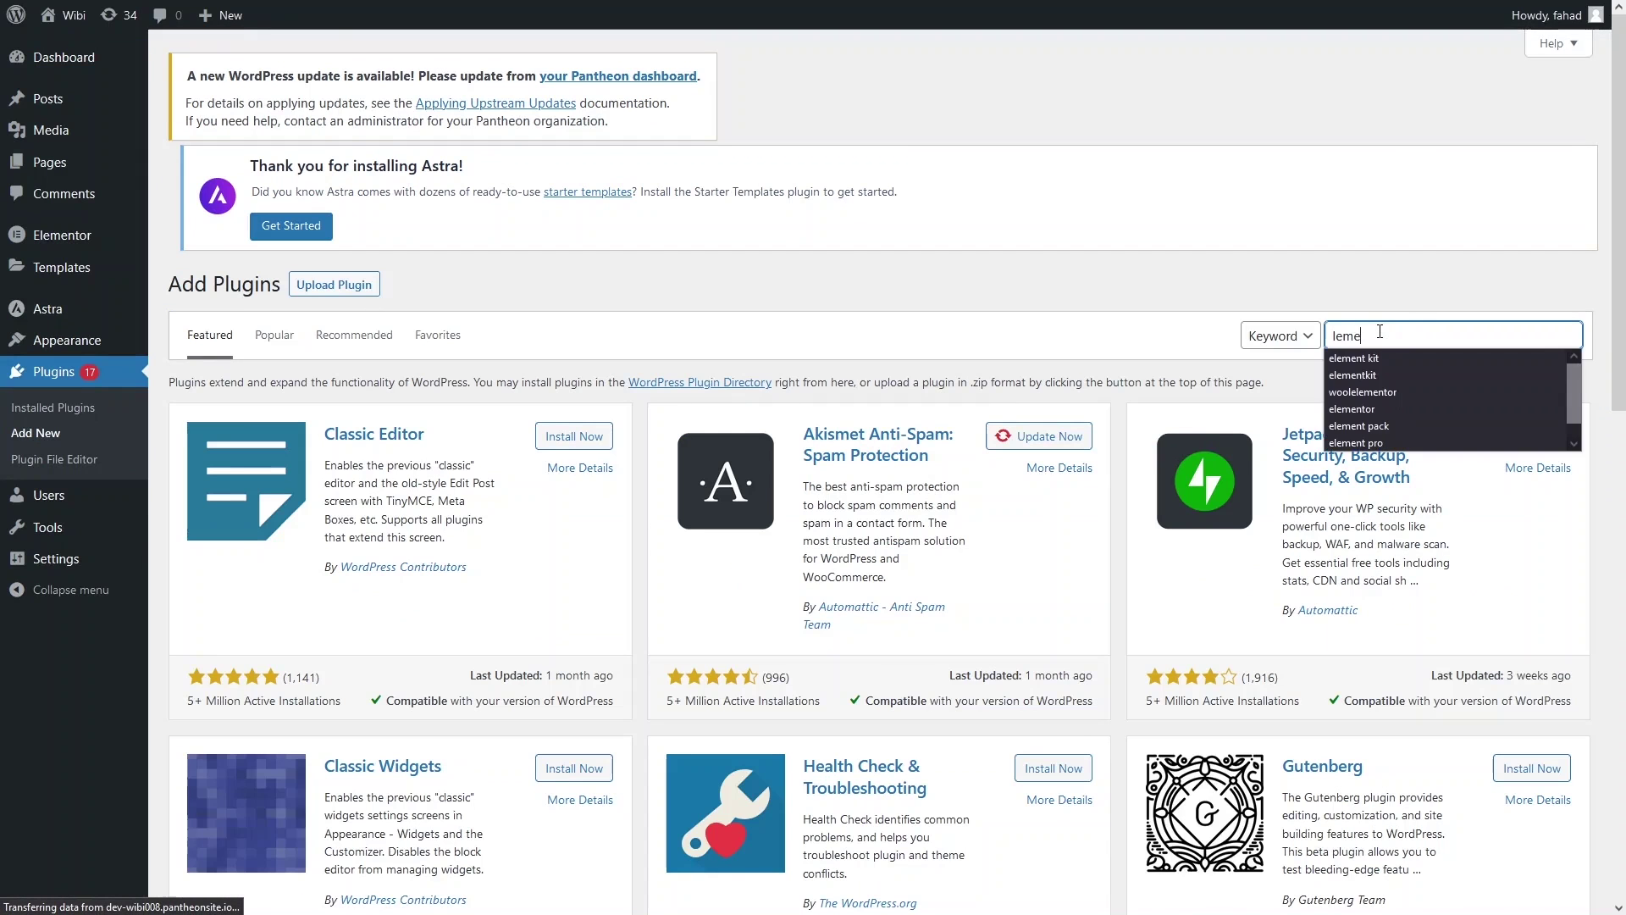
click(1352, 409)
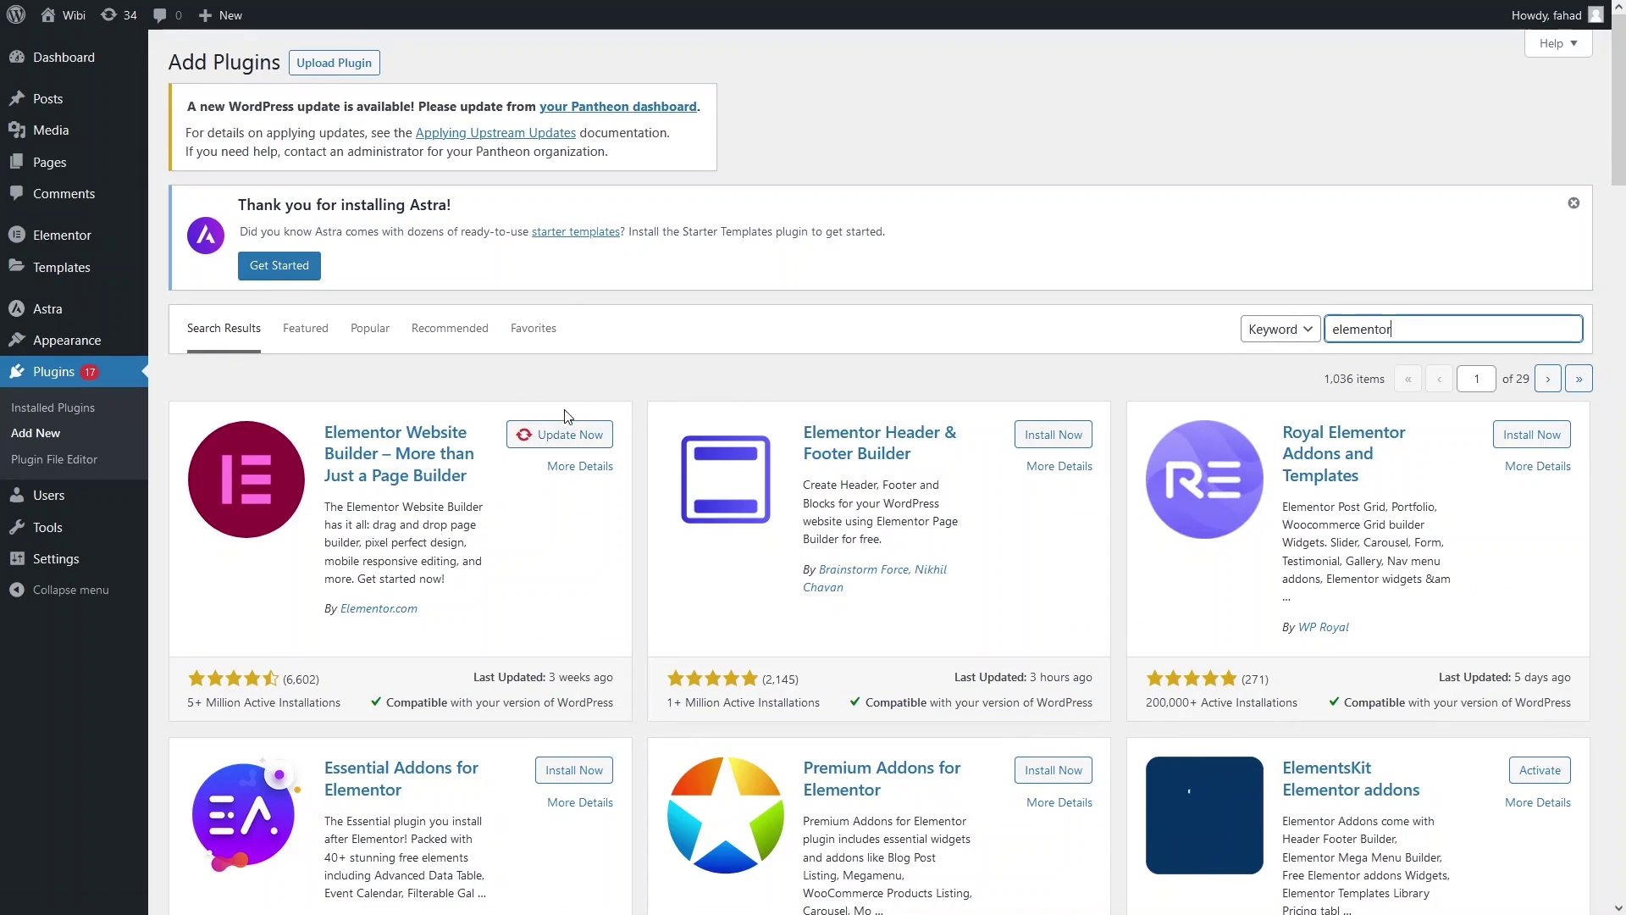
click(563, 434)
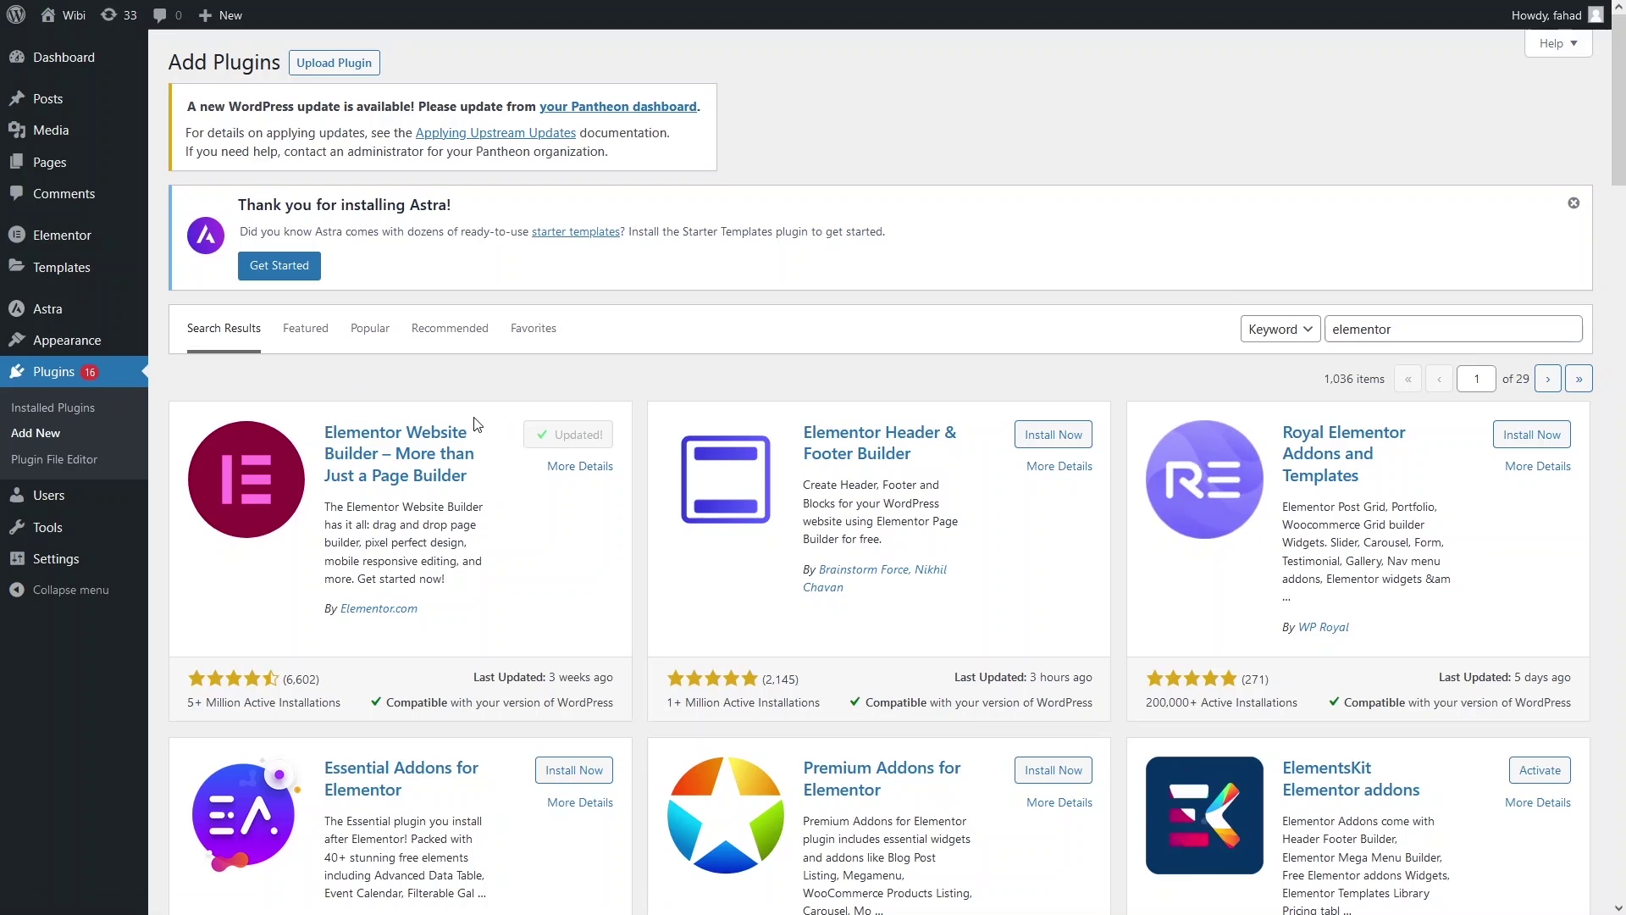
Create a new page titled "Home Page" and open it for editing with Elementor.
mouse_move(32, 163)
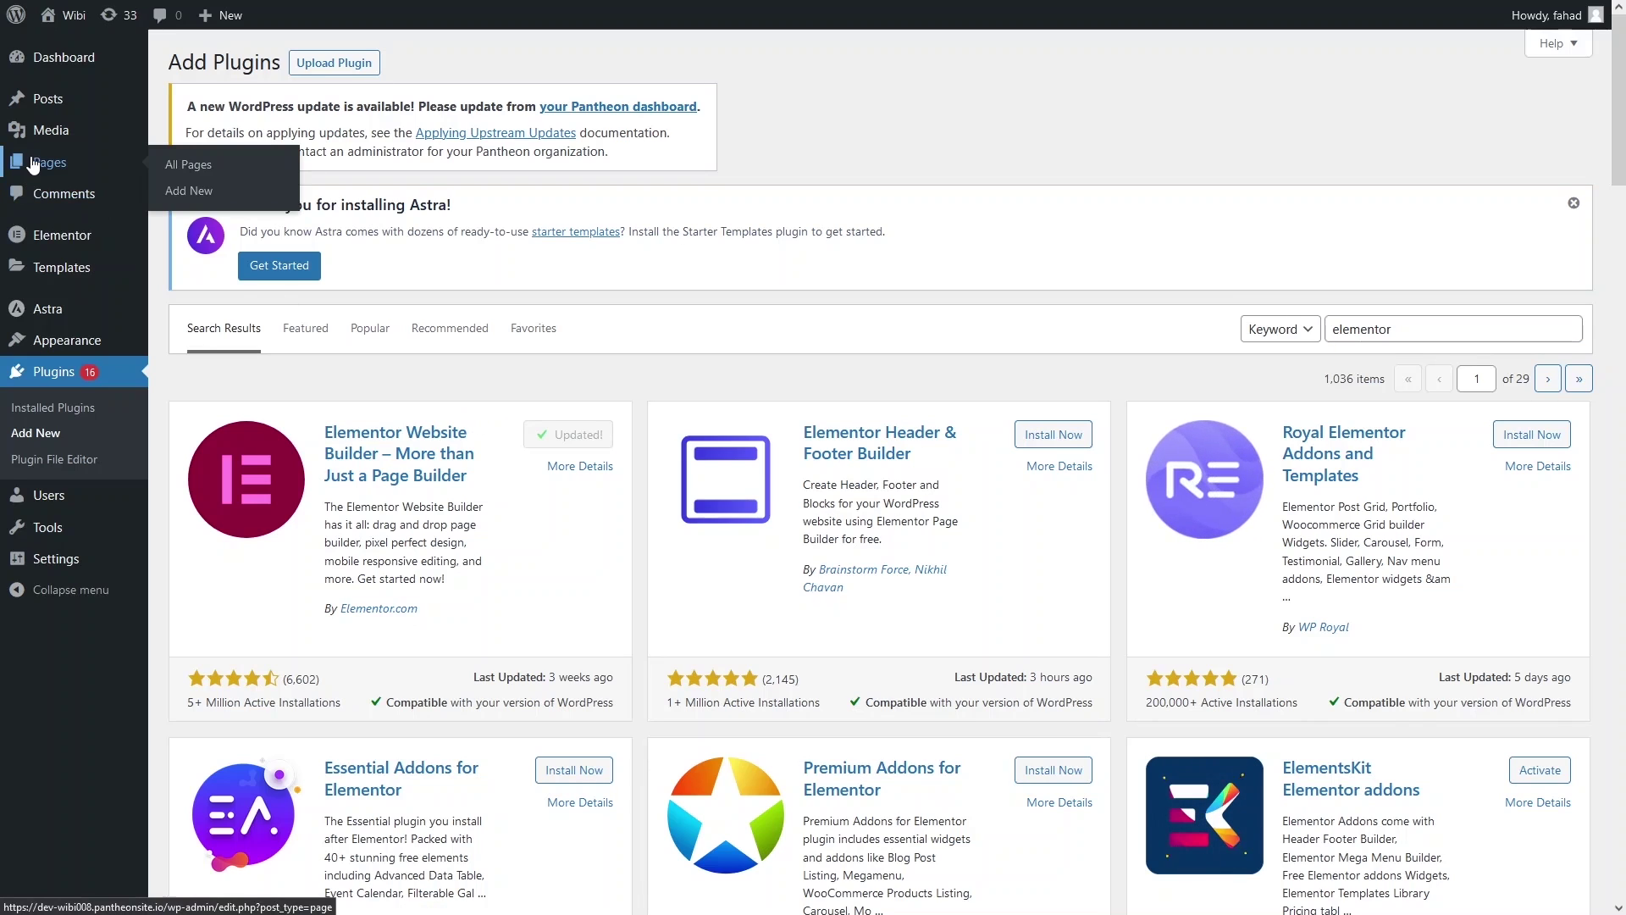
click(214, 192)
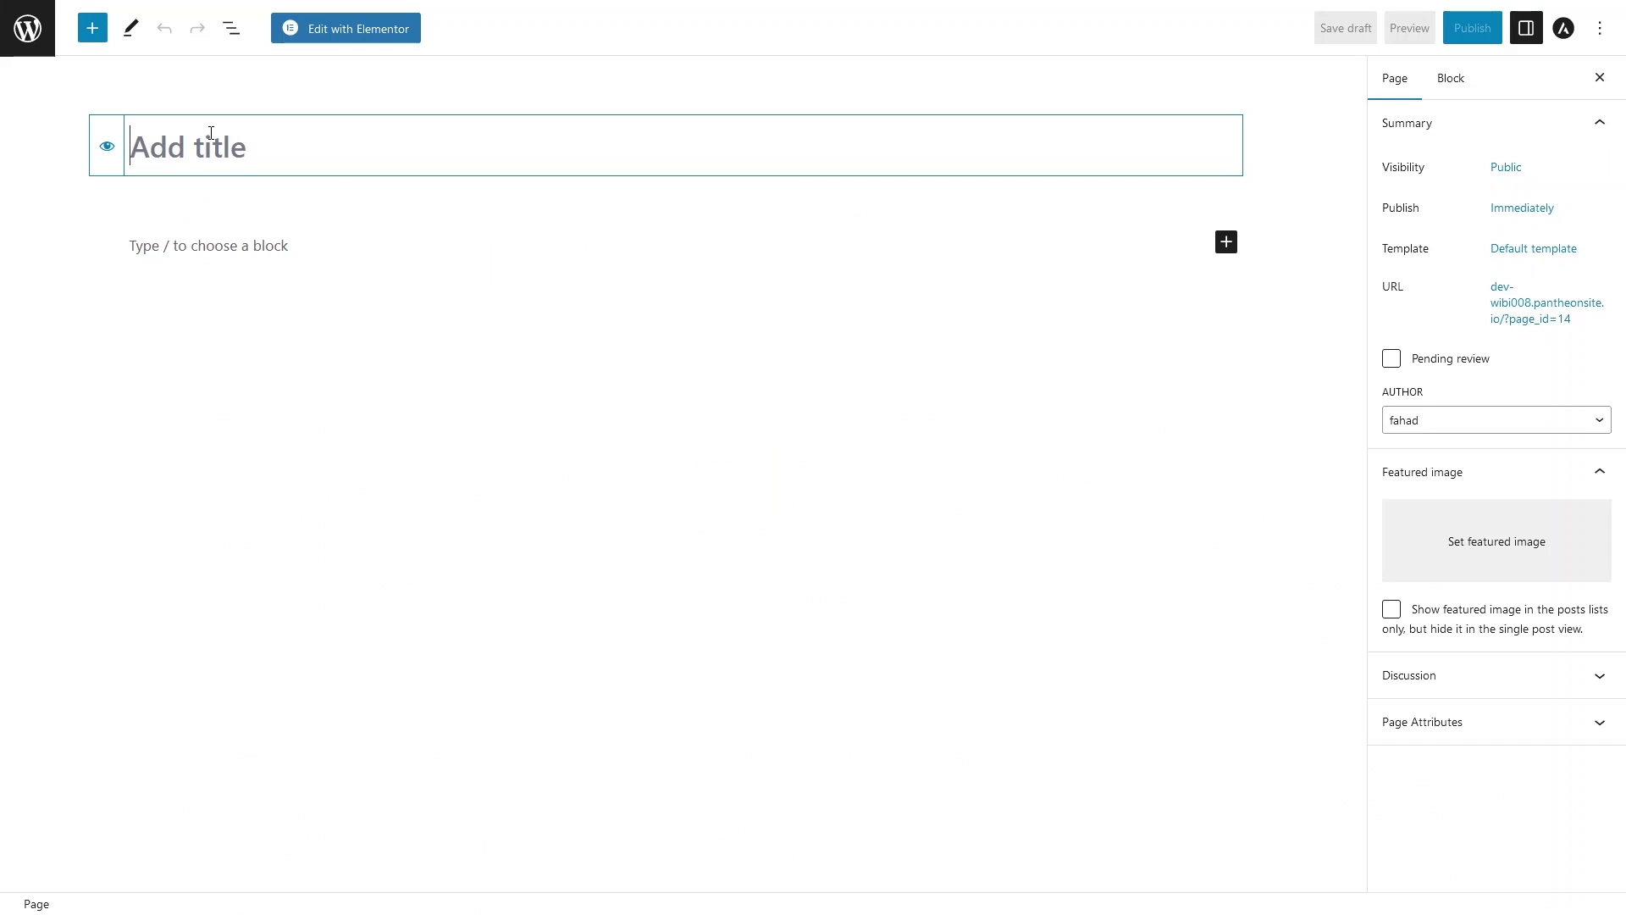
text(Home Page)
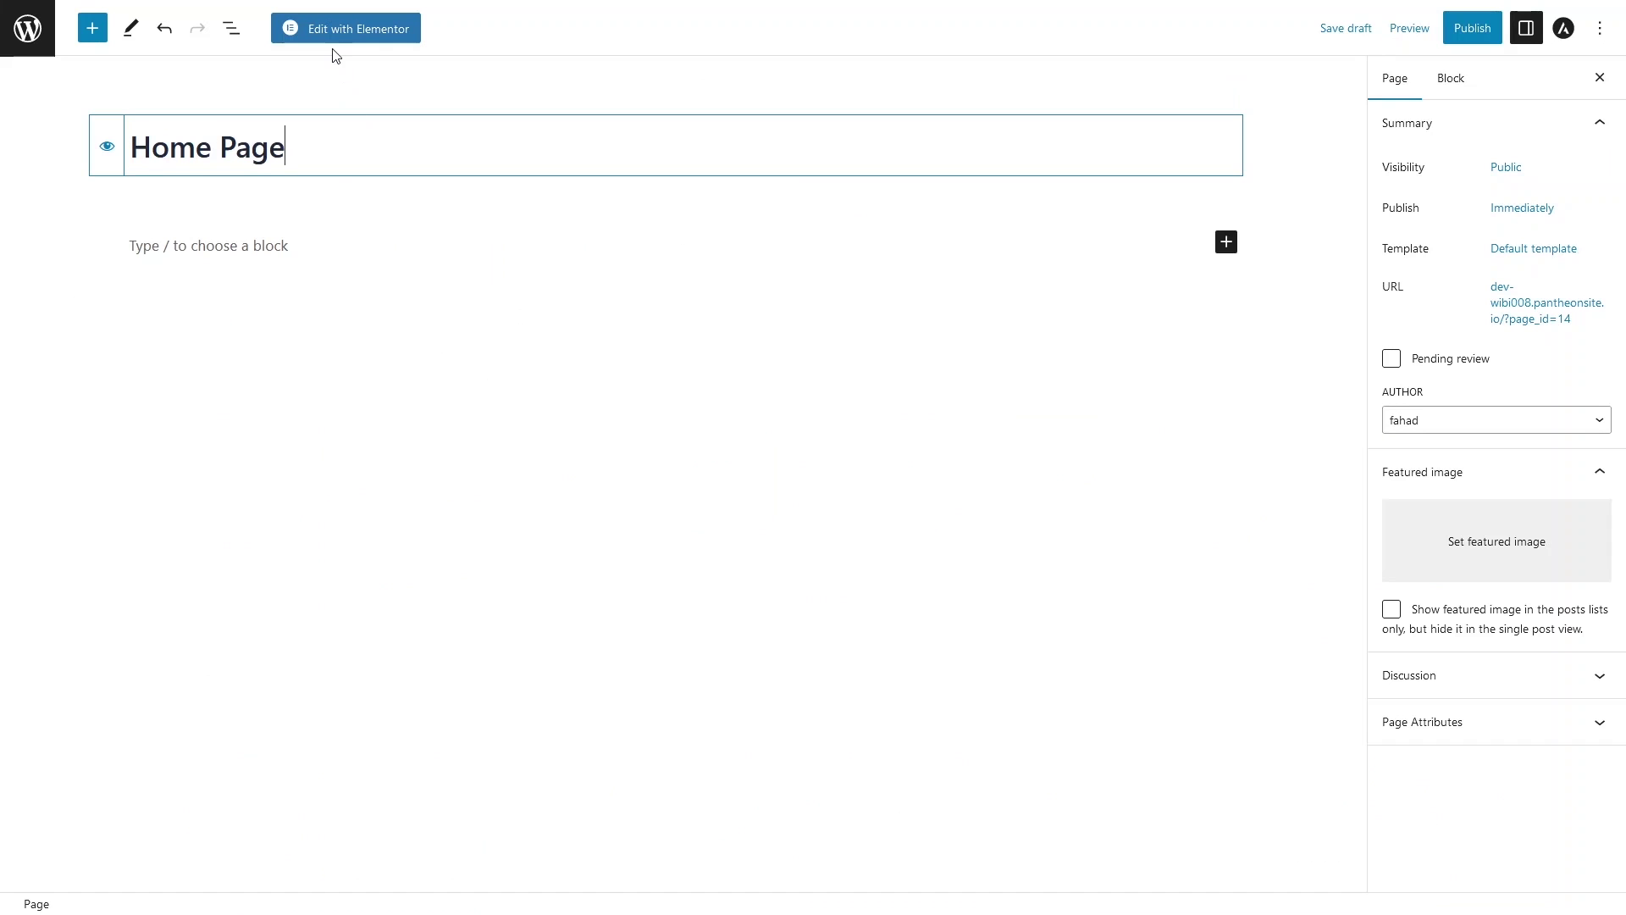
click(334, 34)
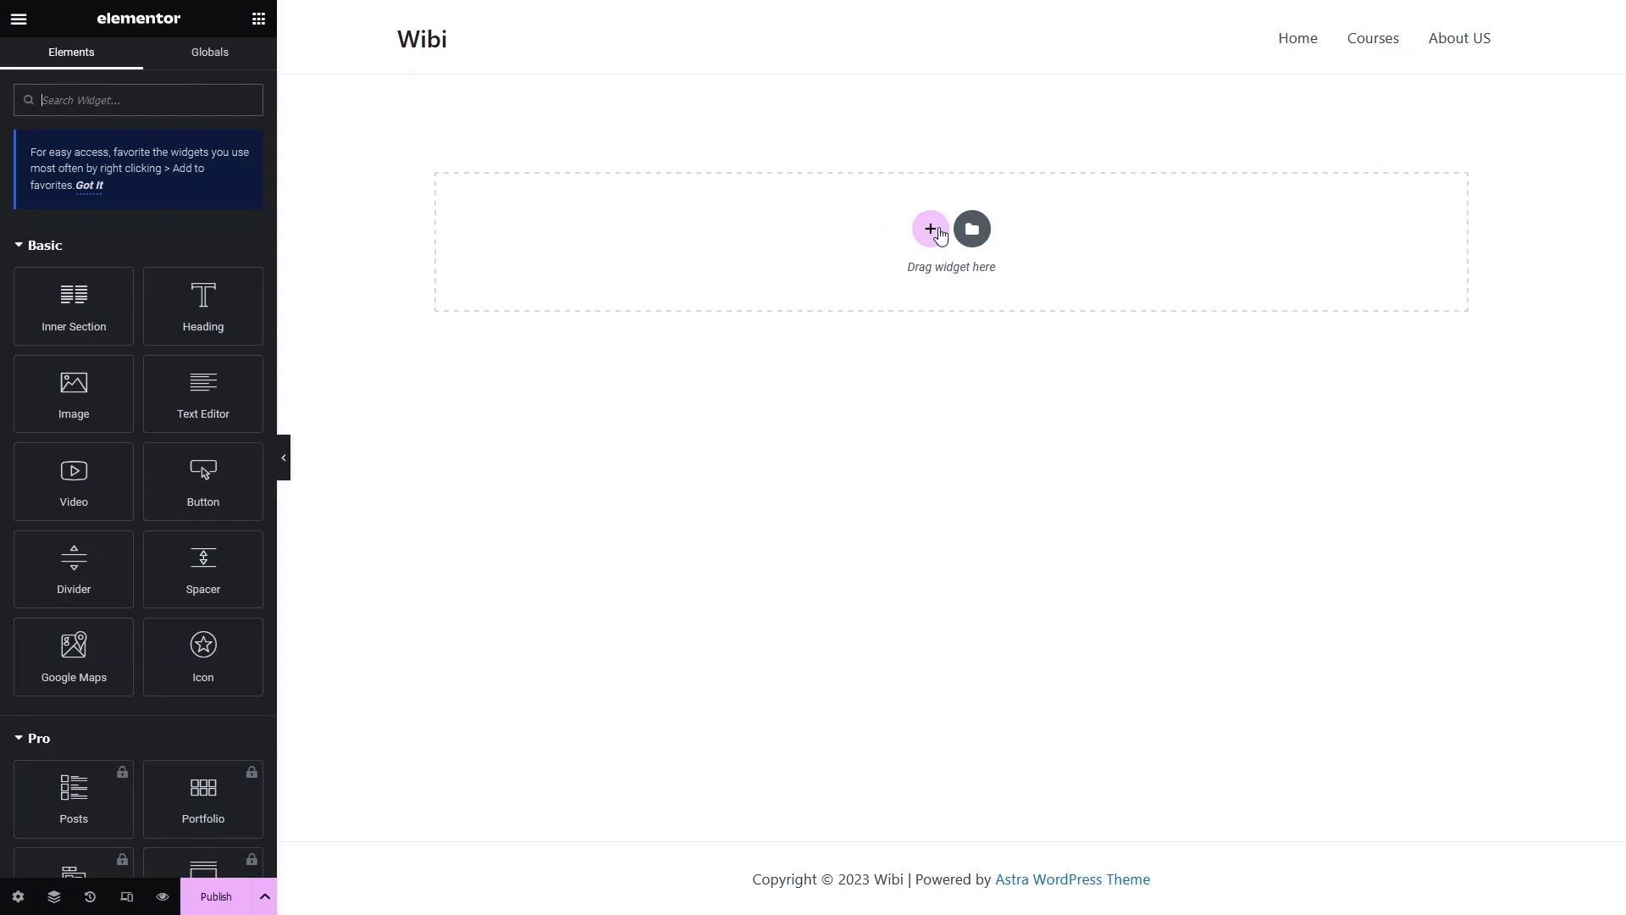
Add two single-column sections to the empty page, followed by a section with two equal columns.
click(930, 227)
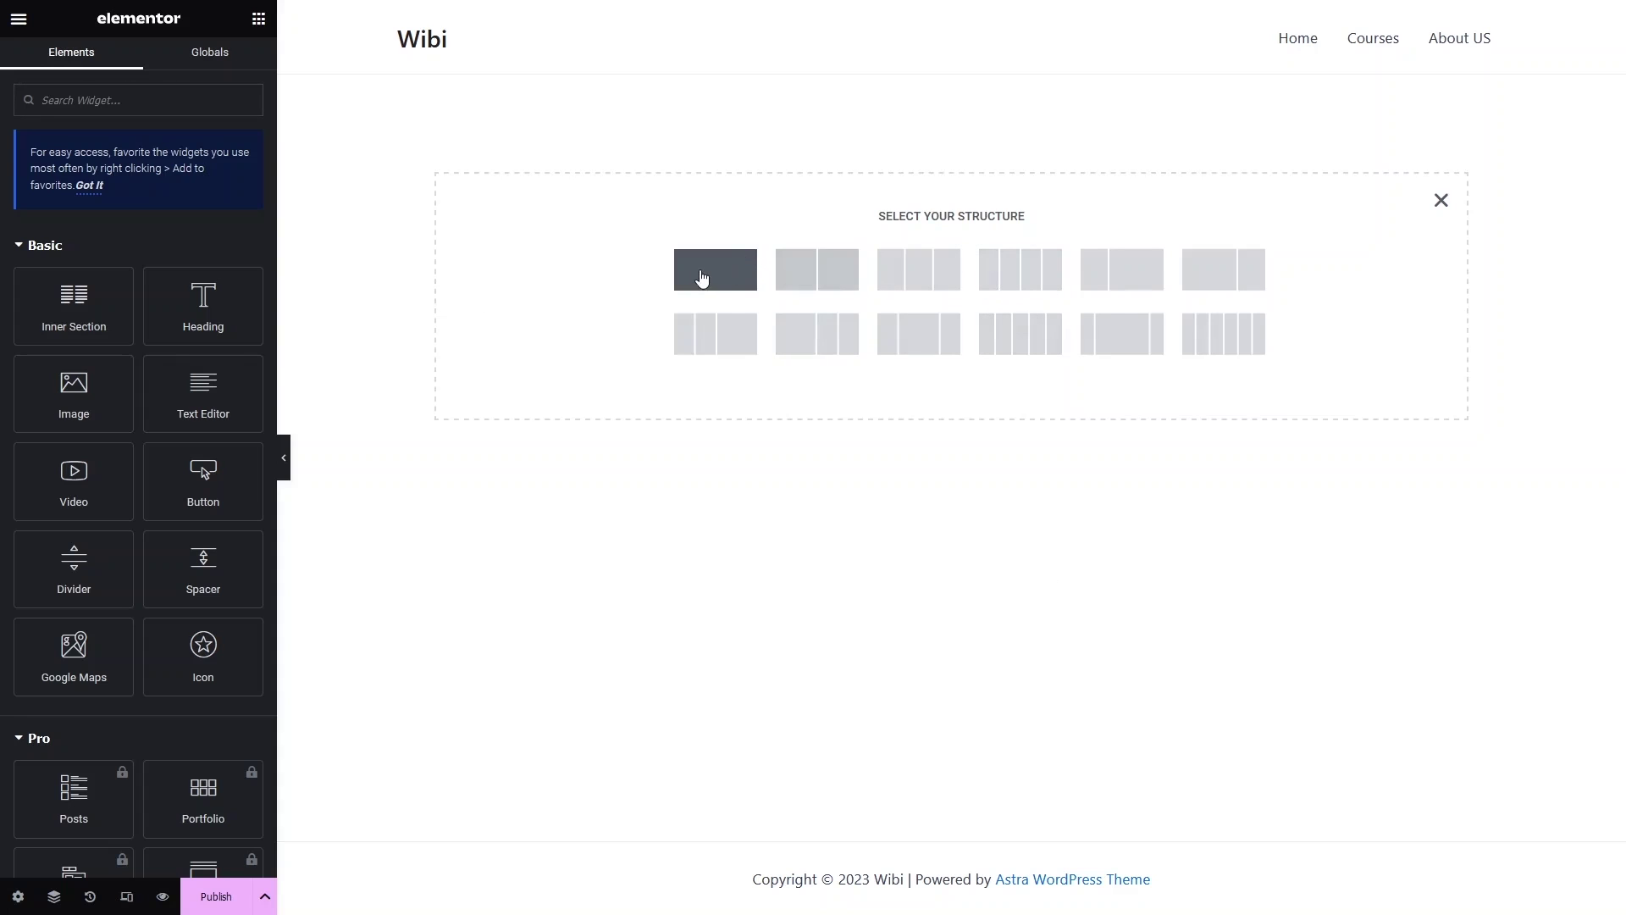
click(695, 280)
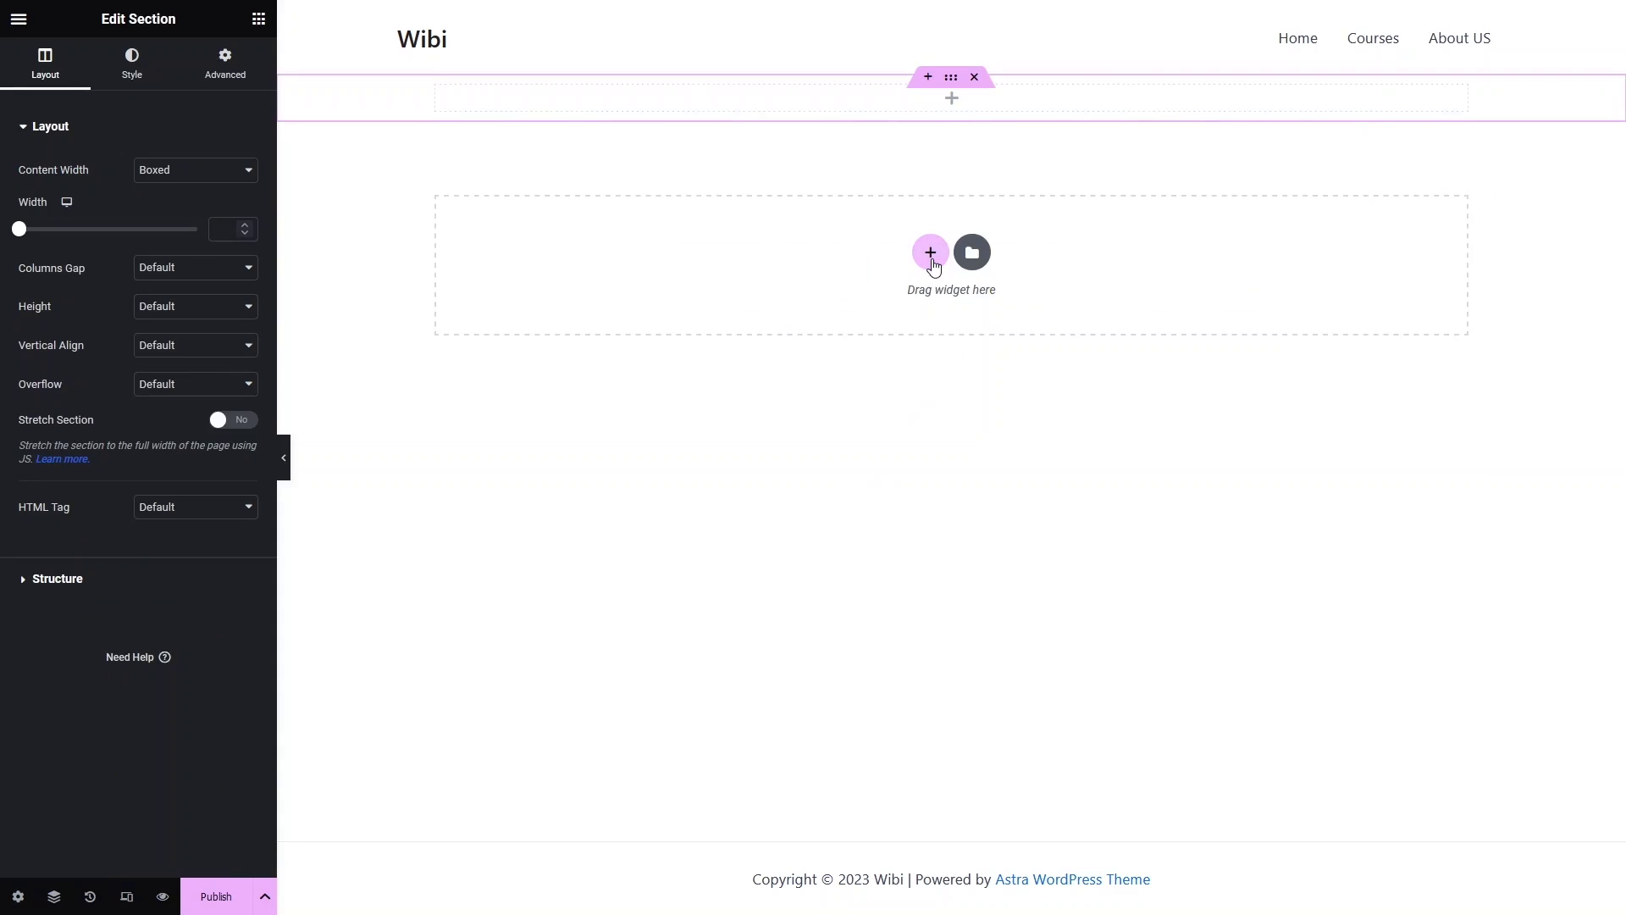
click(929, 251)
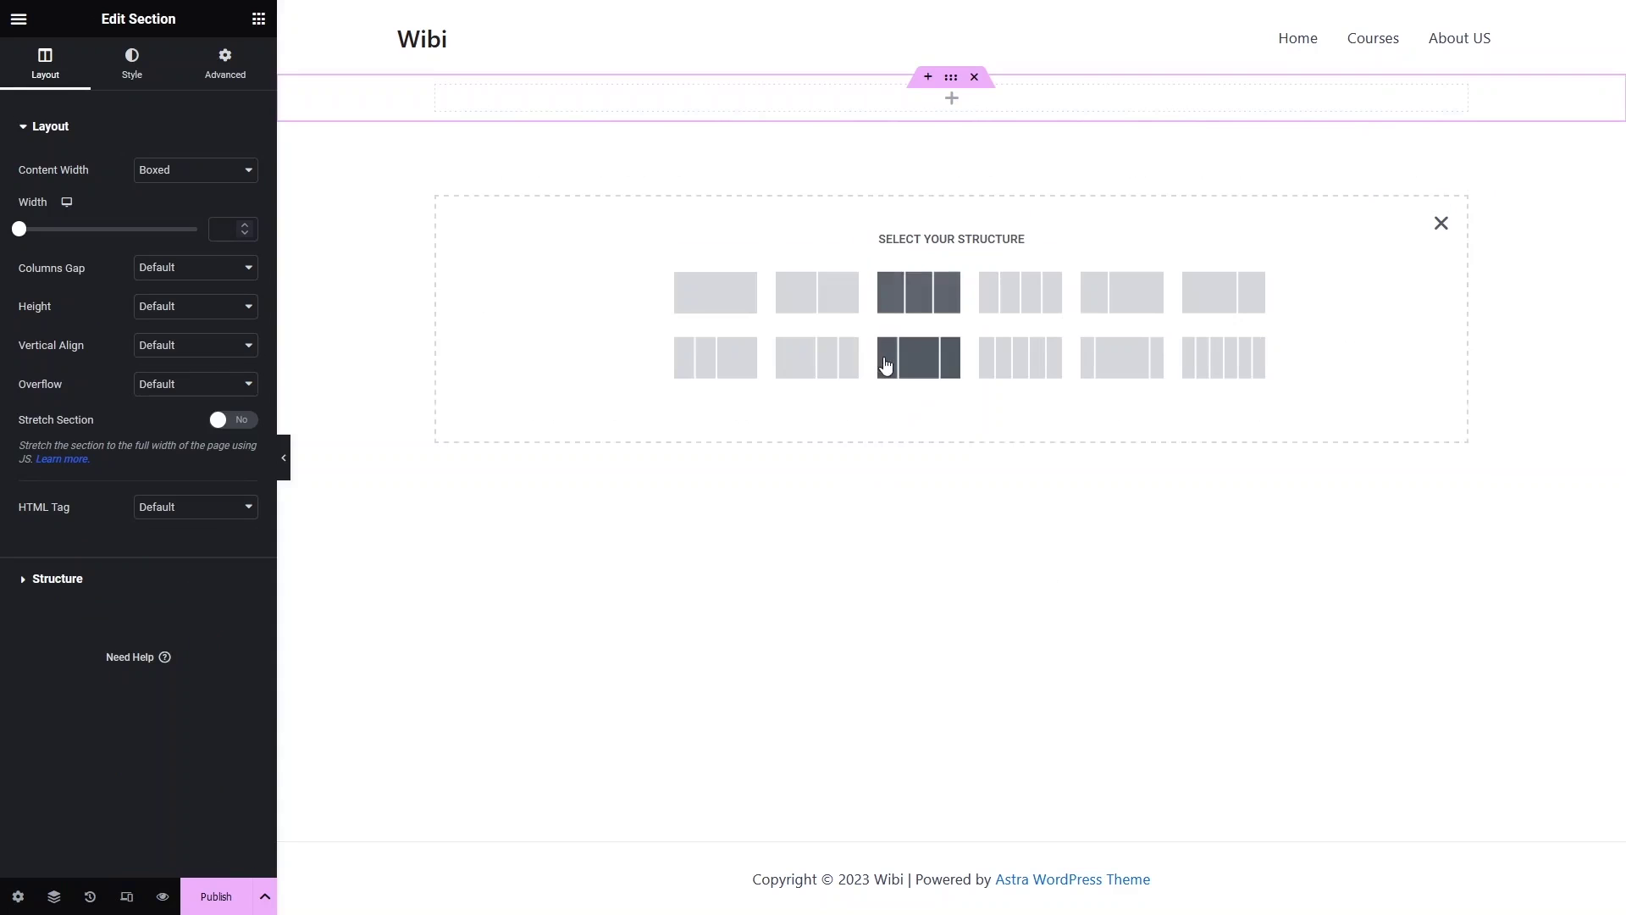
click(705, 301)
click(929, 298)
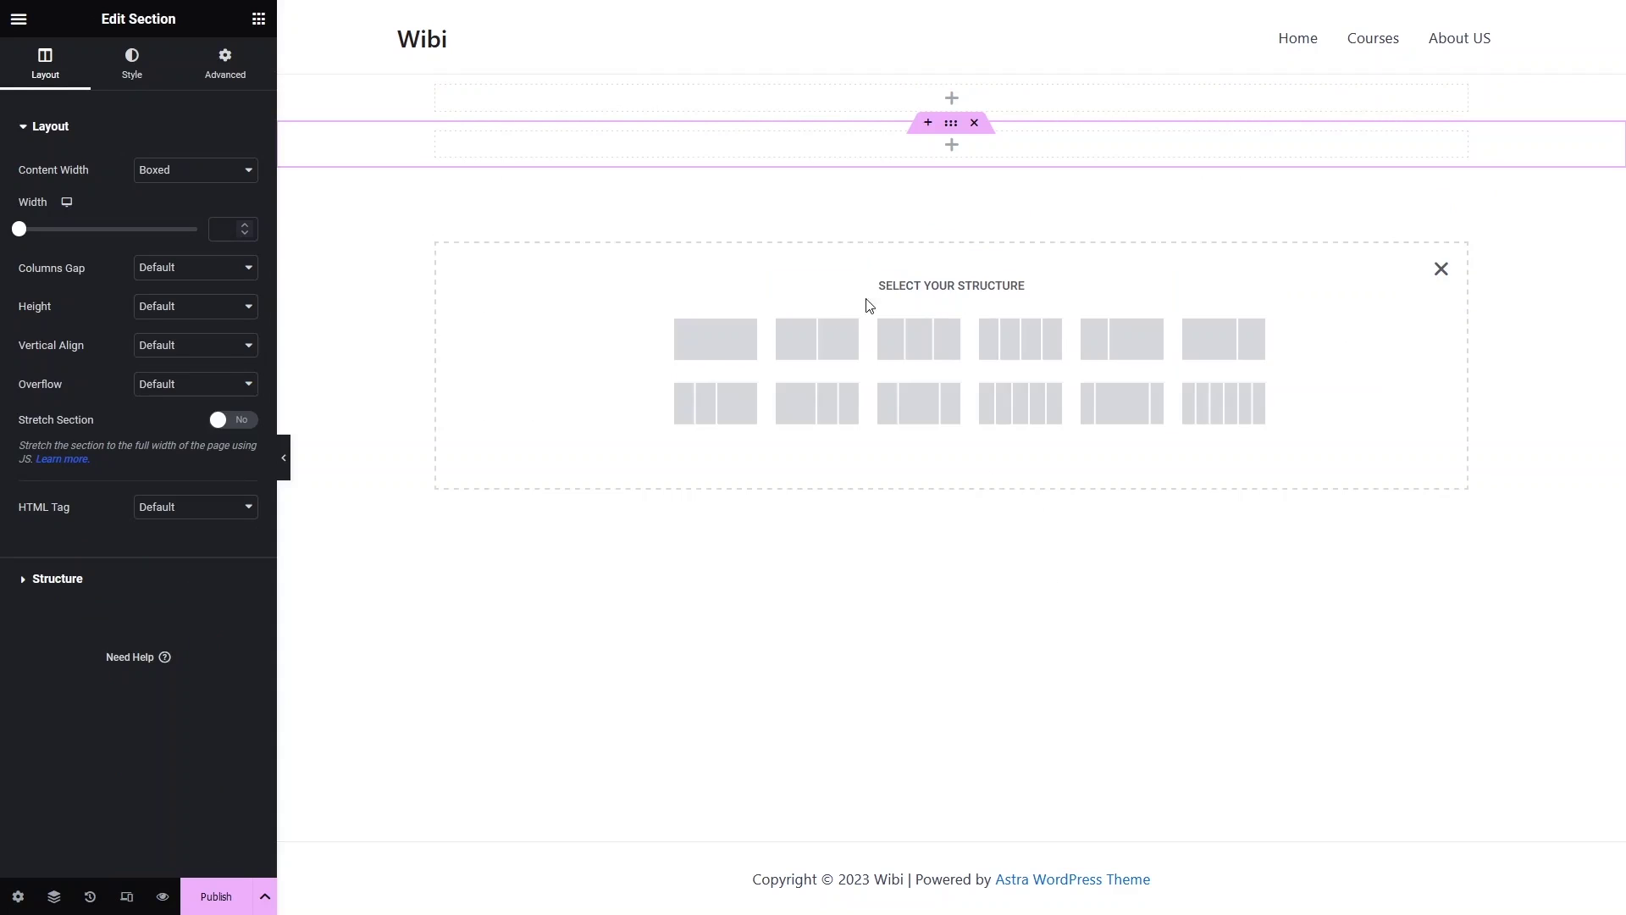
click(818, 348)
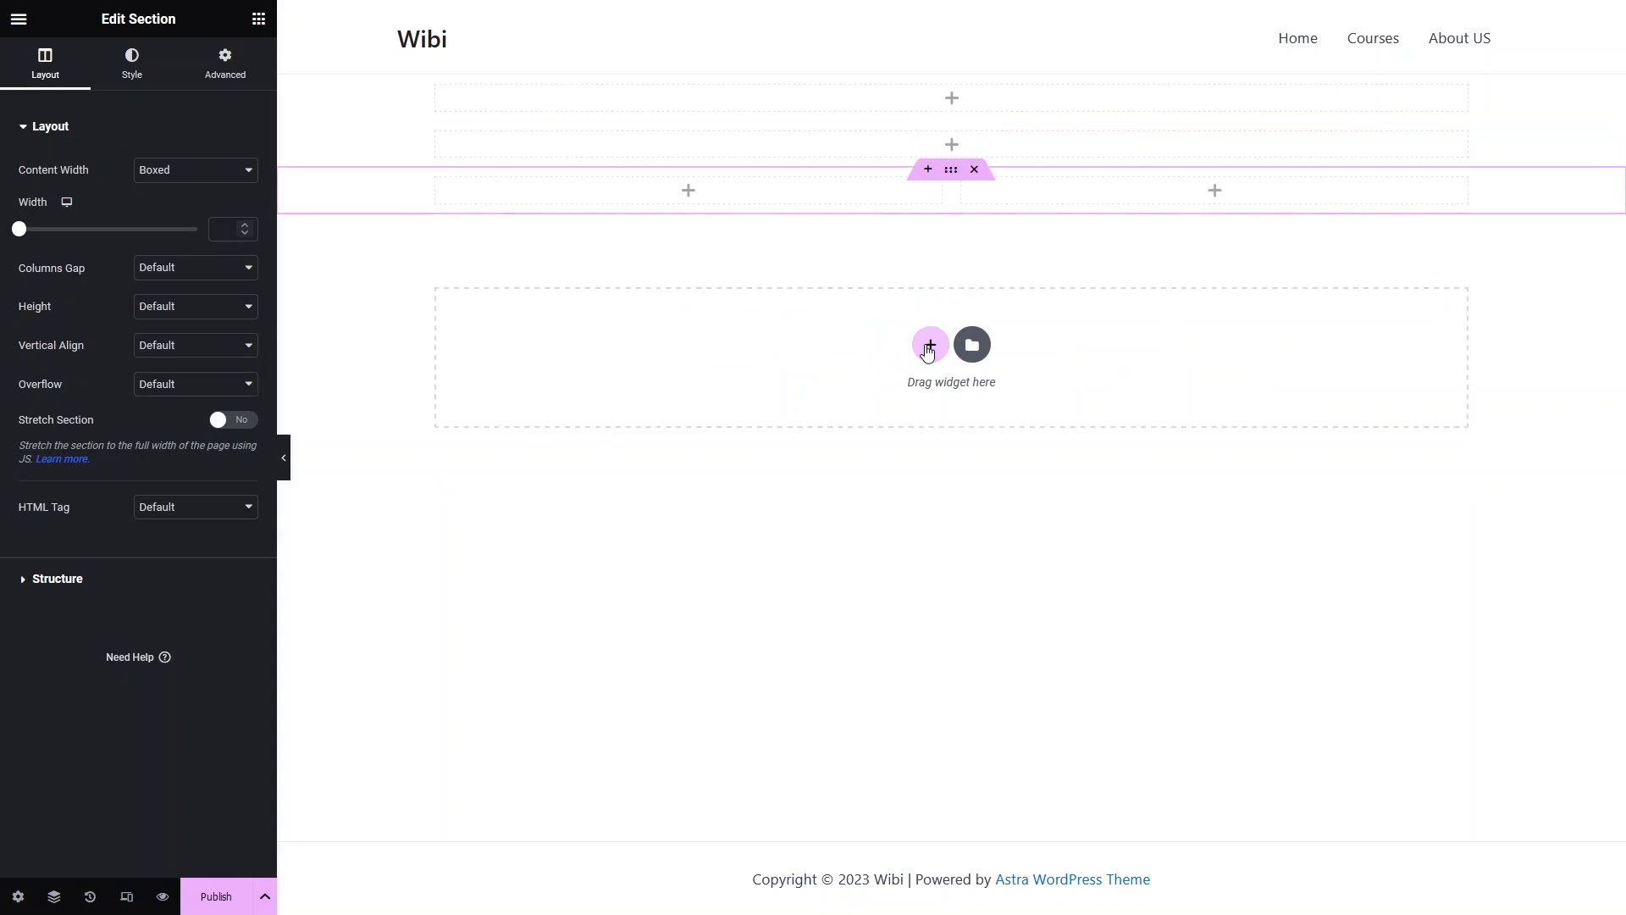
Add four more sections below in this order: single-column, four equal columns, single-column and two equal columns.
click(927, 344)
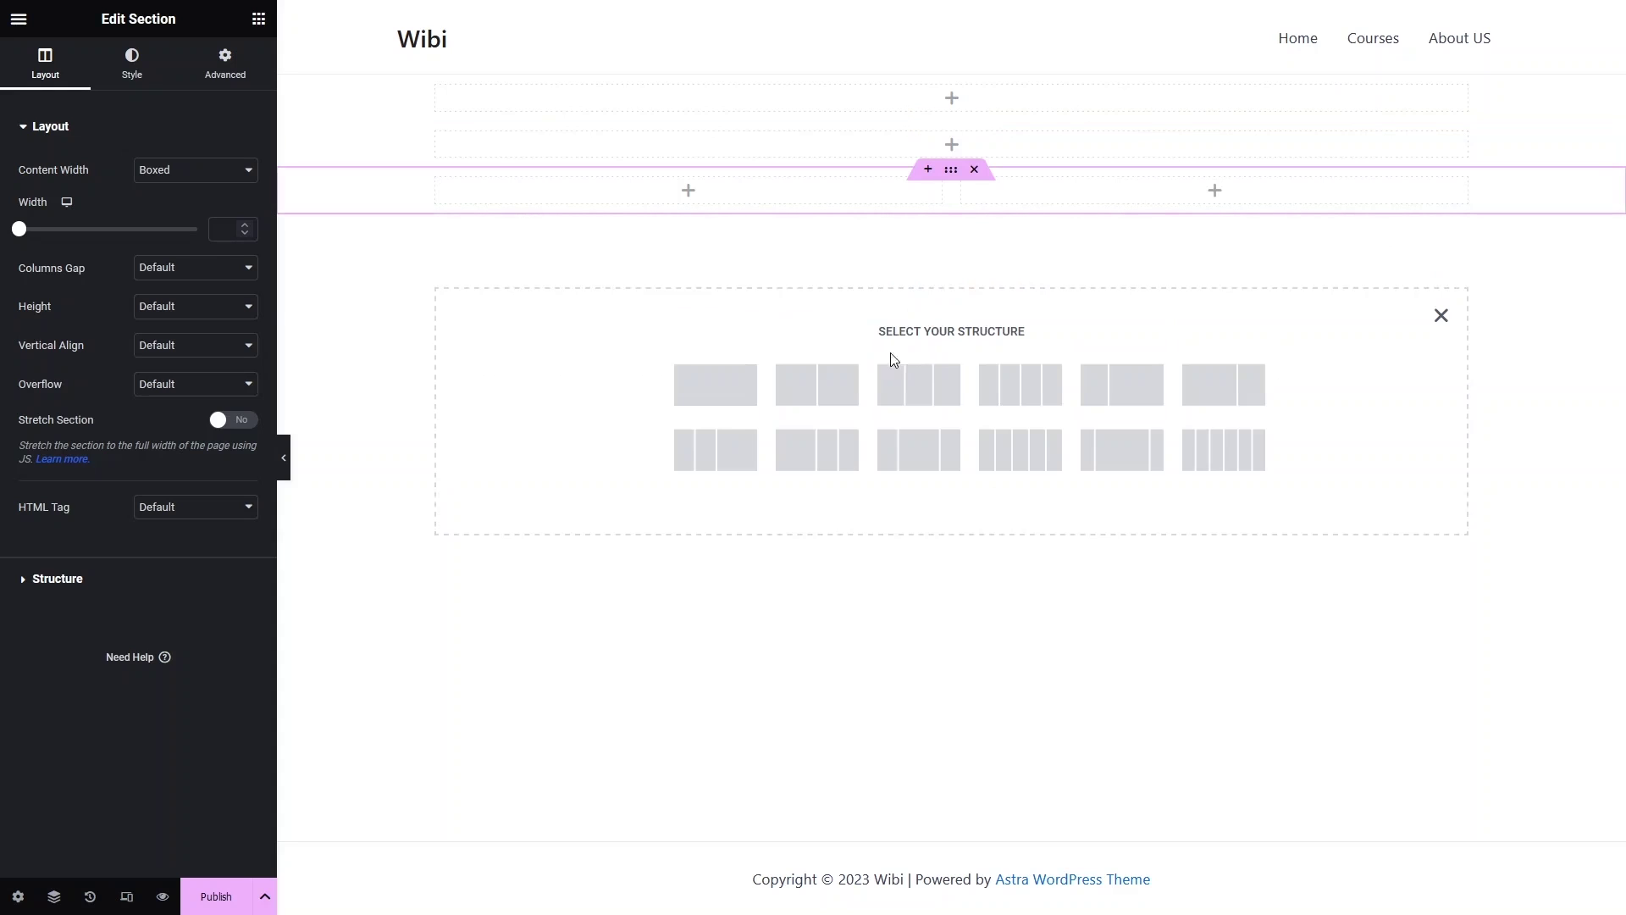
click(728, 379)
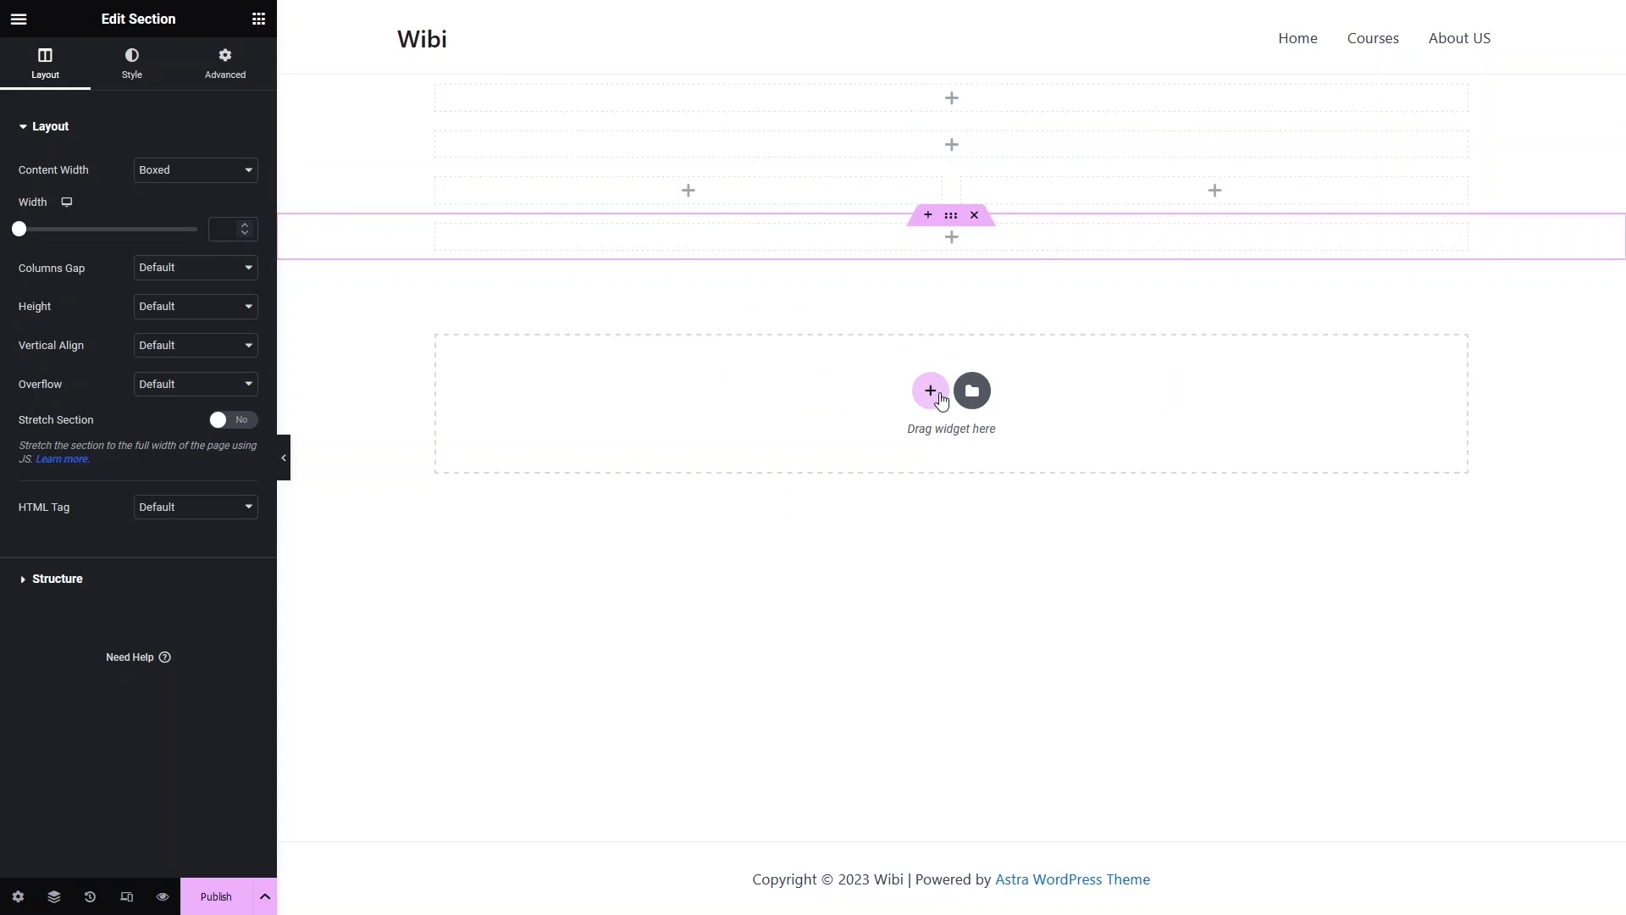
click(930, 388)
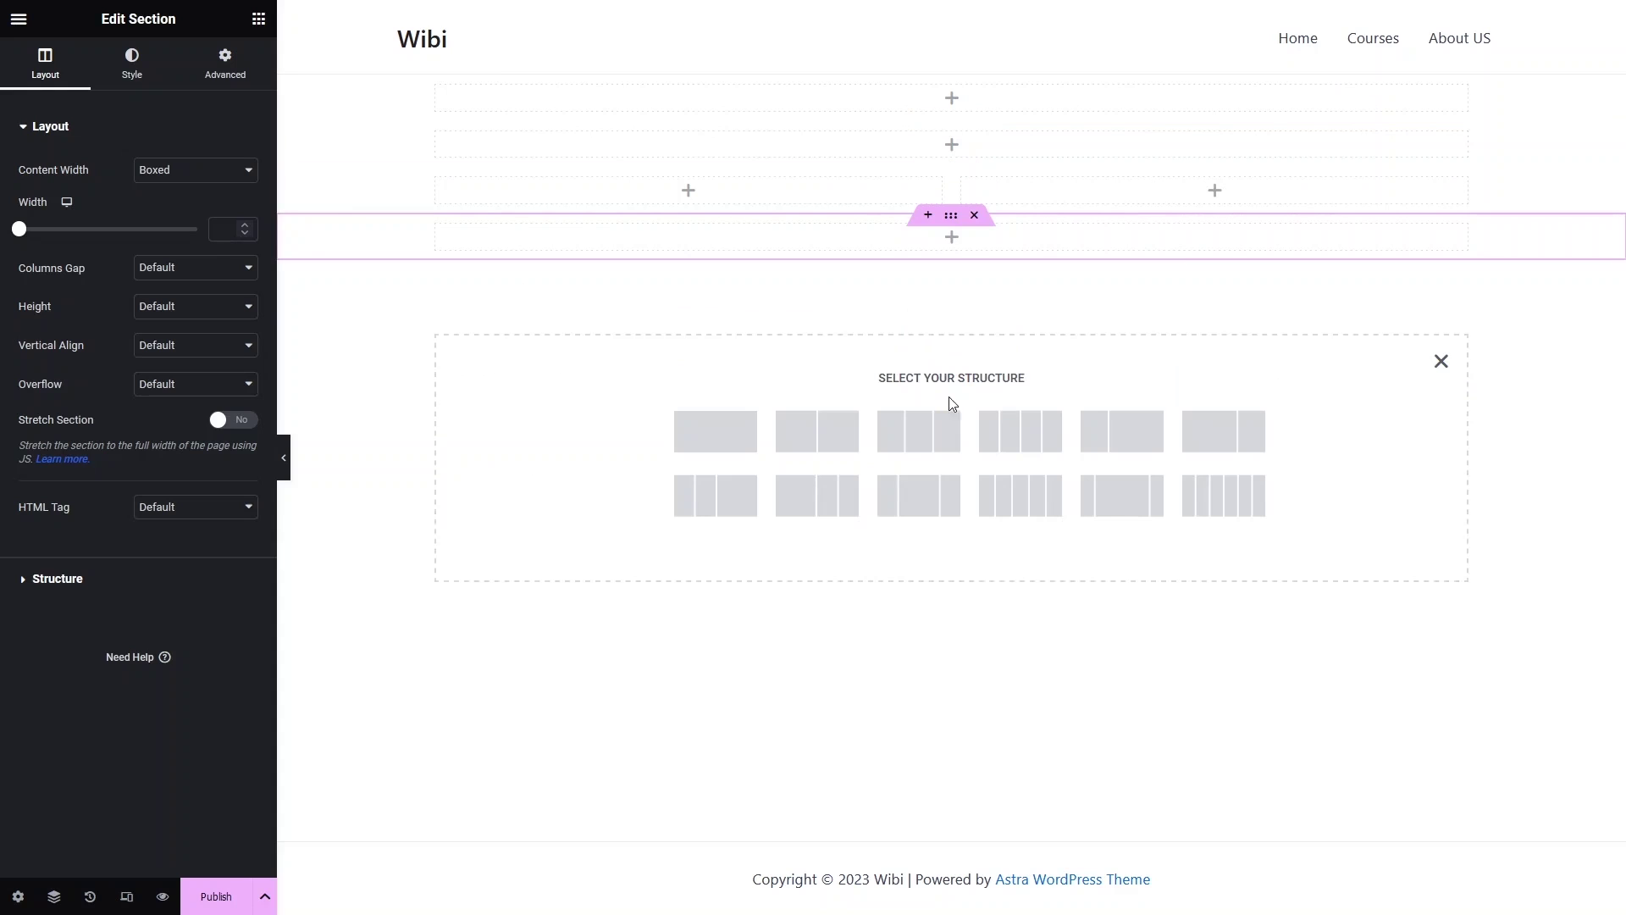
click(1021, 430)
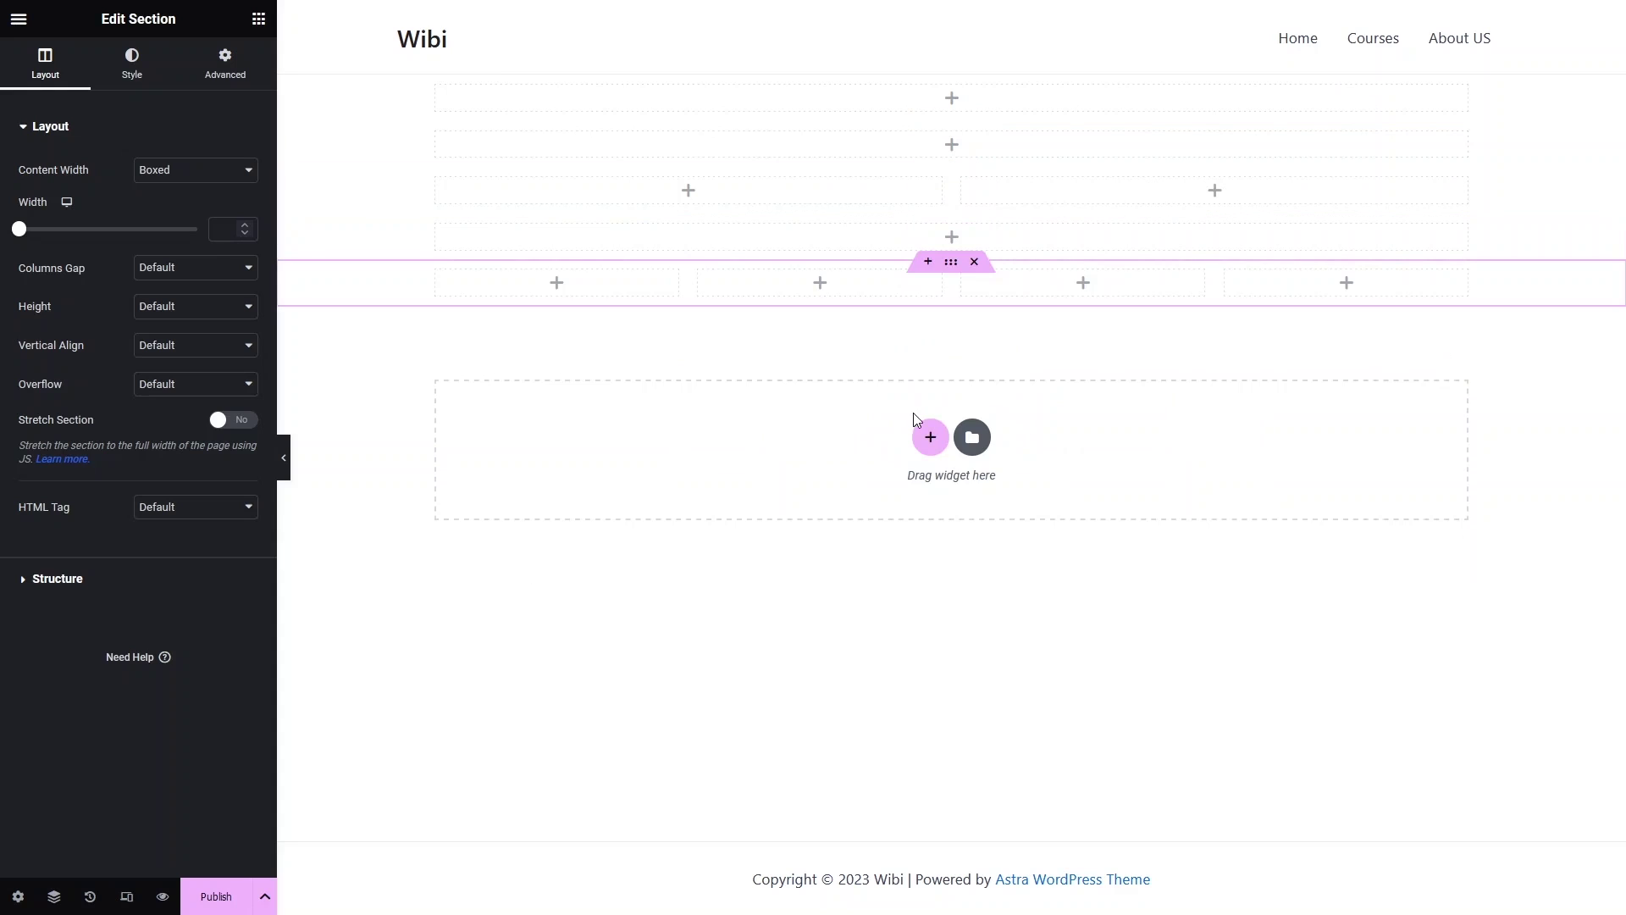
click(930, 437)
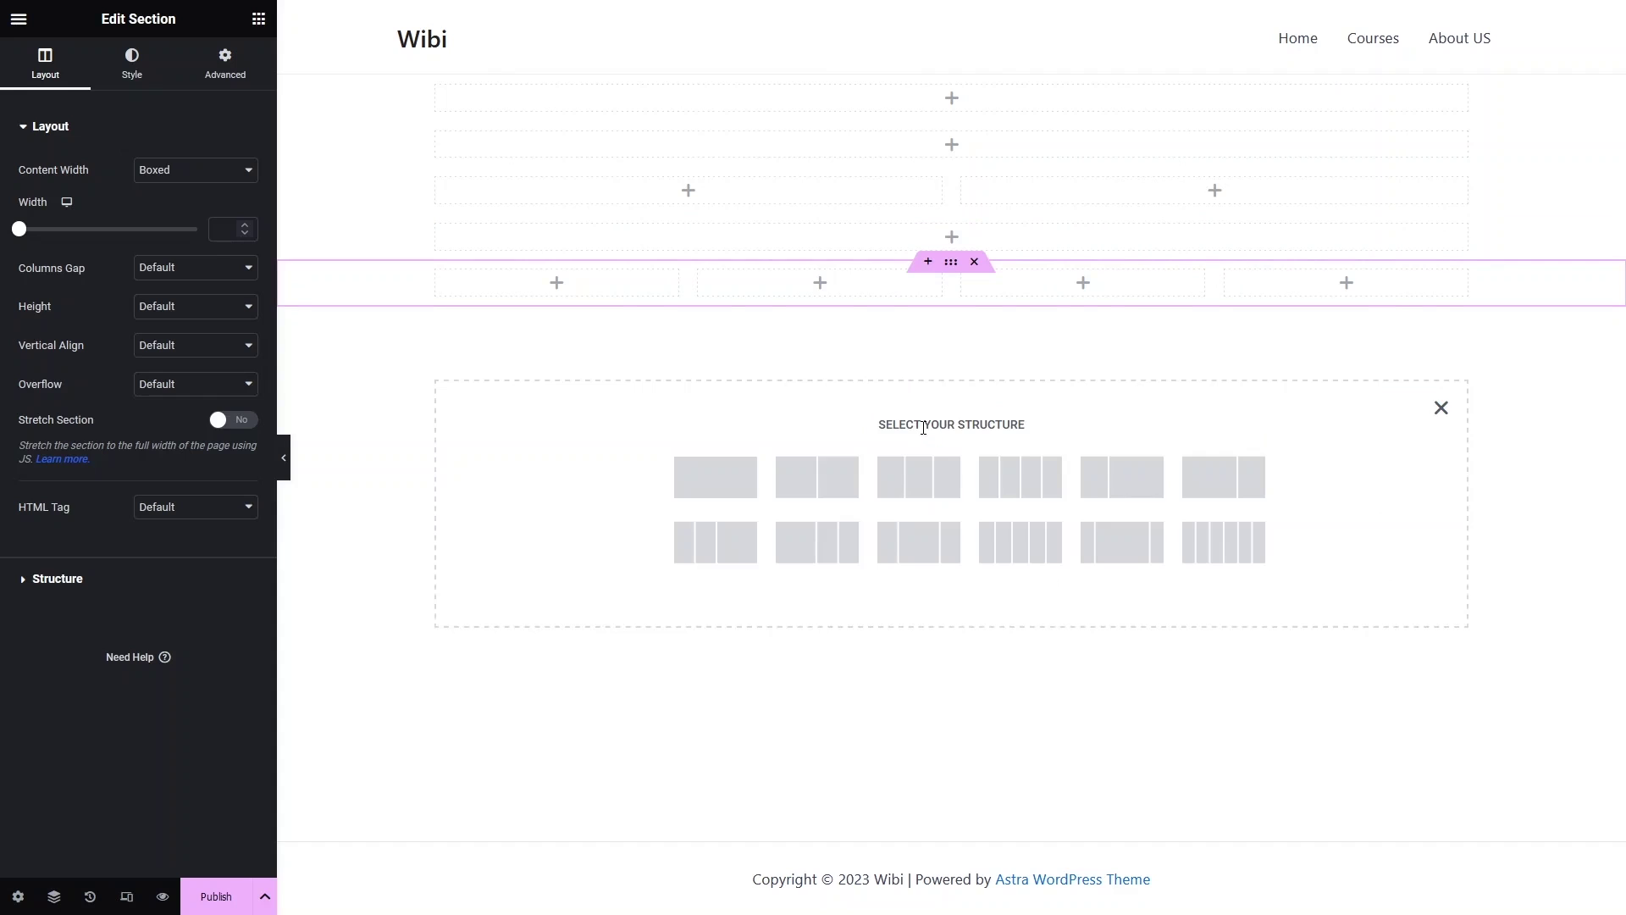
click(741, 472)
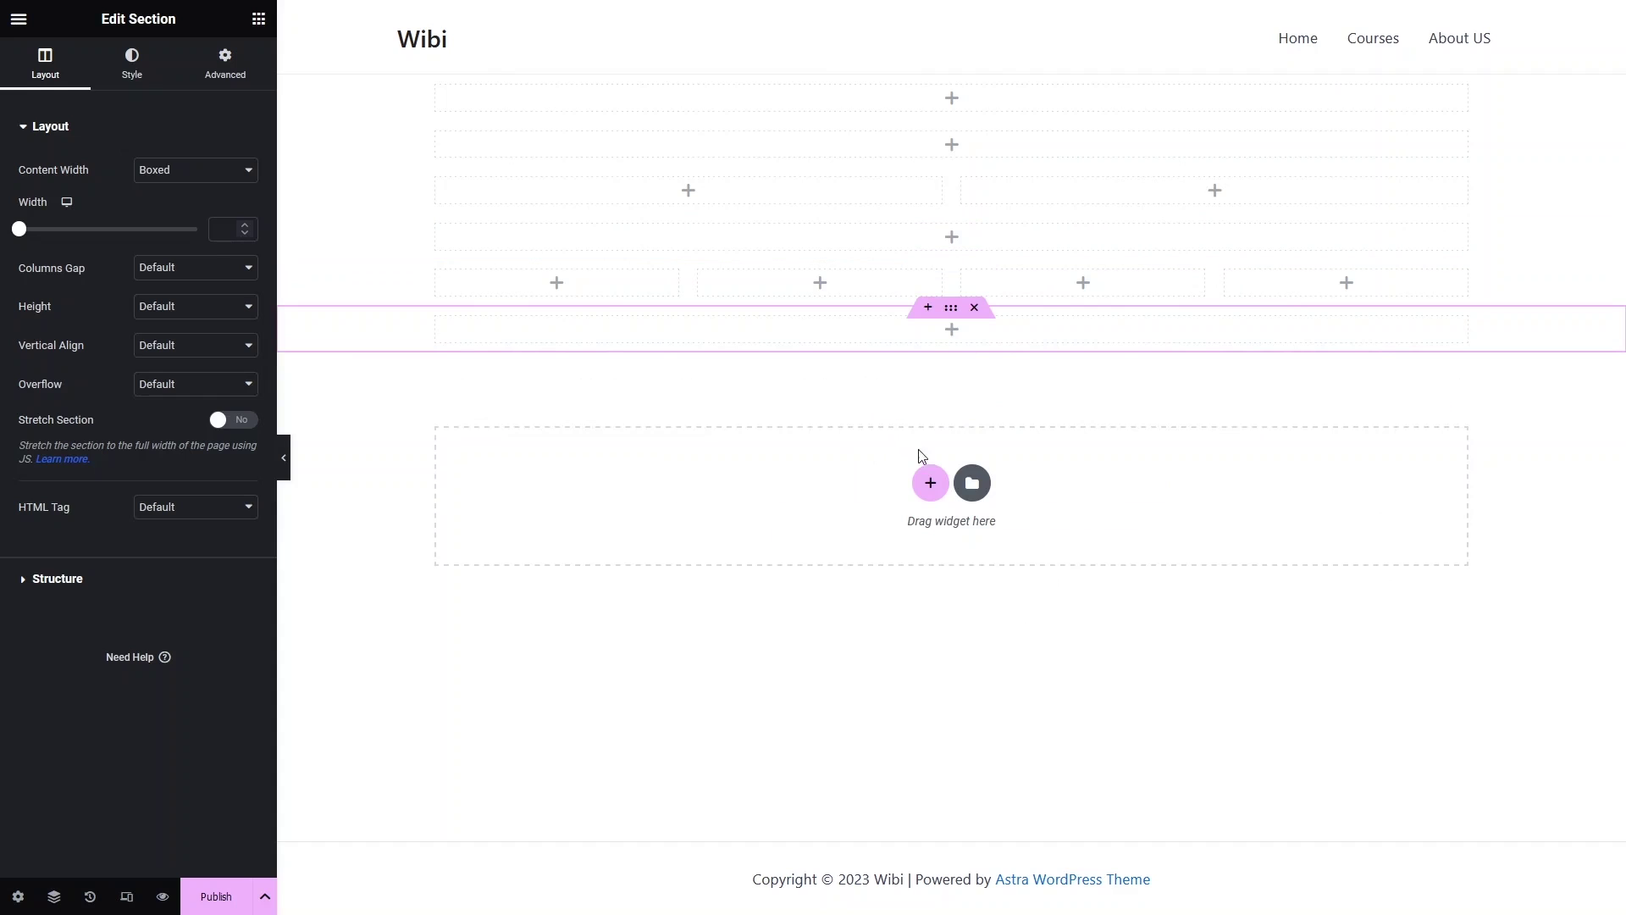
click(929, 476)
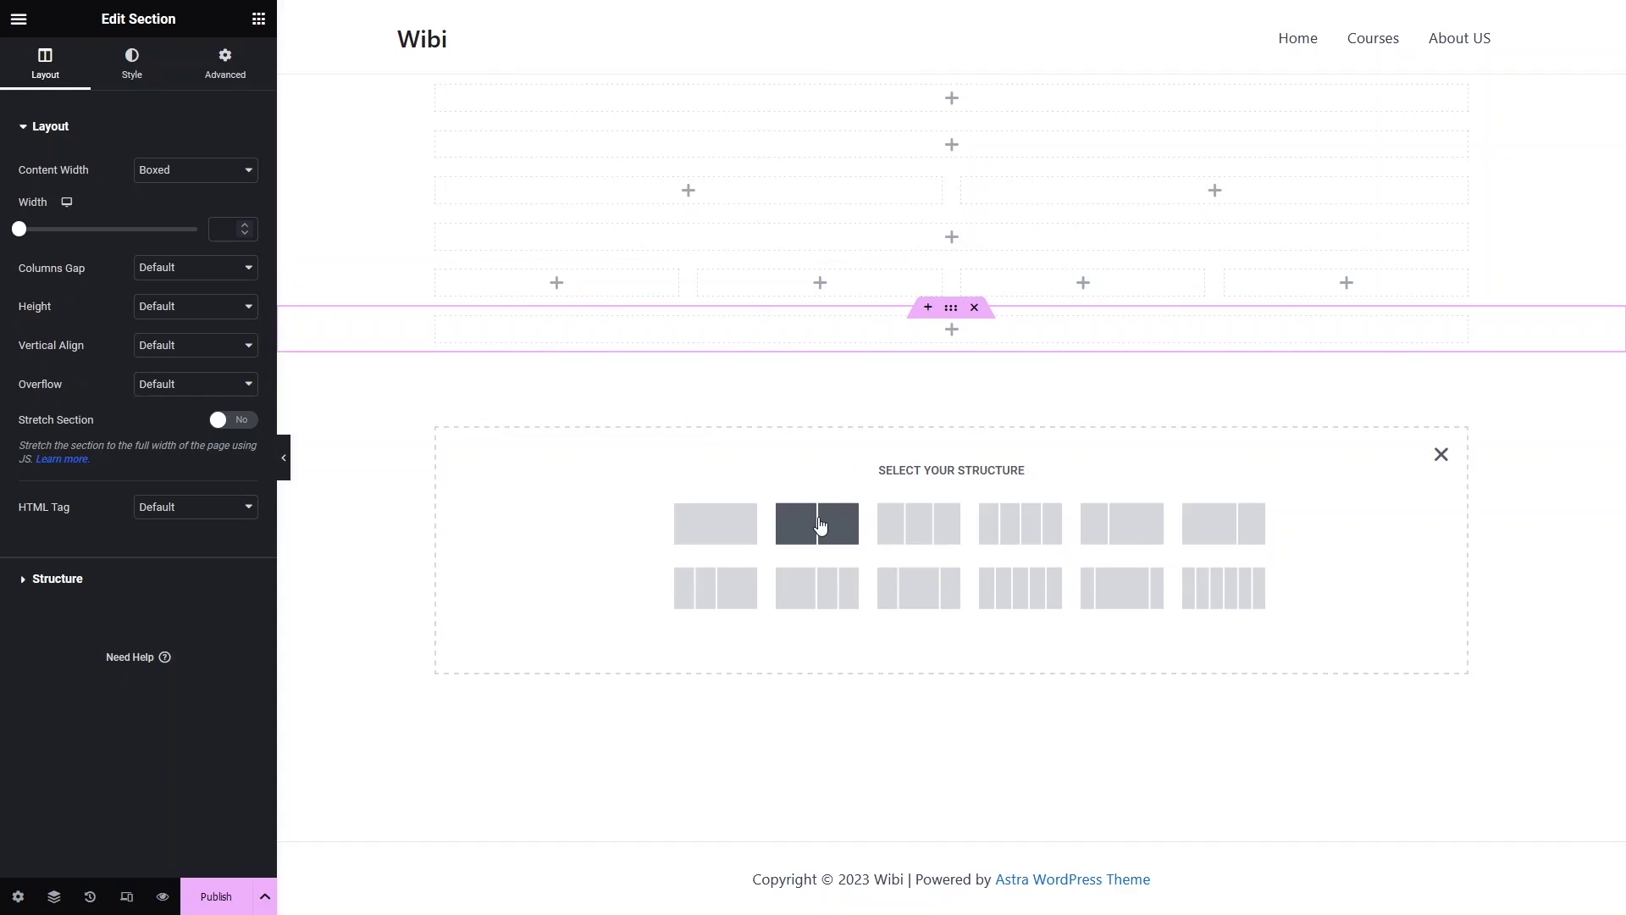
click(820, 526)
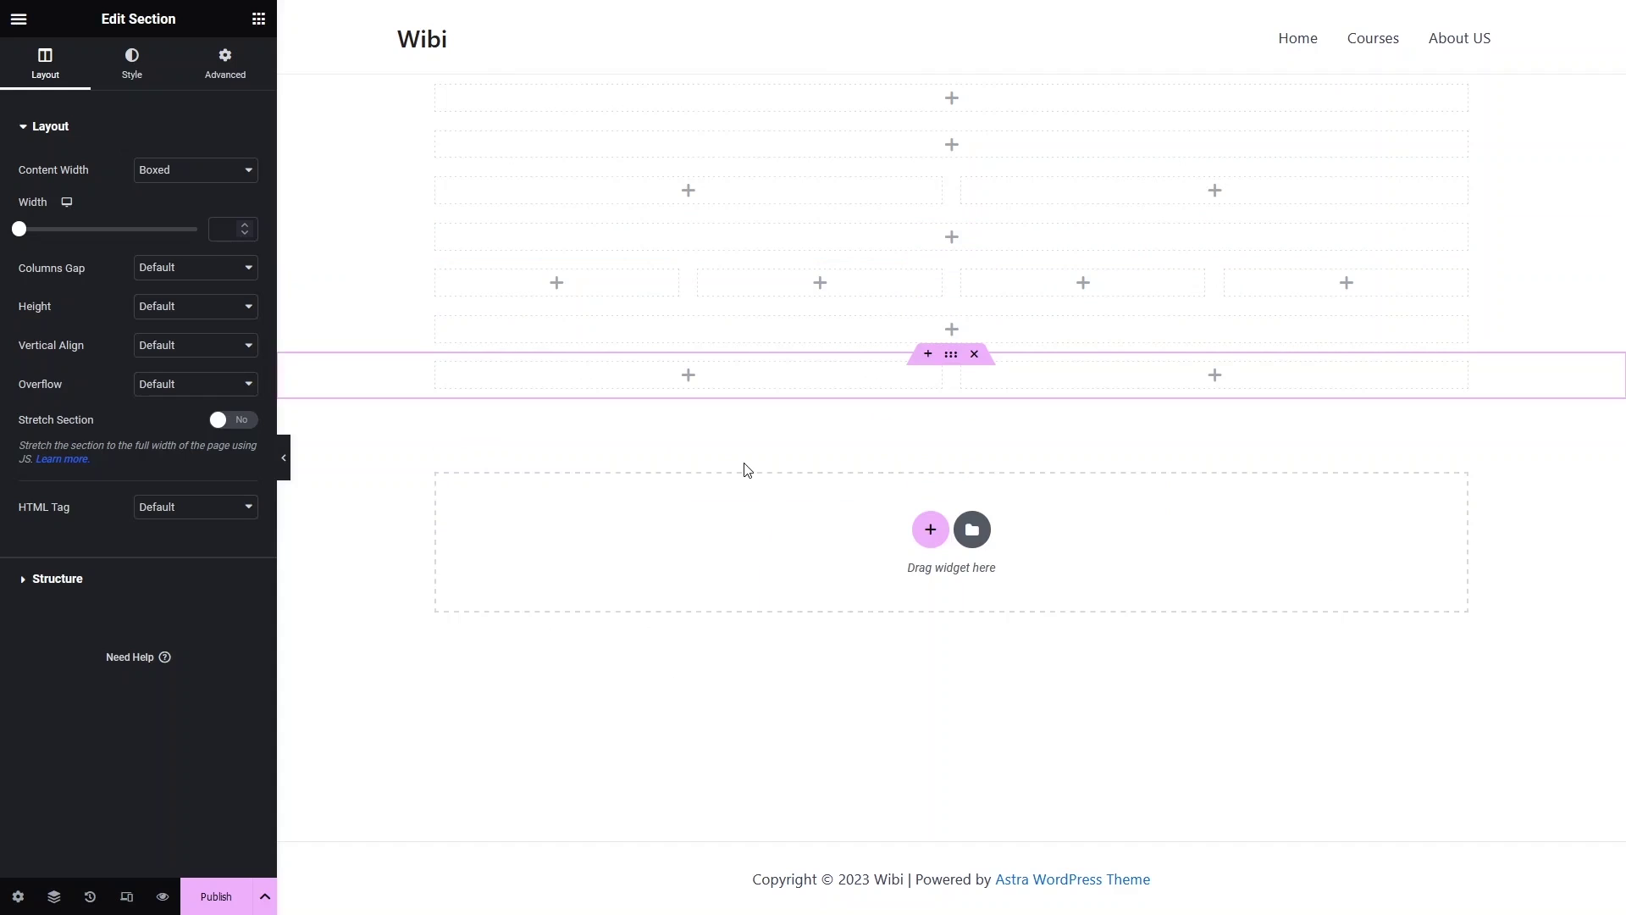
Set the content width of all seven sections to Full Width, working from the lowest section up.
click(179, 174)
click(180, 213)
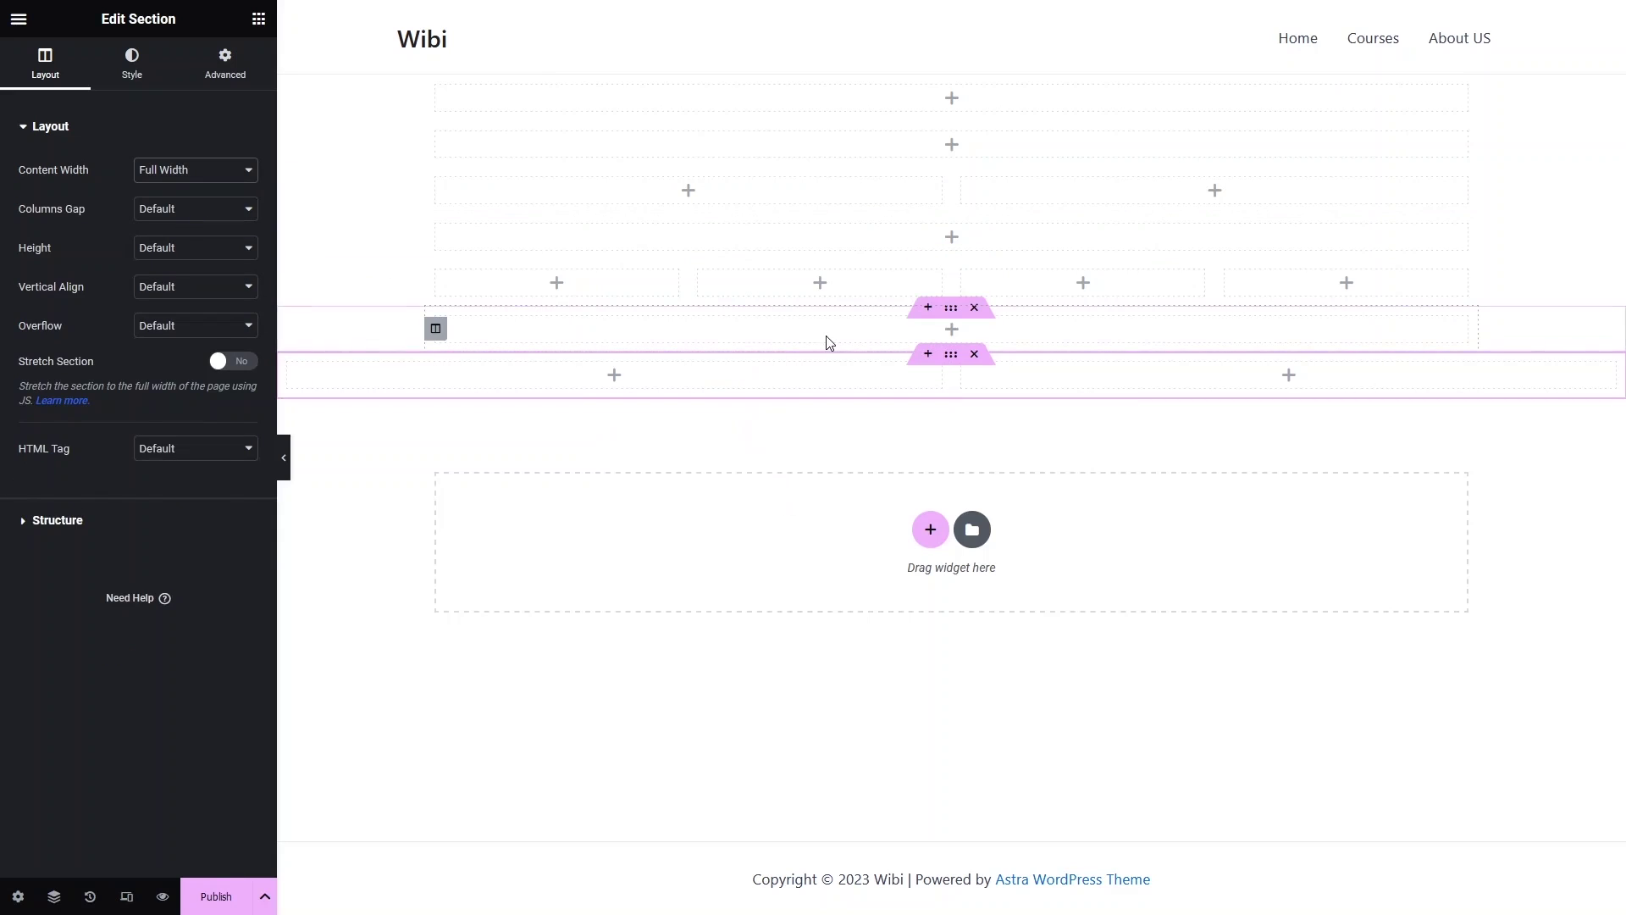
key(ctrl+z)
click(195, 176)
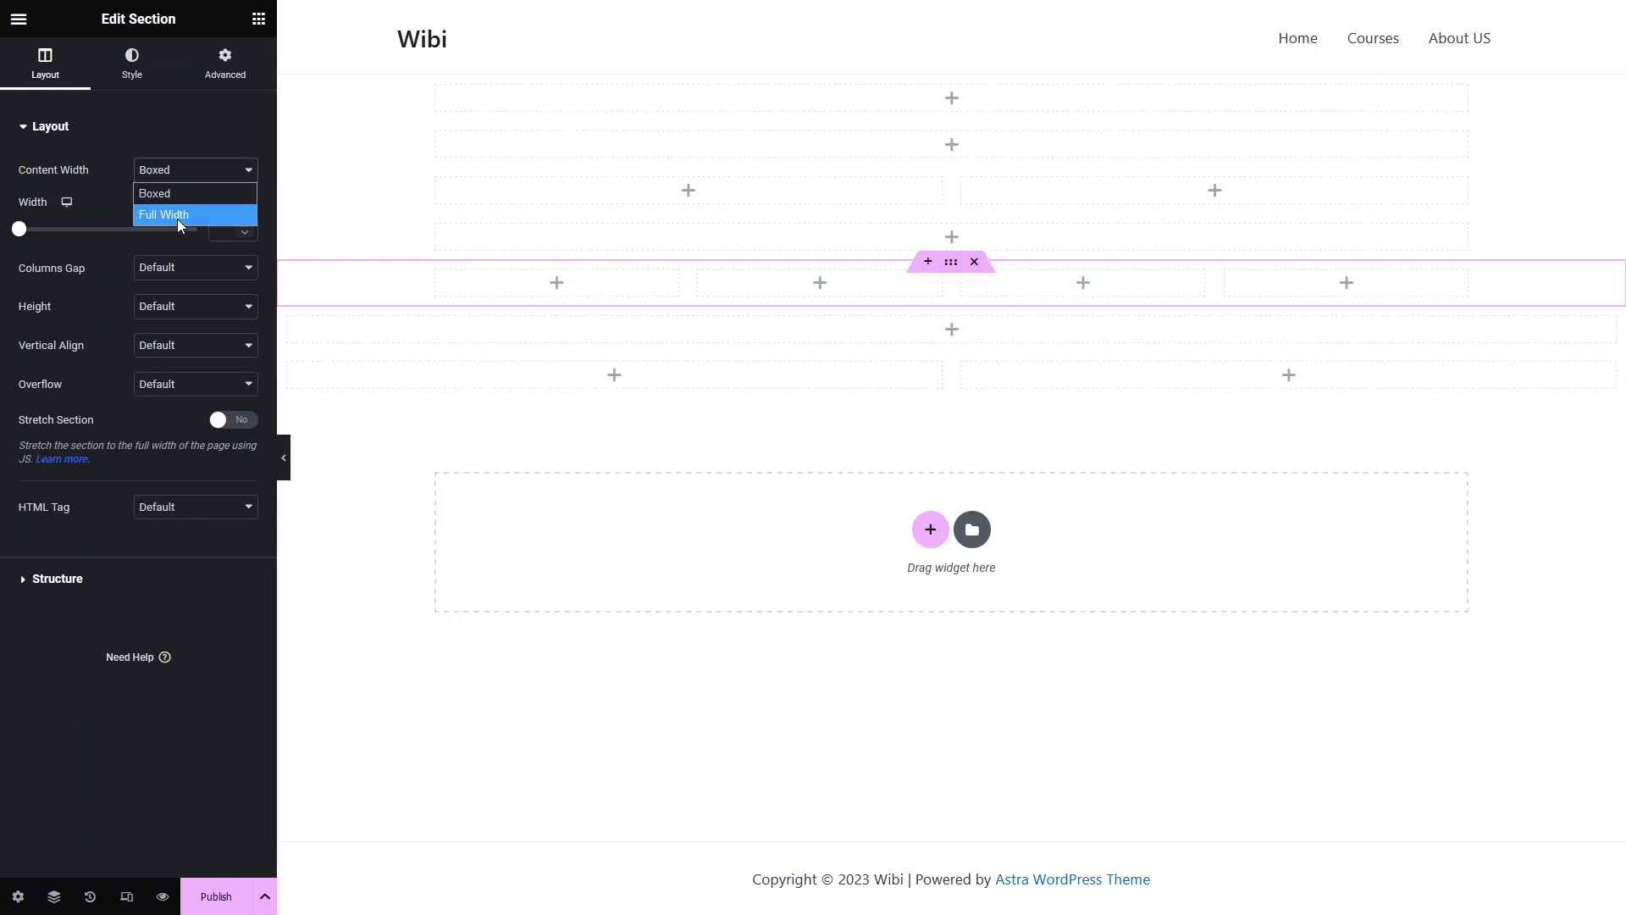
click(149, 213)
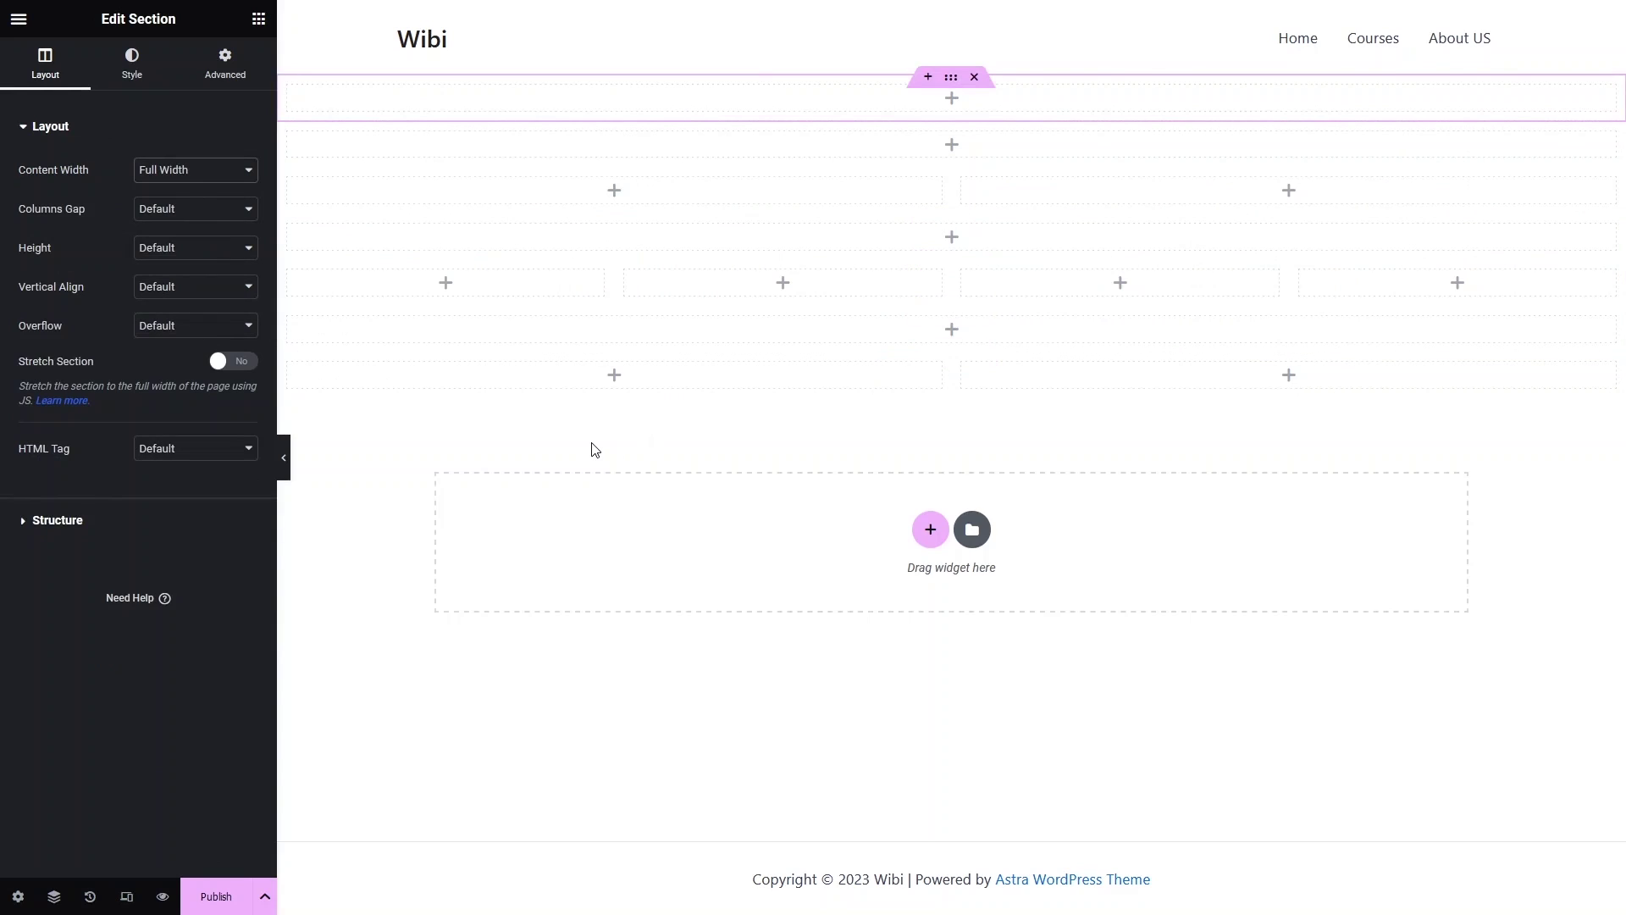
Place a Heading widget in the first section and set its title to "Web Development Courses".
click(783, 282)
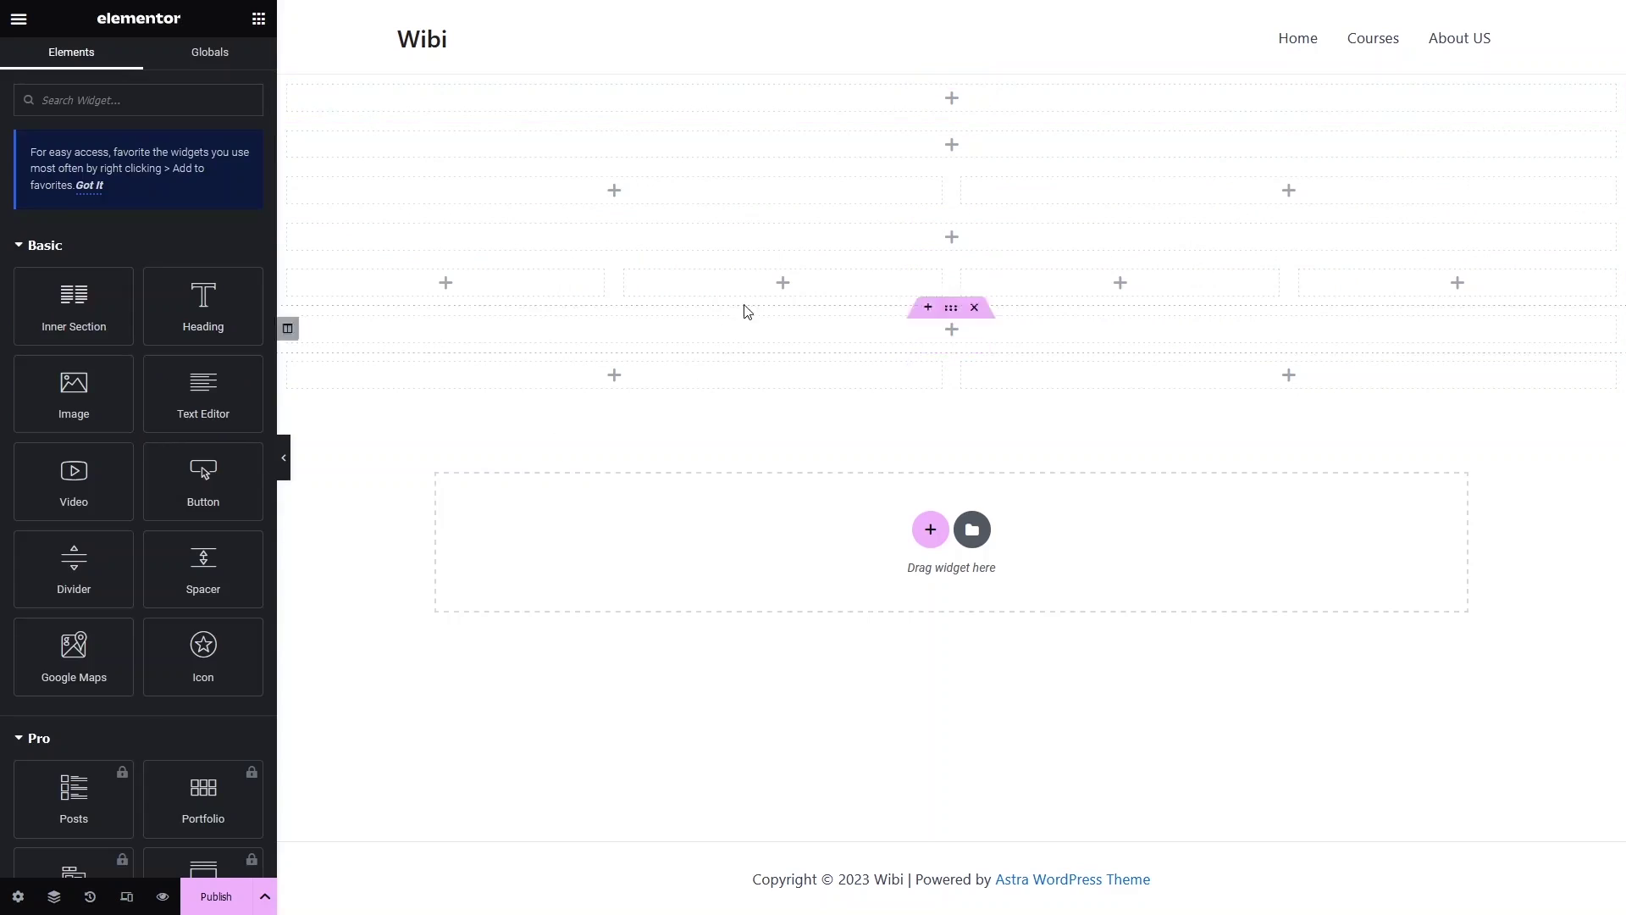
drag(224, 330, 927, 93)
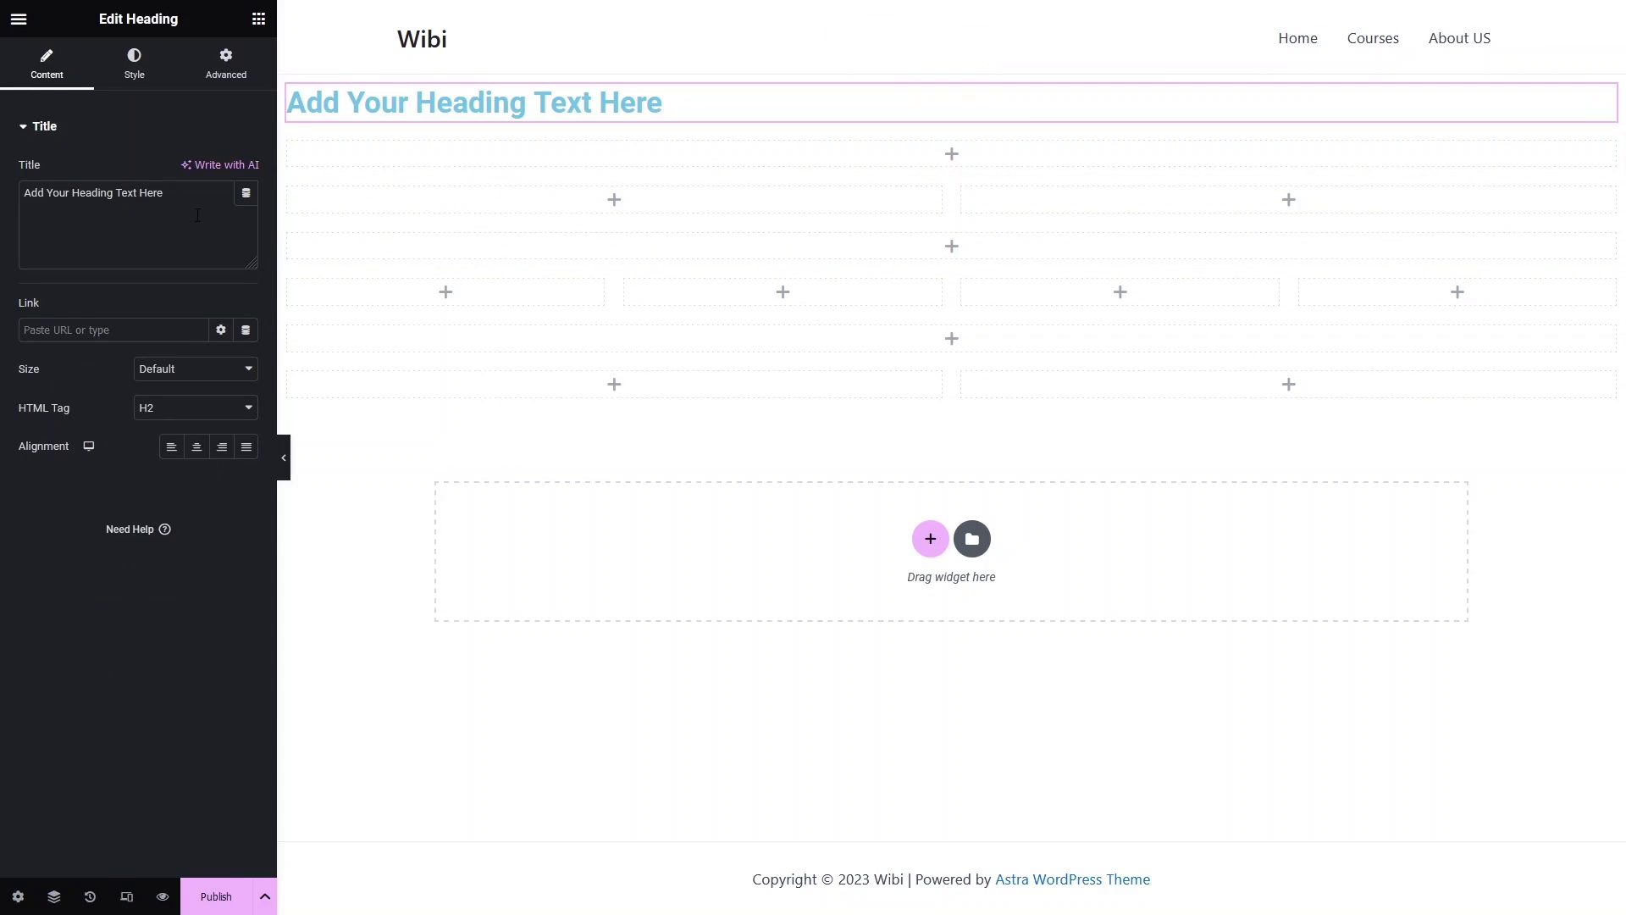
key(ctrl+shift+Left)
key(ctrl+shift+Left)
key(ctrl+shift+Left)
key(ctrl+shift+Left)
key(ctrl+shift+Left)
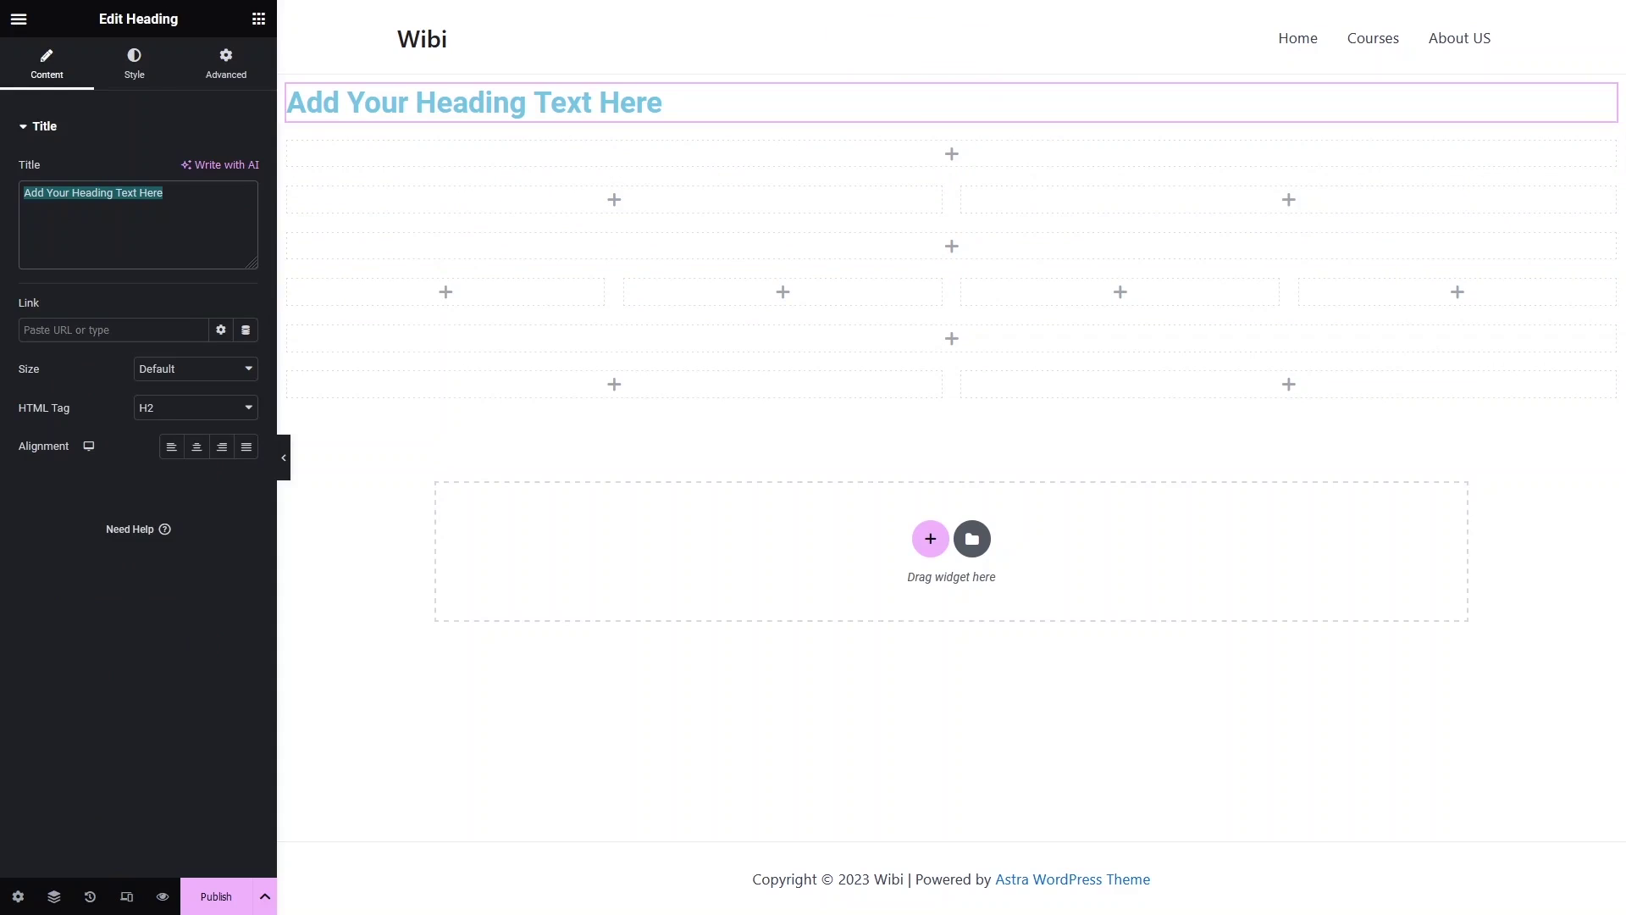
text(Web Development Courses)
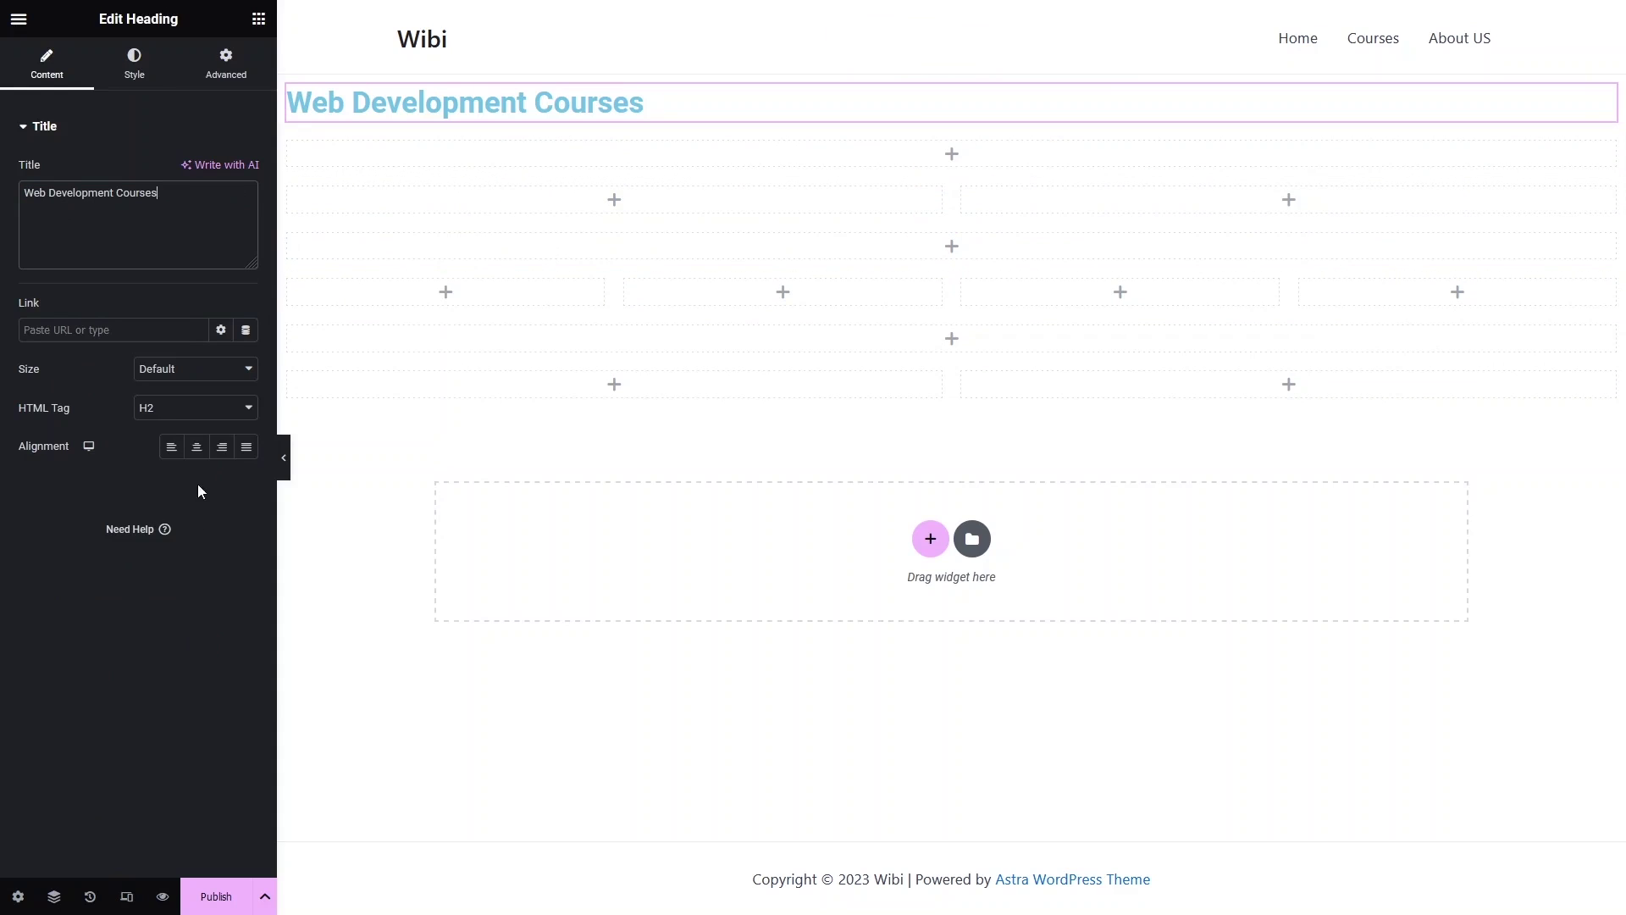
Center-align the "Web Development Courses" heading and set its HTML tag to H1.
click(203, 456)
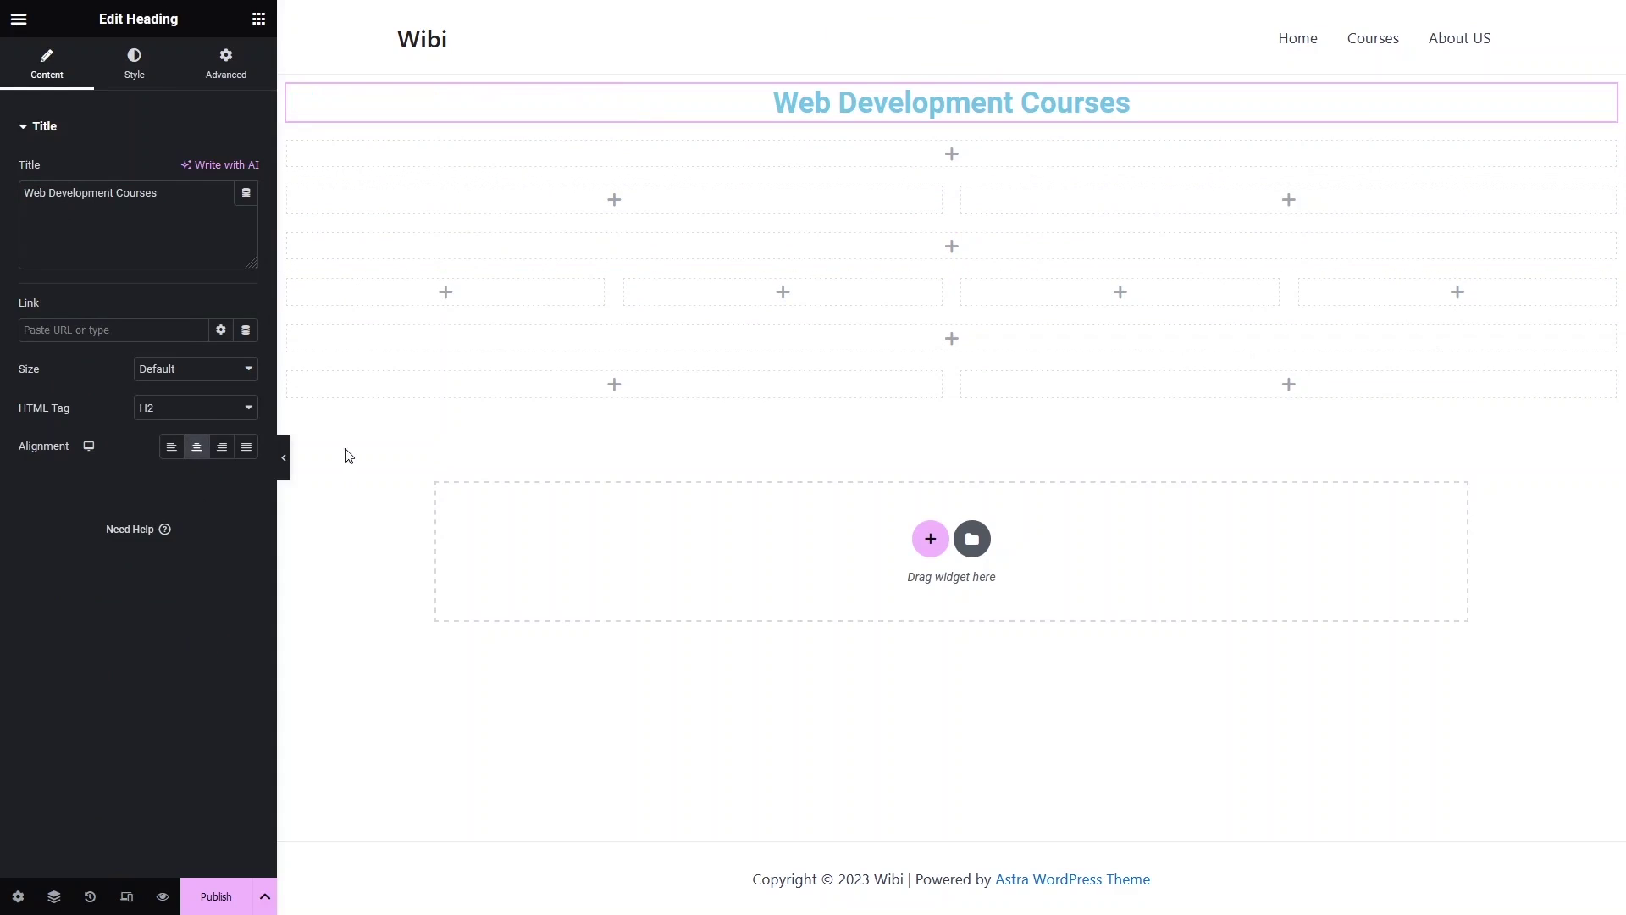
click(247, 409)
click(201, 429)
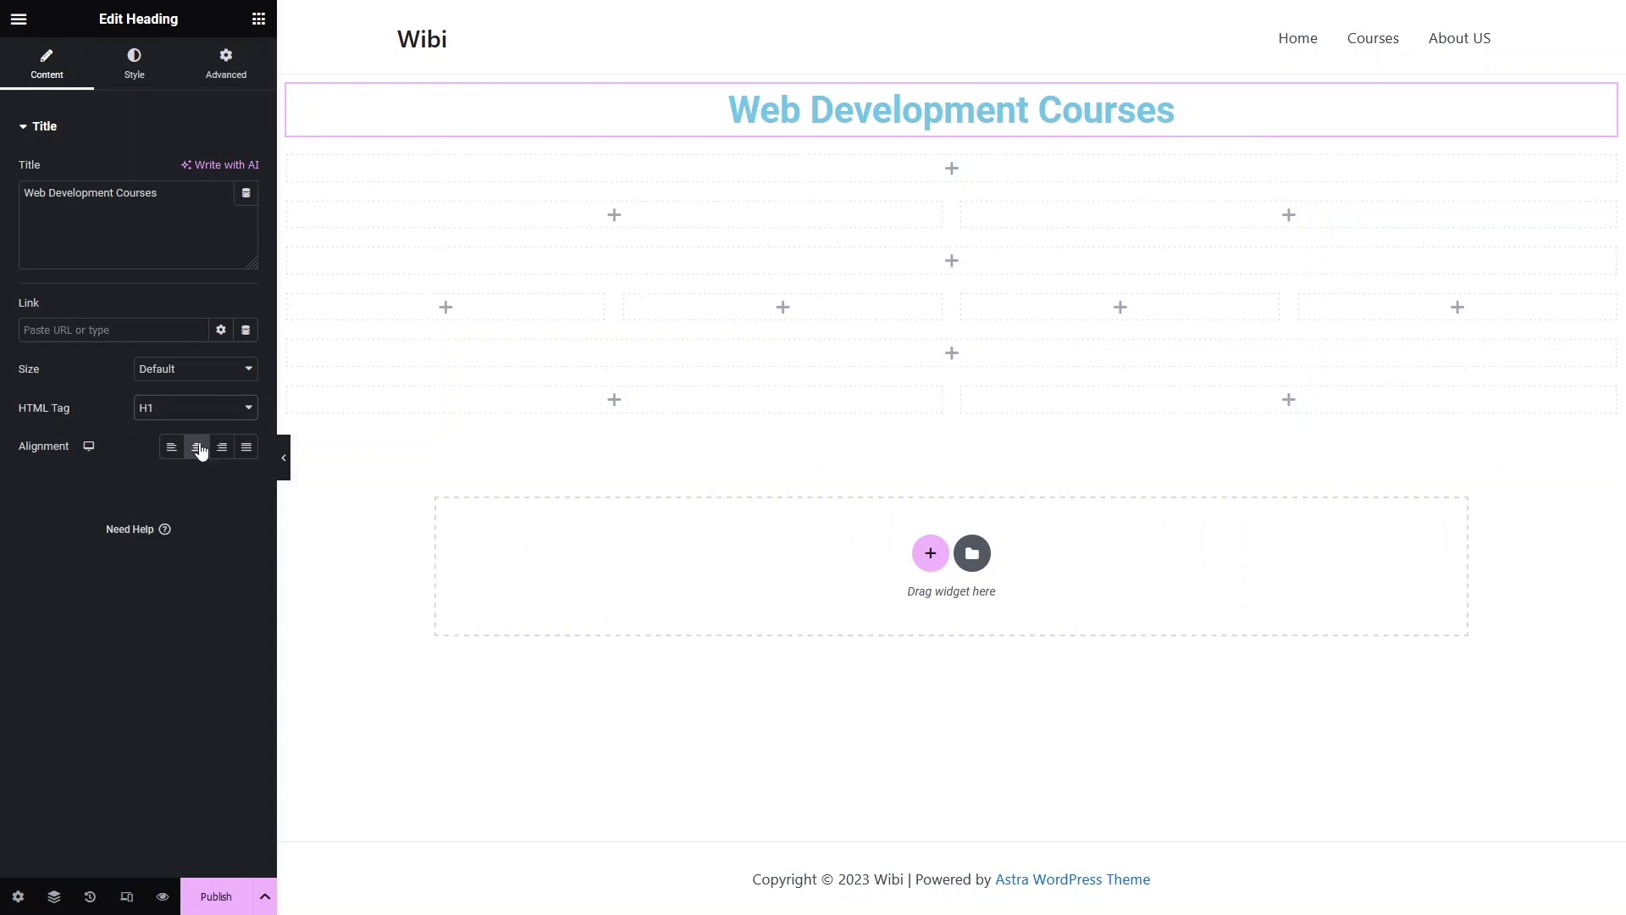
Place a Text Editor widget directly beneath the heading in the first section.
click(258, 19)
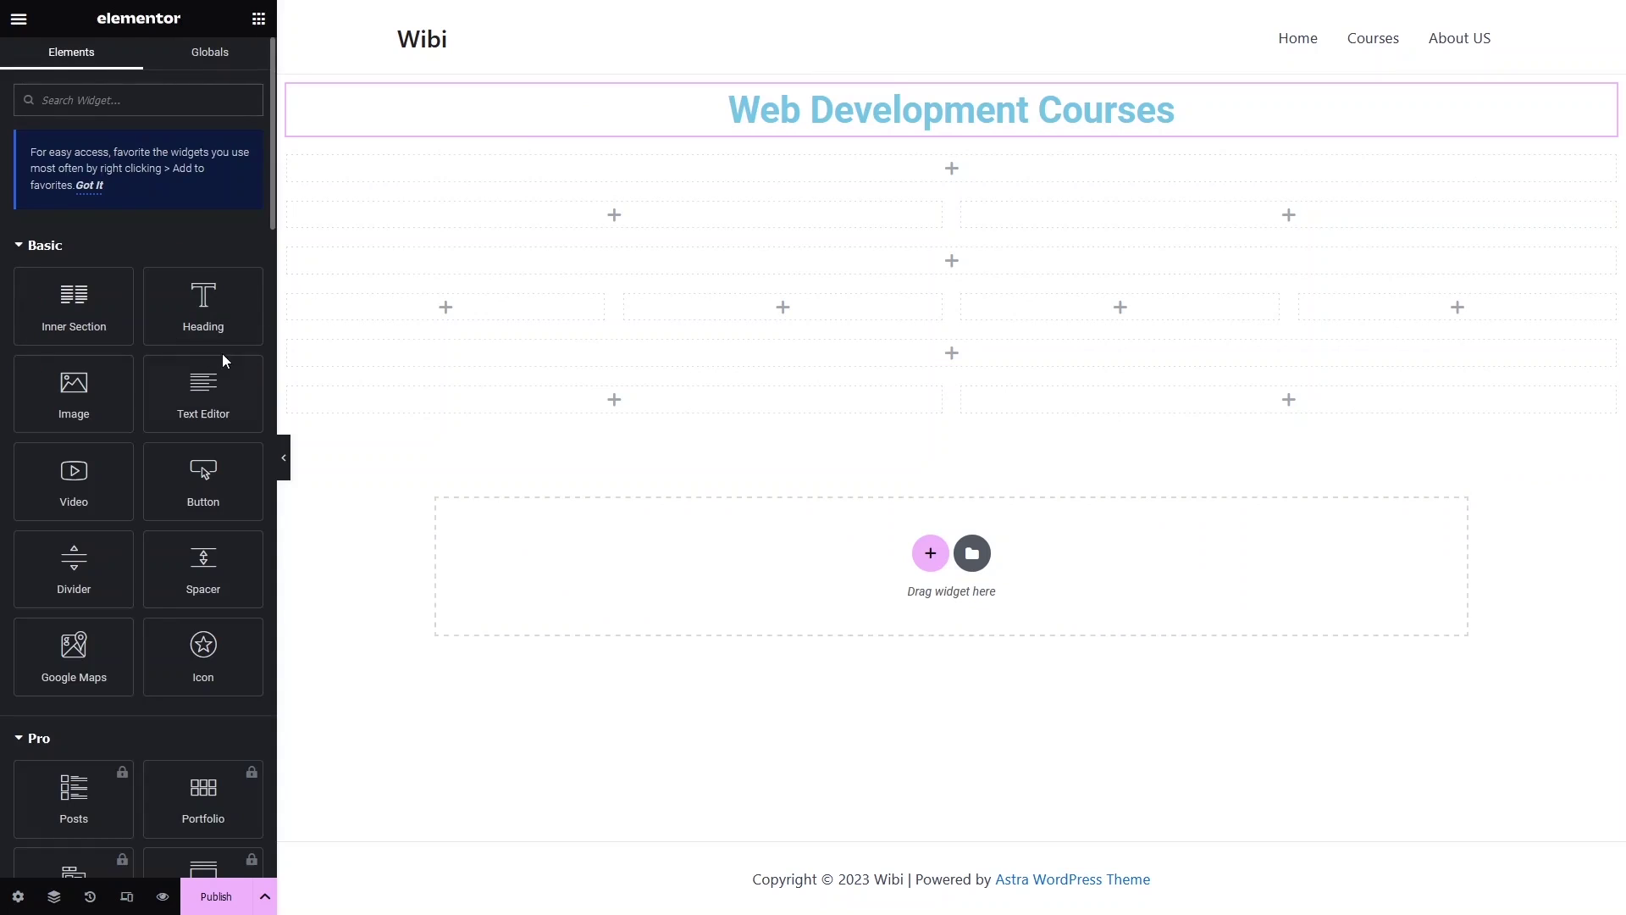
drag(225, 405, 870, 126)
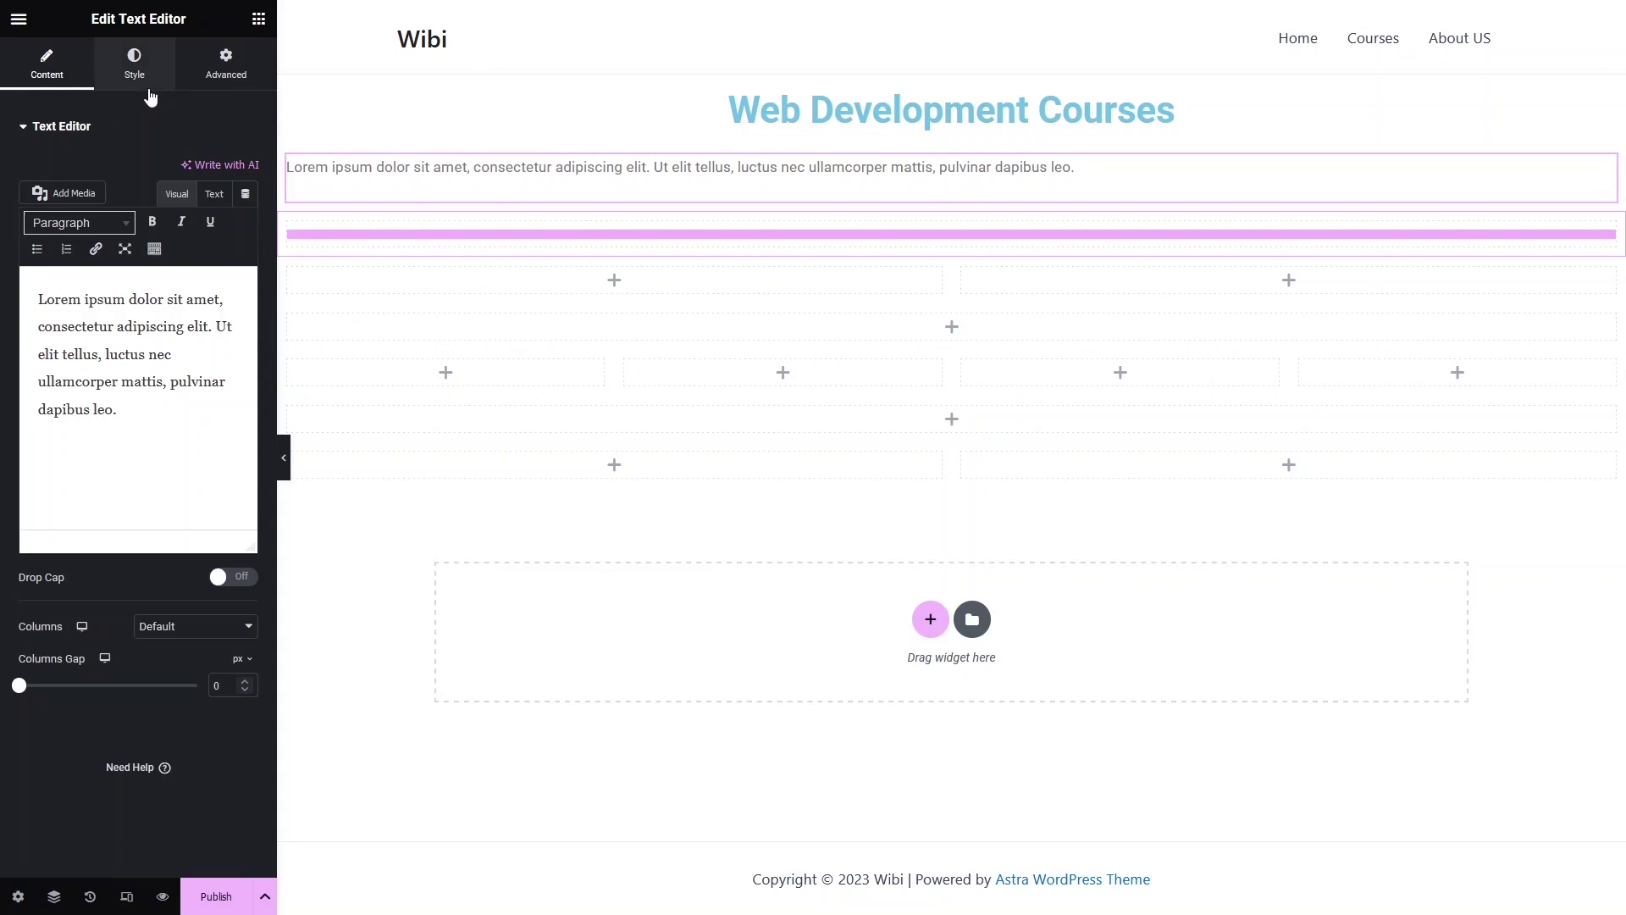
Center-align the placeholder paragraph beneath the "Web Development Courses" heading.
click(142, 72)
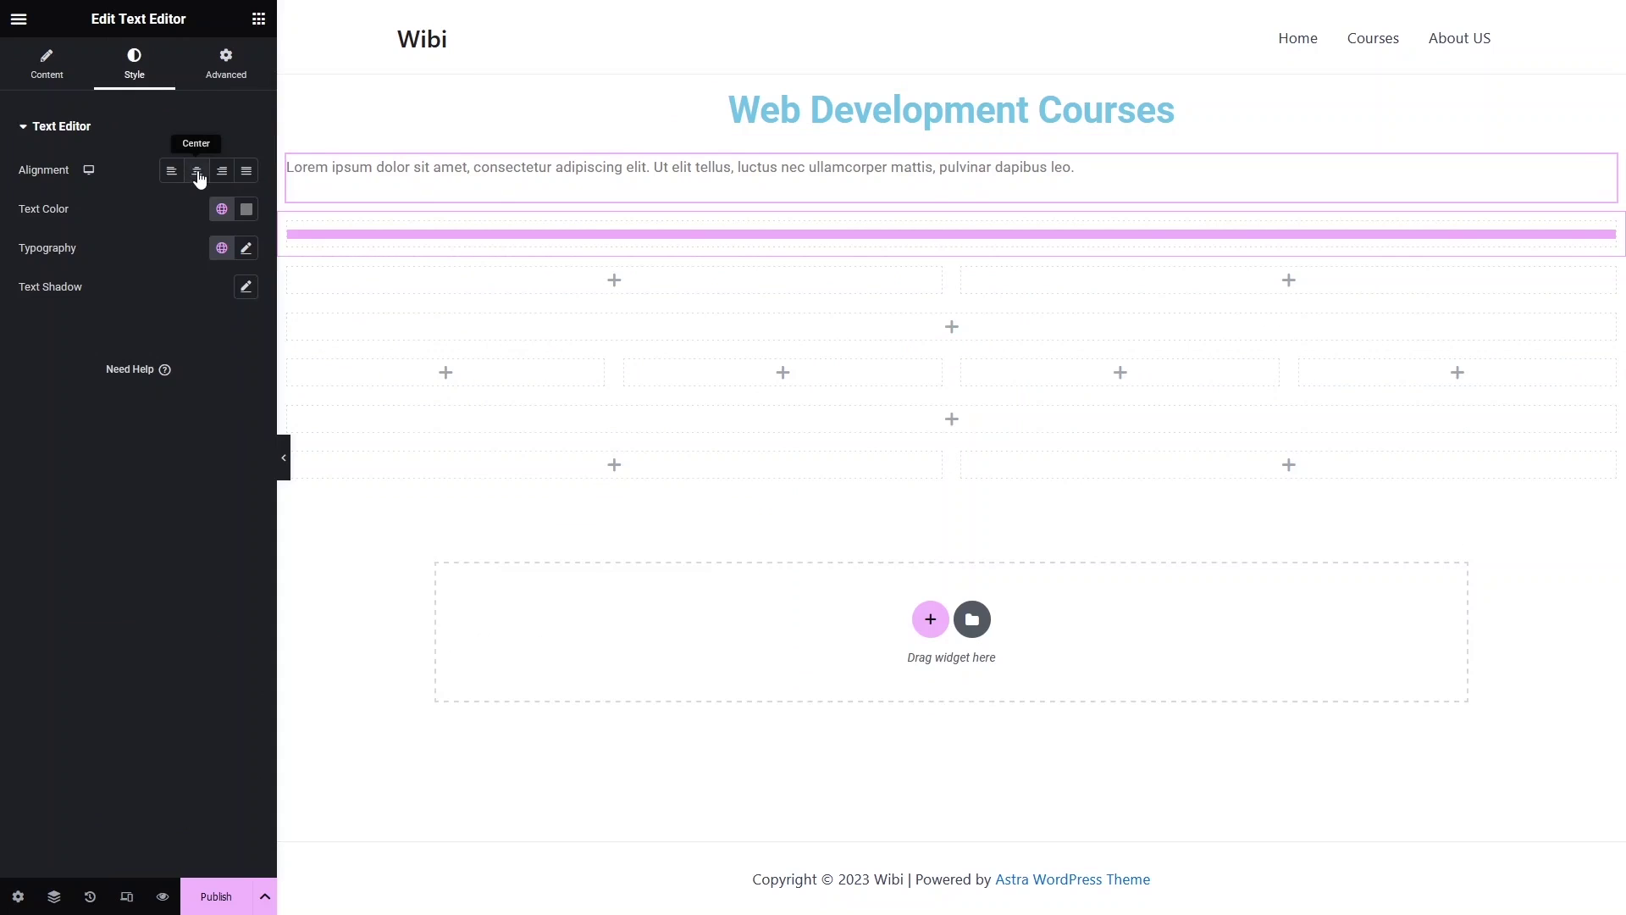
click(199, 173)
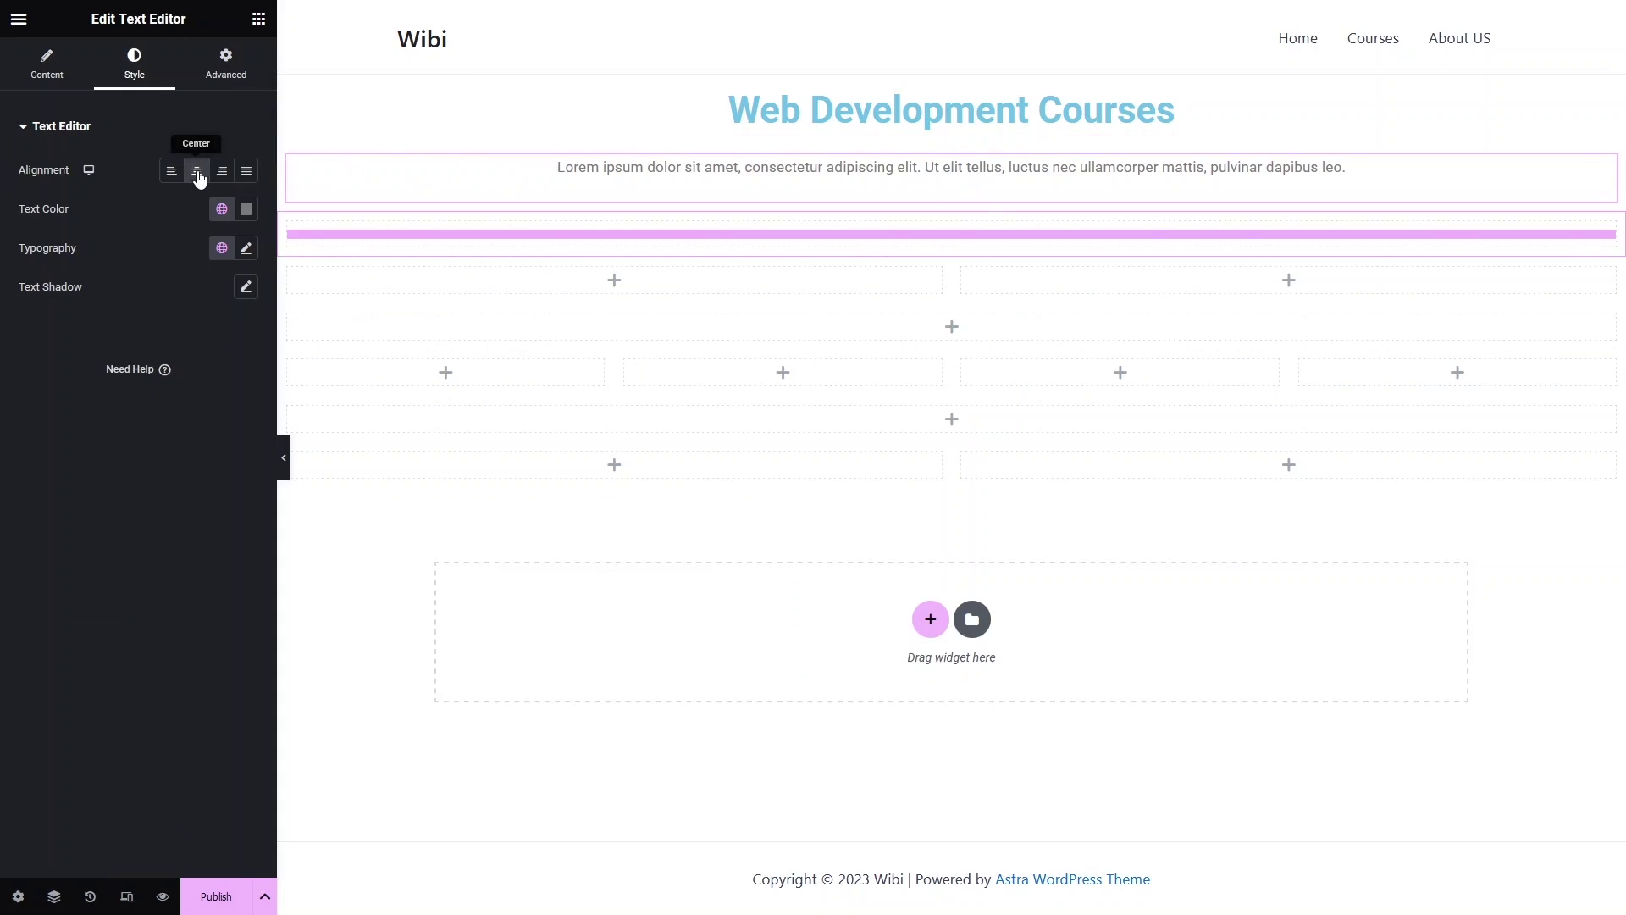
click(47, 64)
Place a Button widget beneath the paragraph, set its text to "Browse Courses" and center-align it.
click(258, 19)
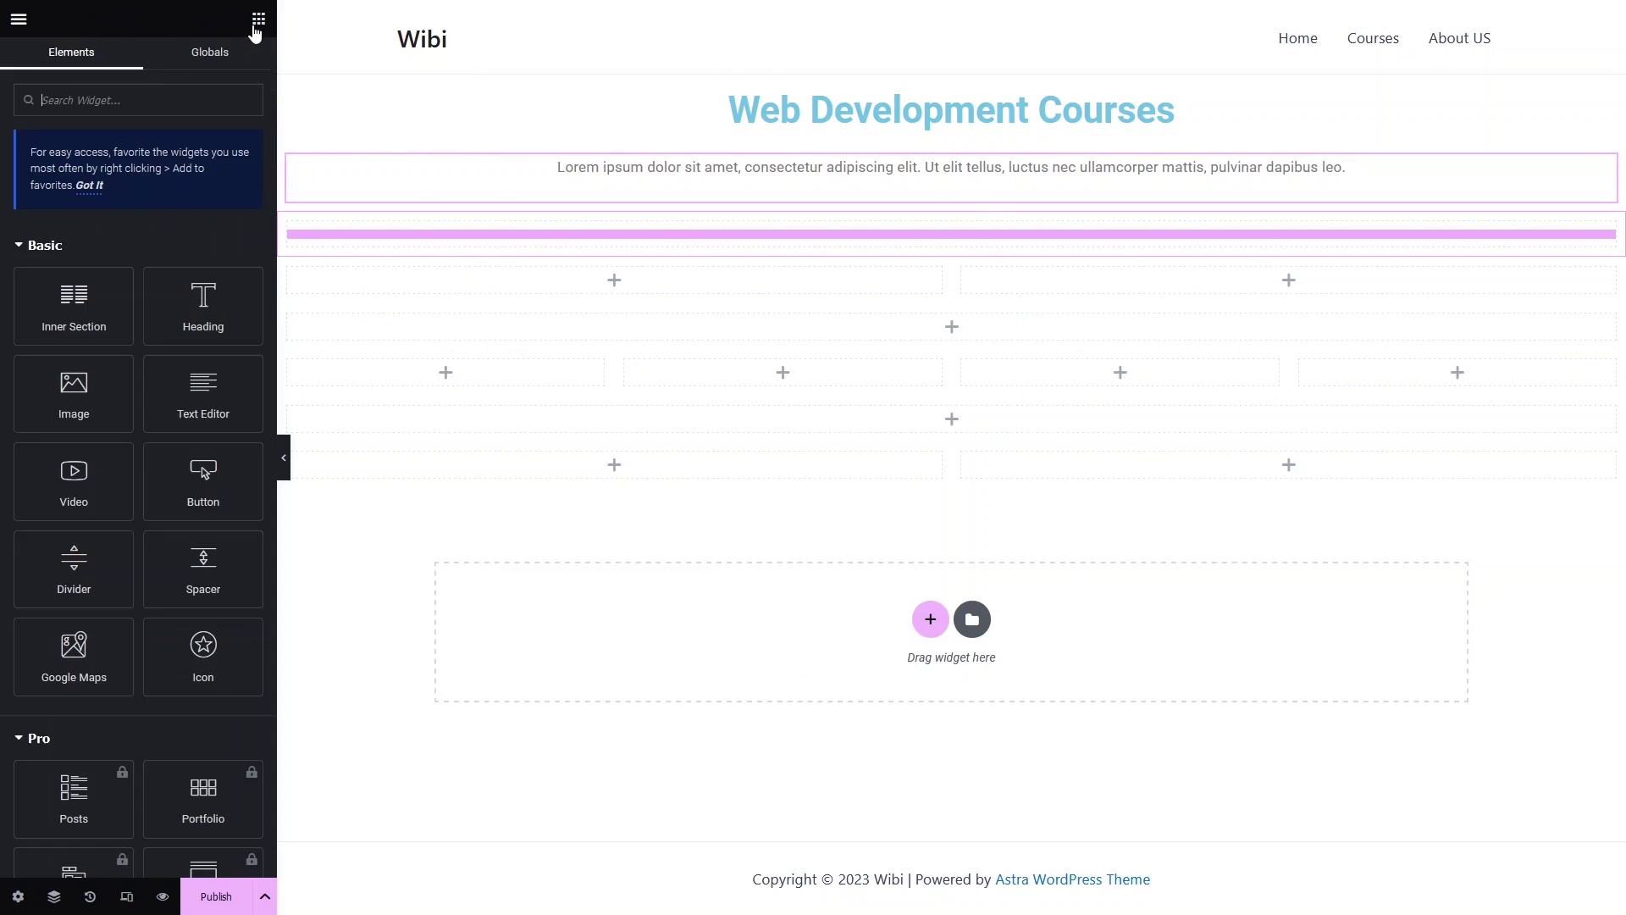
drag(224, 489, 958, 206)
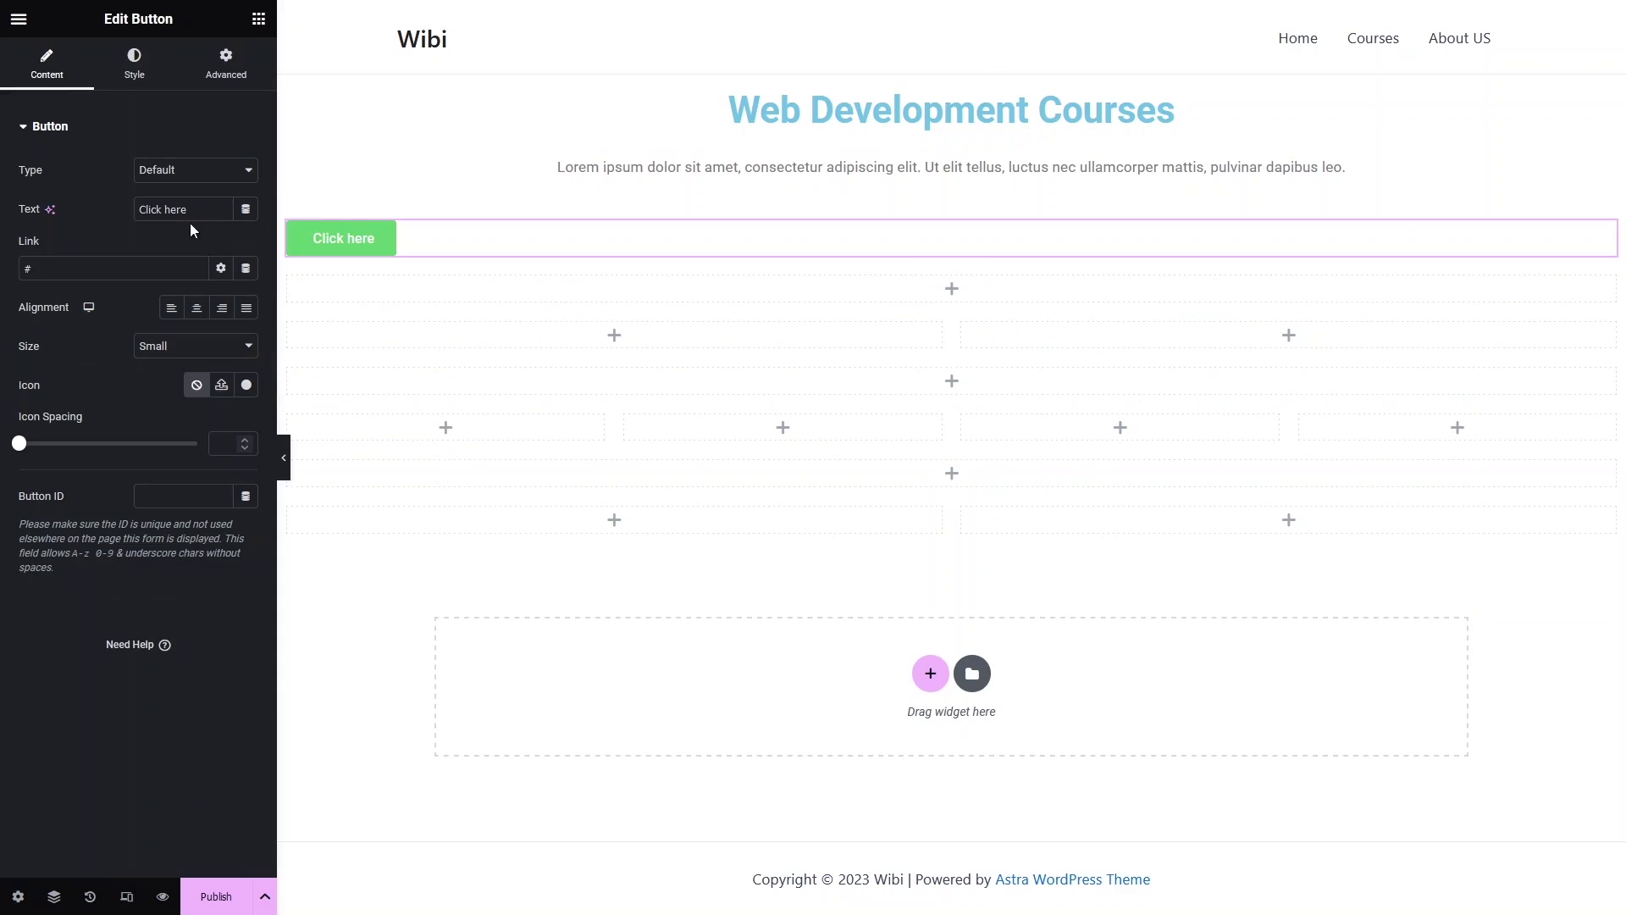
click(30, 212)
text(Browse Courses)
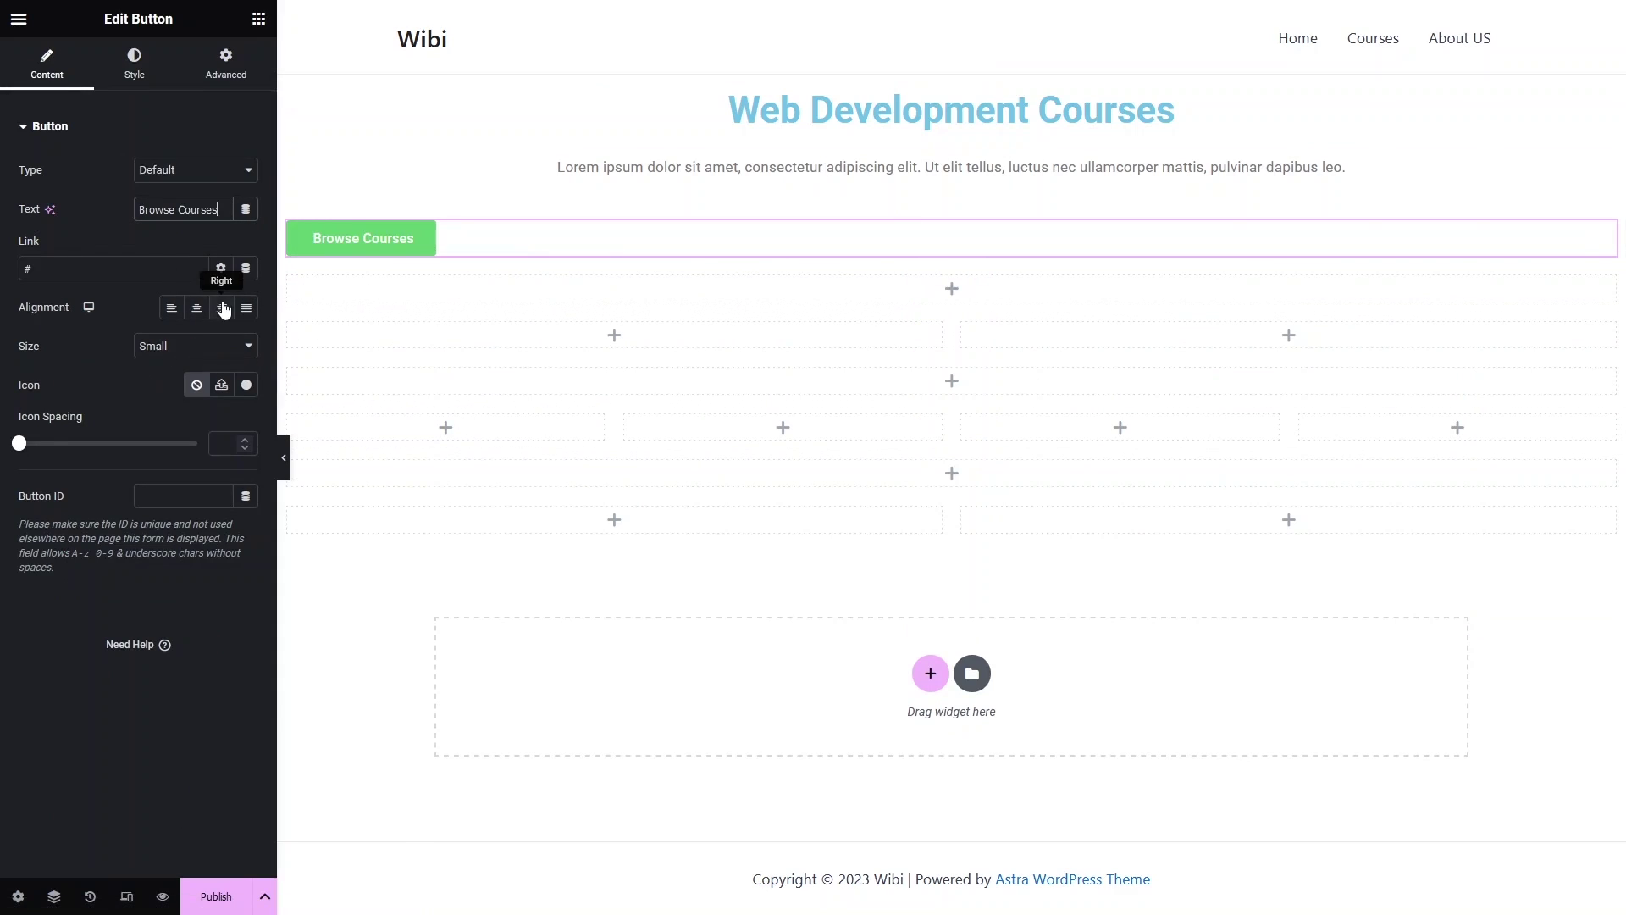
click(196, 308)
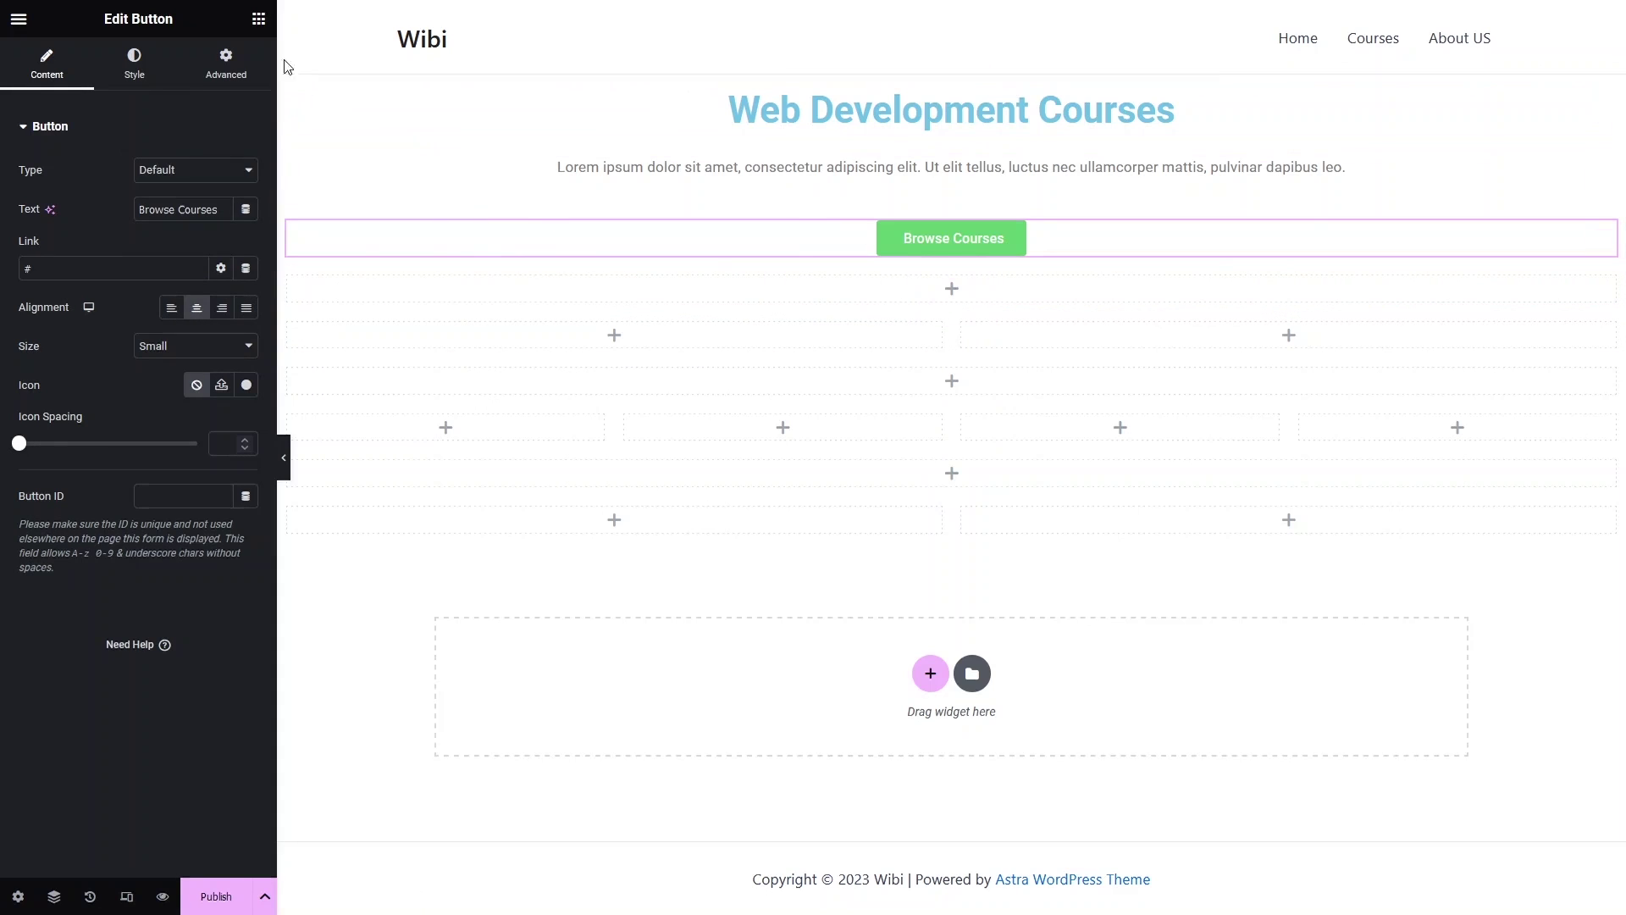
Place a Heading widget in the empty section below the button, title it "Courses of the week" and center-align it.
click(259, 21)
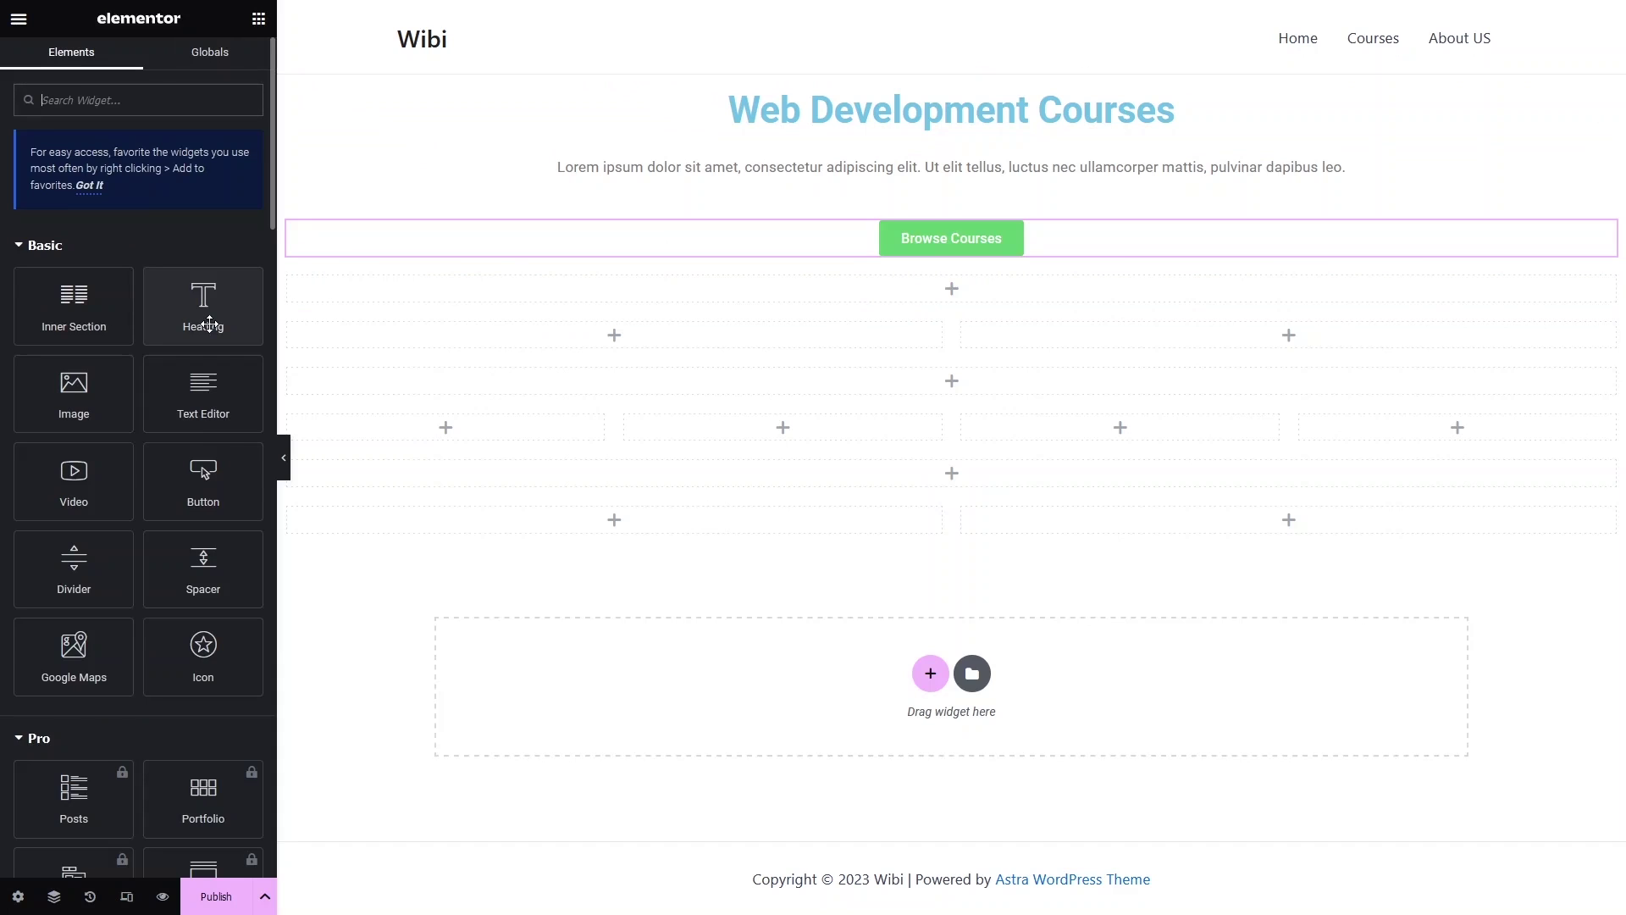
drag(206, 320, 936, 273)
drag(936, 272, 936, 280)
text(Courses of the week)
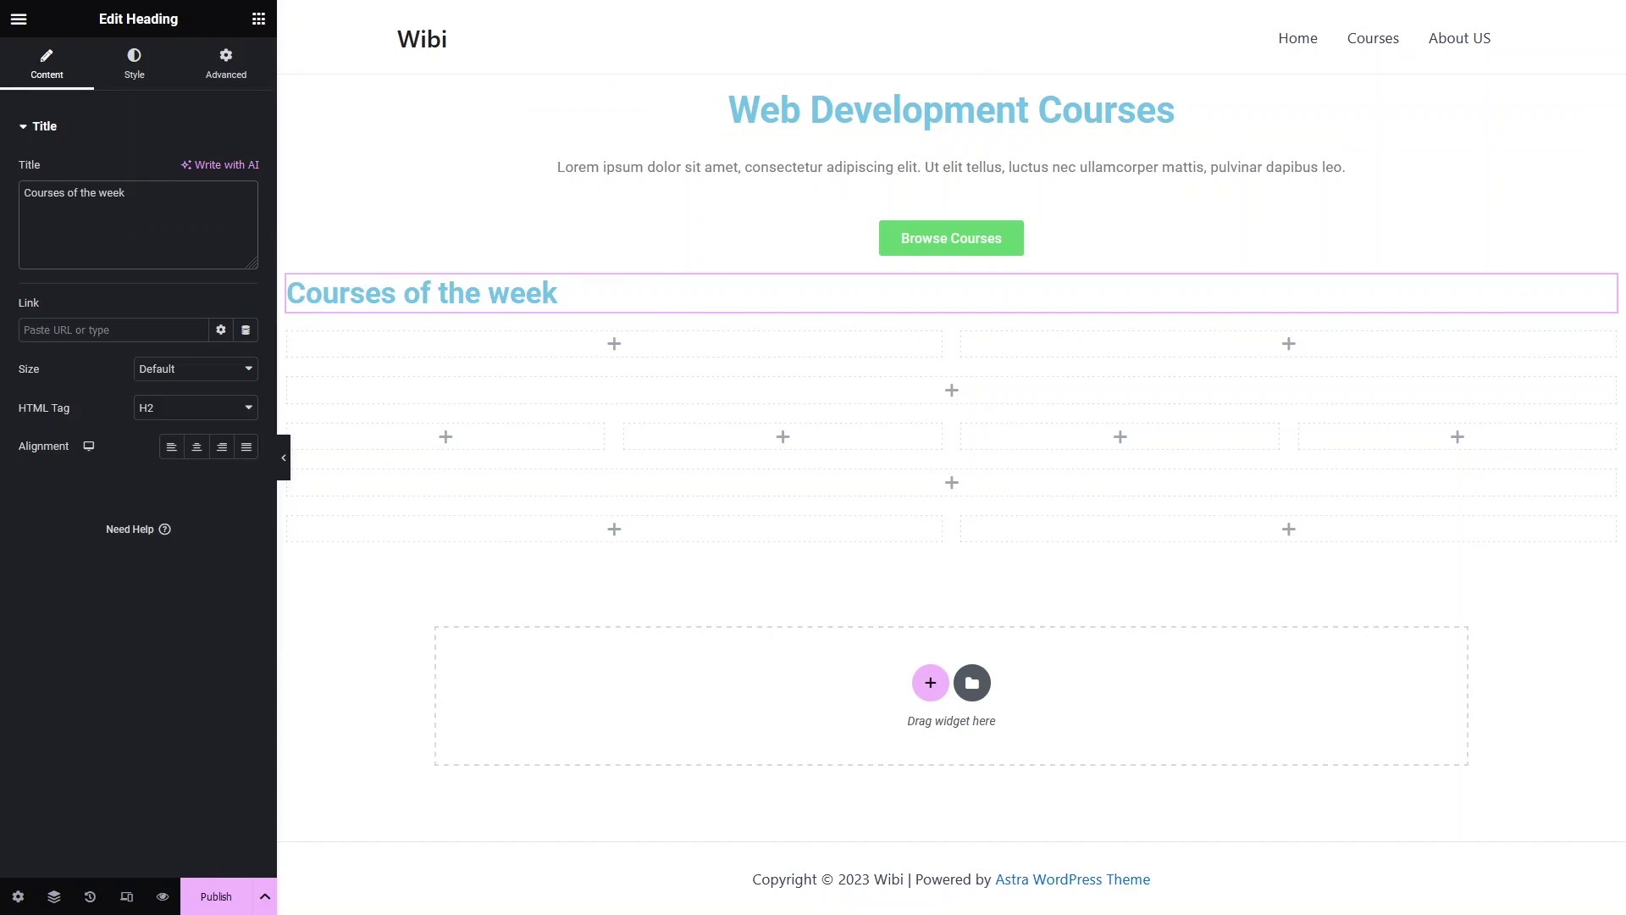
click(196, 454)
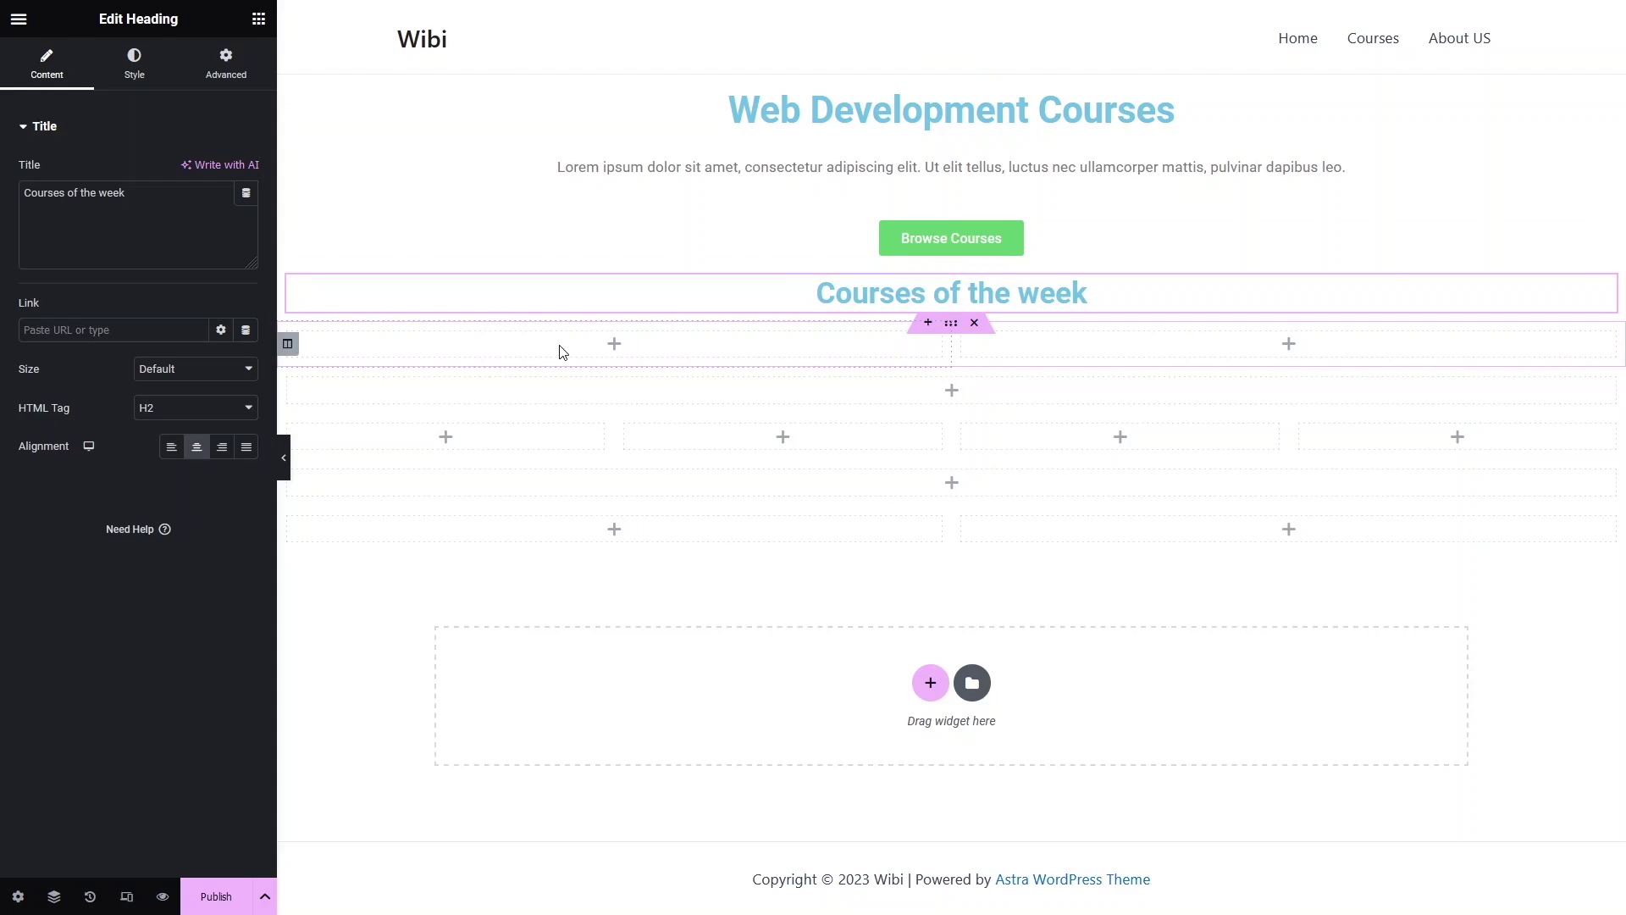
Place an Image widget in each column of the two-column section below "Courses of the week".
click(257, 21)
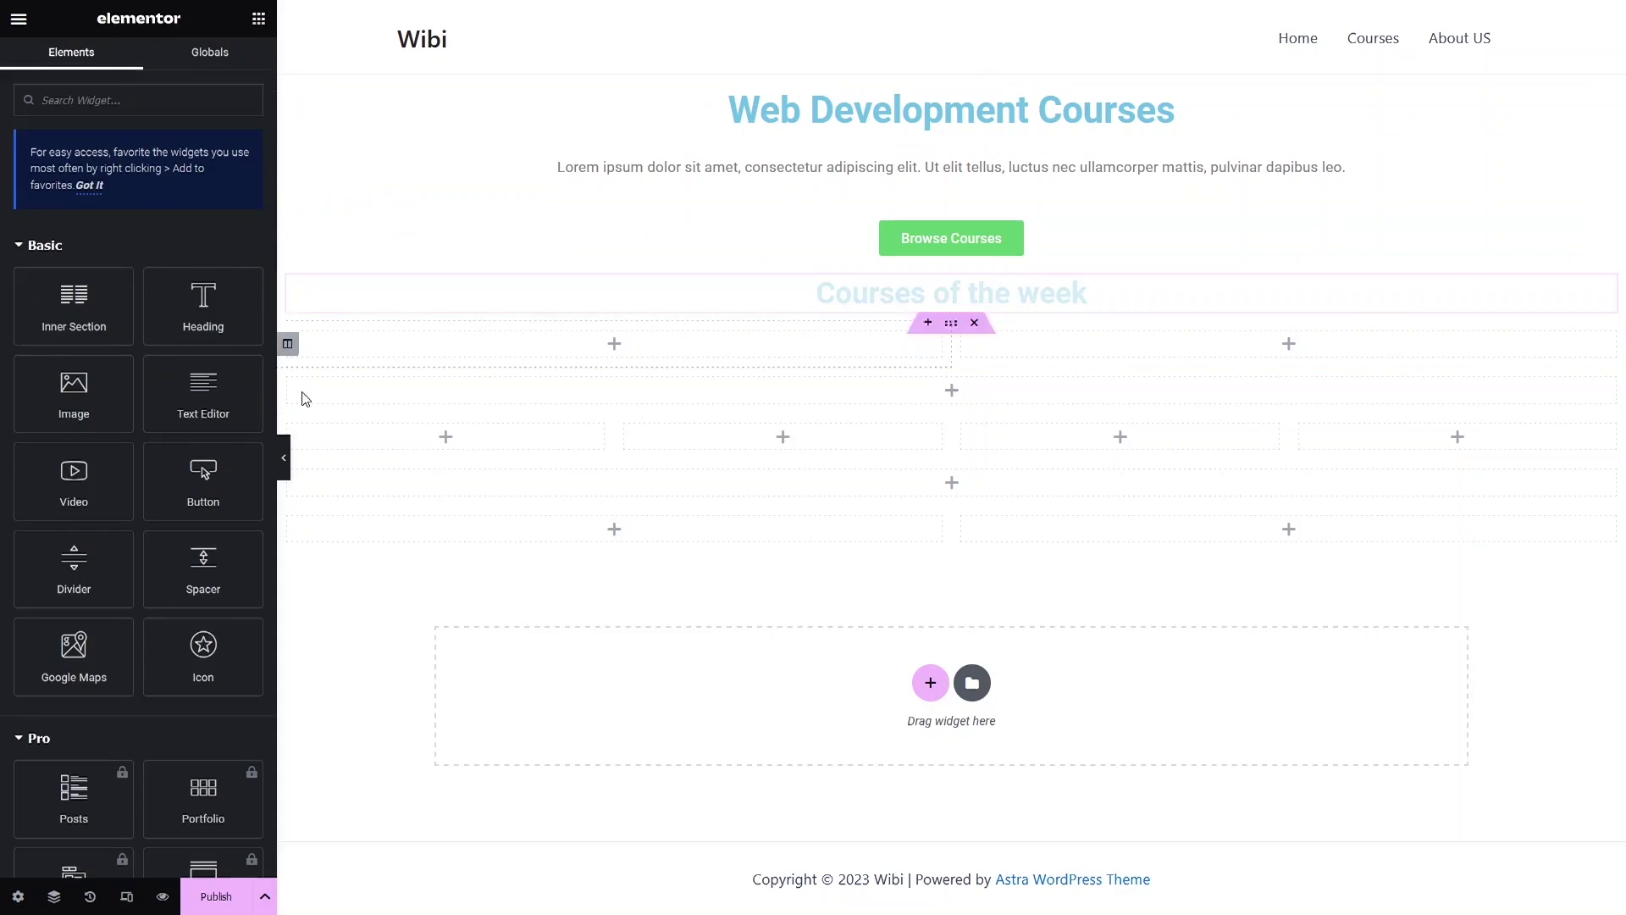
drag(44, 405, 622, 355)
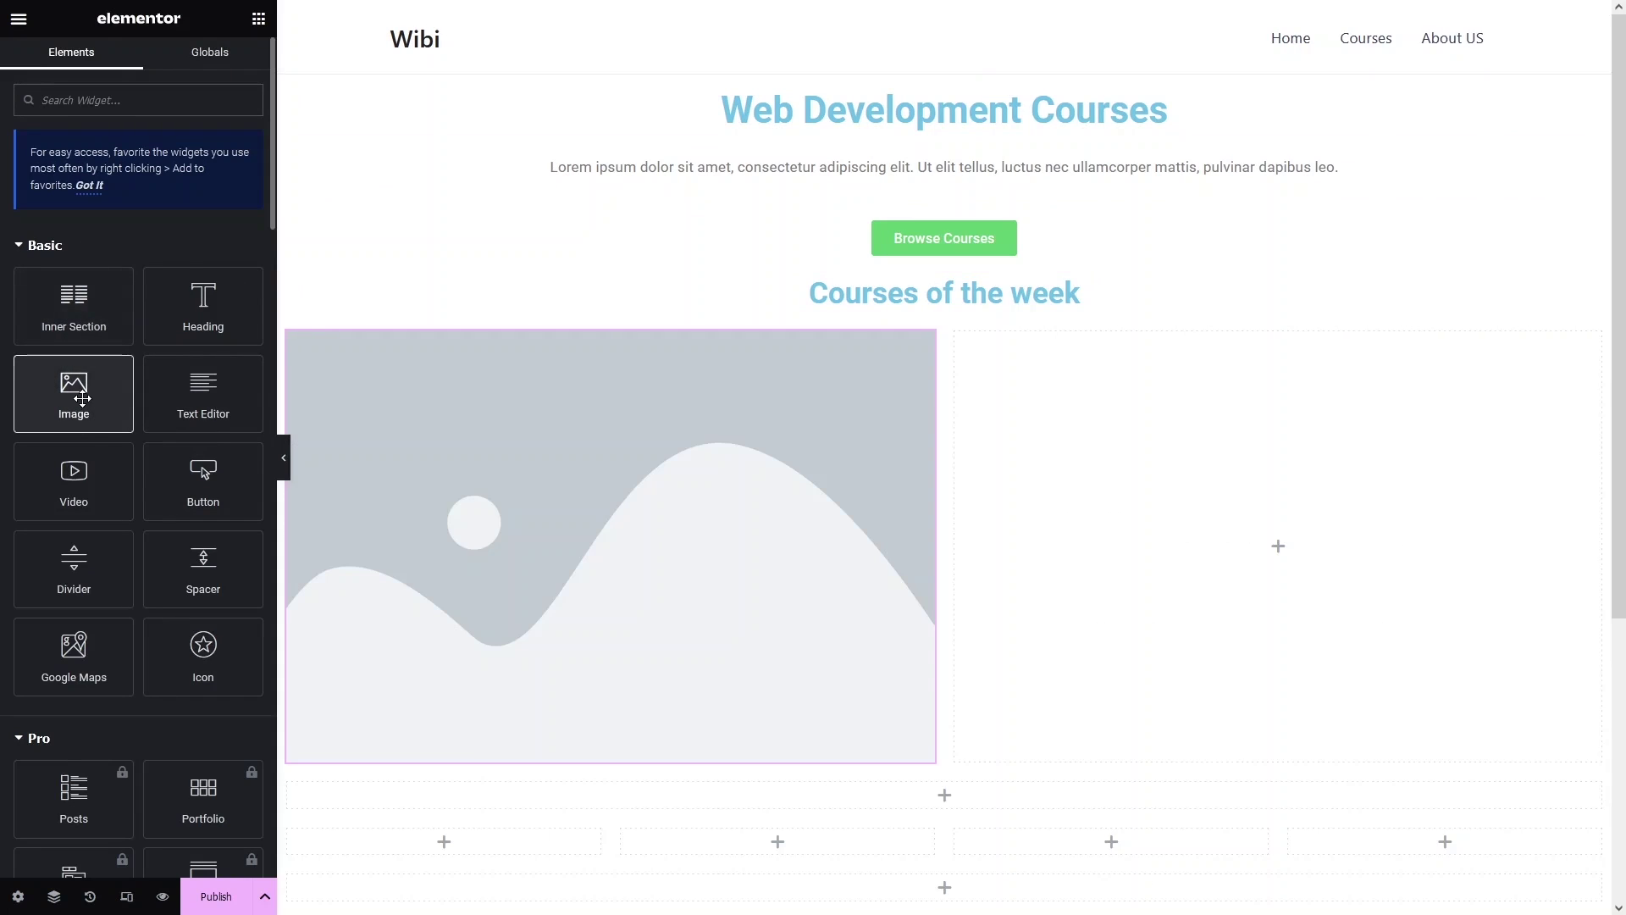
drag(81, 398, 1186, 449)
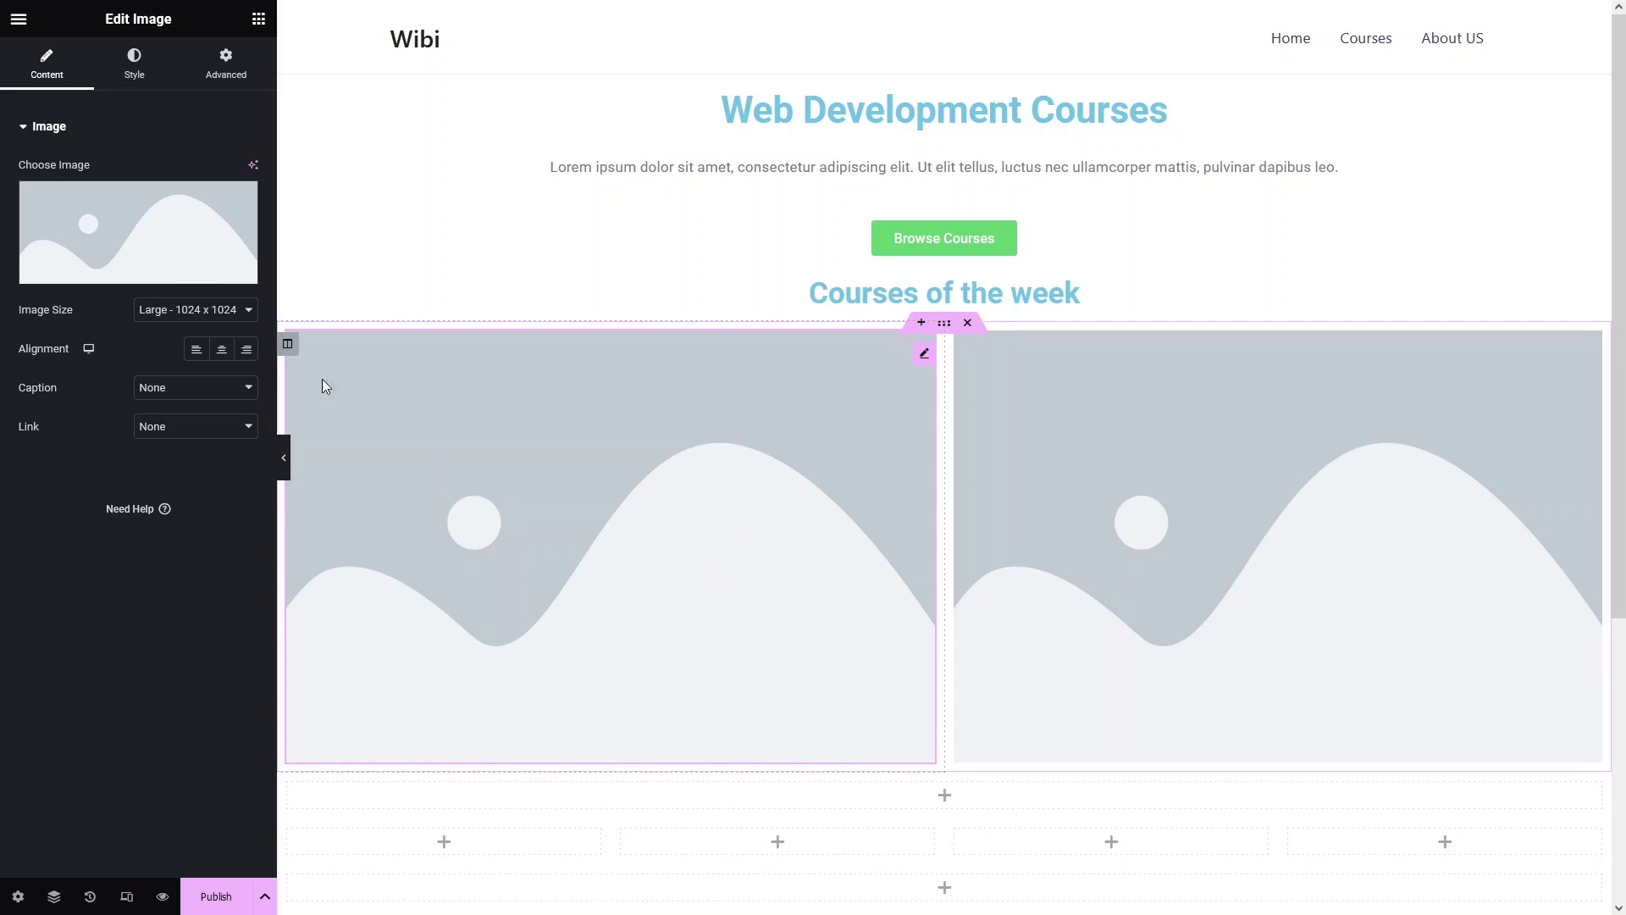
click(131, 238)
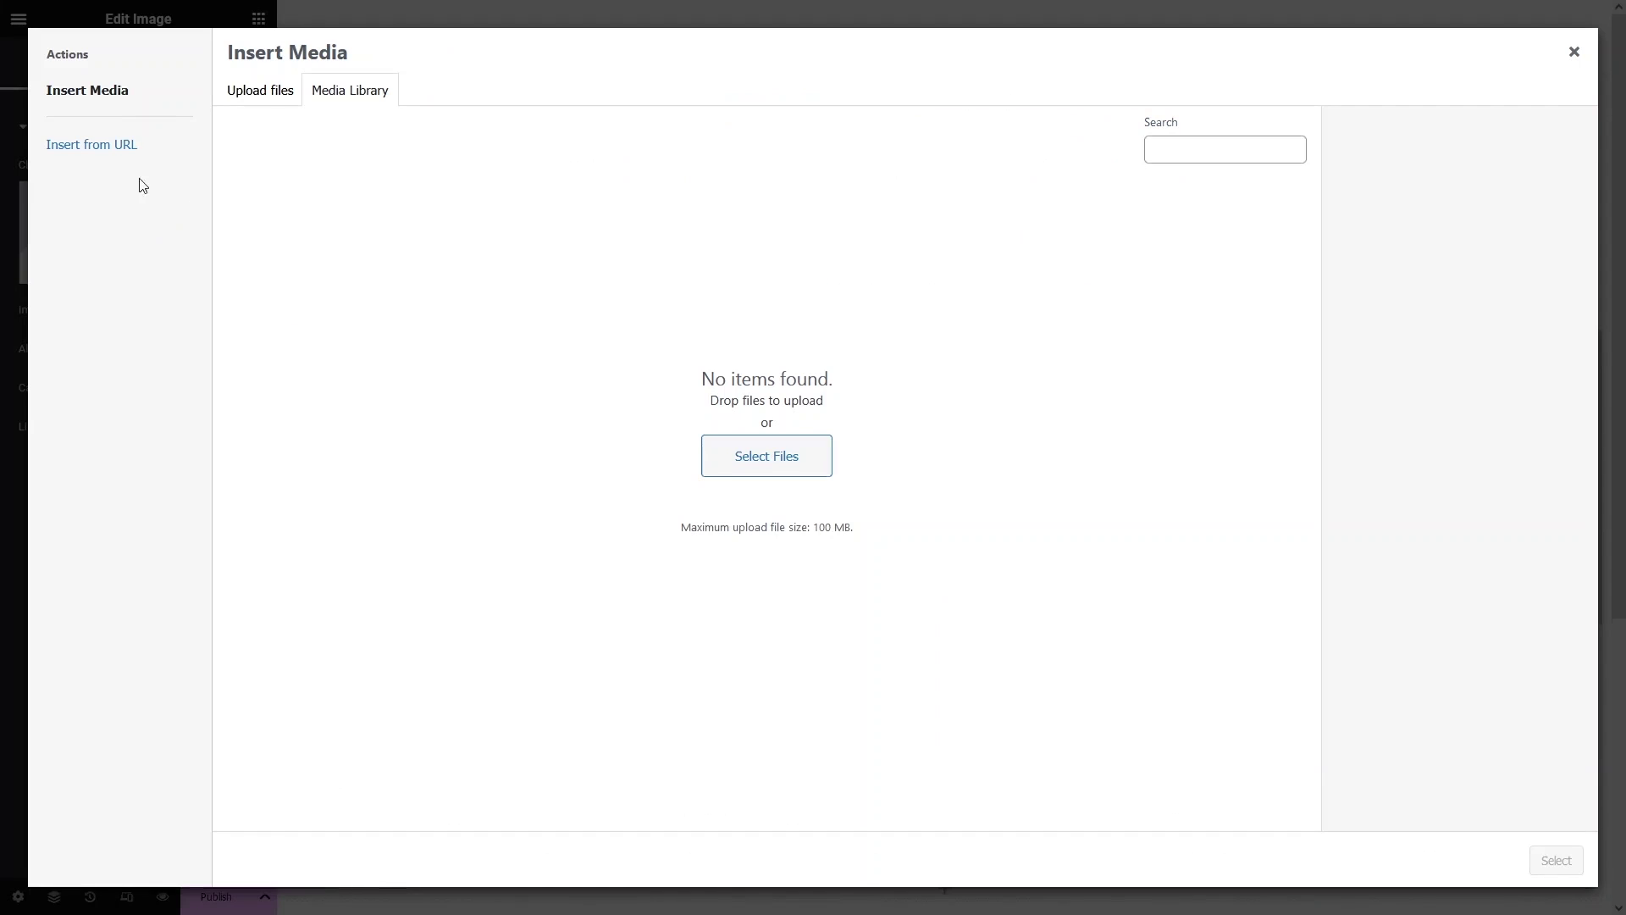
click(100, 159)
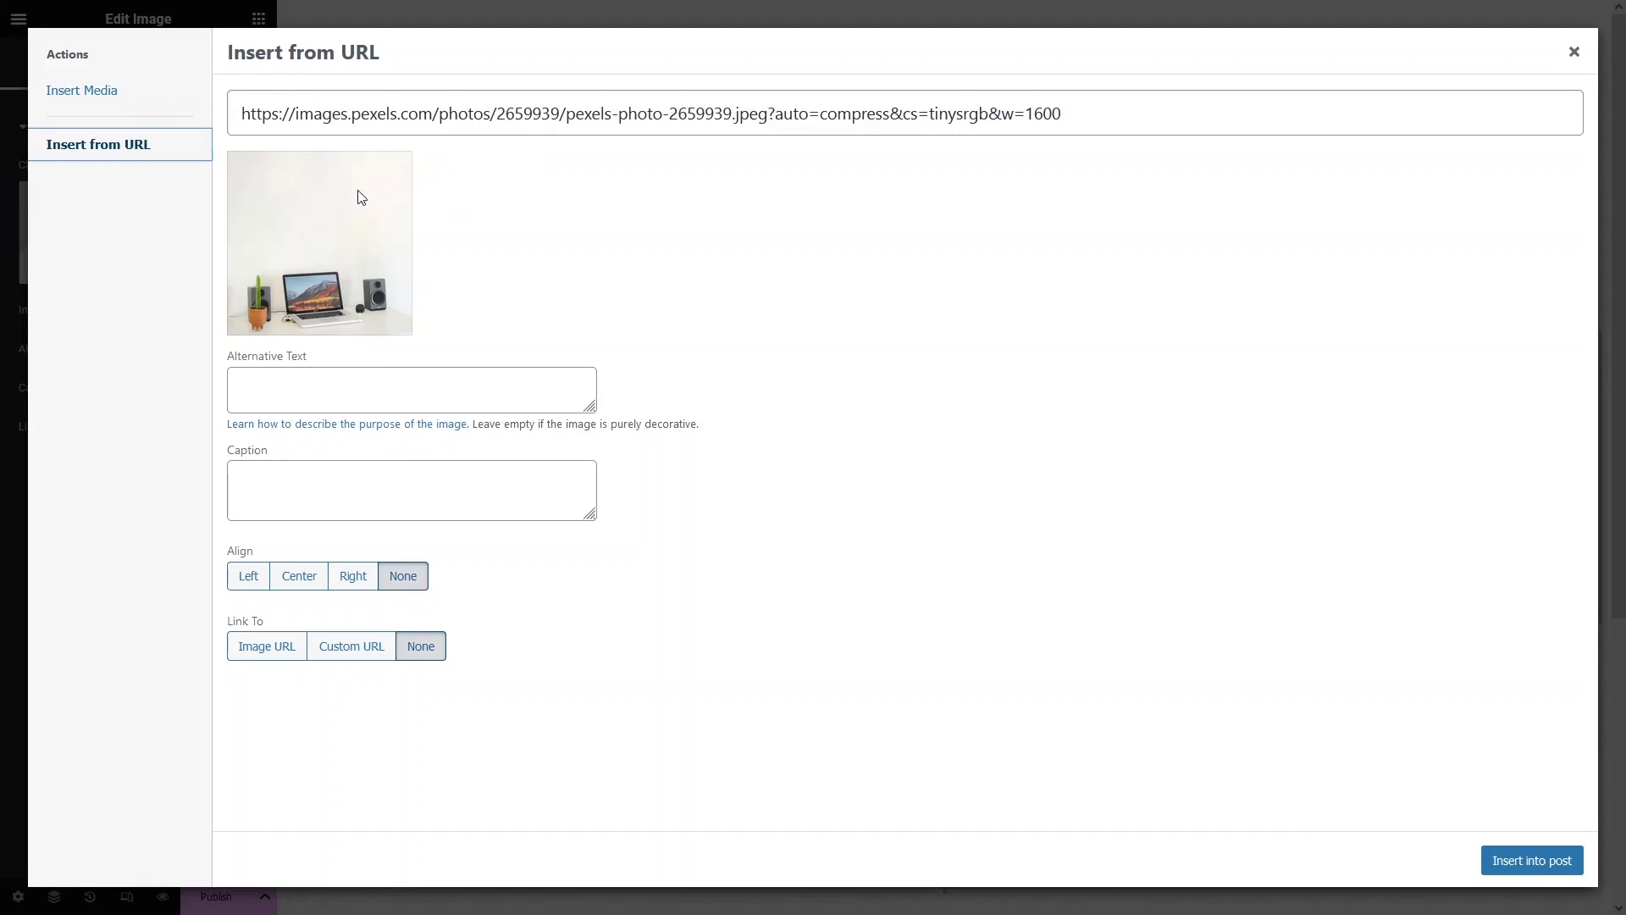
click(1529, 871)
click(1146, 593)
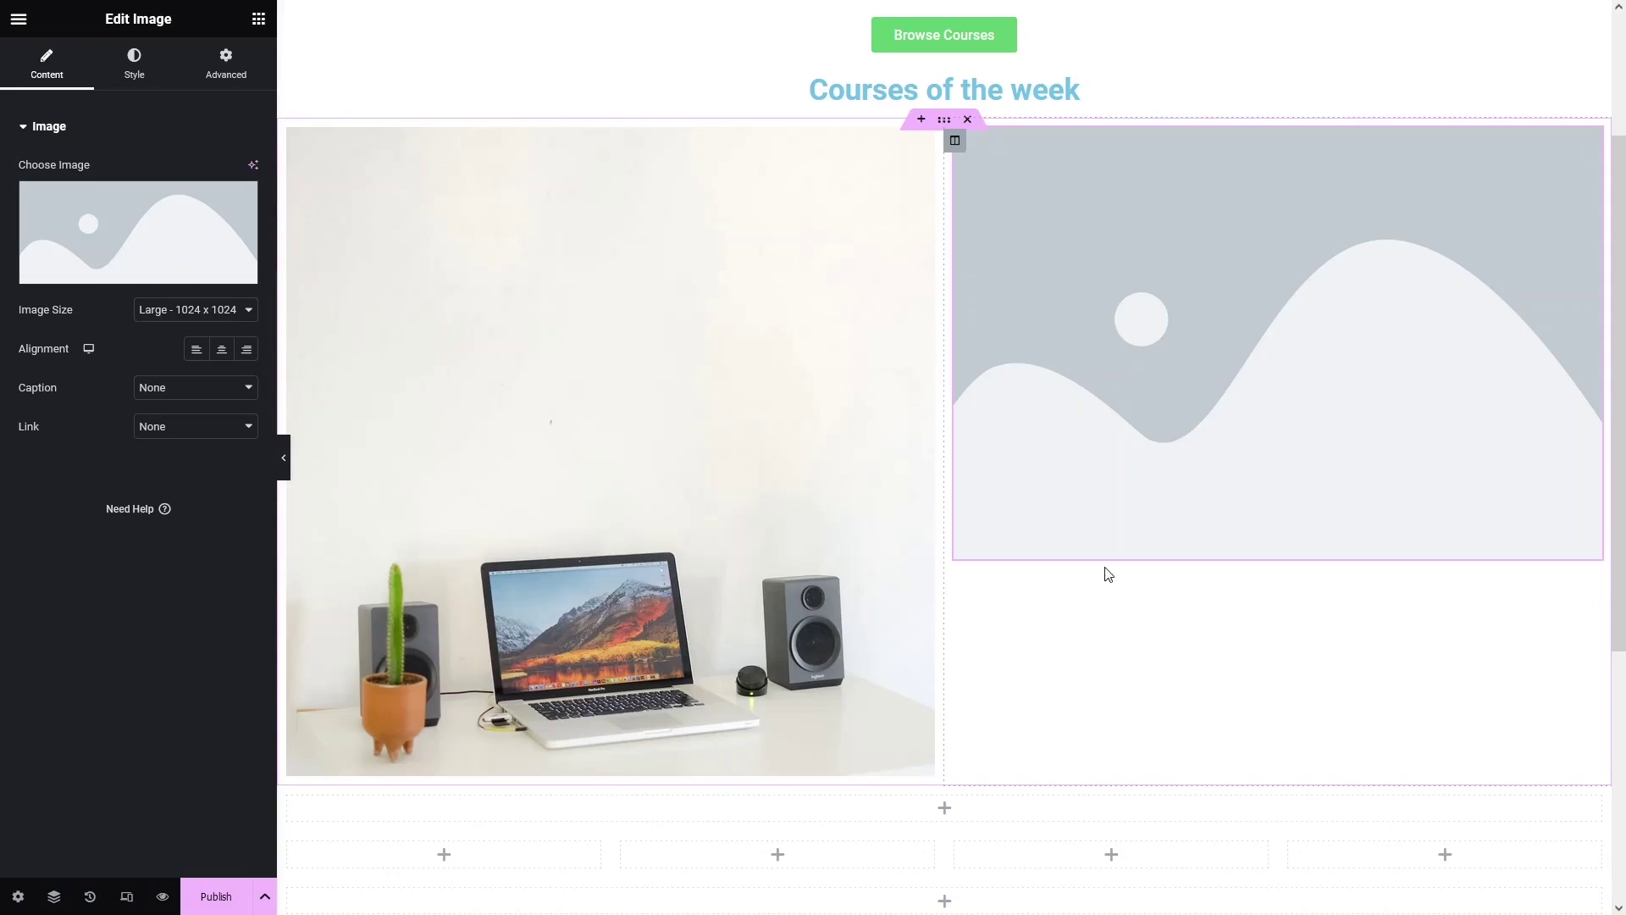
click(69, 231)
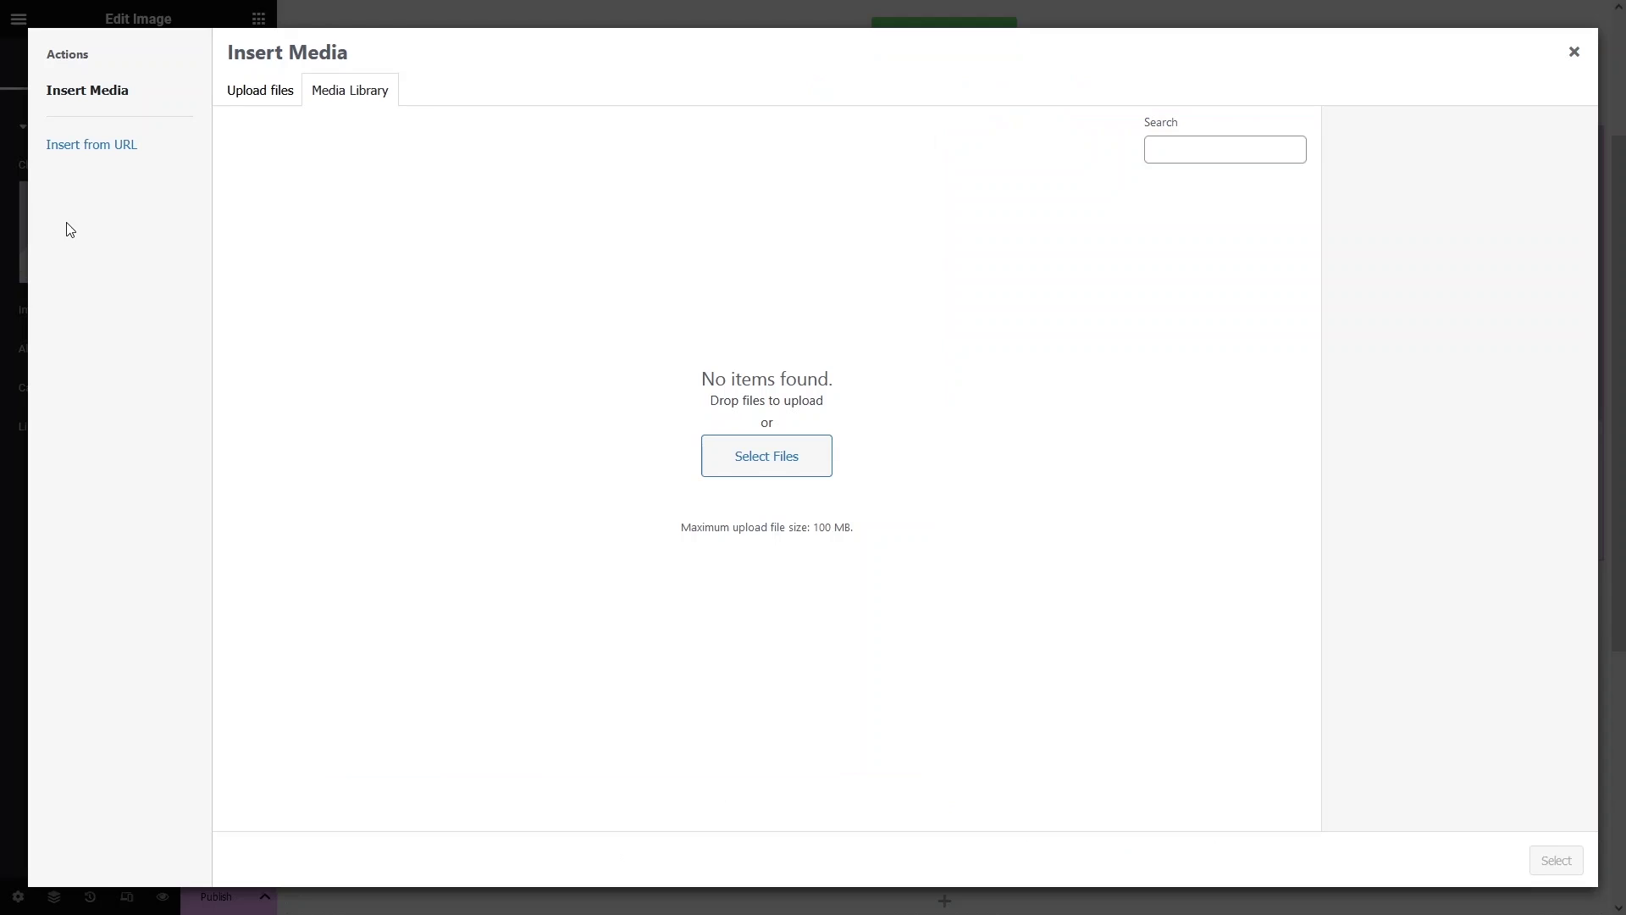
click(89, 149)
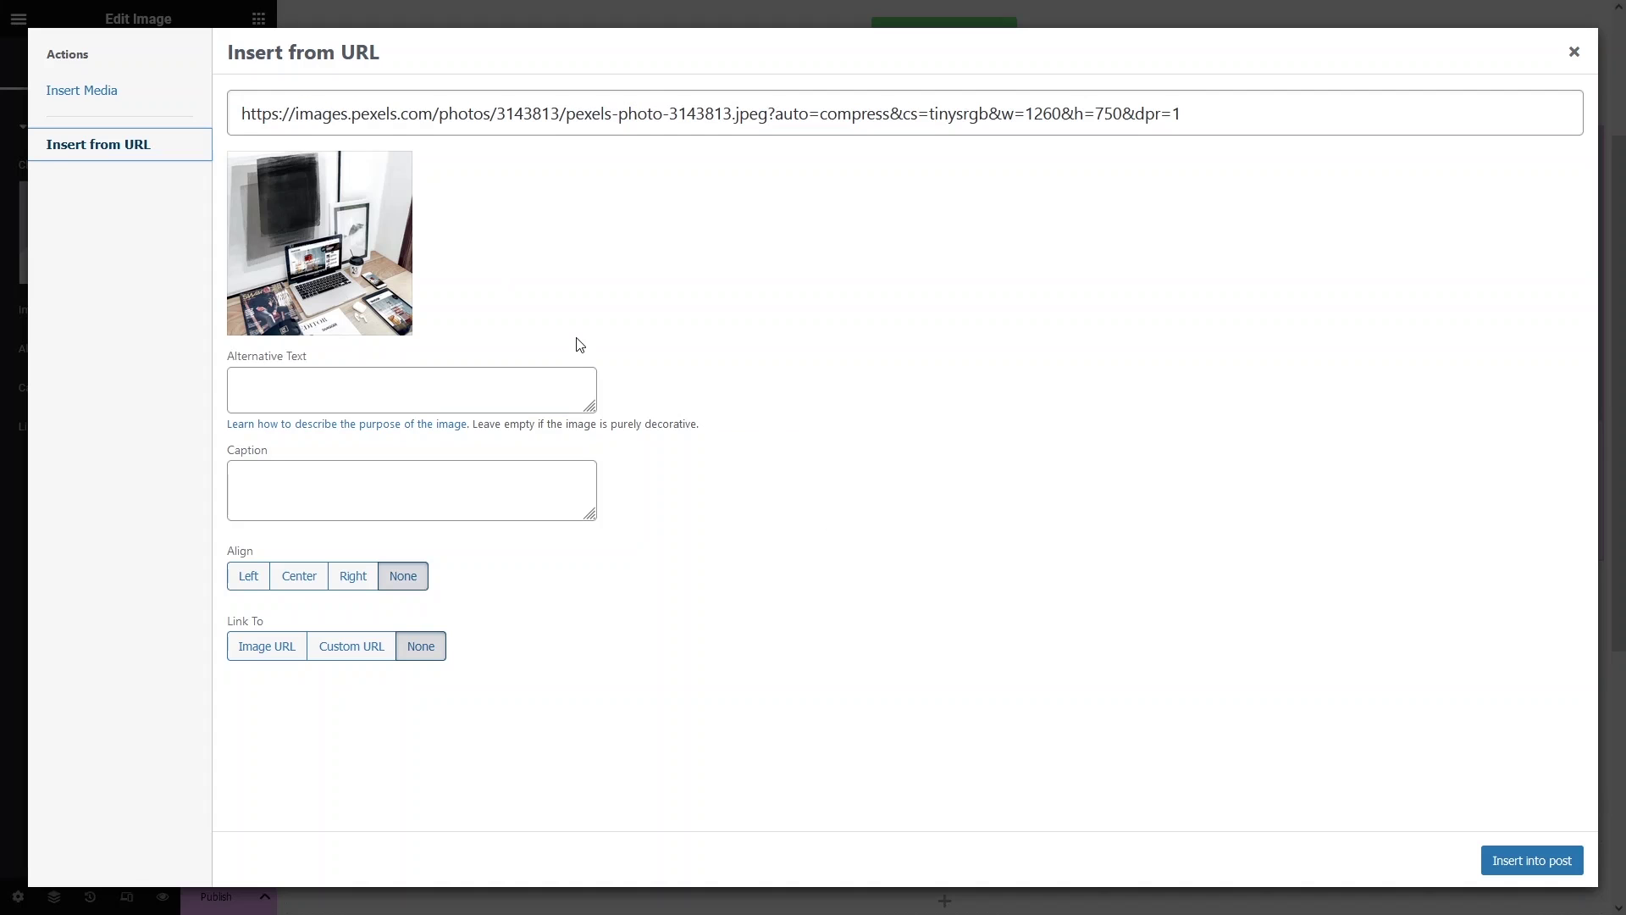
click(1499, 860)
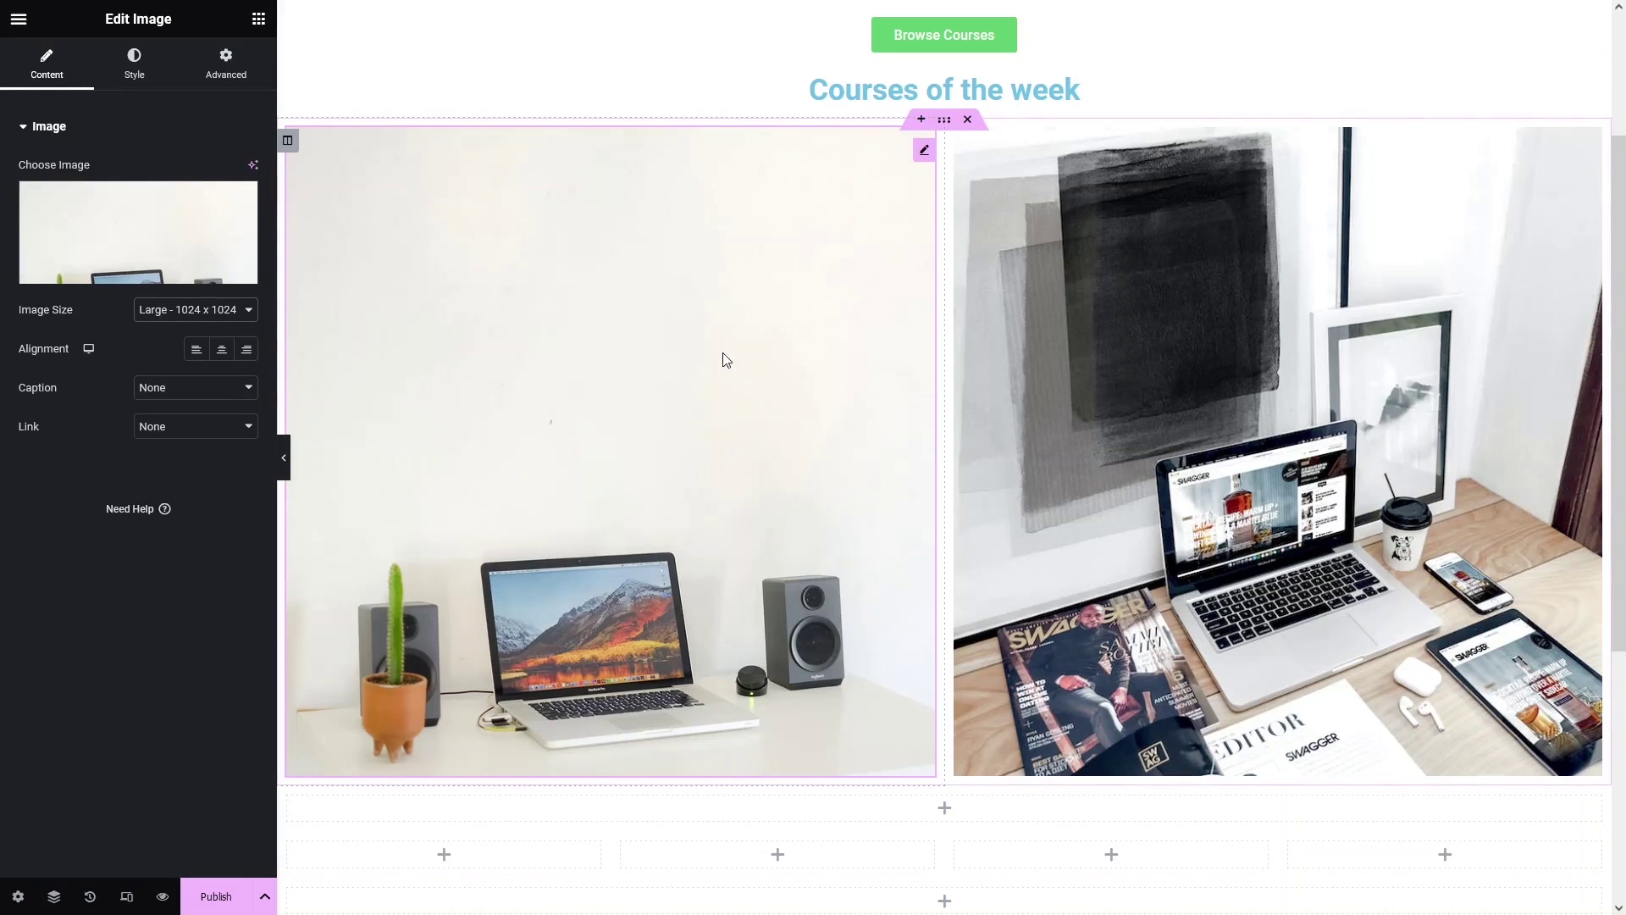
Set the width of both course images to 80%, starting with the one in the first column.
click(134, 61)
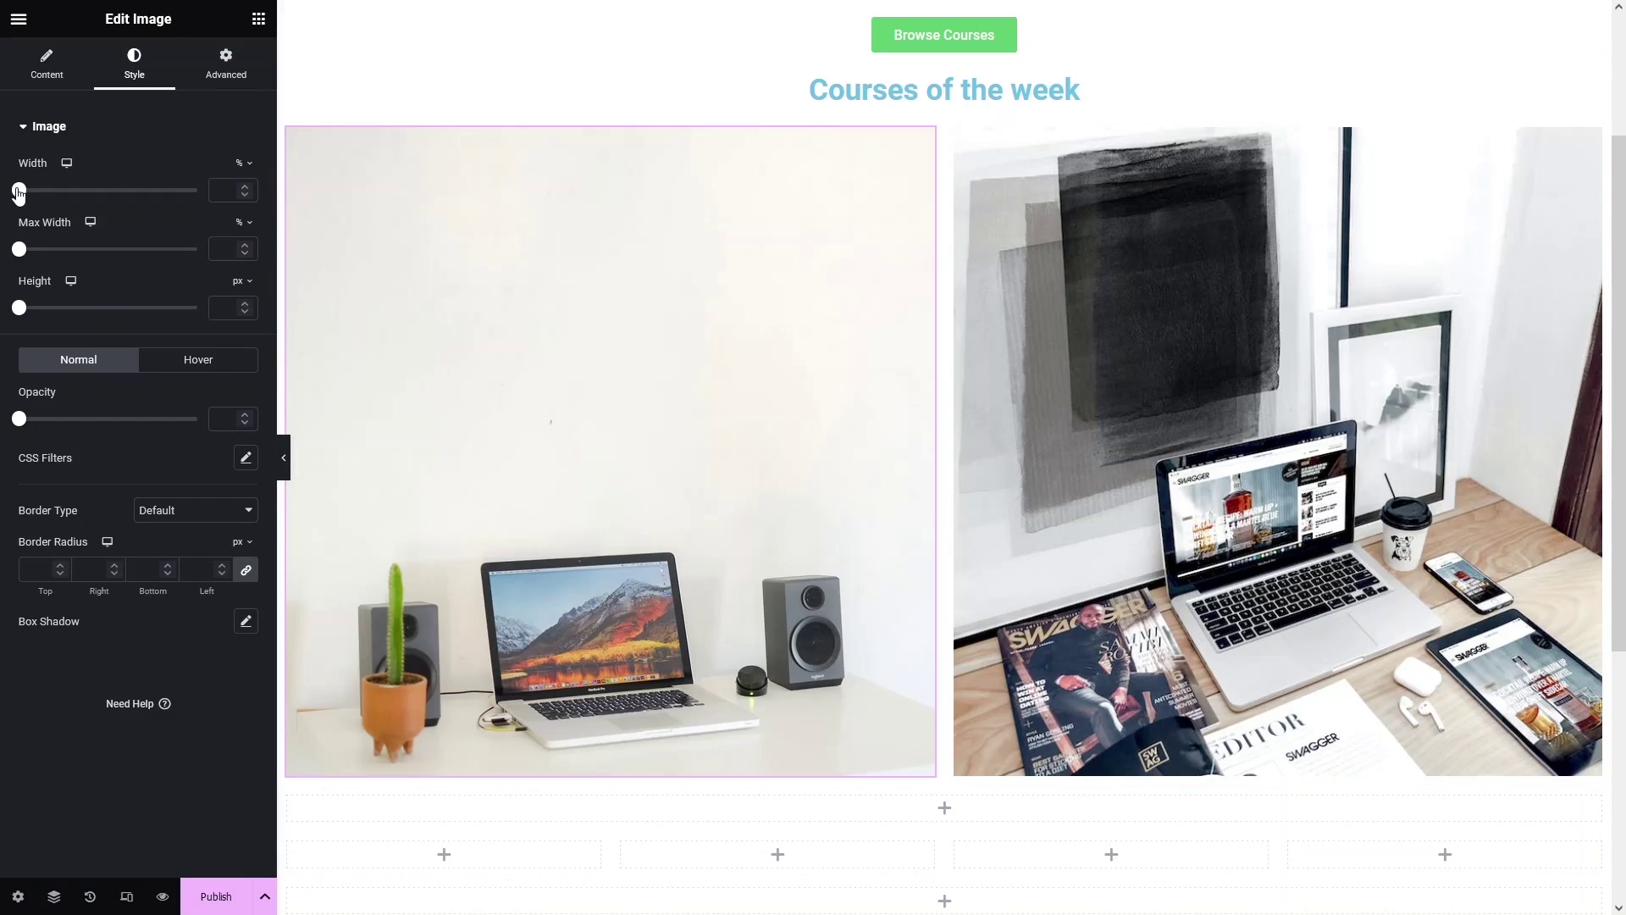
drag(18, 192, 159, 191)
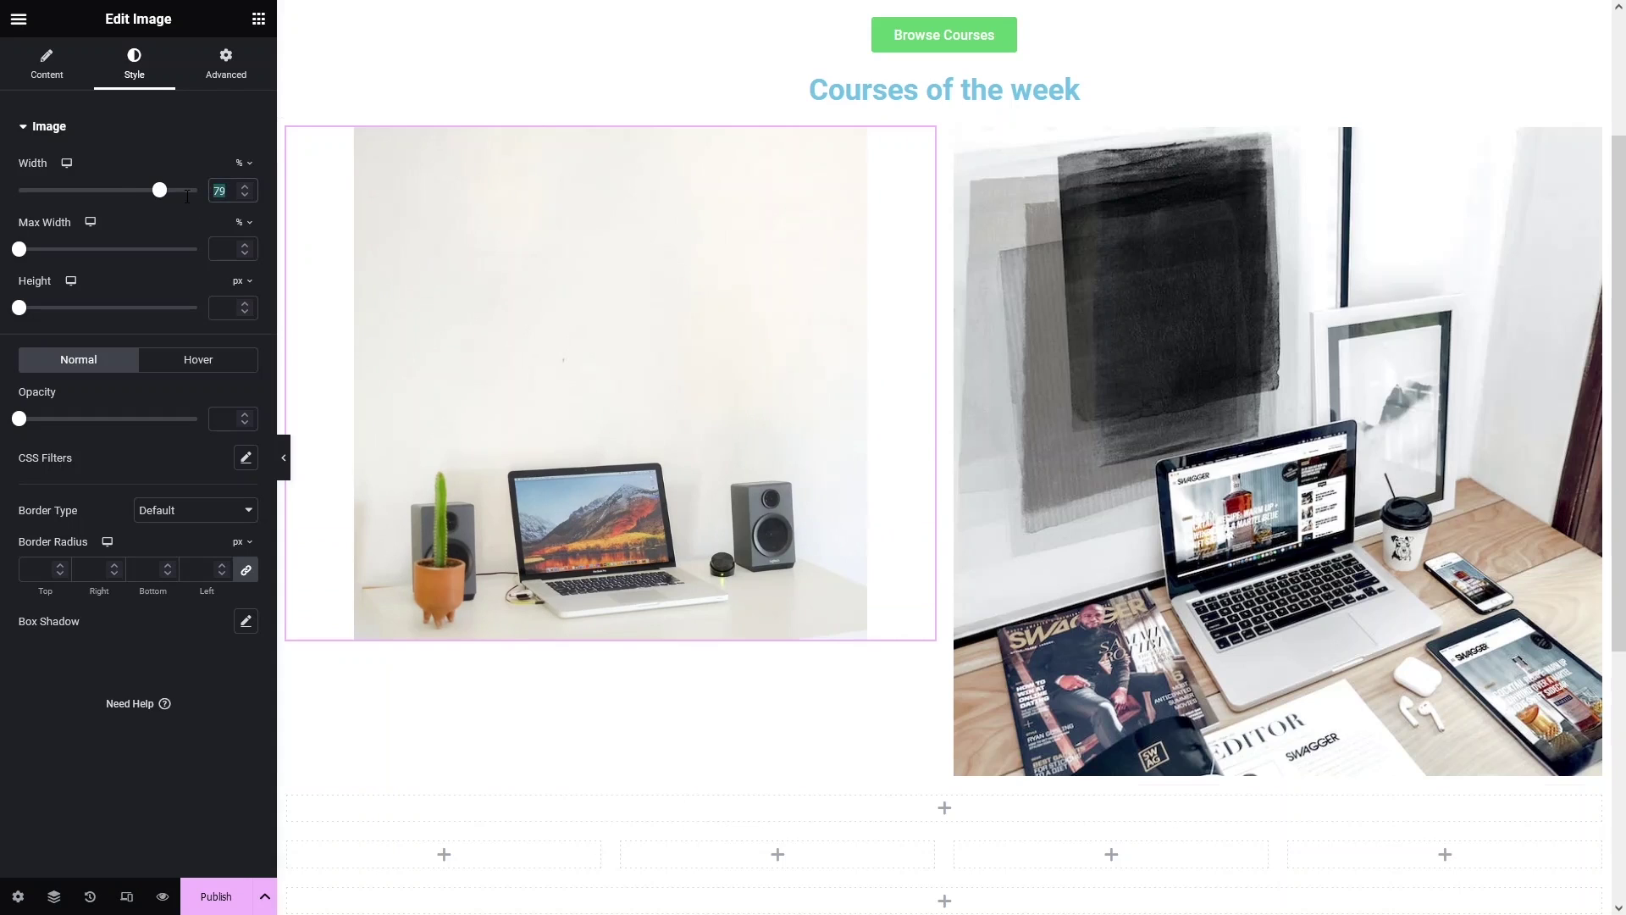
text(80)
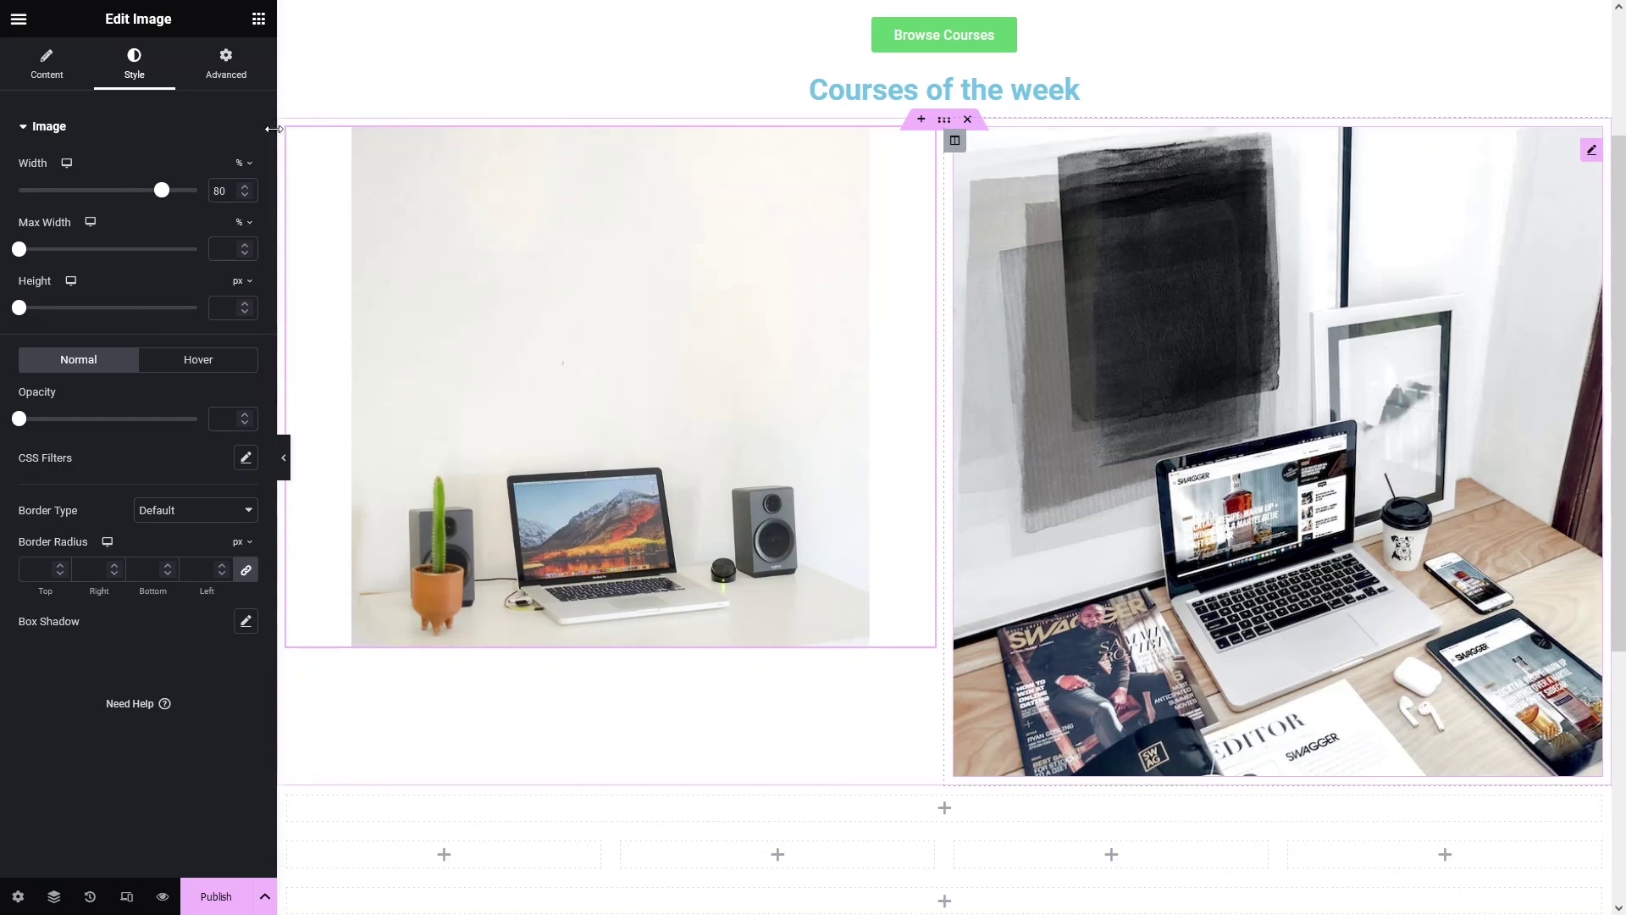
click(1090, 376)
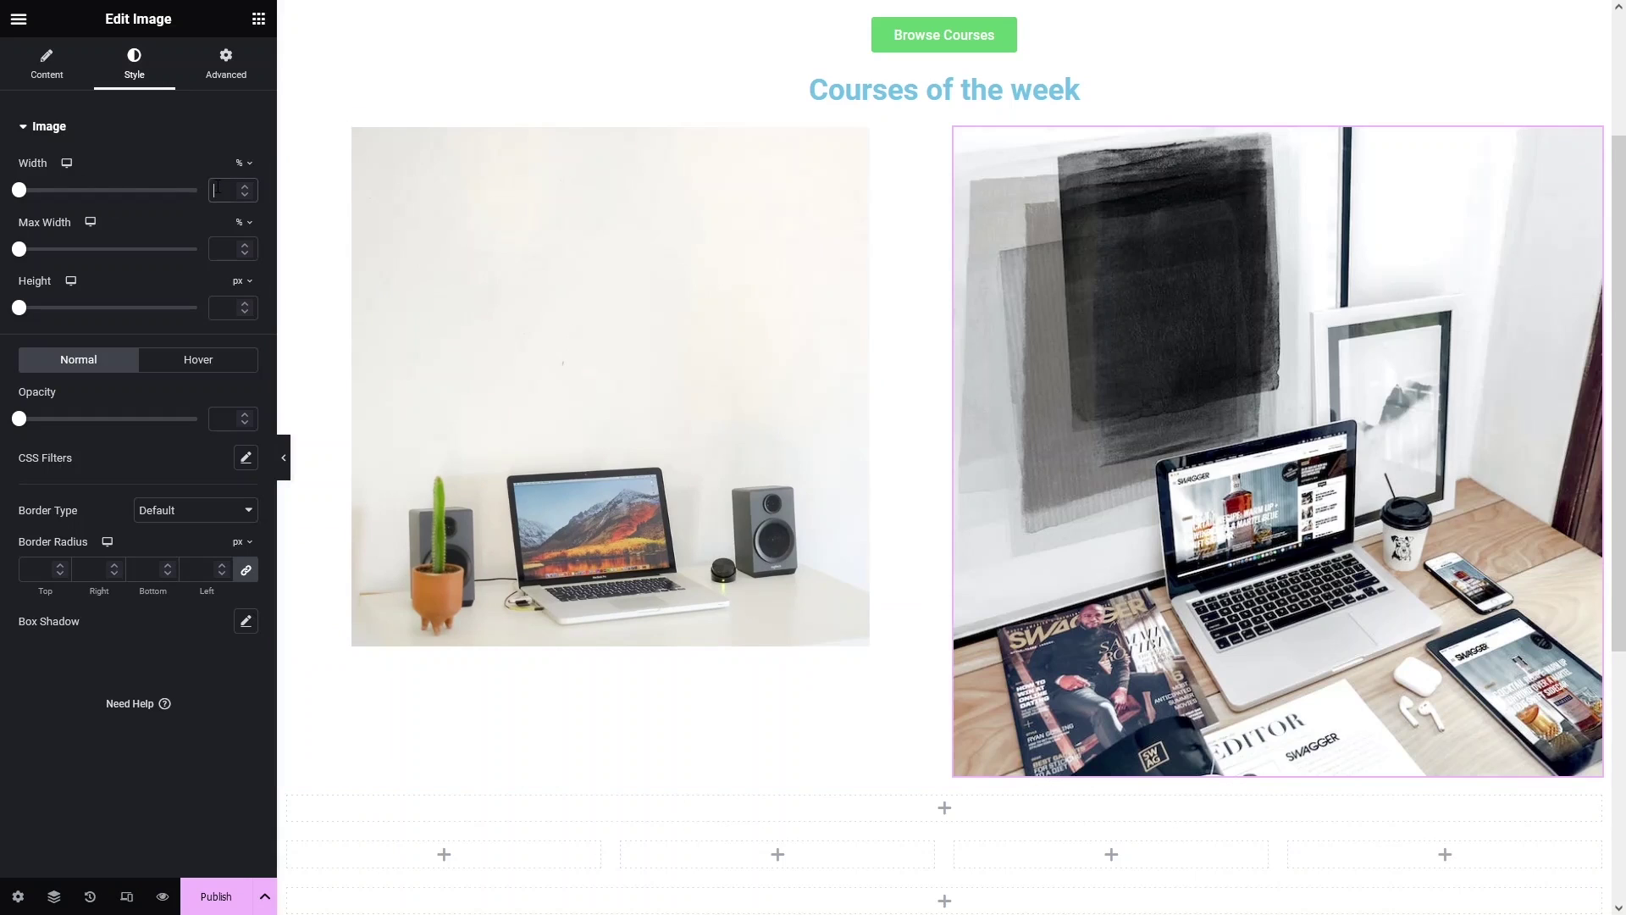
text(80)
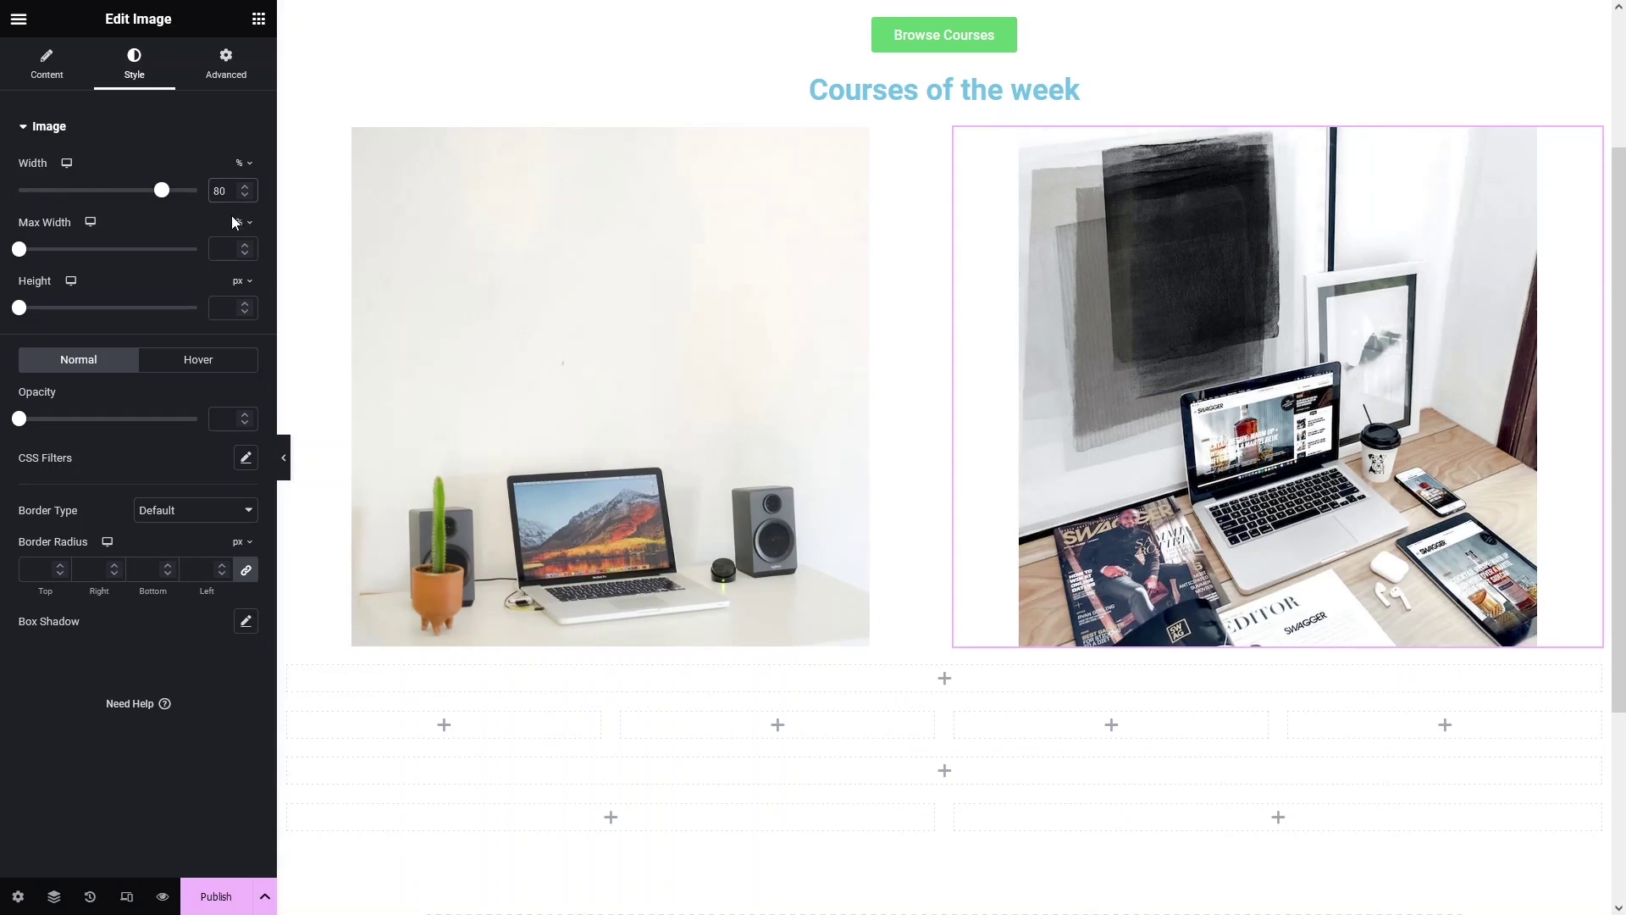
Place a center-aligned H4 Heading widget beneath the first column's image and title it "Course 1".
click(257, 22)
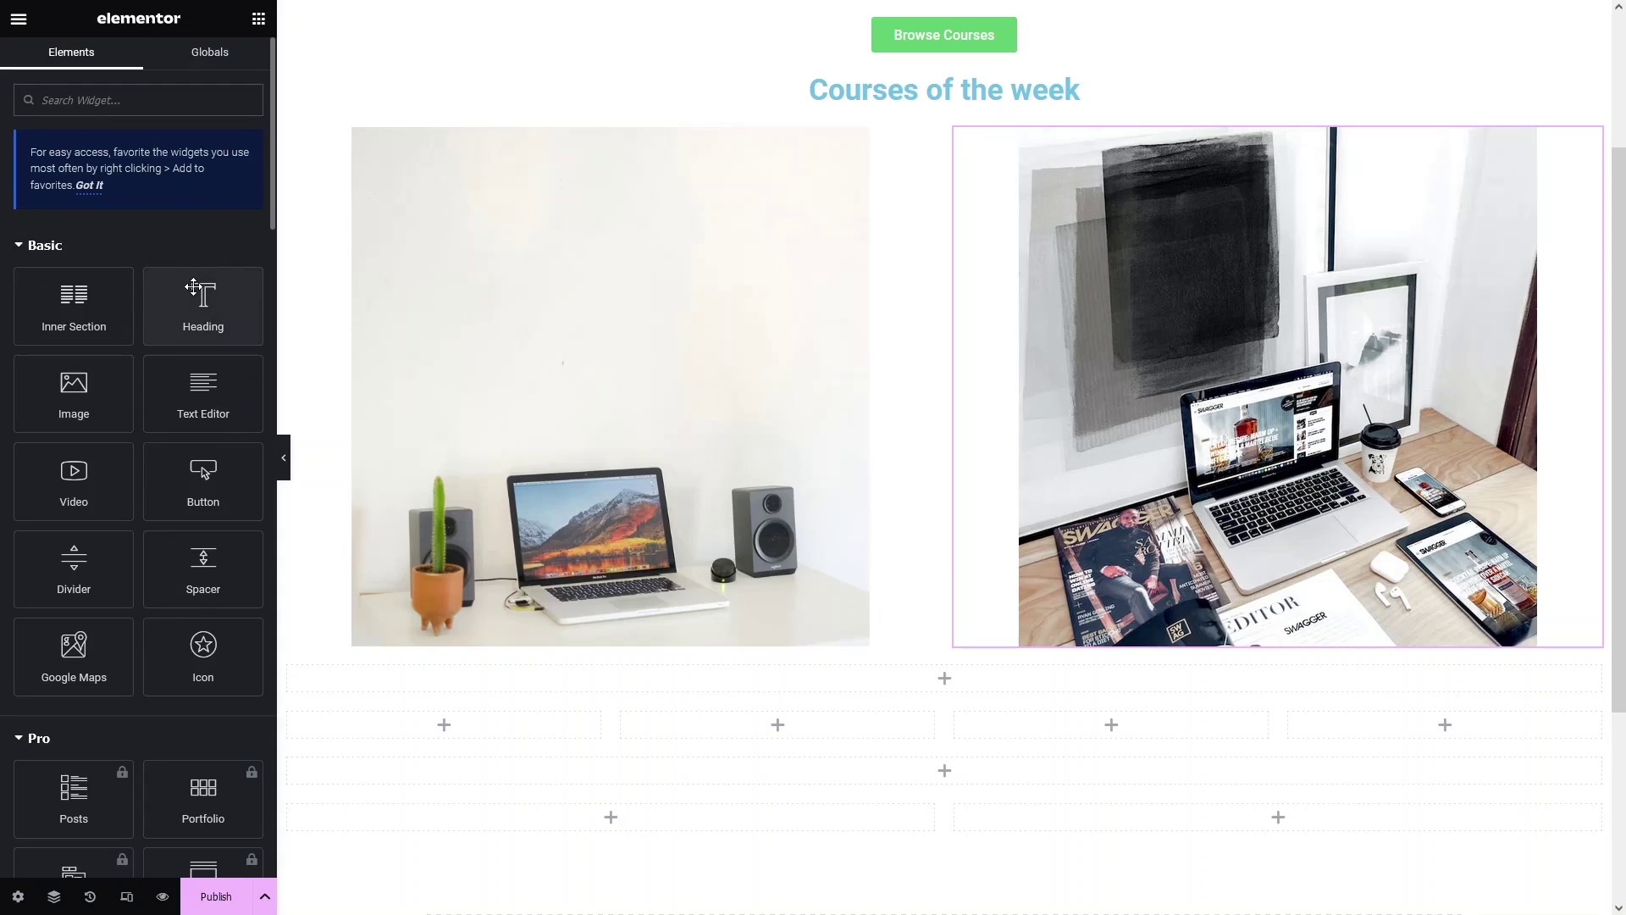
click(206, 298)
click(230, 410)
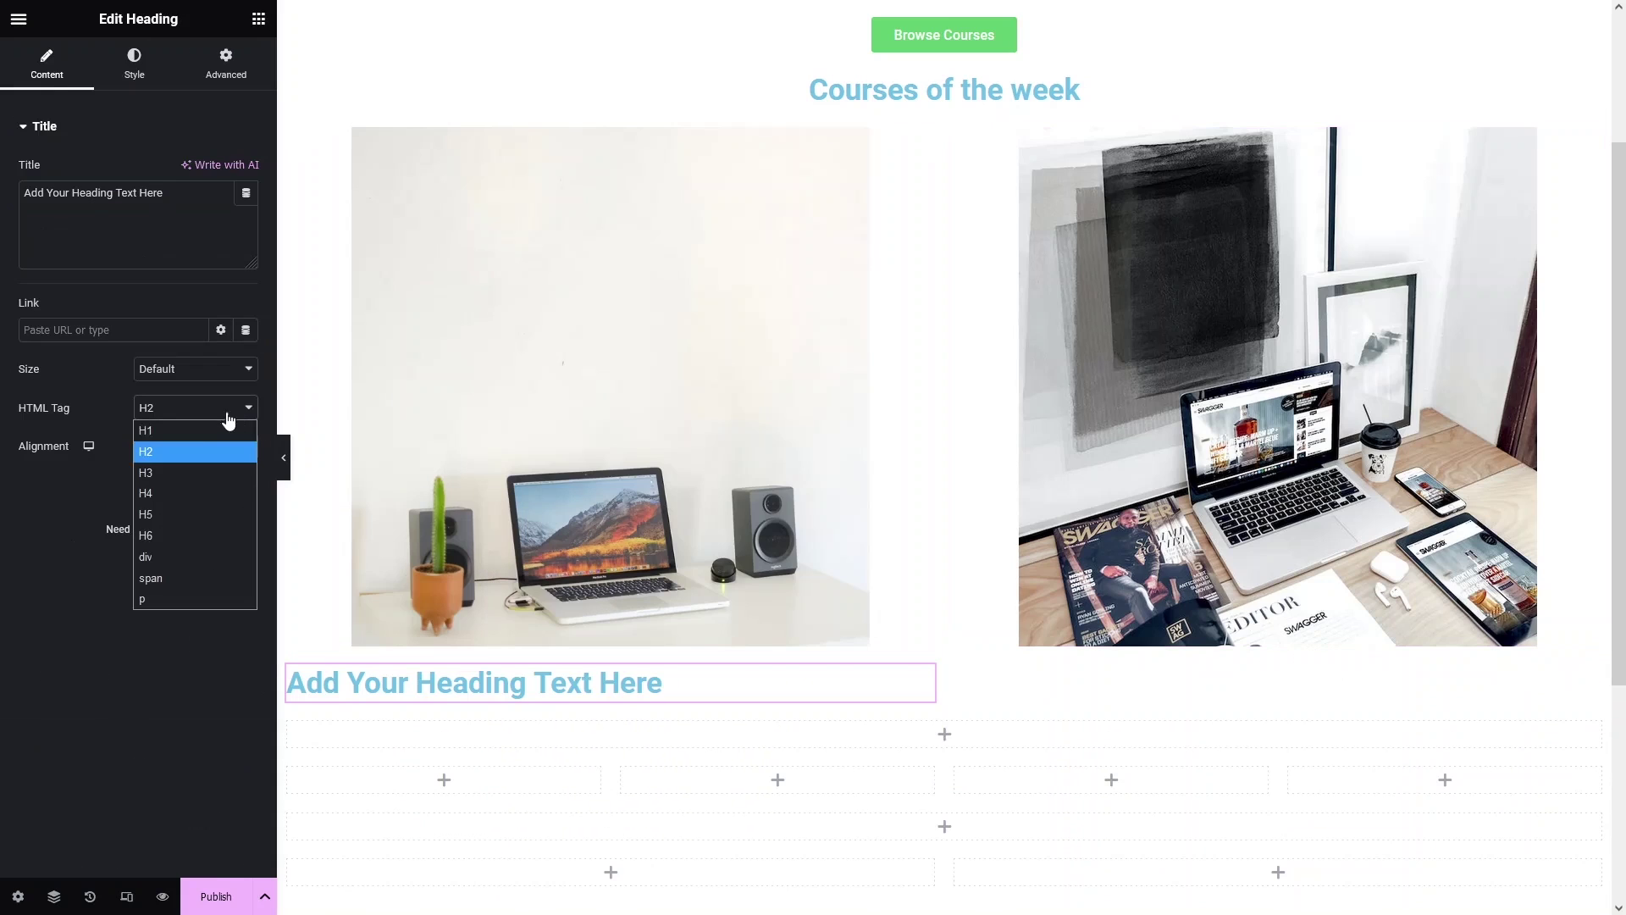
click(189, 498)
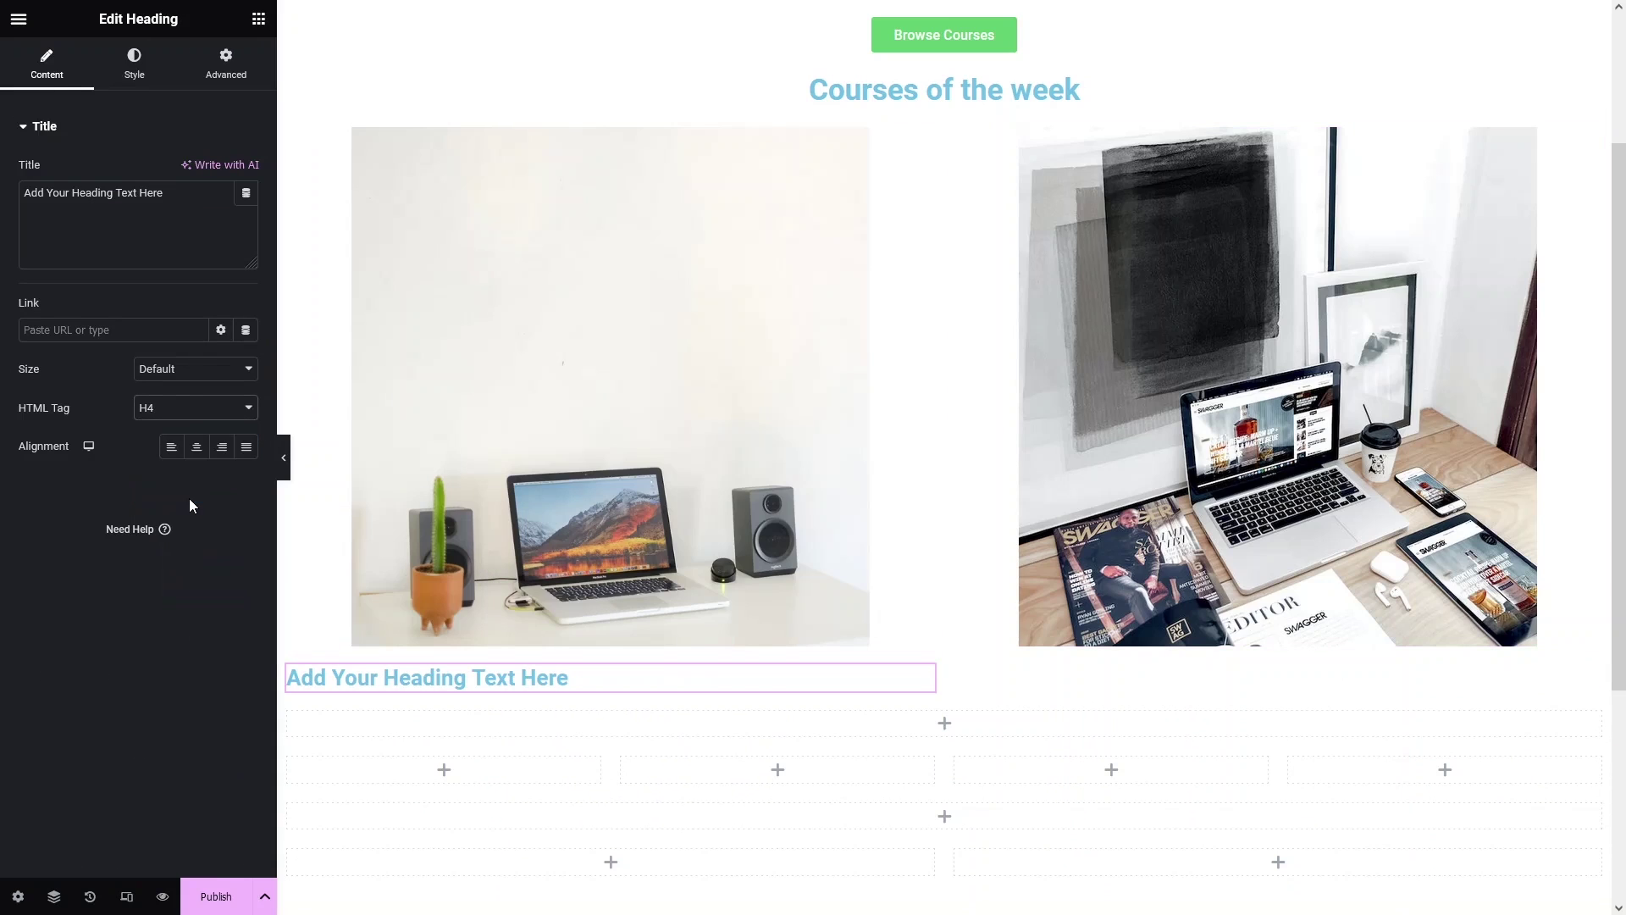
click(195, 446)
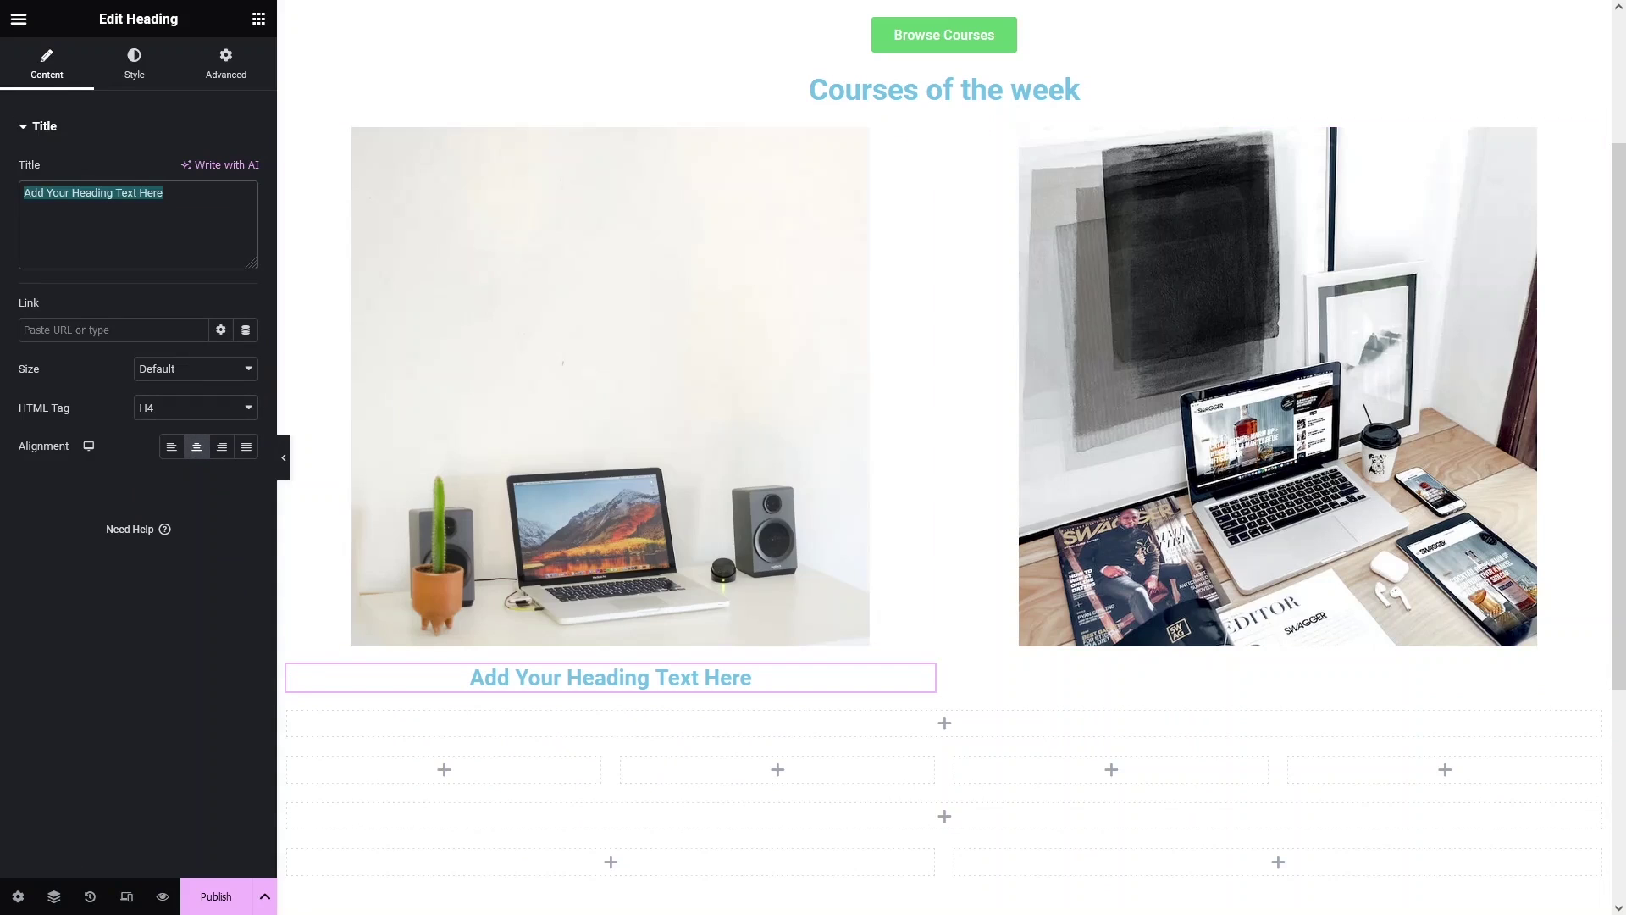
text(Course 1)
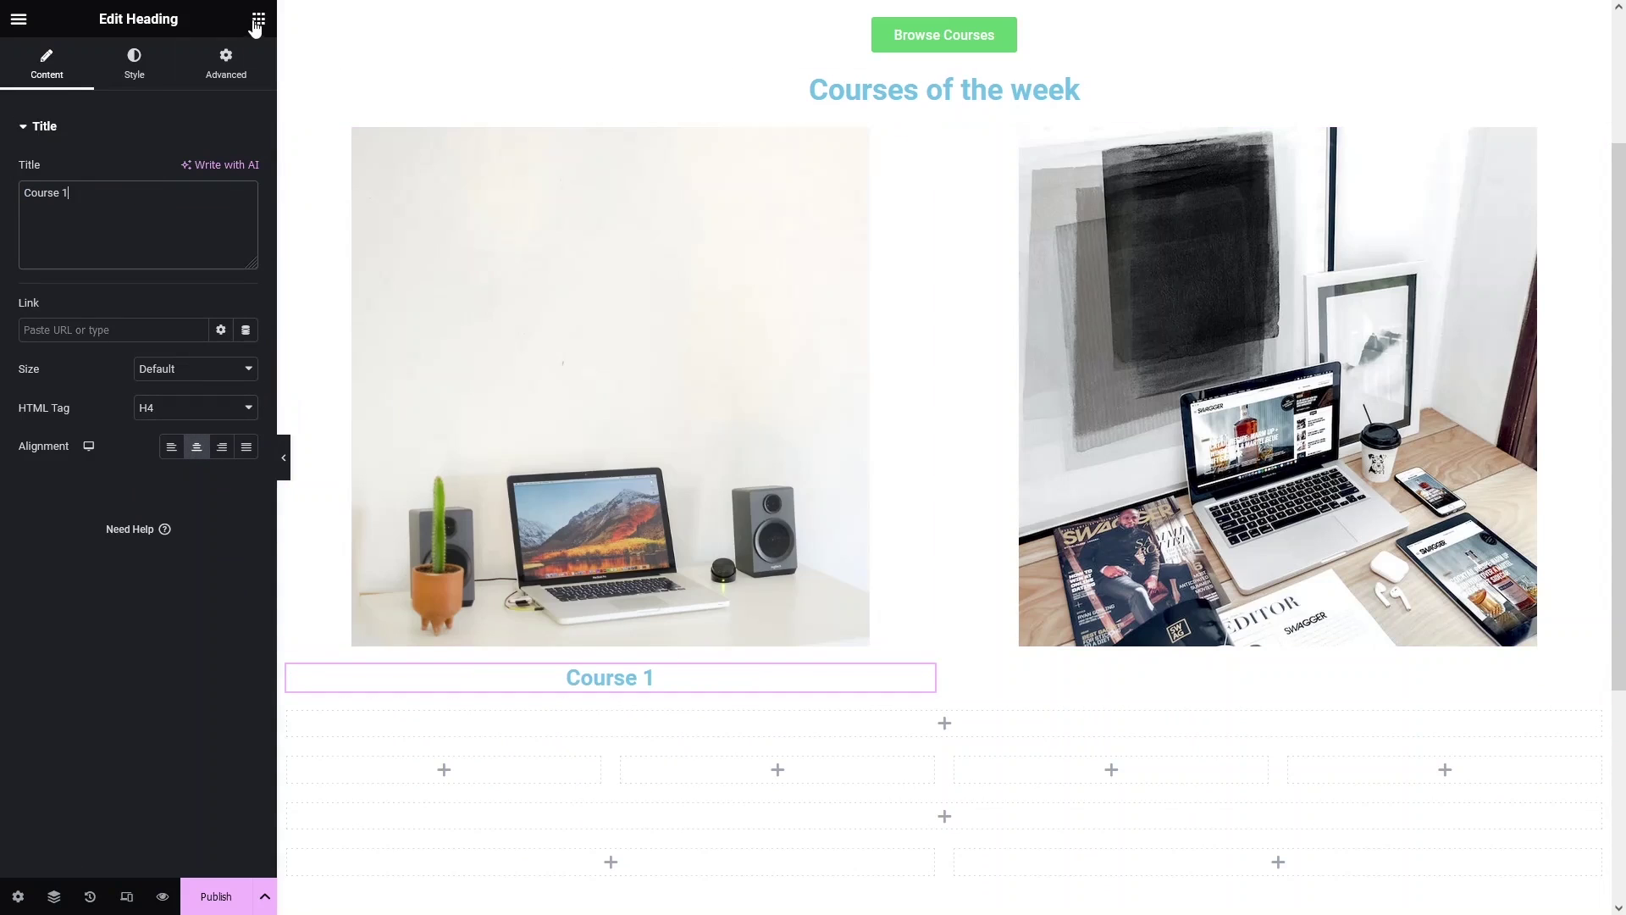
Place a center-aligned H4 Heading widget beneath the second column's image and title it "Course 2".
click(257, 20)
drag(202, 305, 1308, 647)
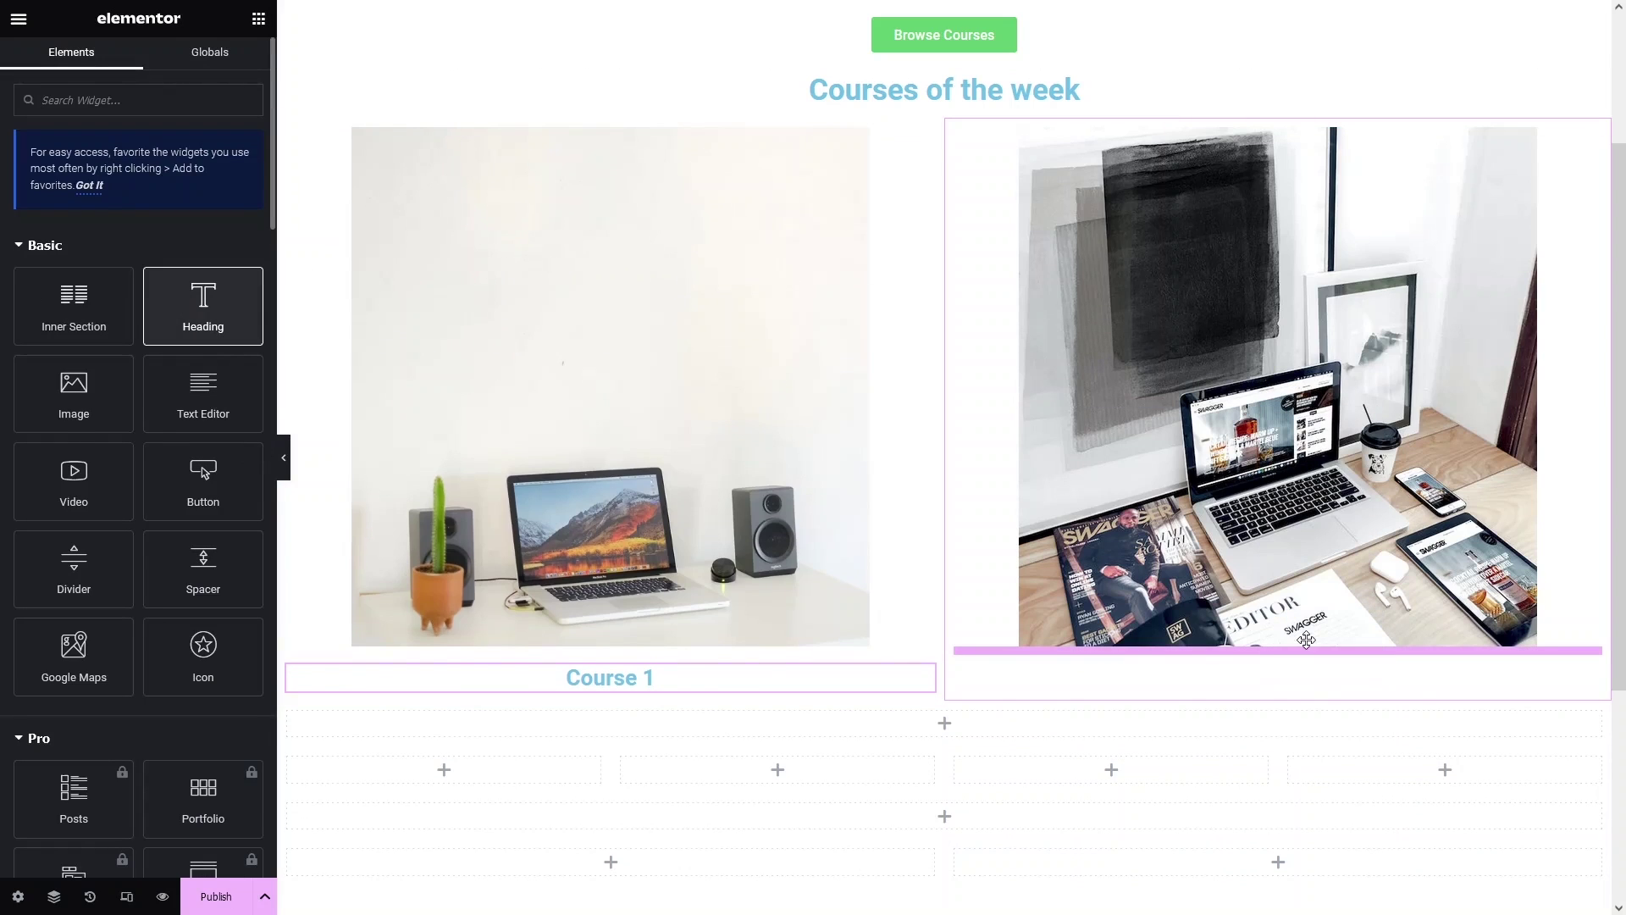
click(214, 415)
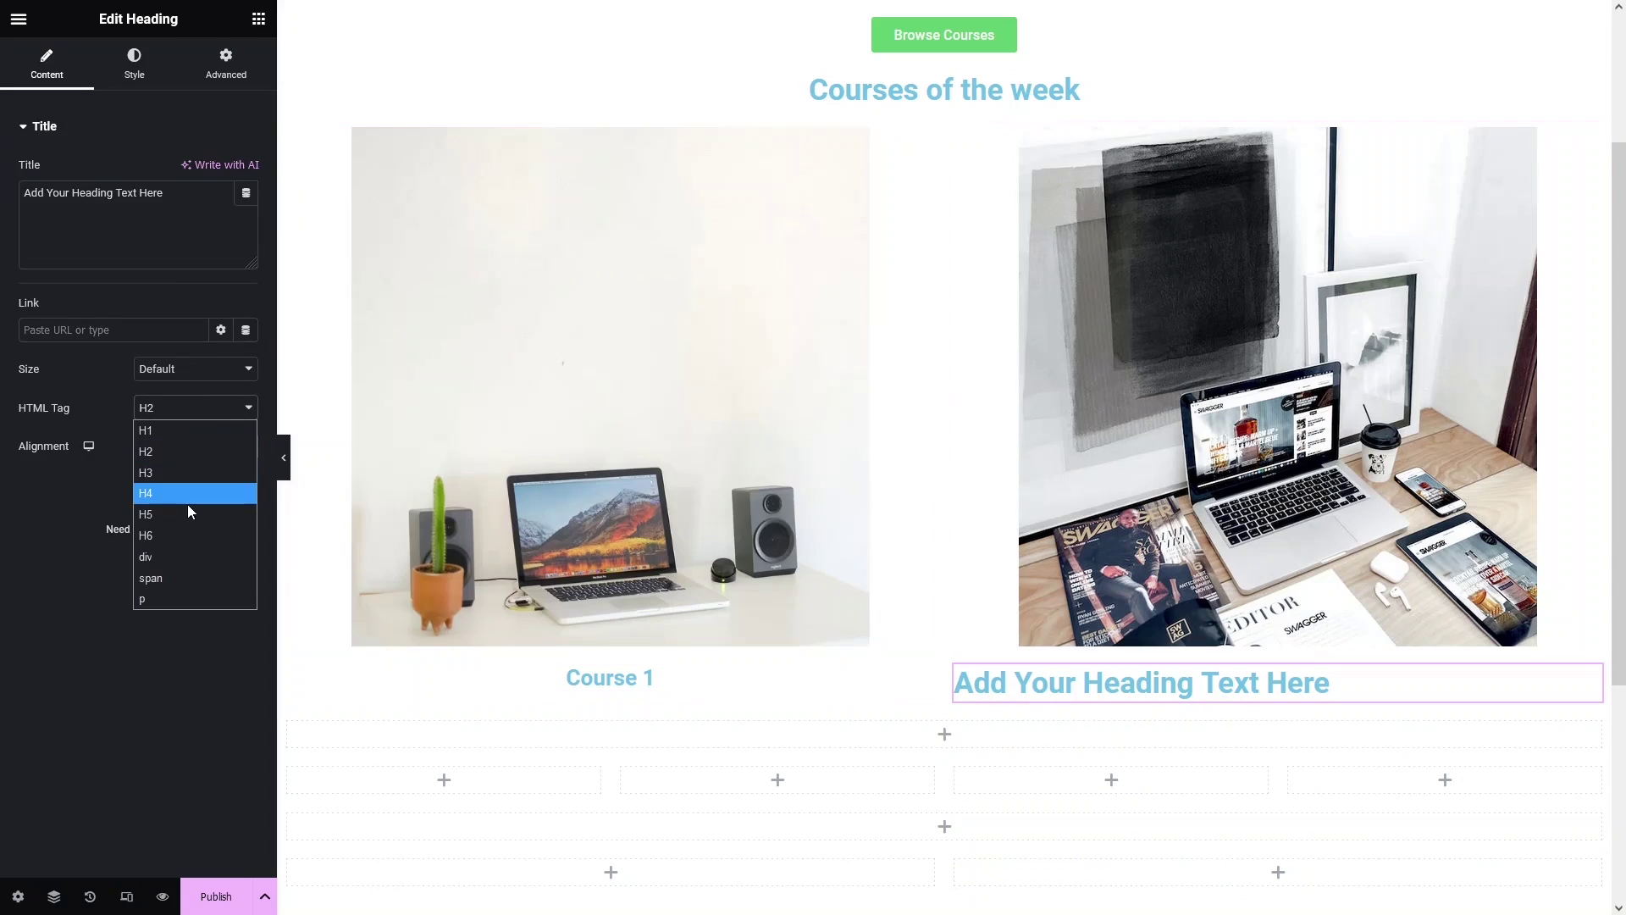
click(186, 500)
click(196, 448)
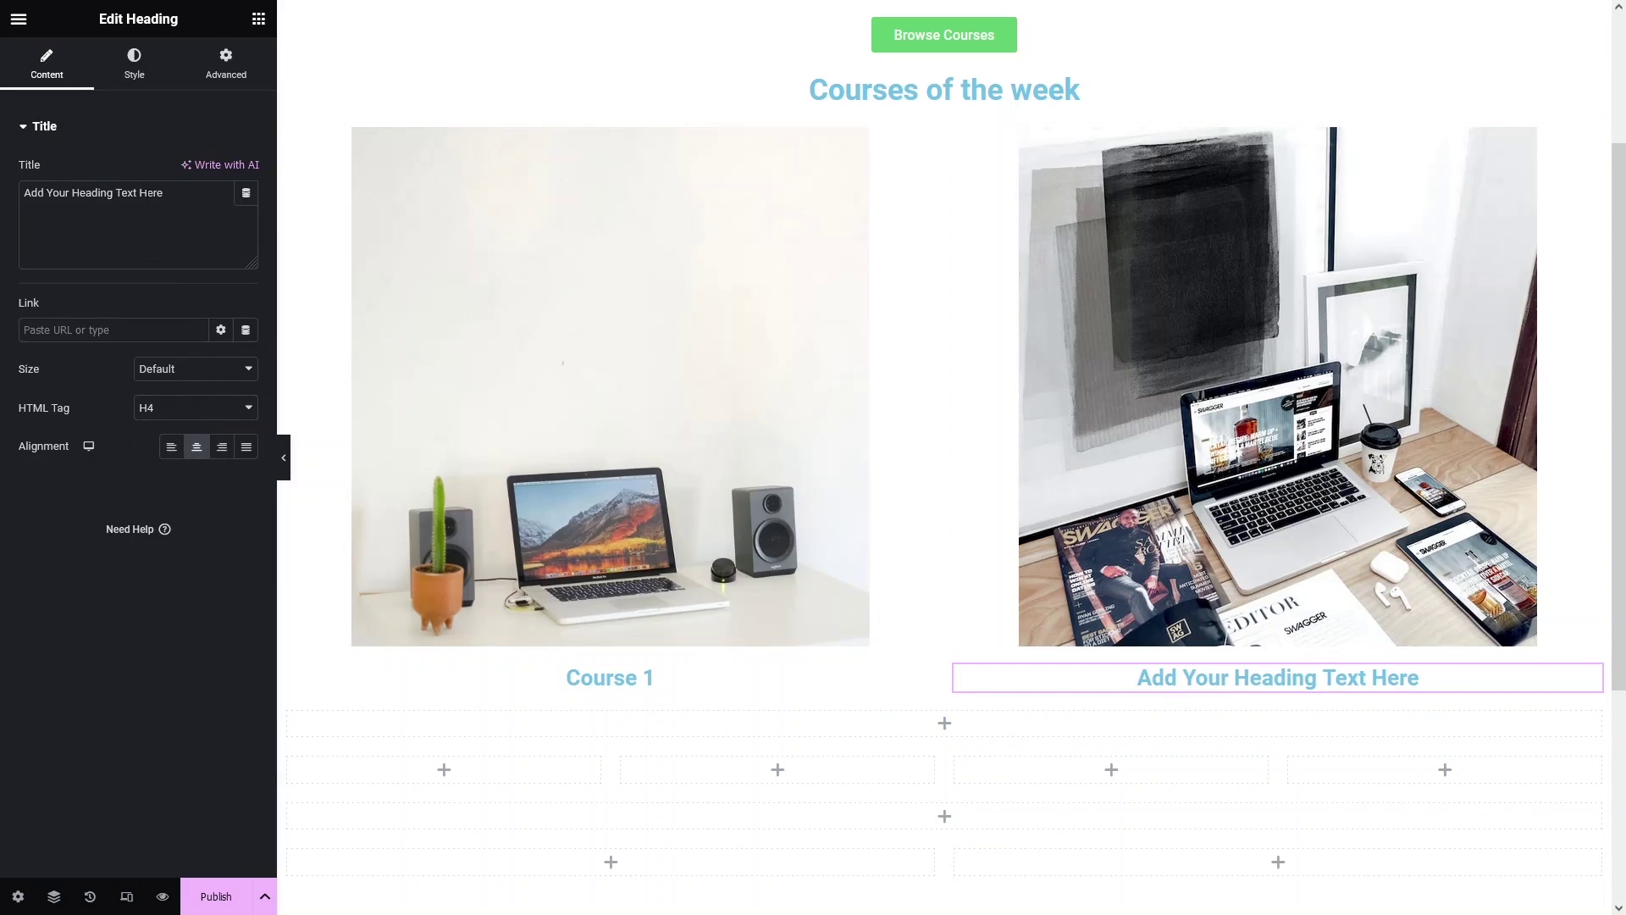
triple_click(93, 193)
text(Course 2)
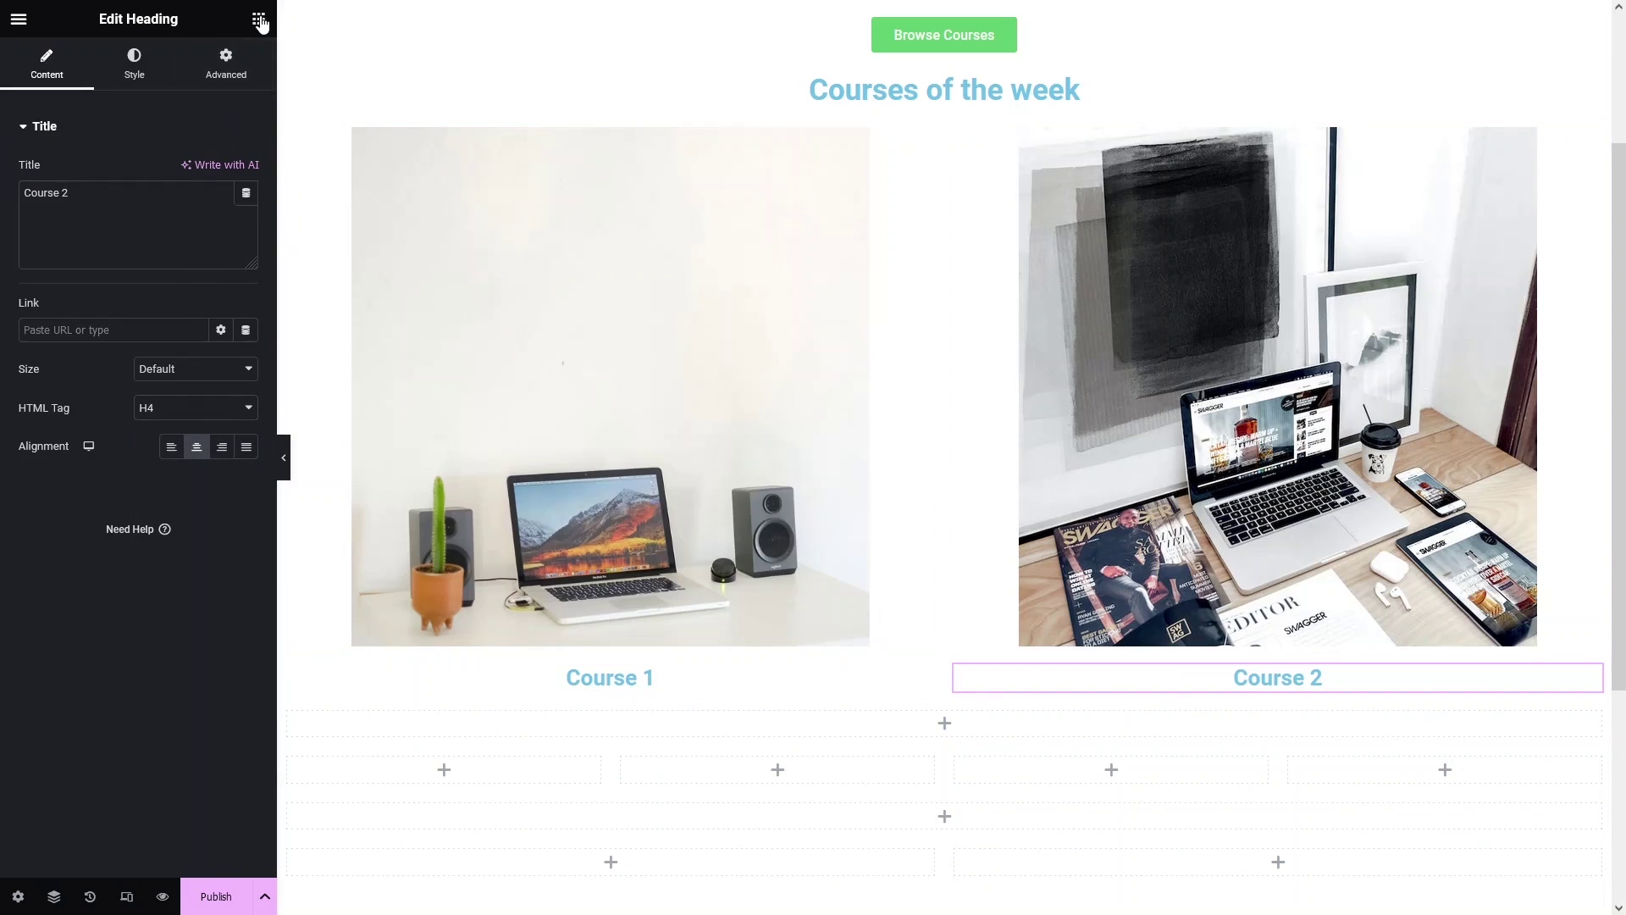
Place a center-aligned Heading widget in the empty single-column section beneath the course titles and title it "Student's Reviews".
click(259, 18)
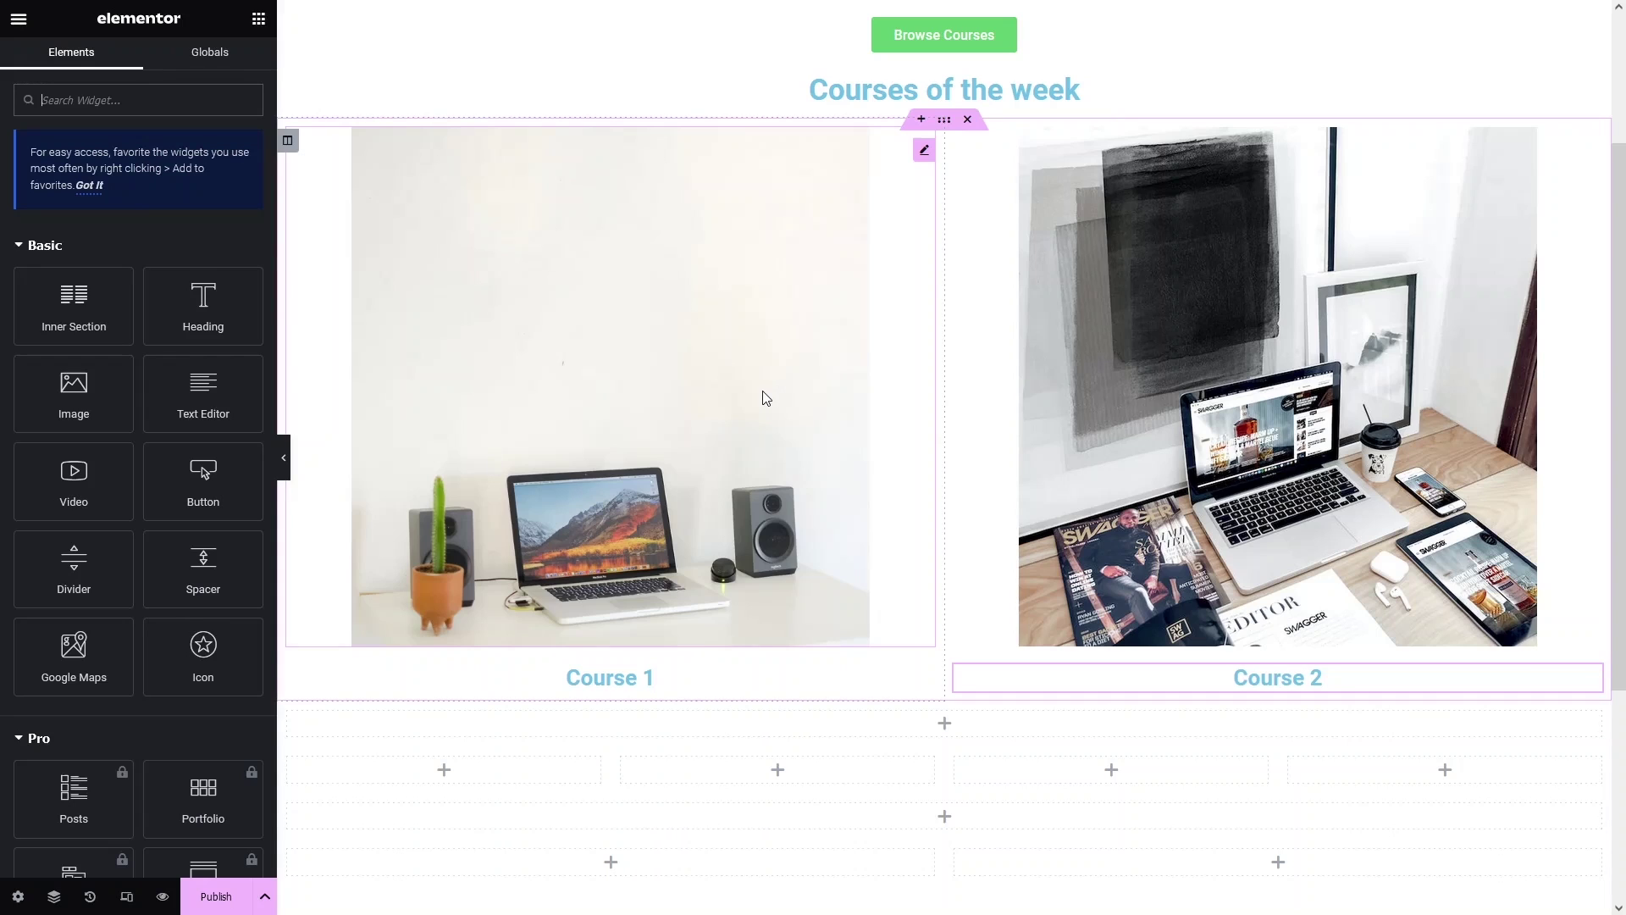
scroll(904, 297, down, 4)
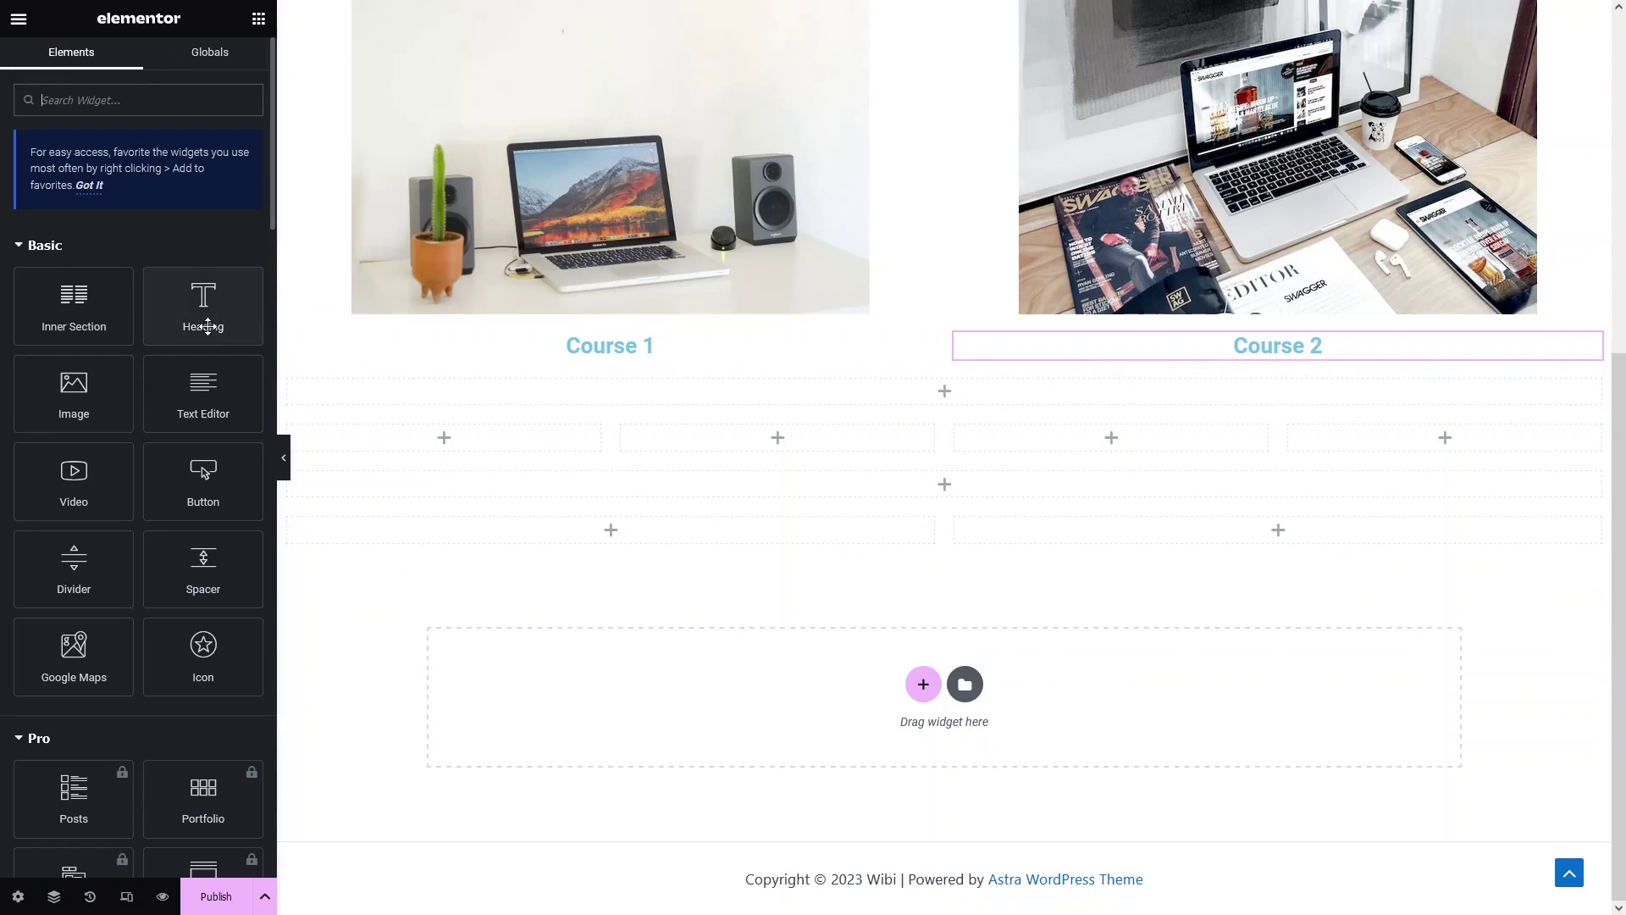
drag(208, 326, 944, 369)
text(S)
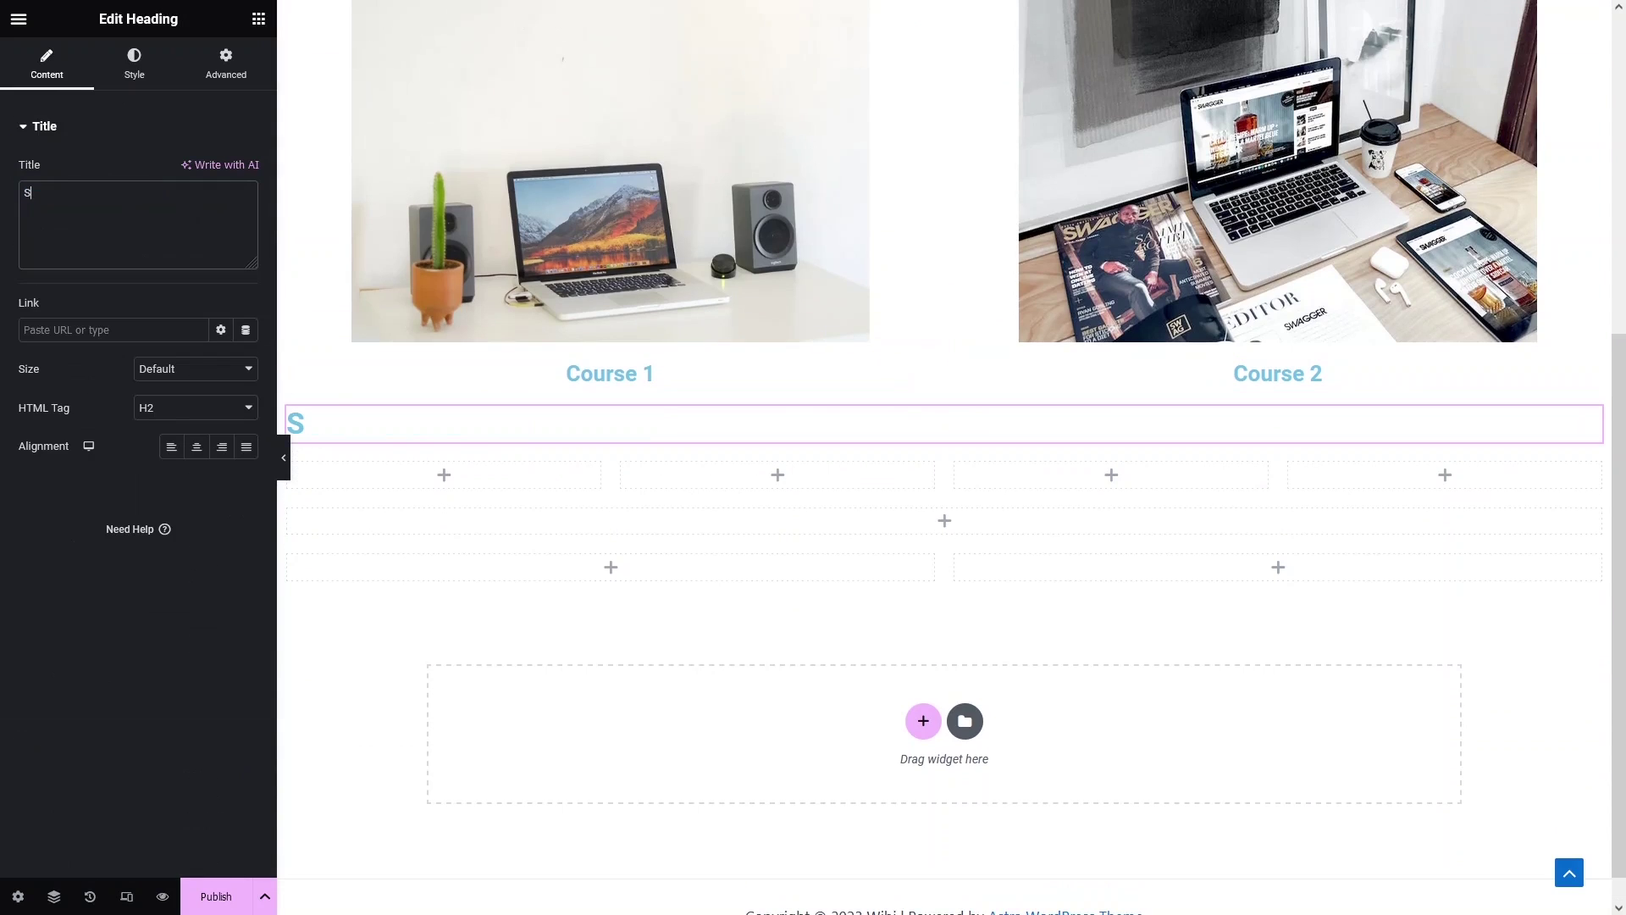
text(tudent's Reviews)
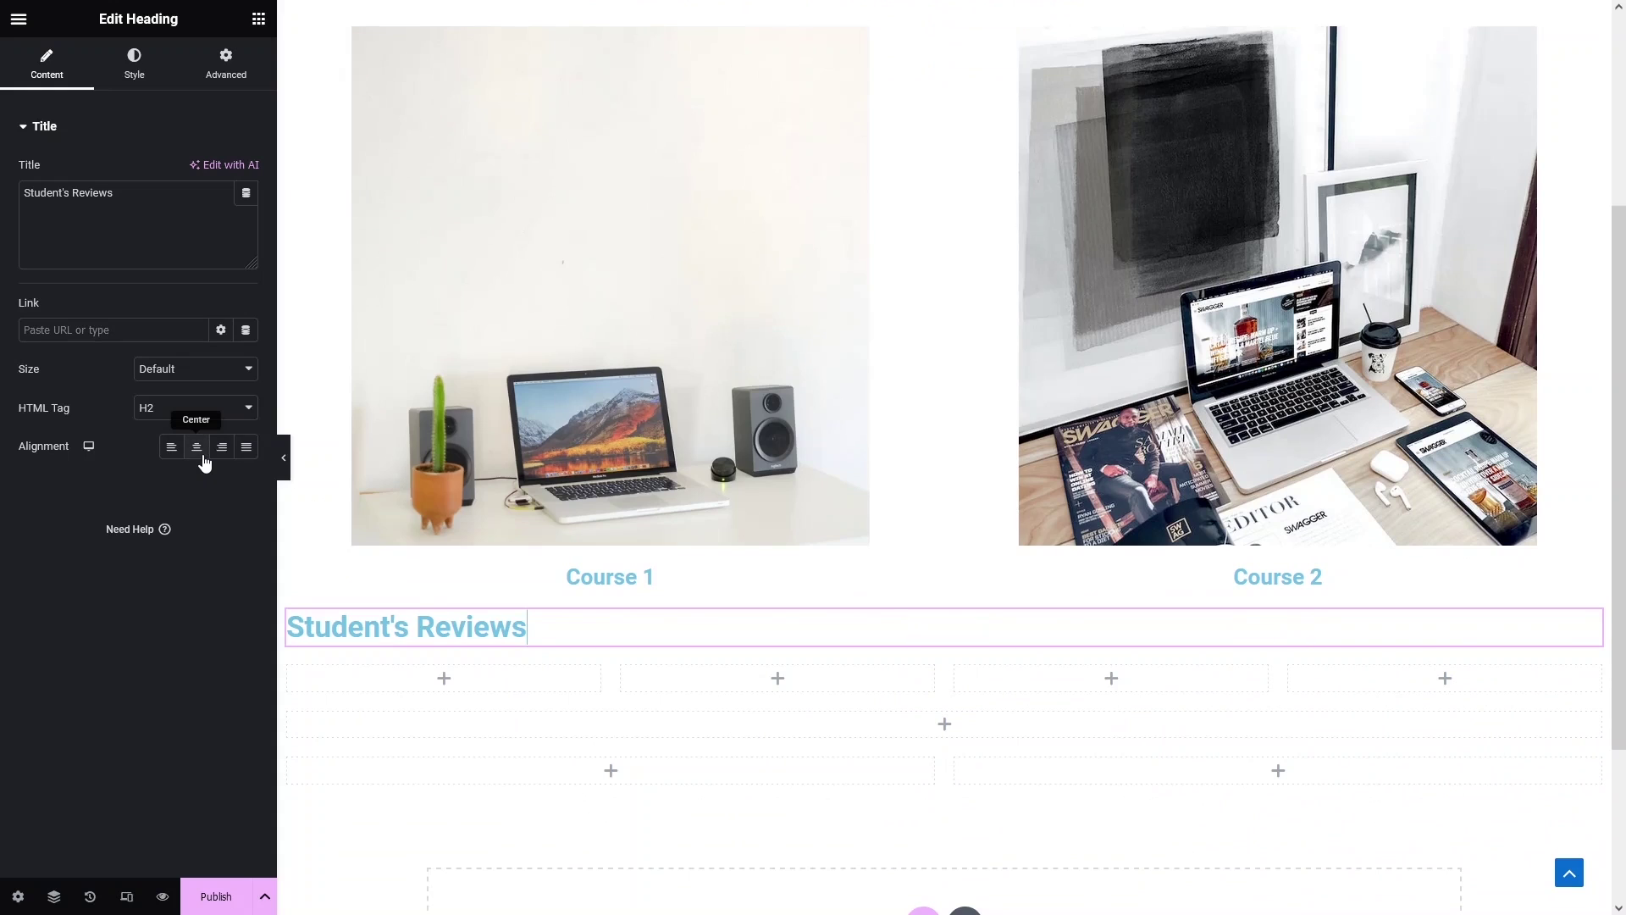
click(197, 448)
Find the Star Rating widget by searching for "review" and place one in each of the four columns beneath the Student's Reviews heading.
scroll(593, 584, down, 1)
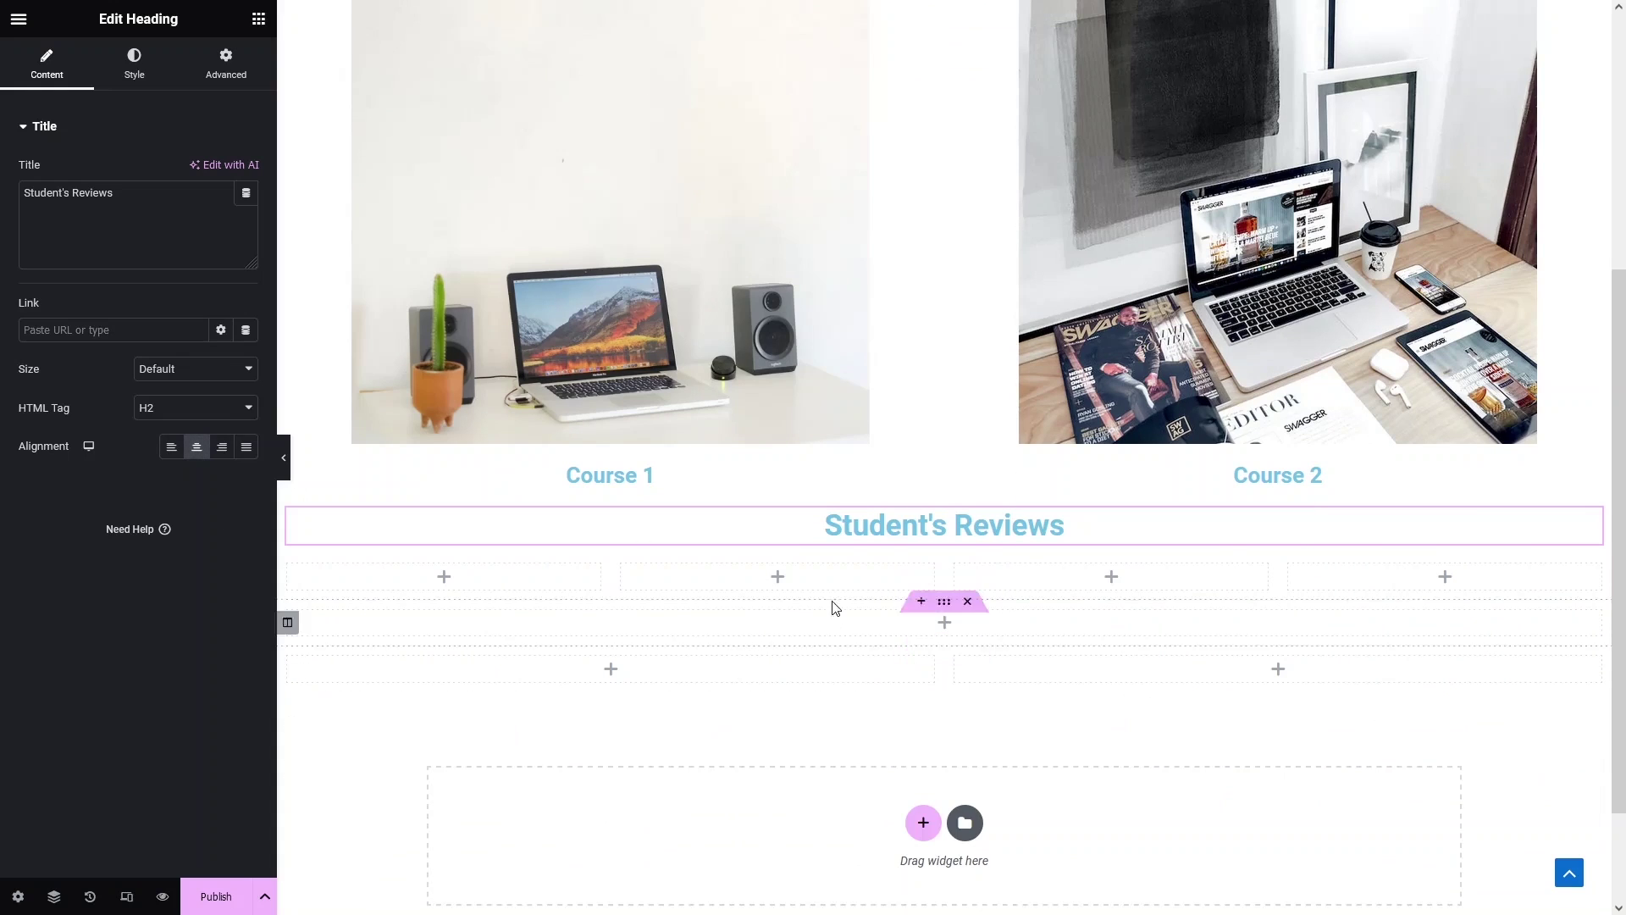
click(443, 577)
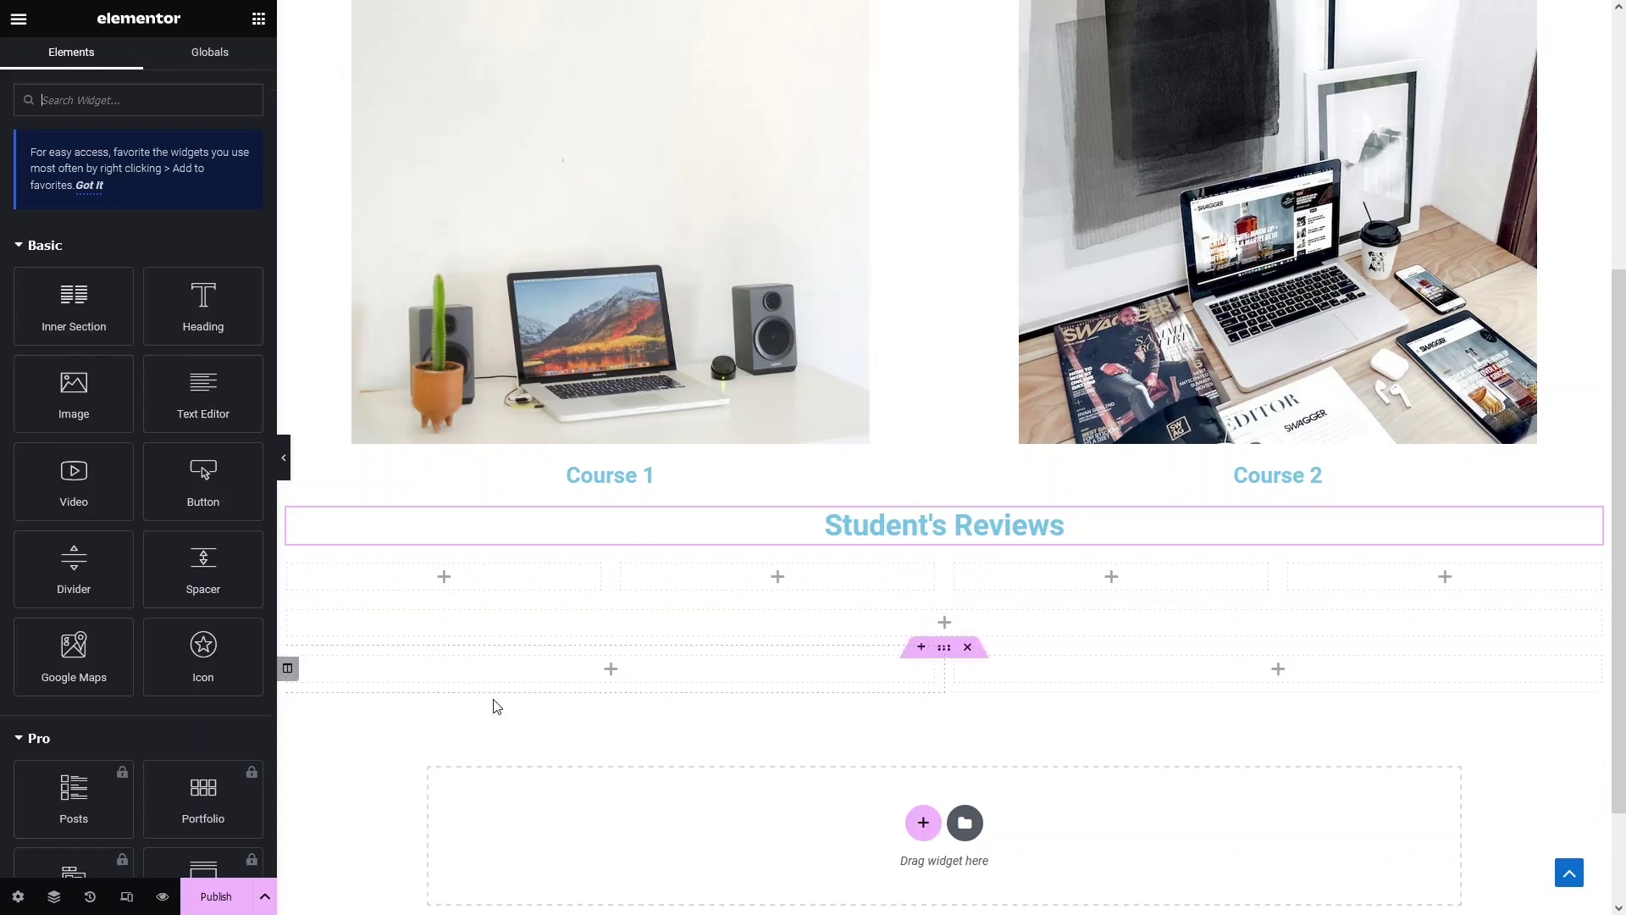
click(78, 102)
text(revie)
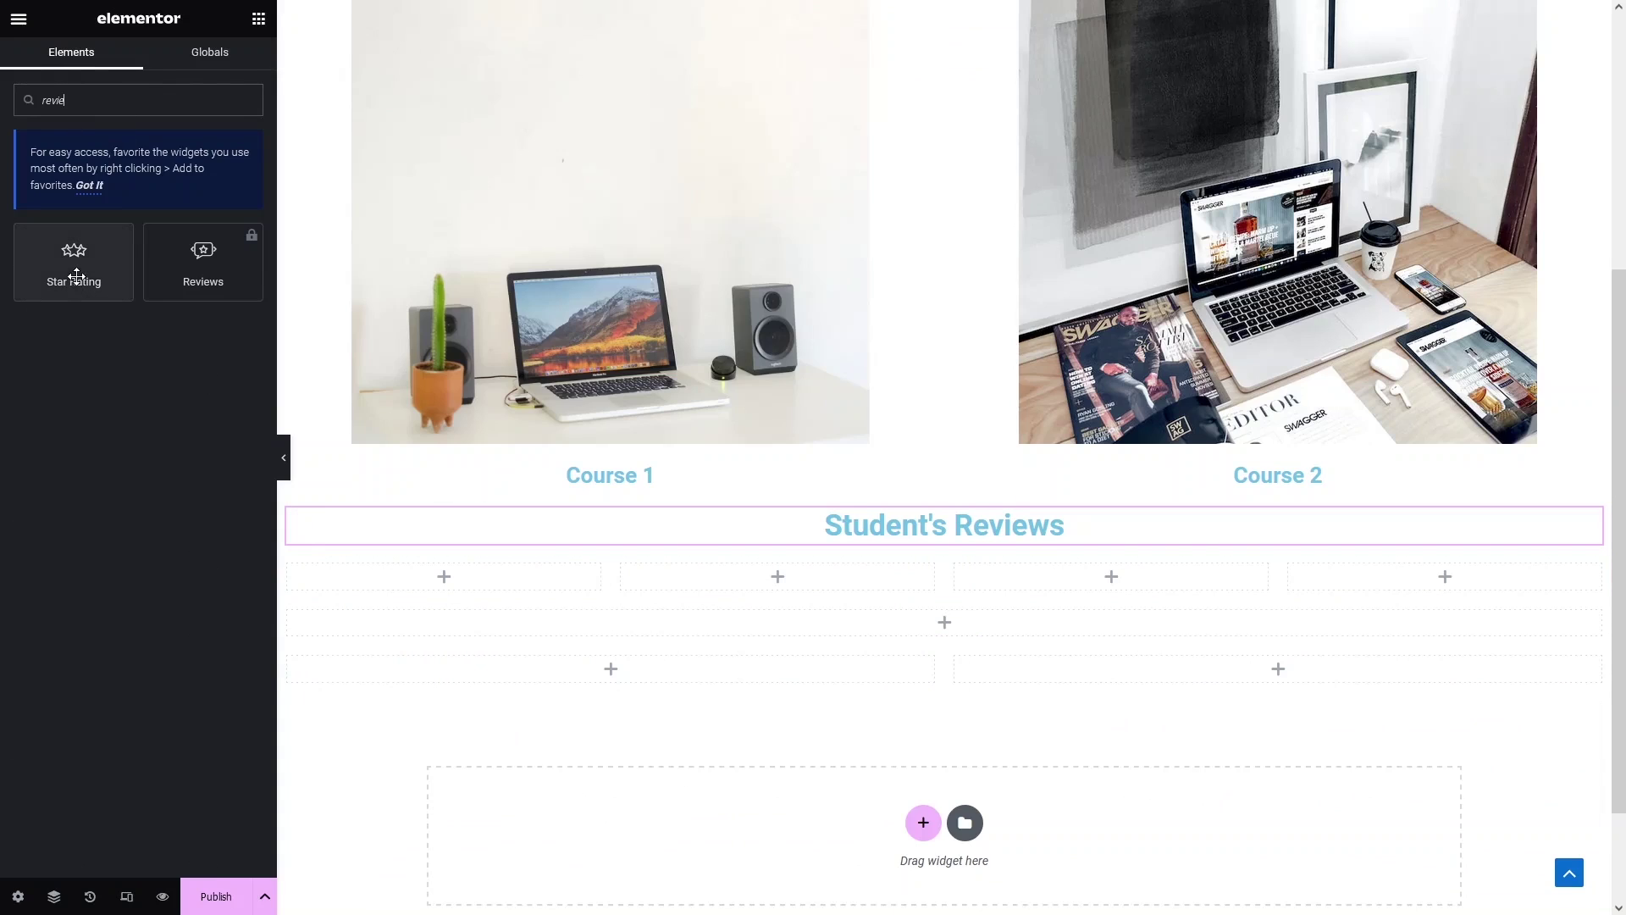
drag(76, 276, 452, 583)
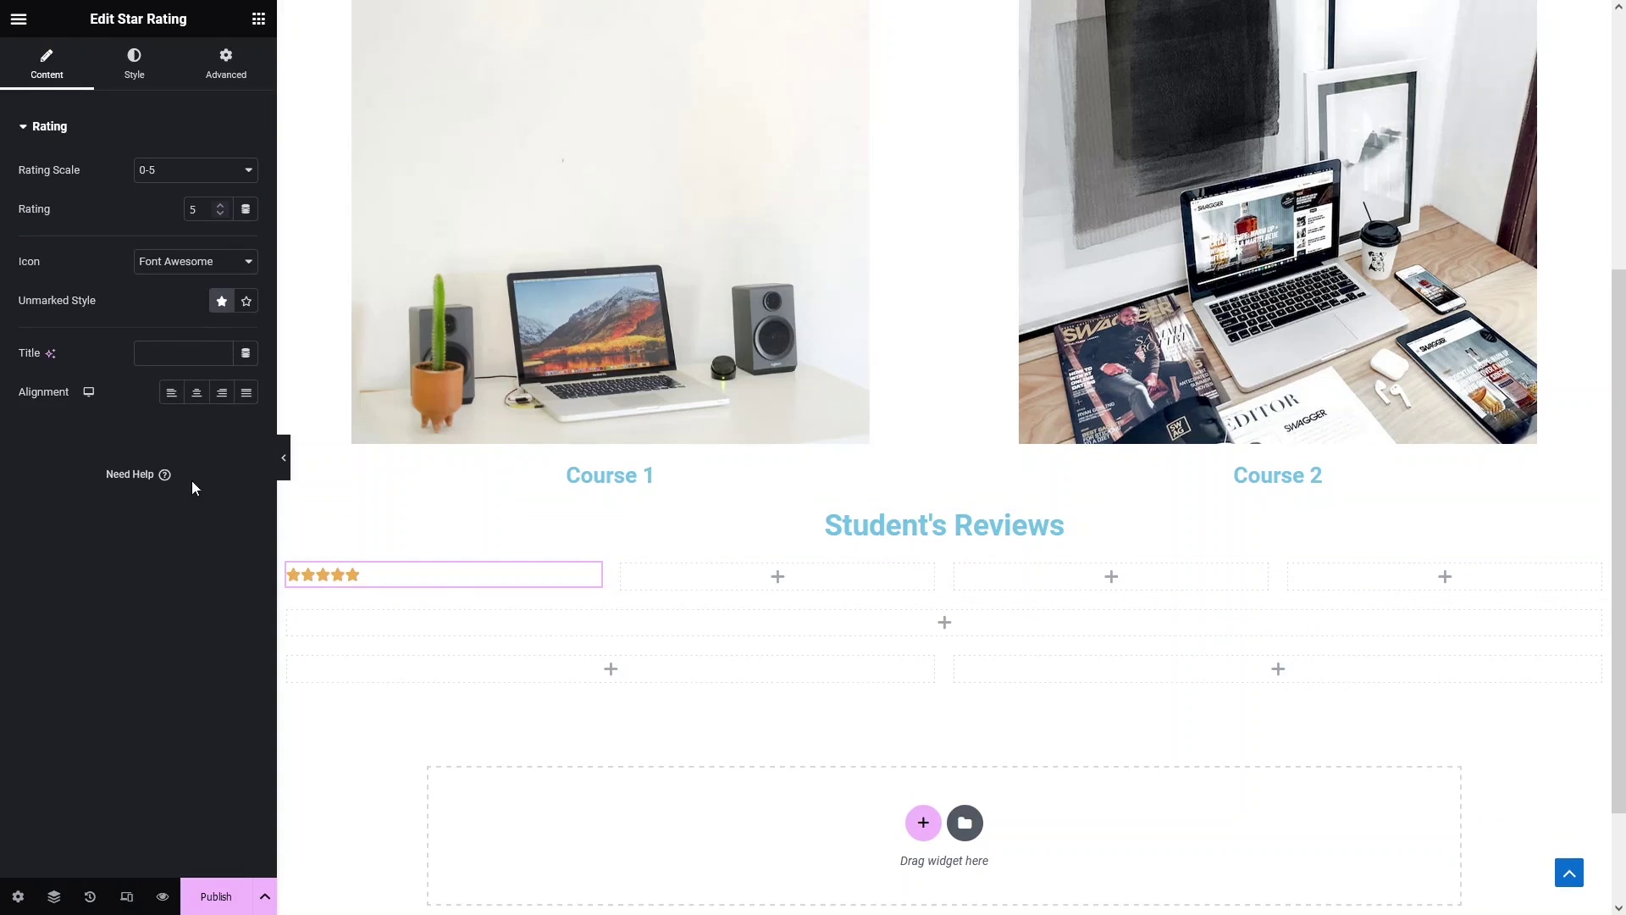
click(259, 19)
text(review)
drag(74, 258, 777, 576)
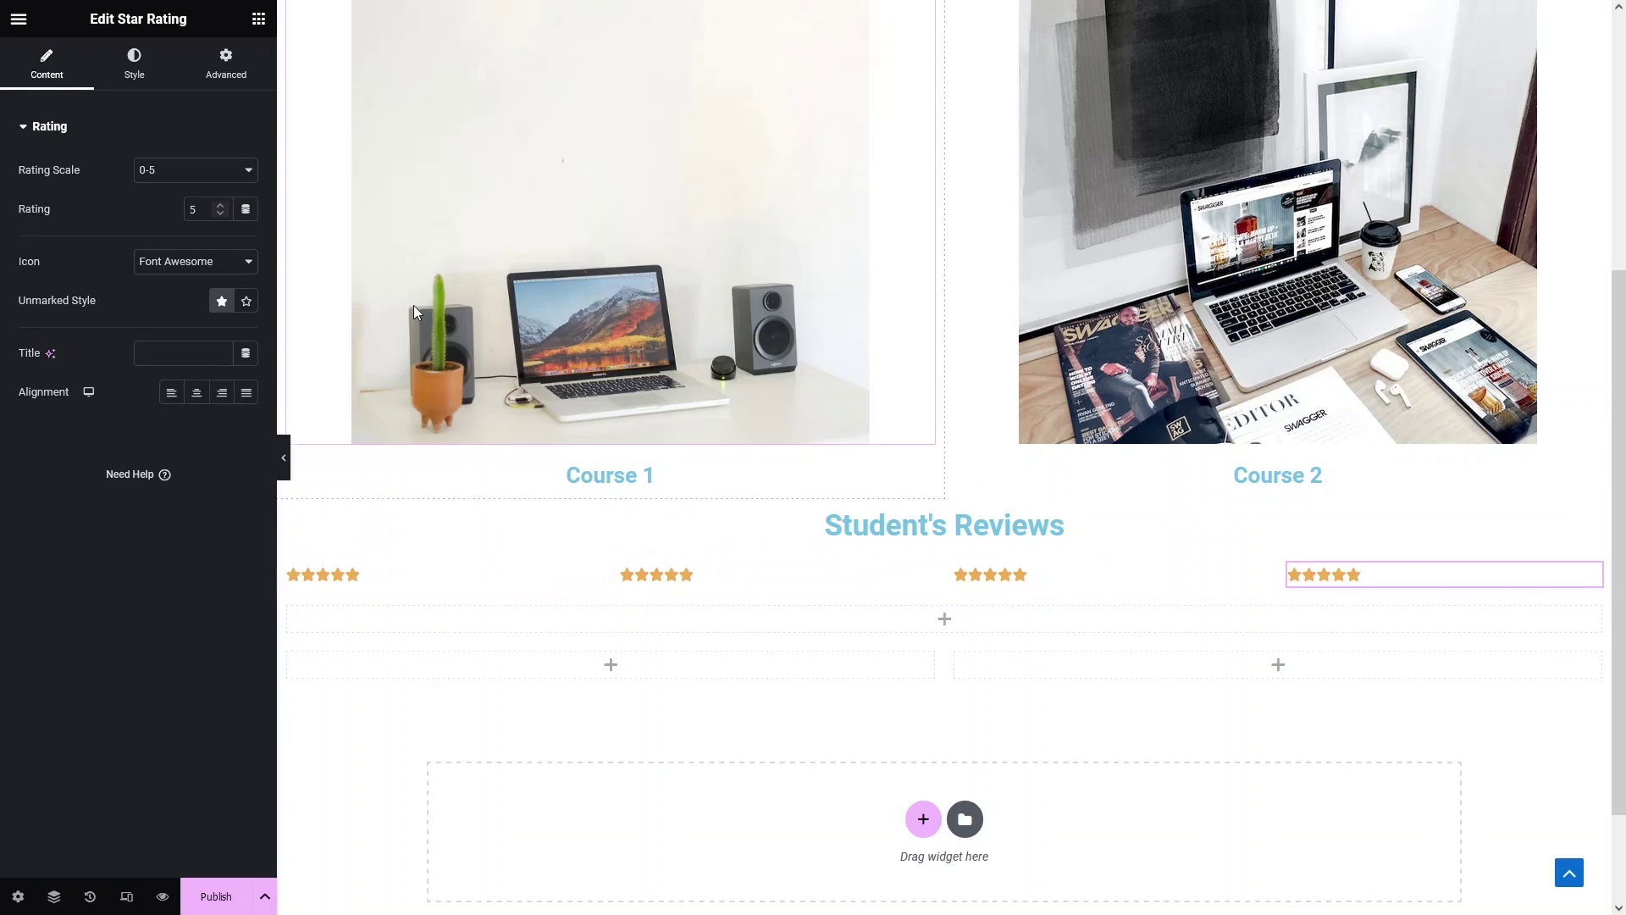
Place a Text Editor widget beneath each of the four star ratings, shortening the placeholder text to its first sentence.
click(259, 18)
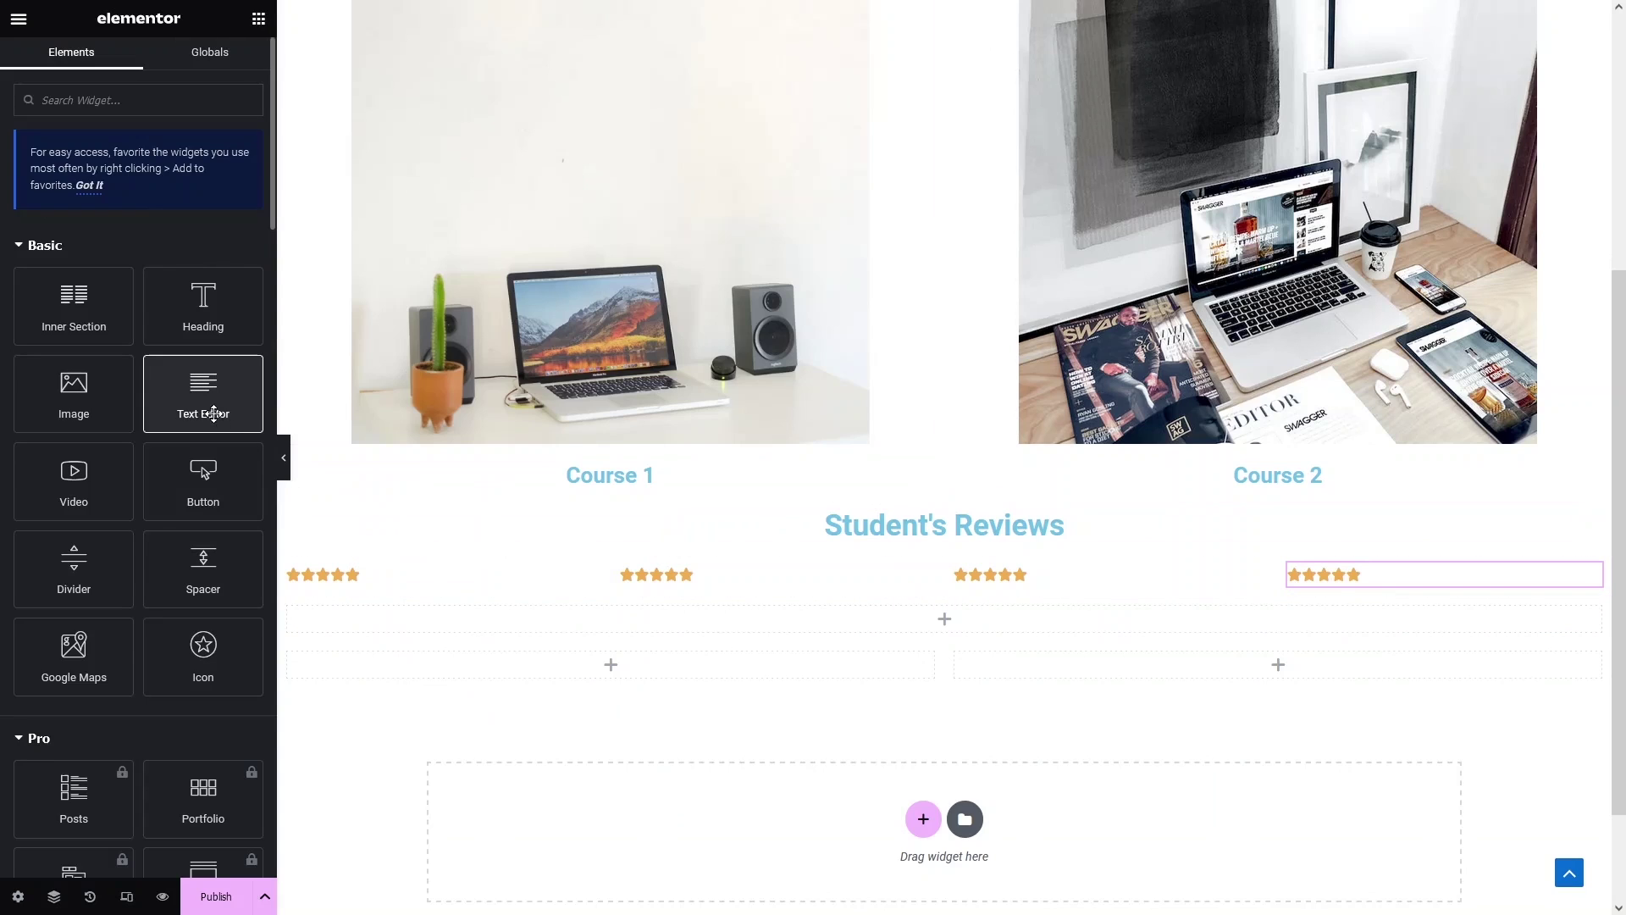
drag(203, 410, 363, 583)
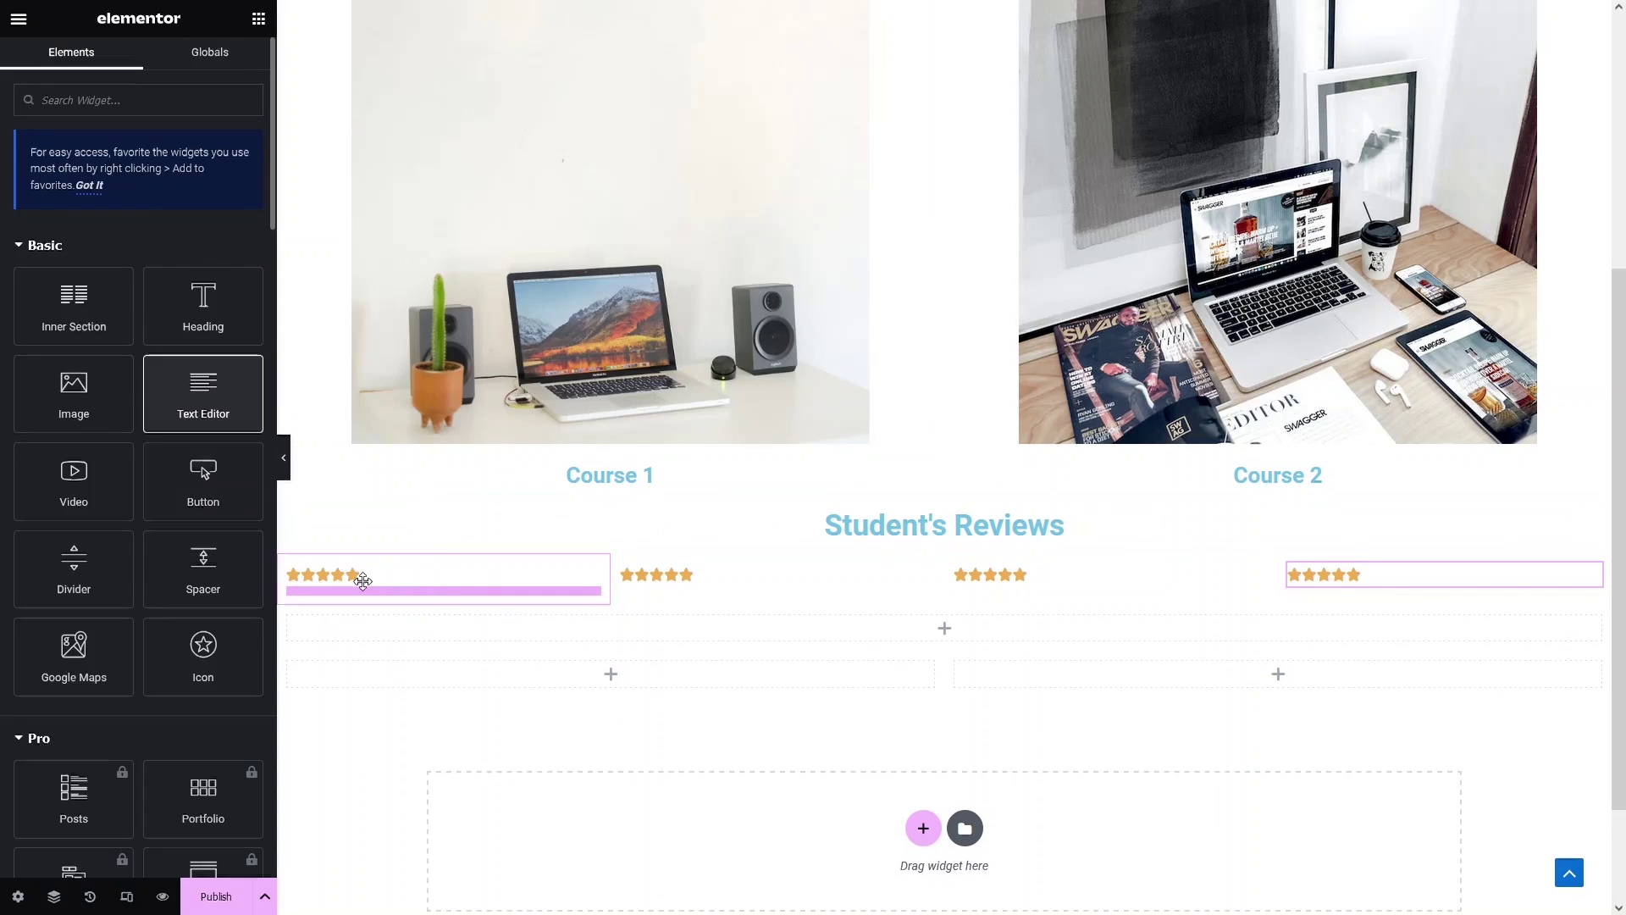
drag(215, 329, 240, 426)
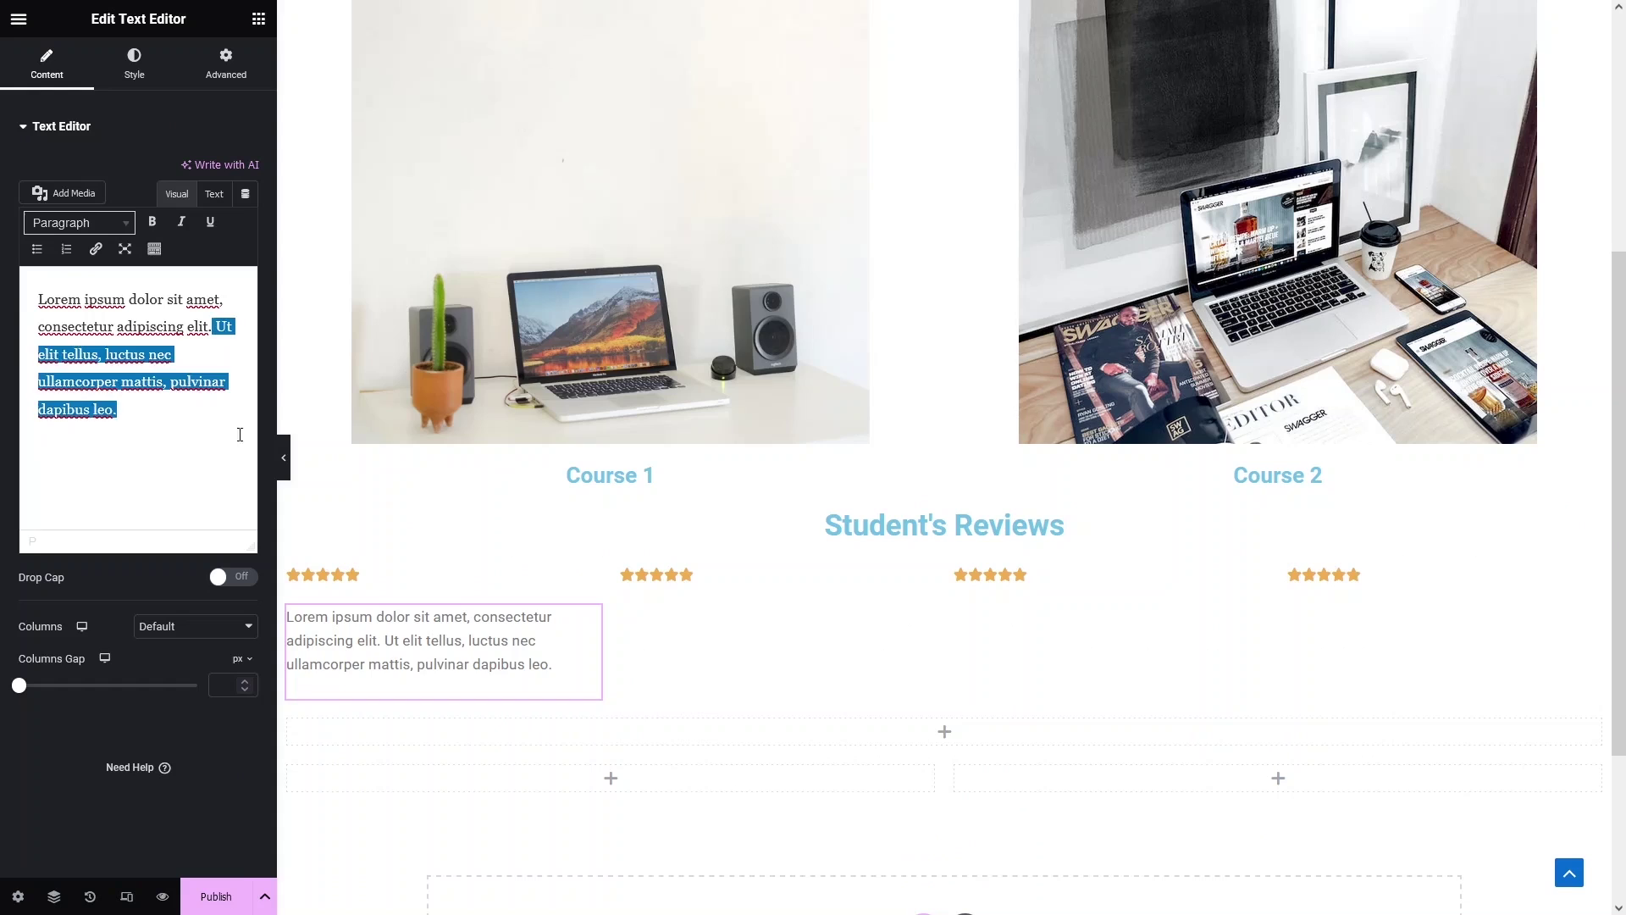
key(BackSpace)
key(BackSpace)
key(BackSpace)
text(.)
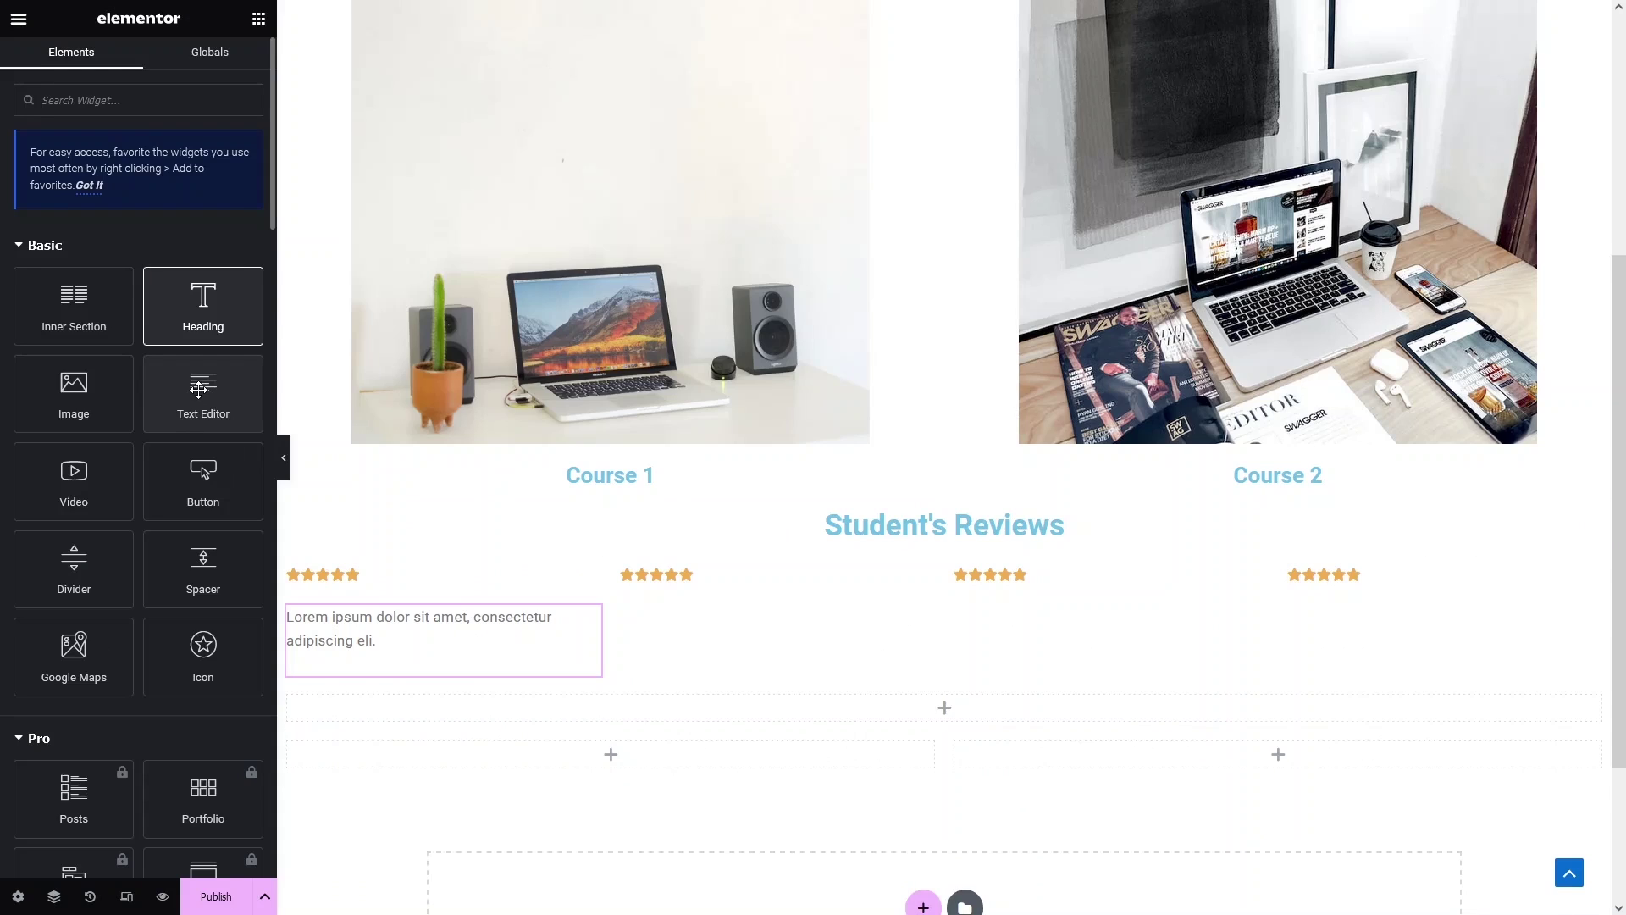
drag(198, 389, 795, 593)
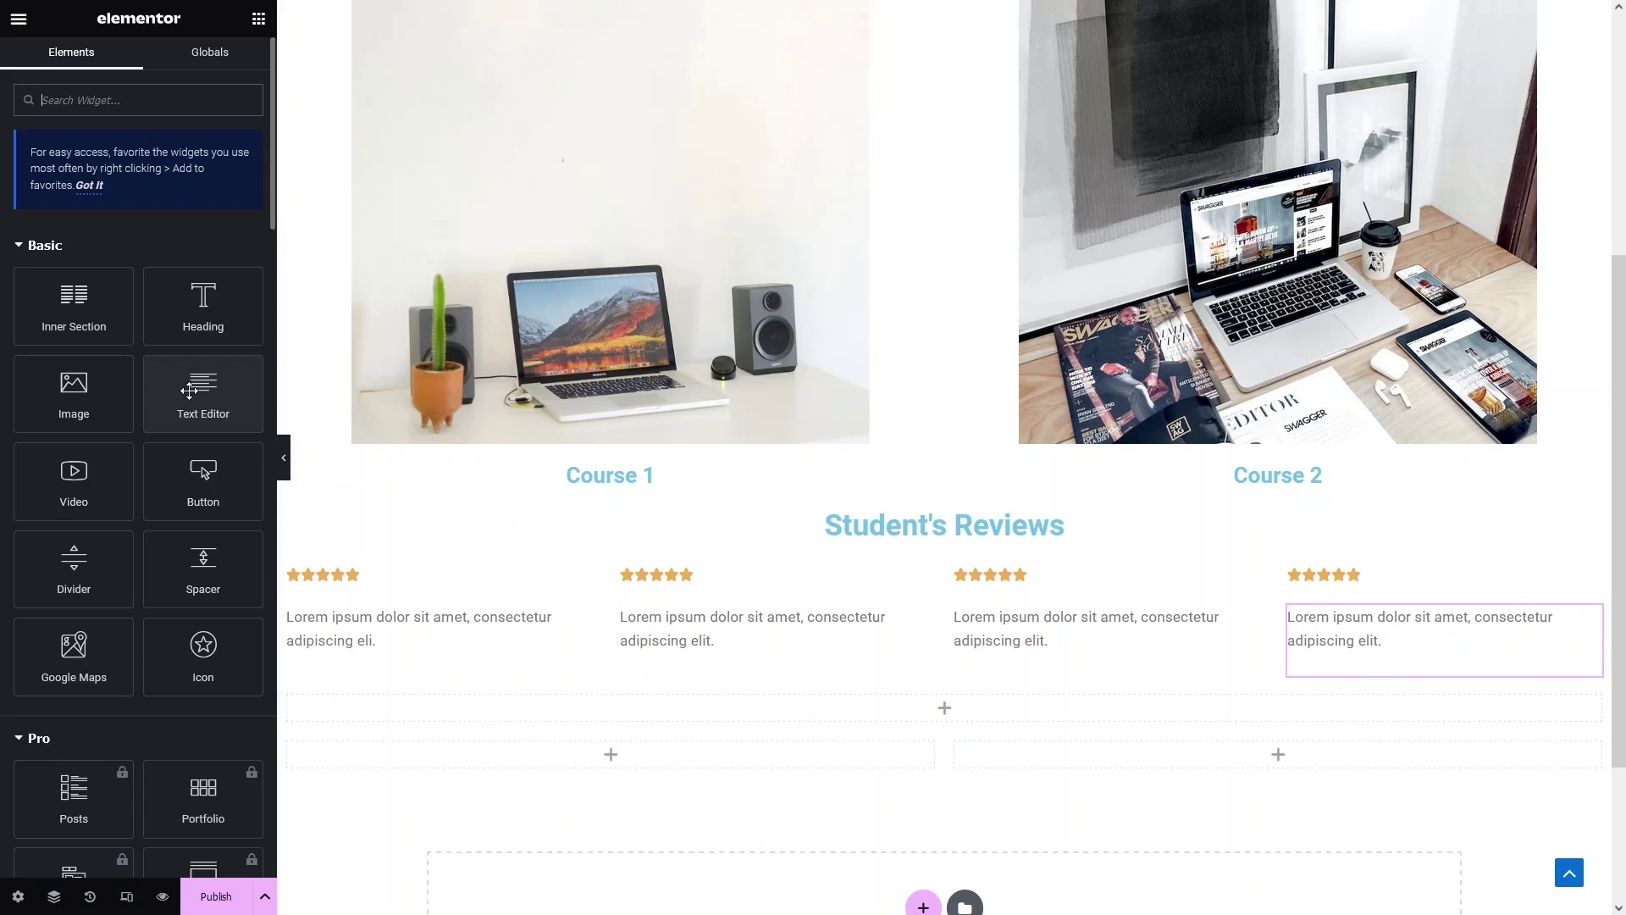
Add a Text Editor widget beneath each review text with the bold labels "Student 1", "Student 2", "Student 3" and "Student 4".
drag(189, 390, 363, 669)
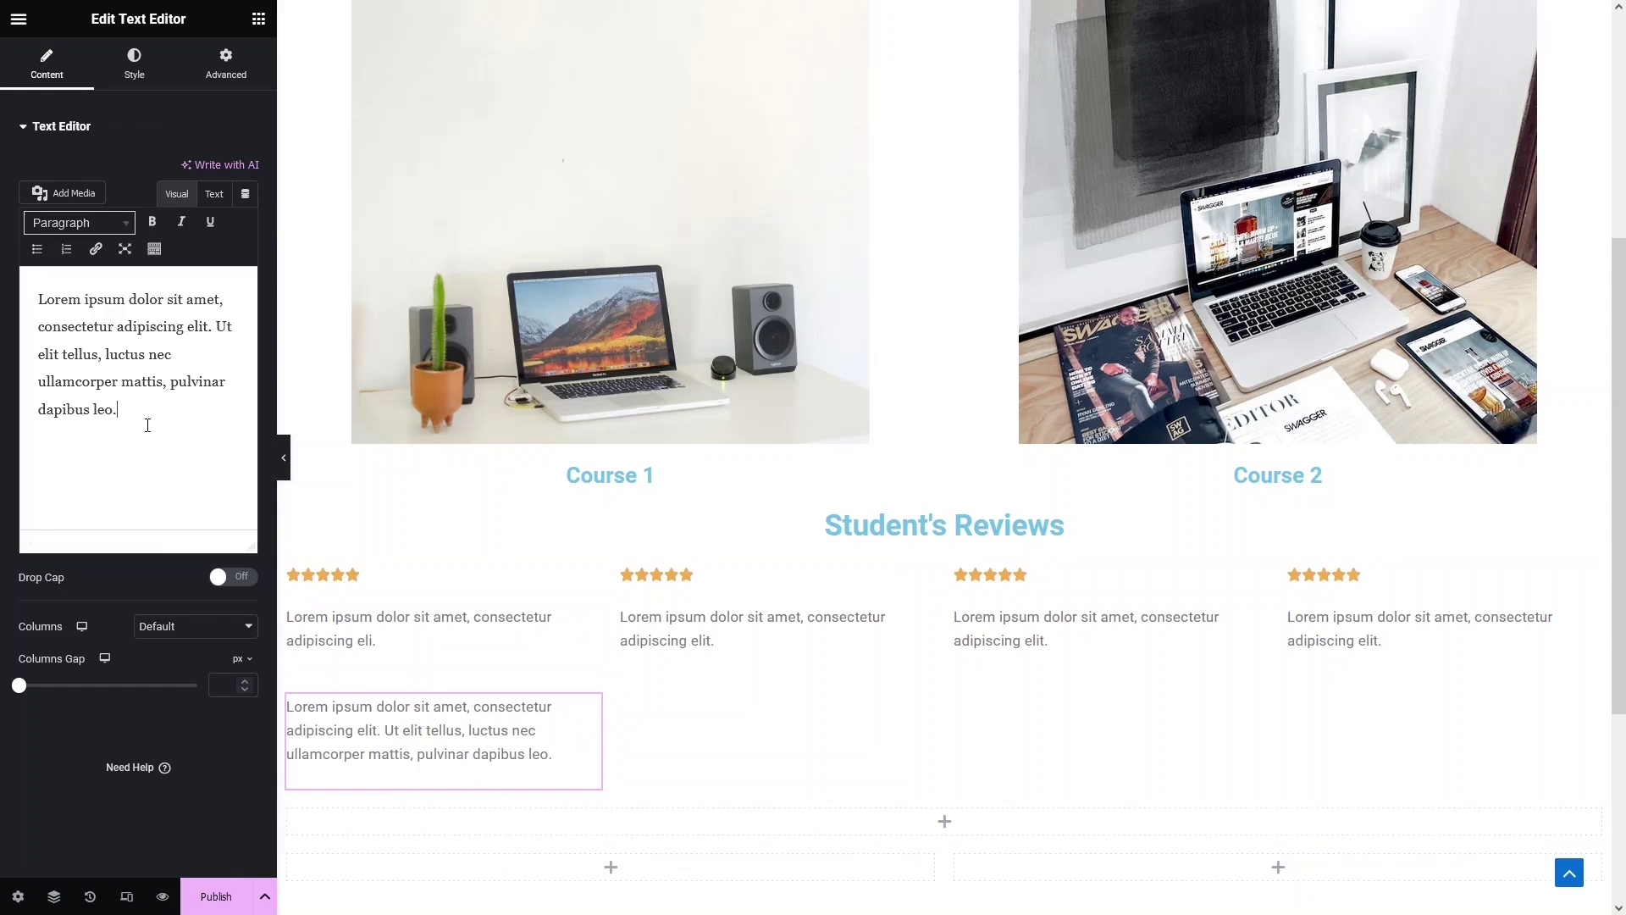
drag(148, 425, 21, 297)
text(Student 1)
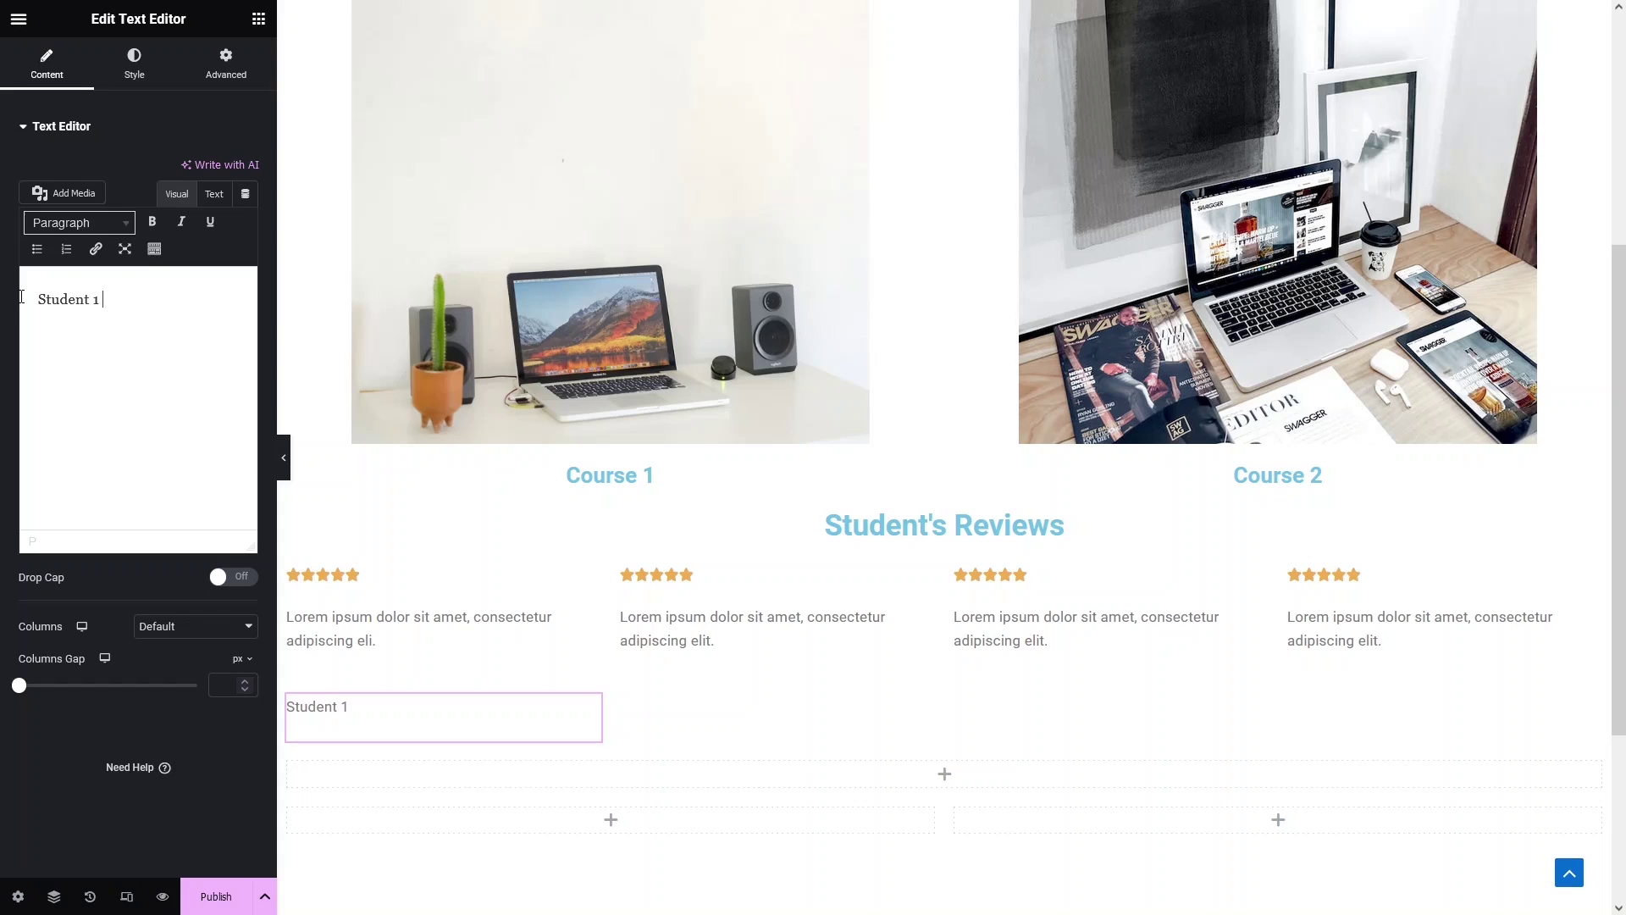
drag(173, 311, 34, 307)
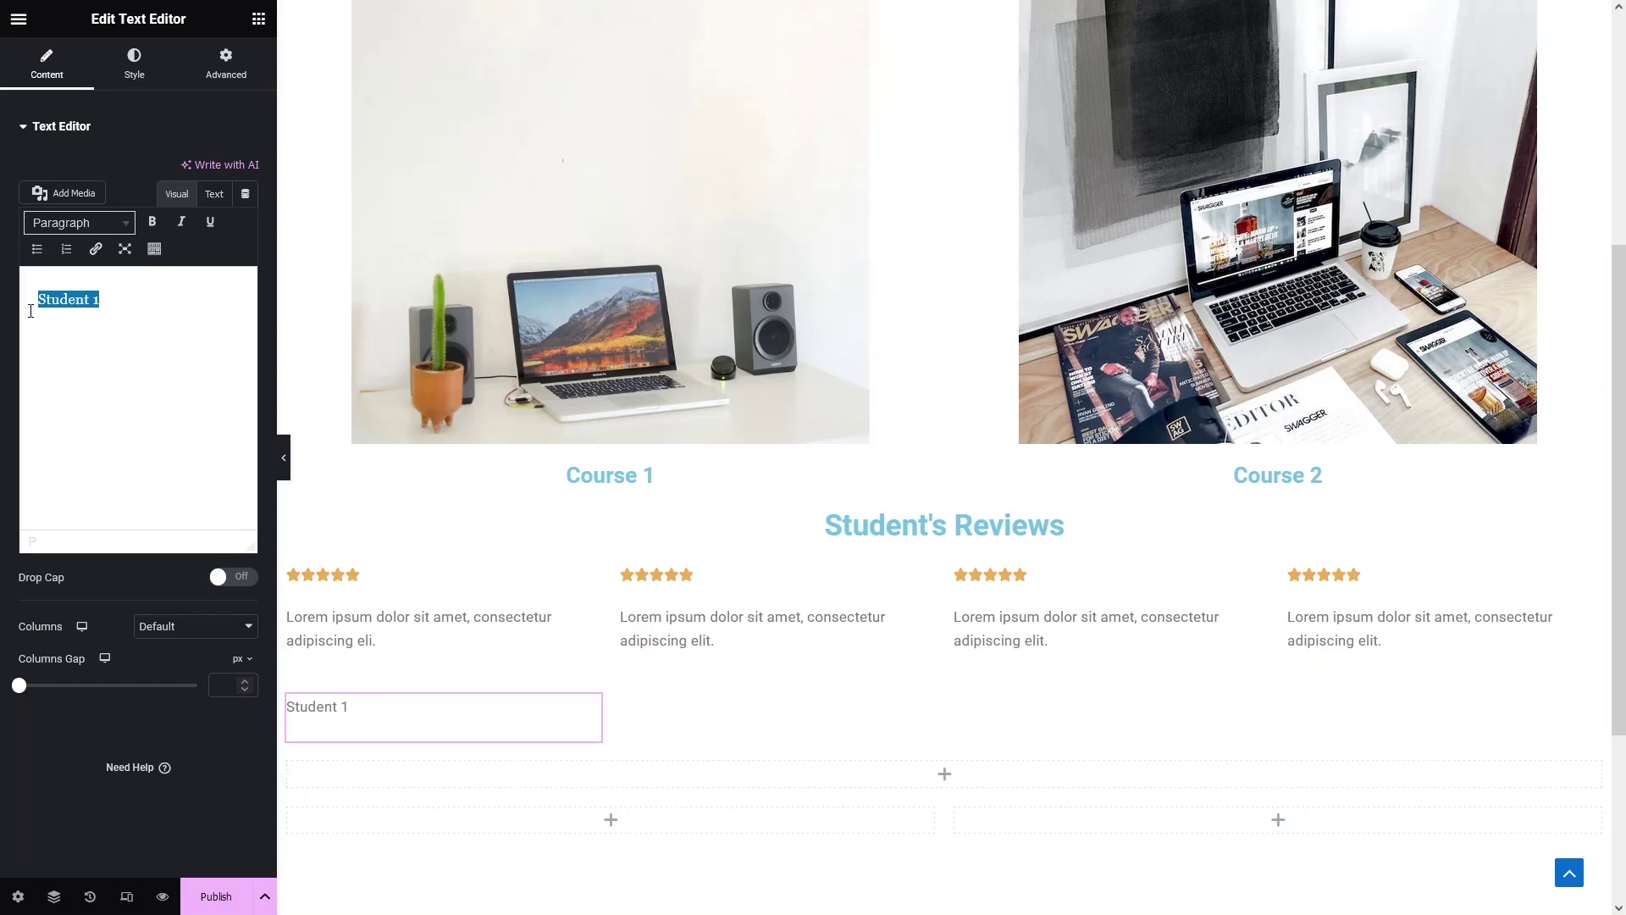
click(152, 229)
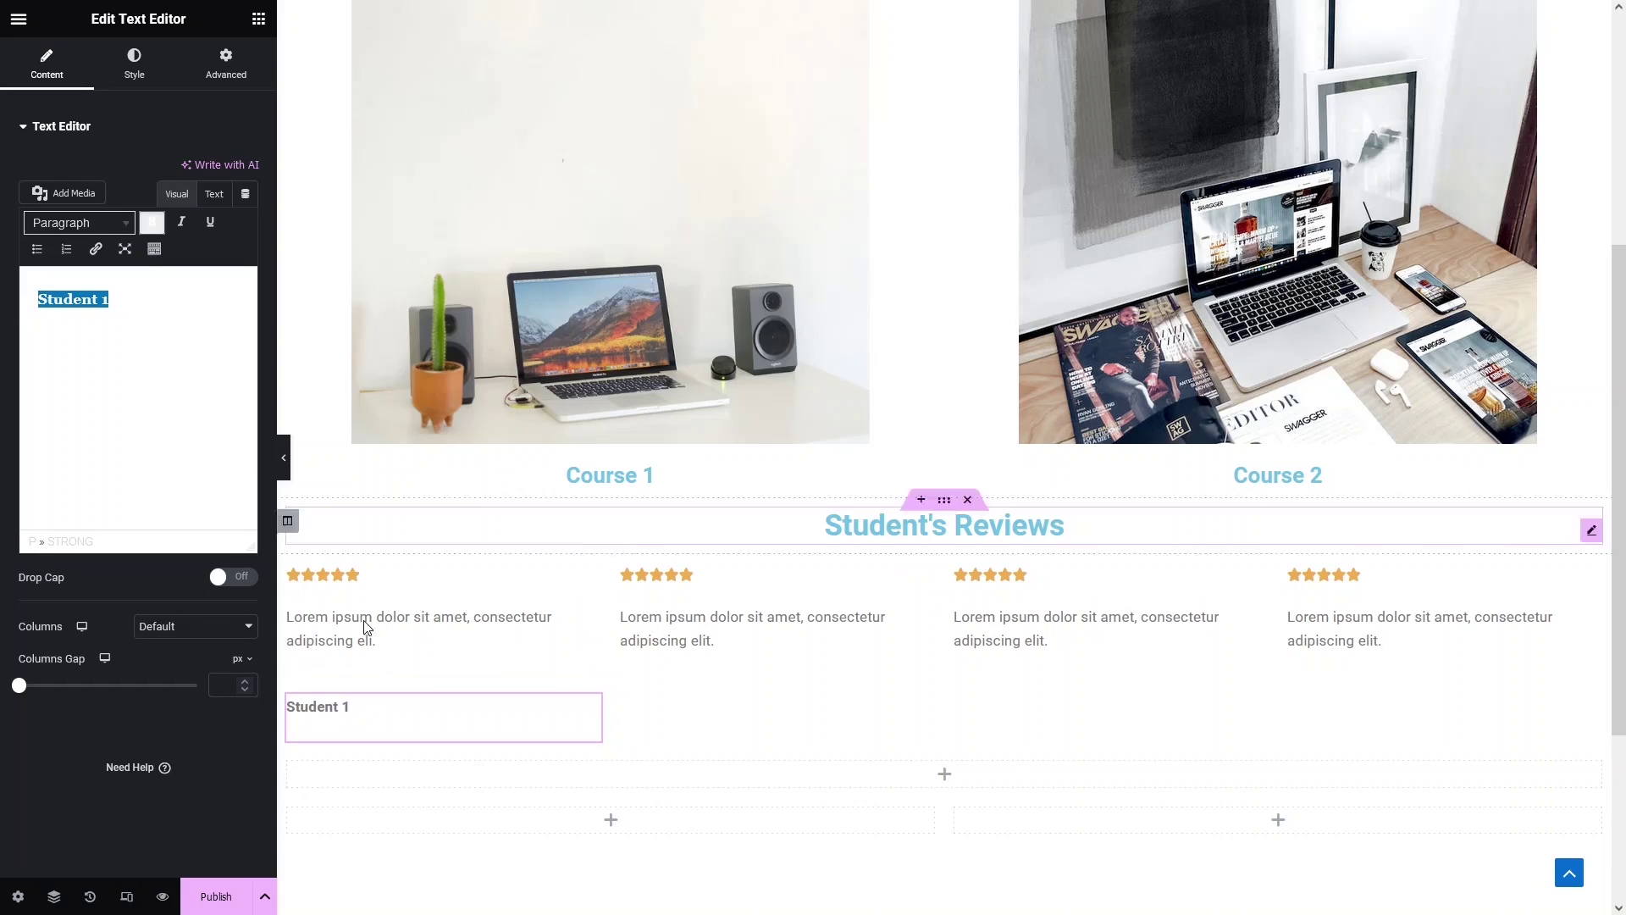
click(258, 19)
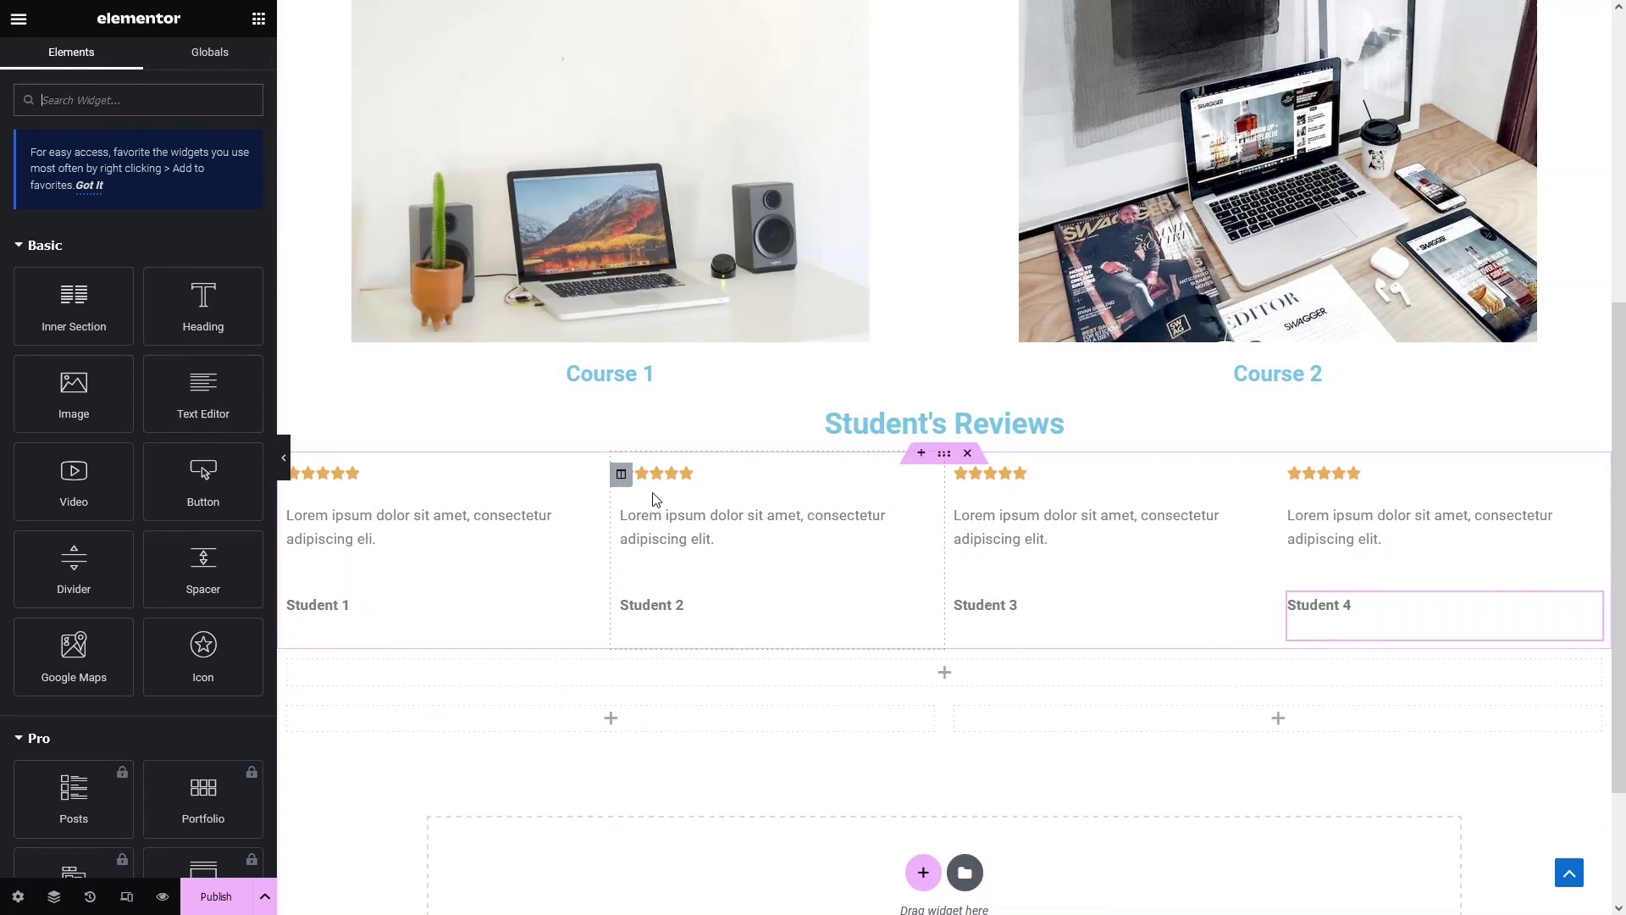
Place a center-aligned Heading widget in the single-column section beneath the student reviews and title it "Start Learning".
scroll(1220, 533, down, 2)
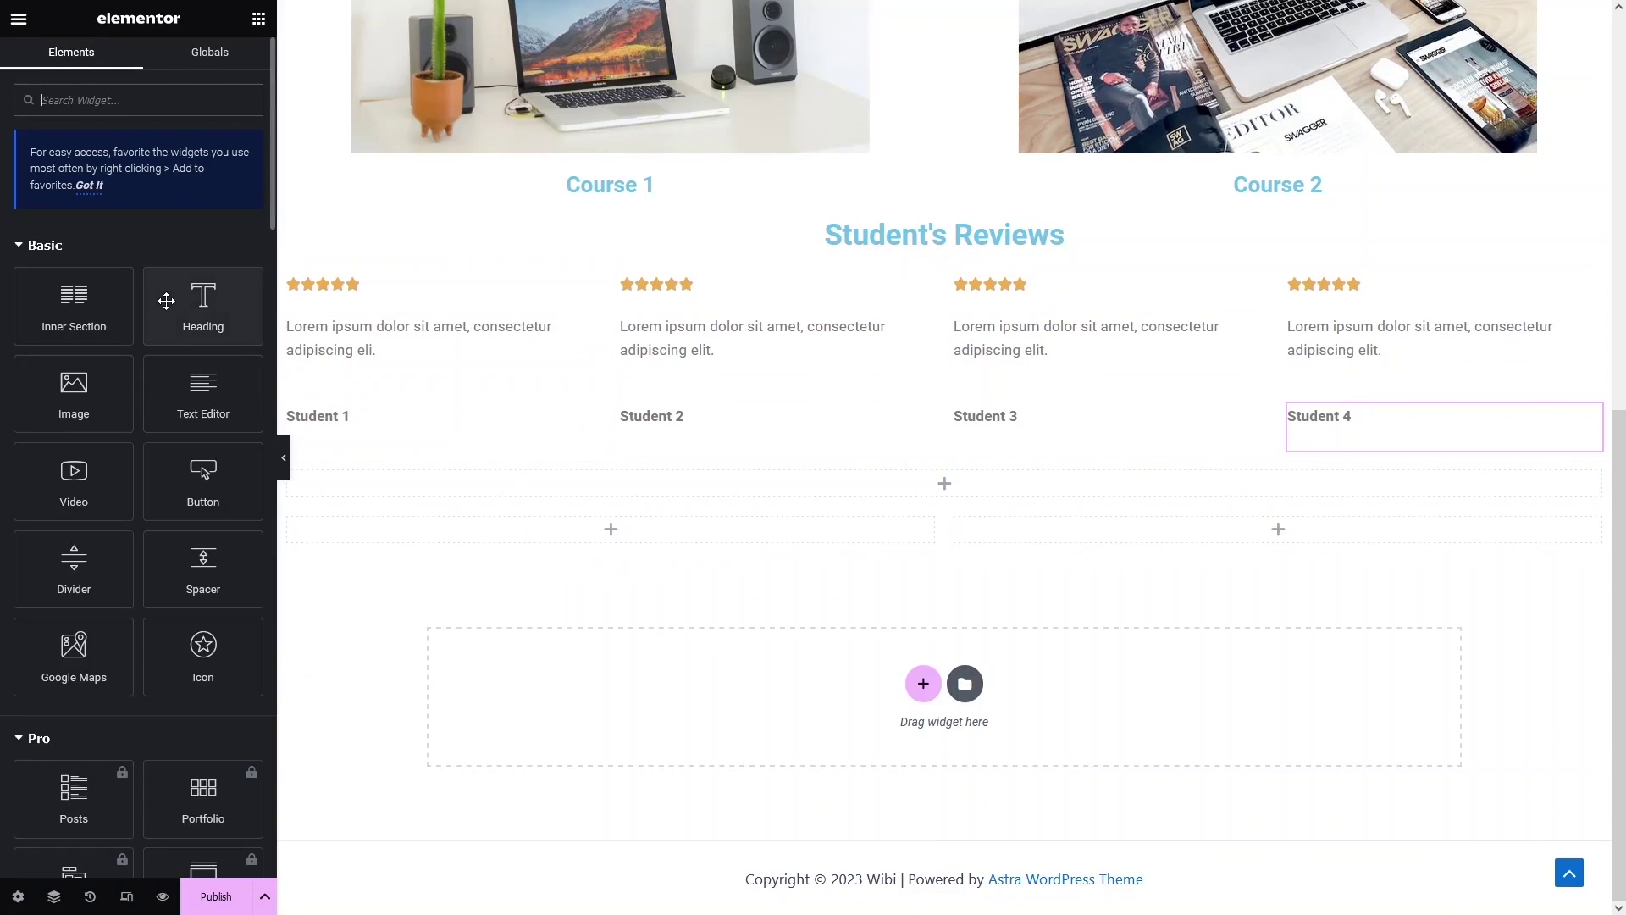
drag(195, 310, 975, 481)
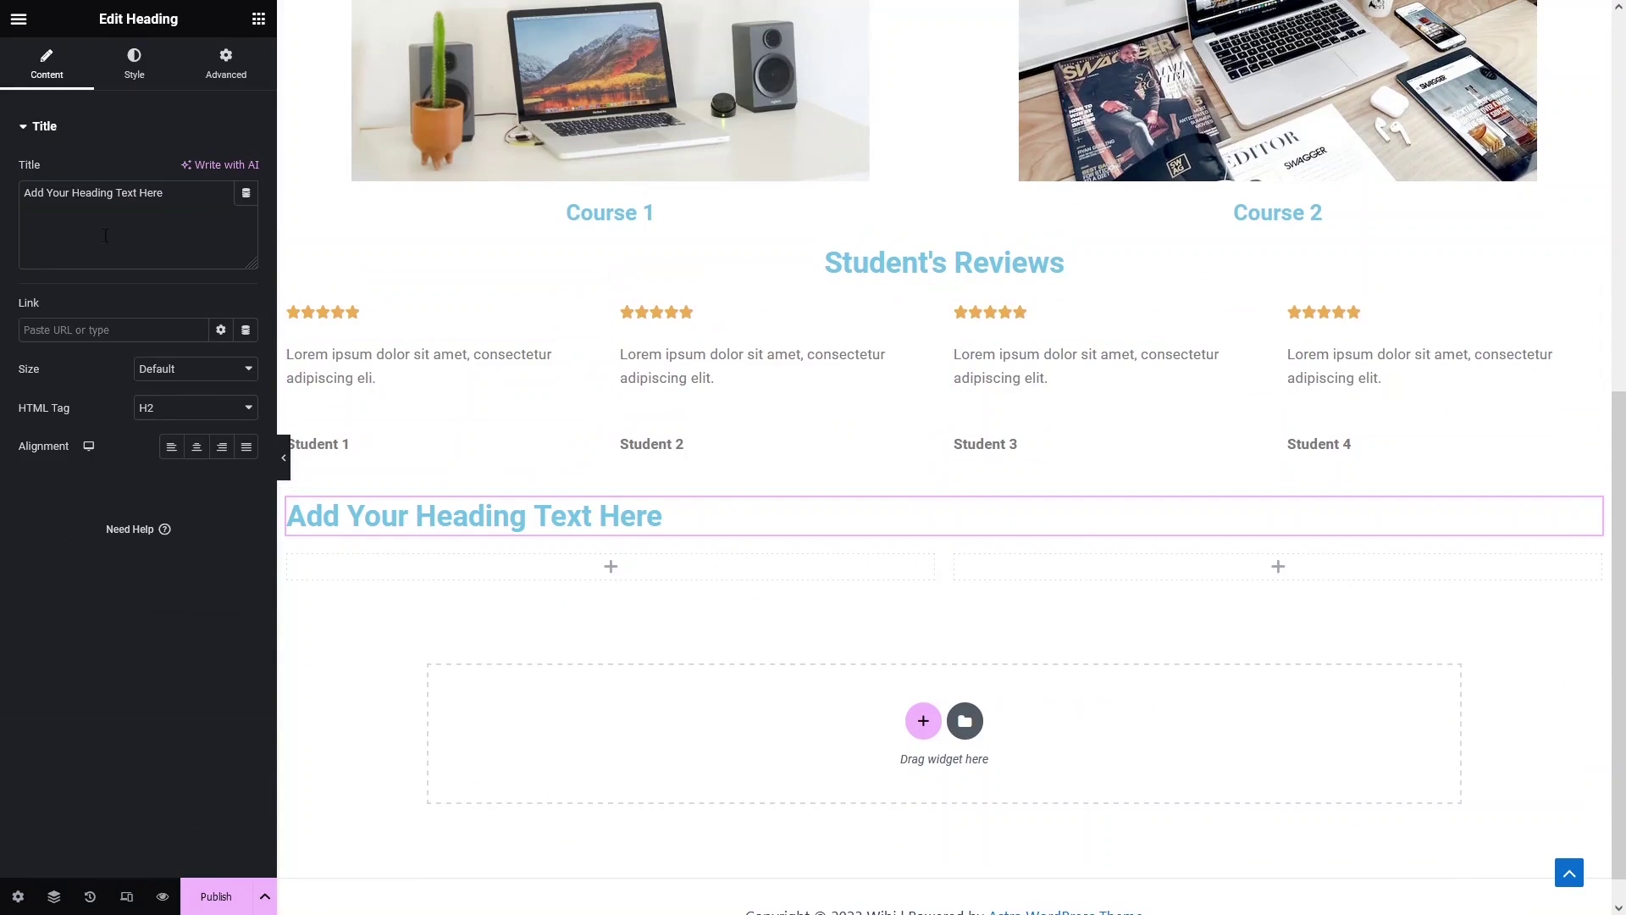
triple_click(192, 224)
key(BackSpace)
text(S)
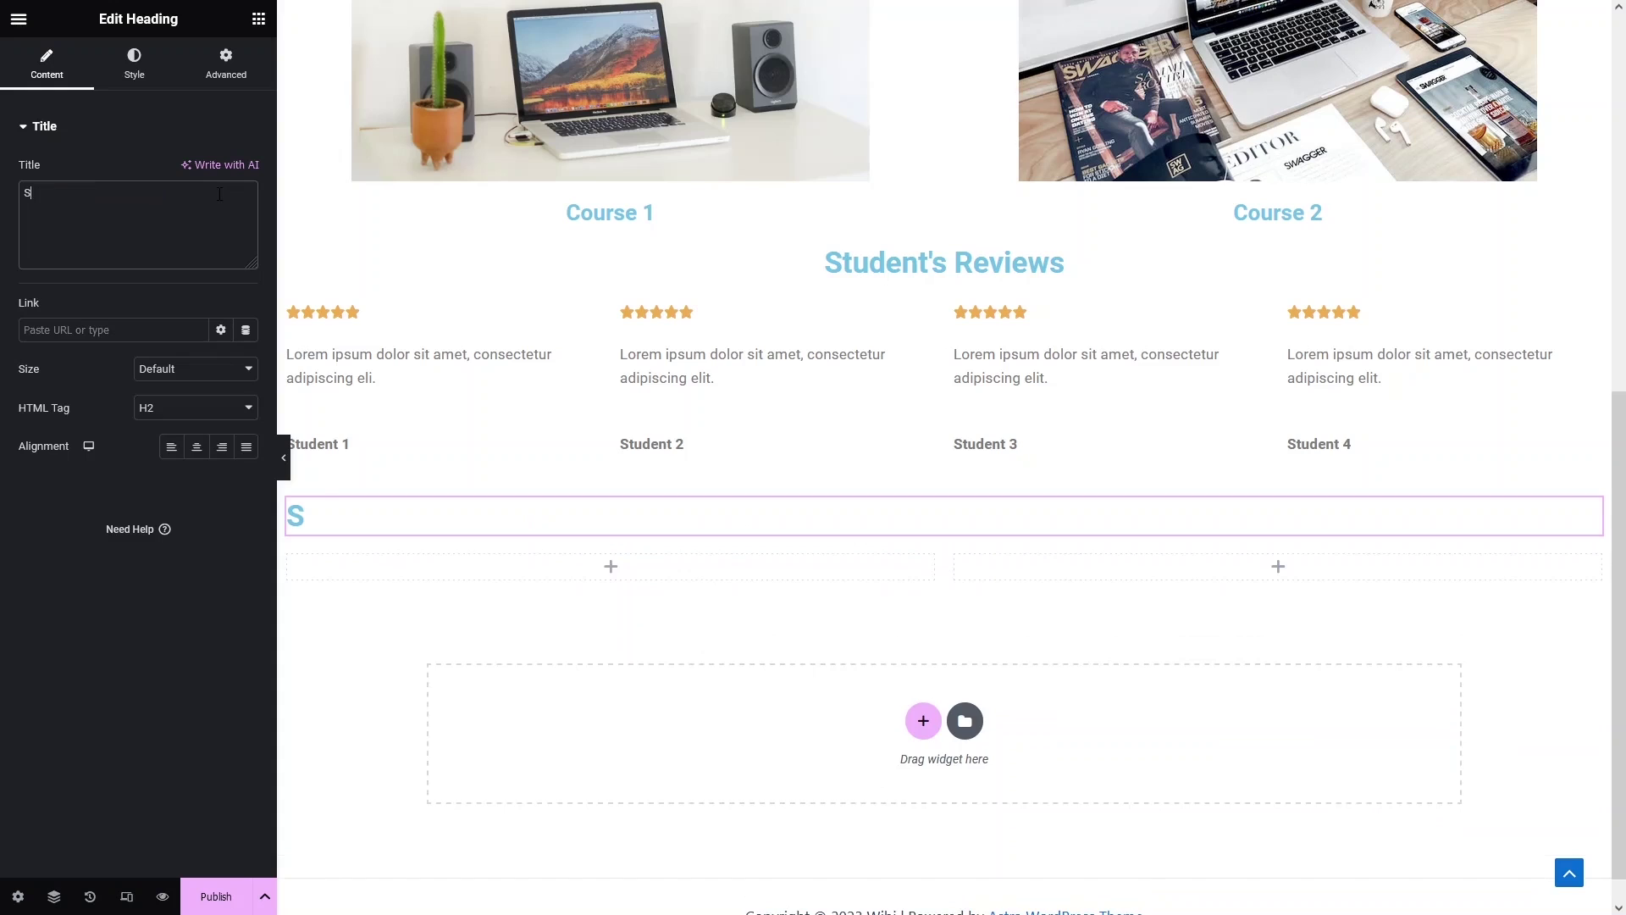
text(tart Learning)
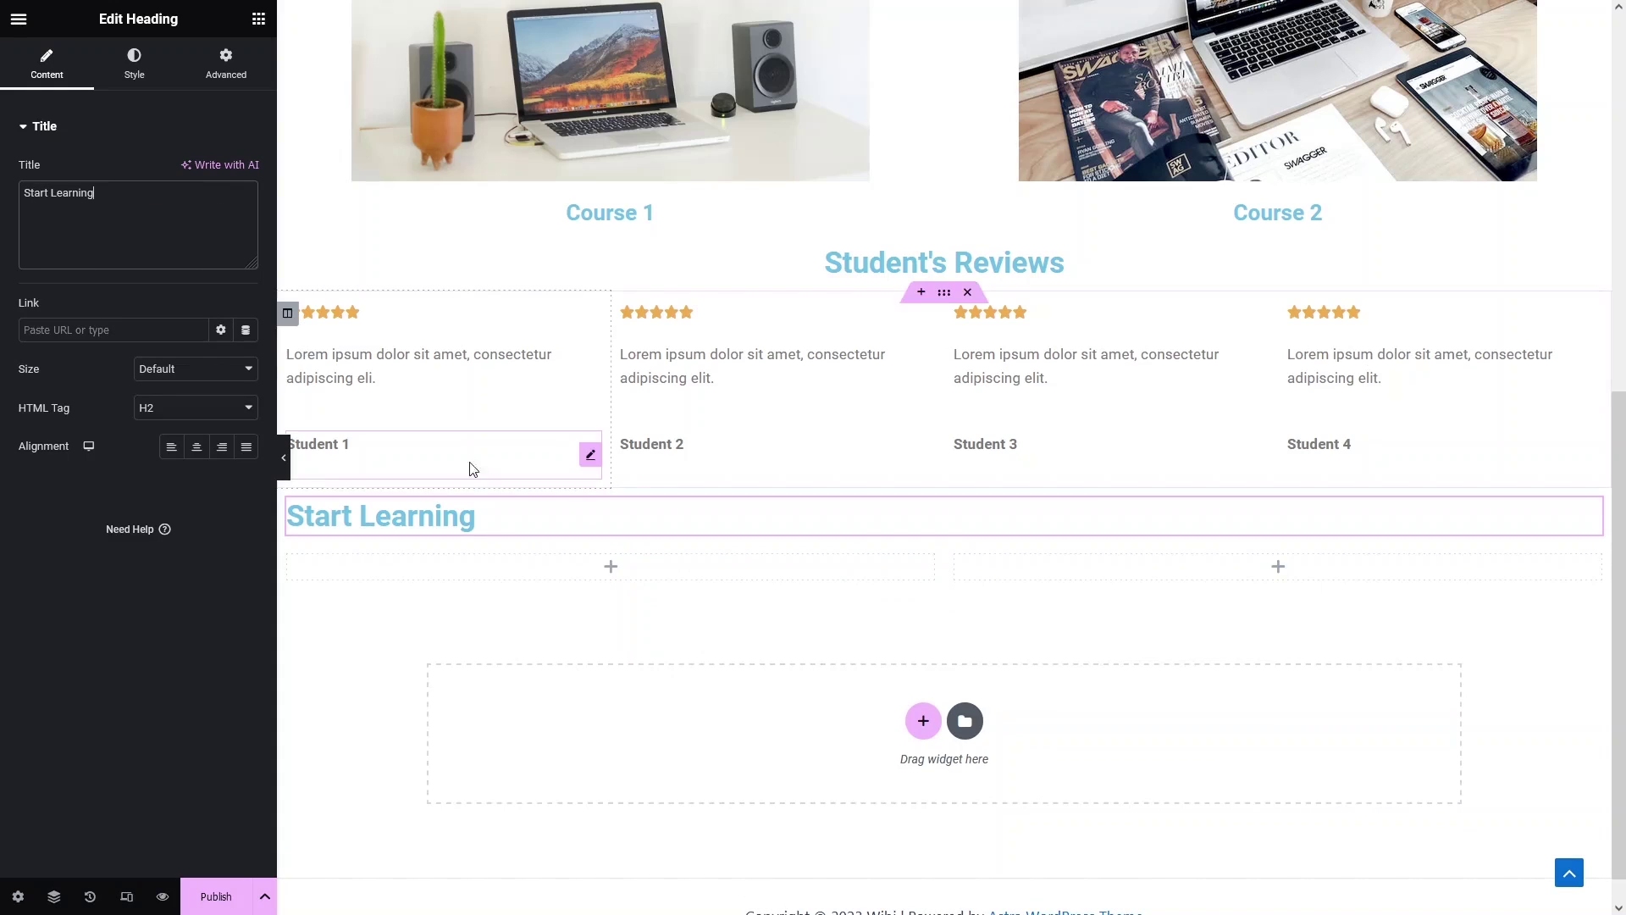
click(197, 449)
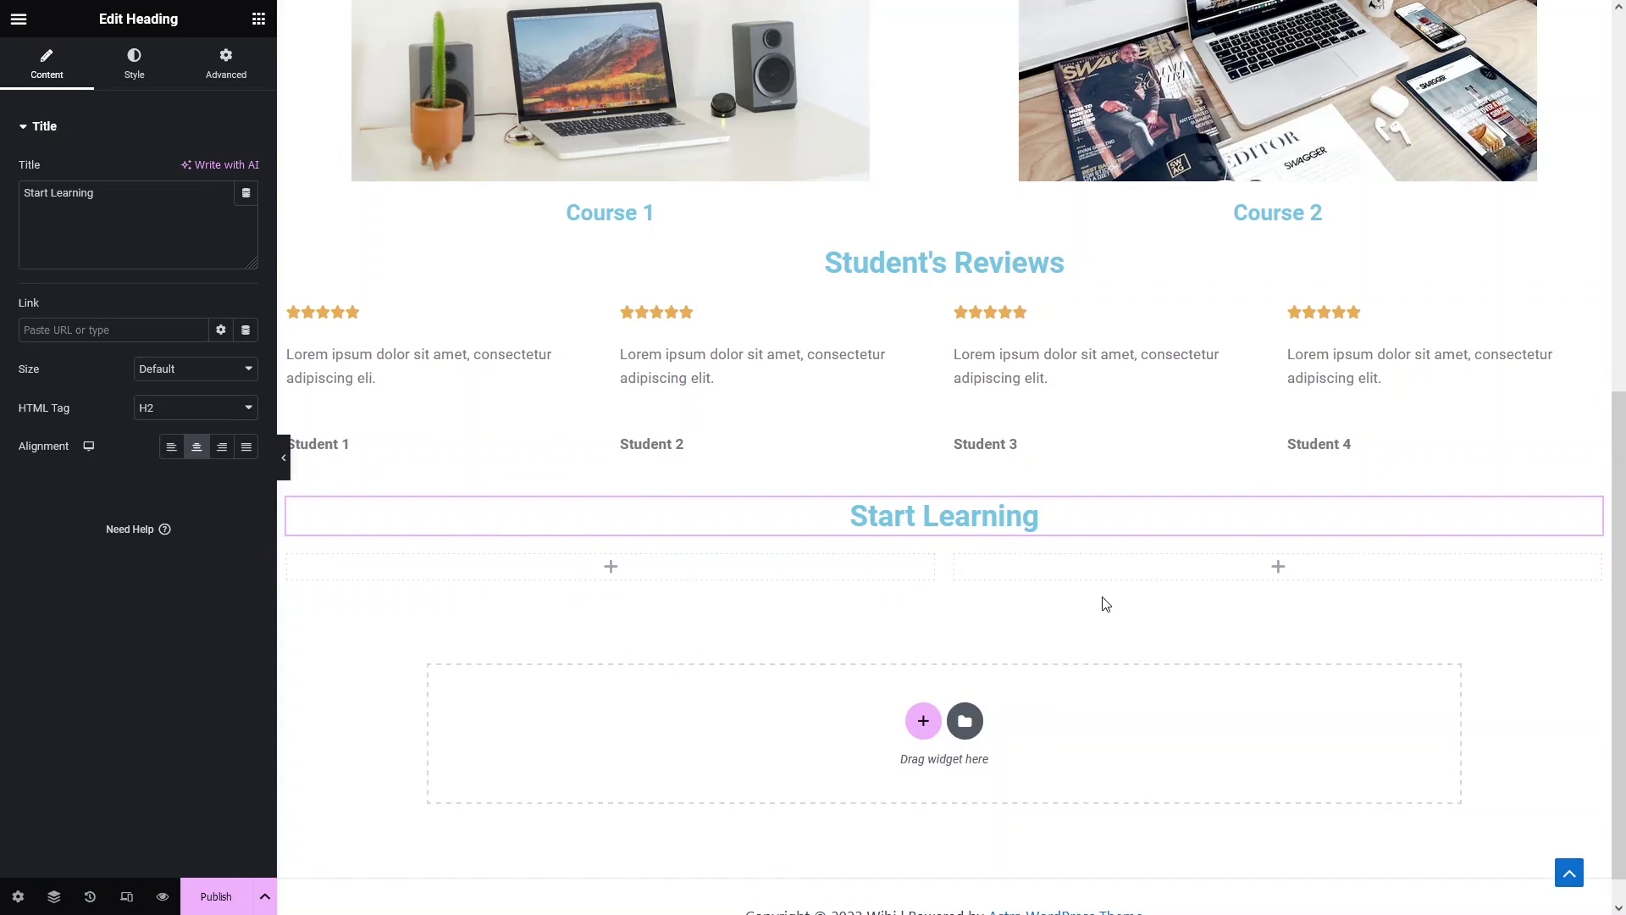
Place a center-aligned H3 Heading widget in the first column beneath Start Learning and title it "Course 1".
click(611, 565)
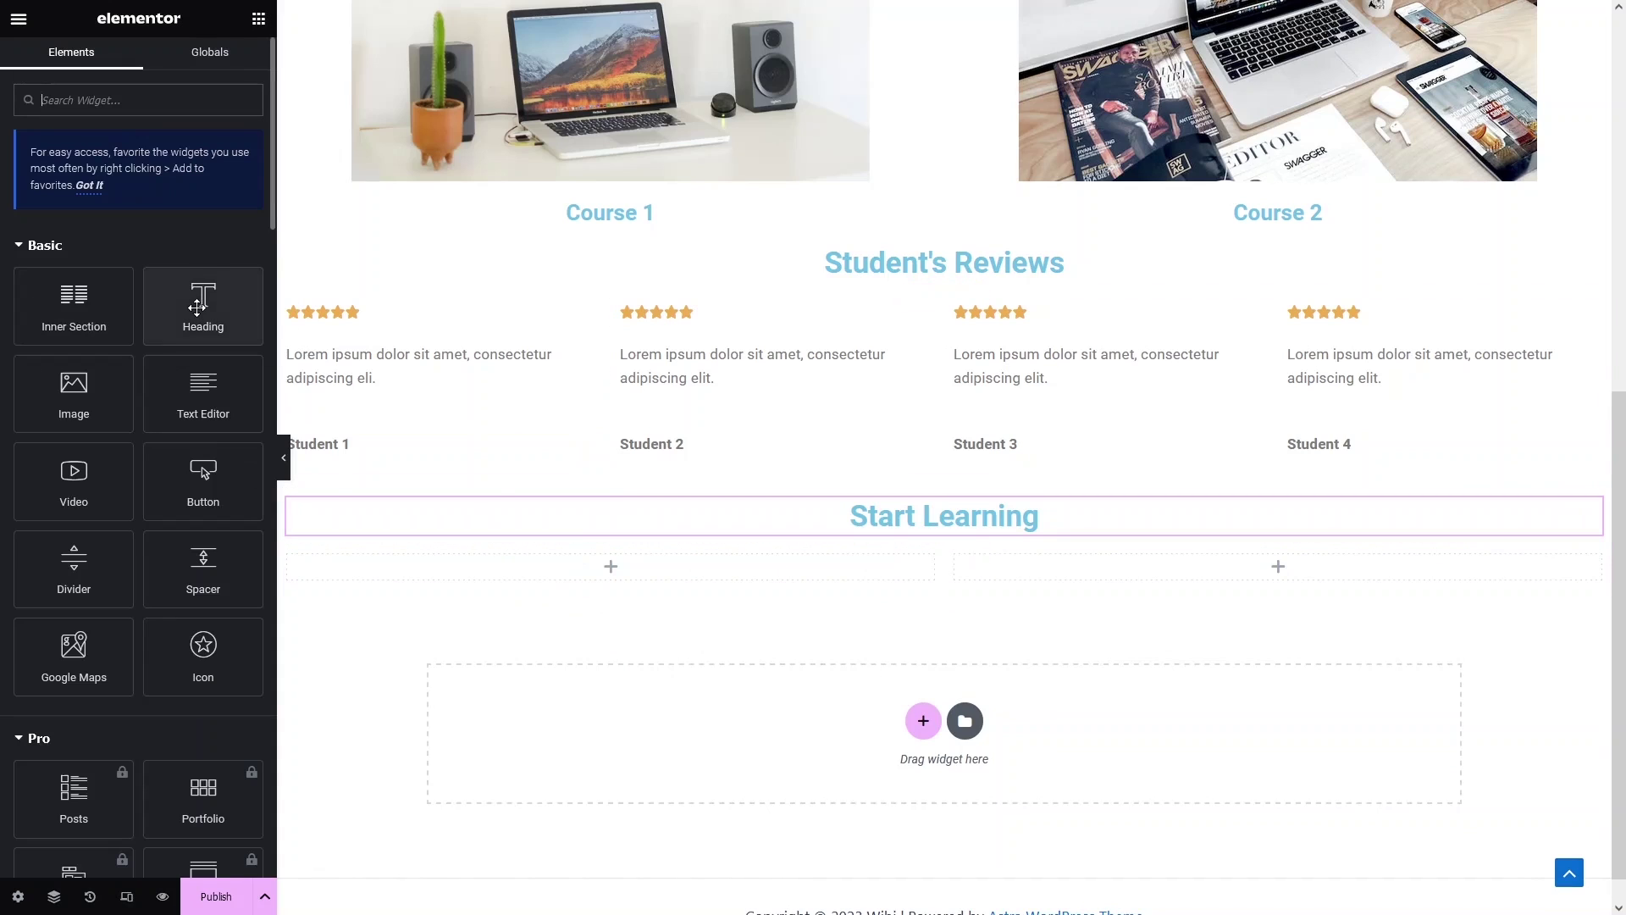
drag(203, 307, 618, 581)
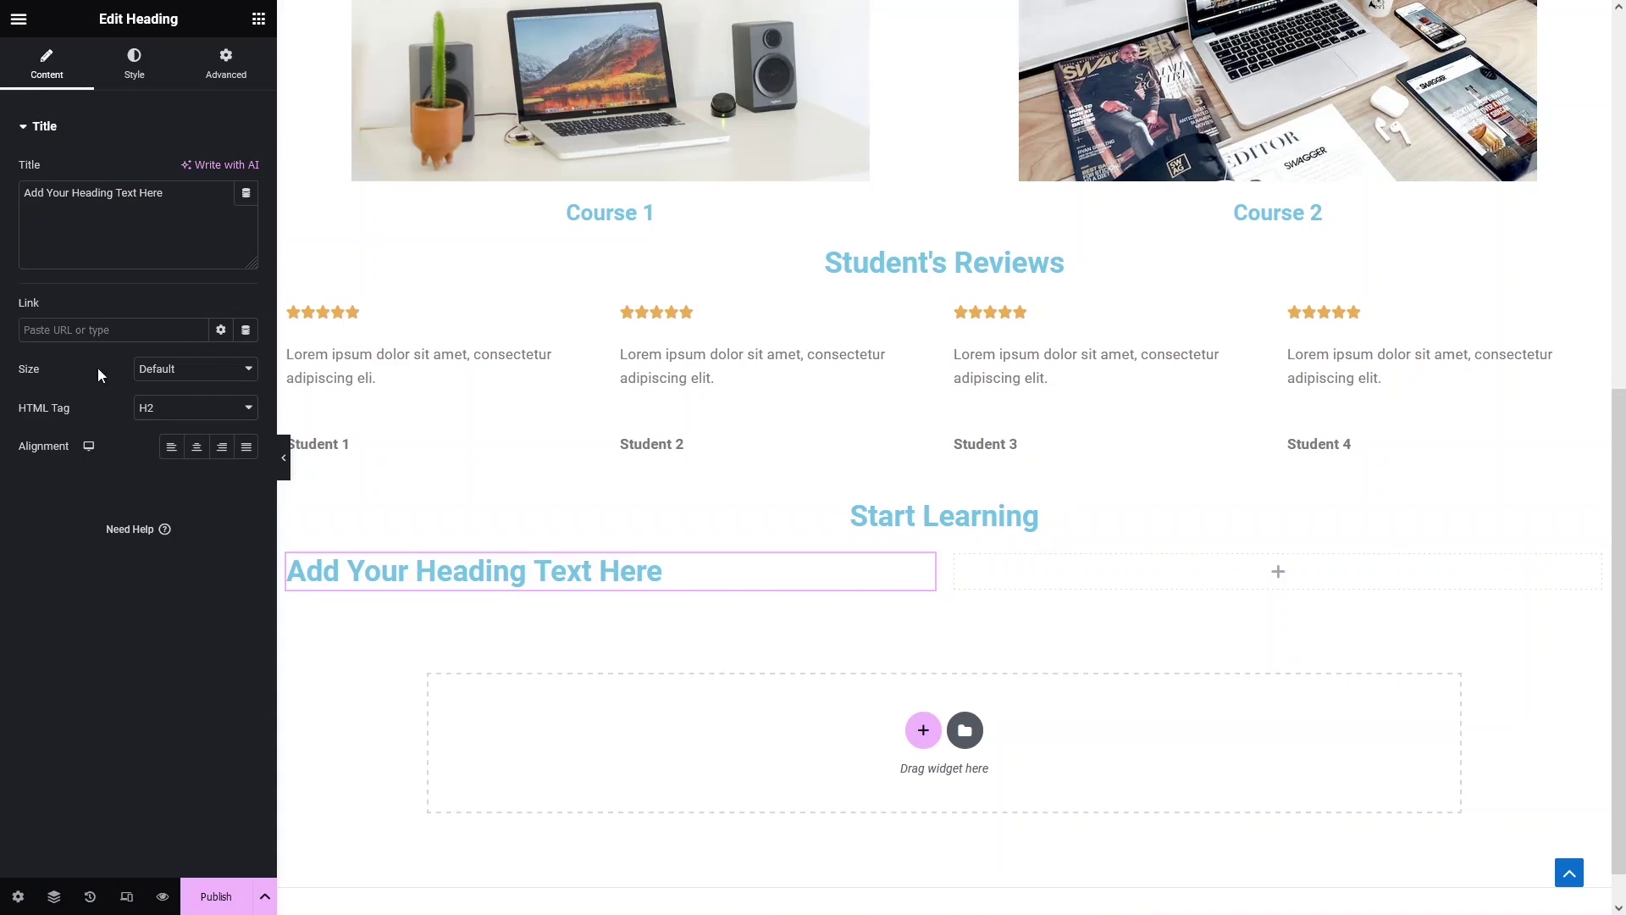
drag(148, 192, 5, 192)
text(Course 1)
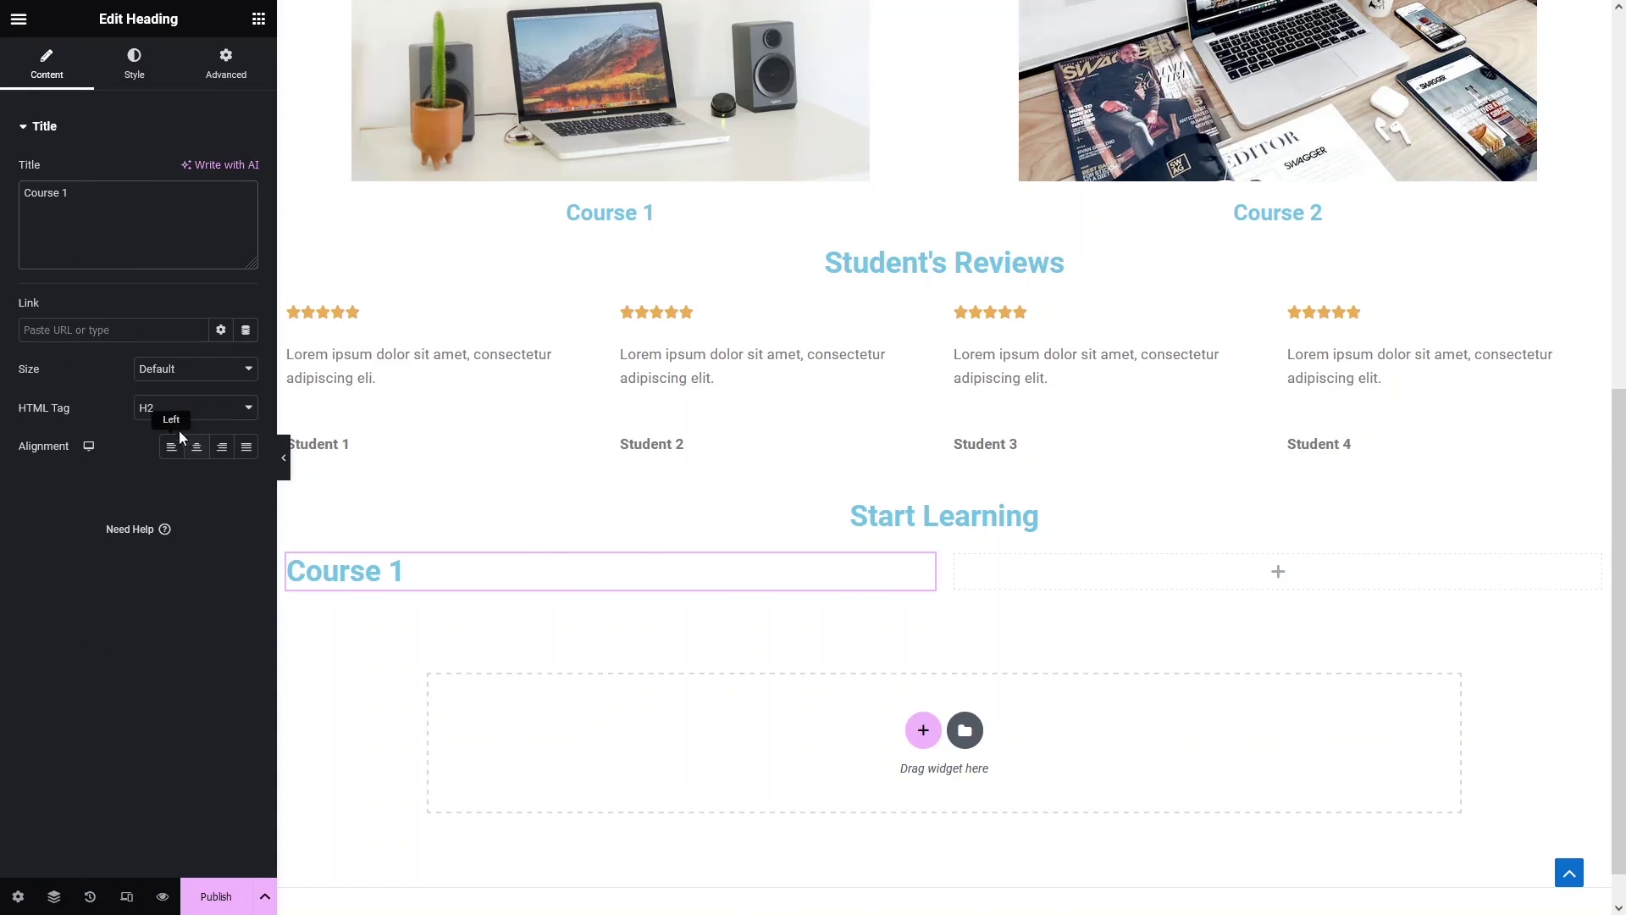
click(180, 408)
click(170, 495)
click(195, 408)
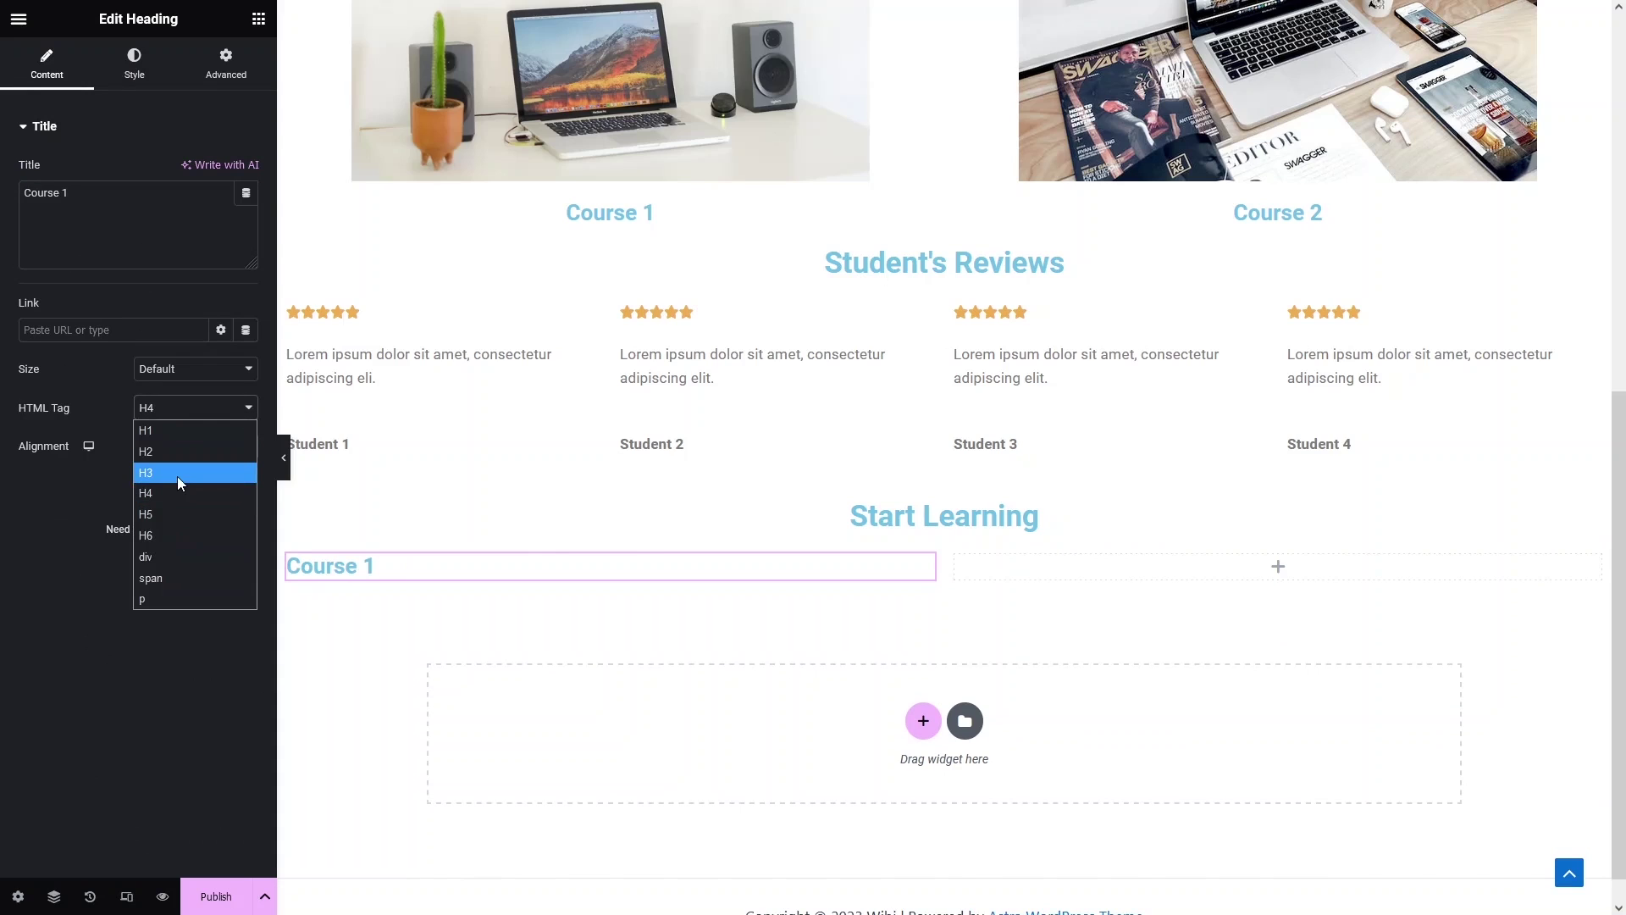
click(176, 476)
click(196, 447)
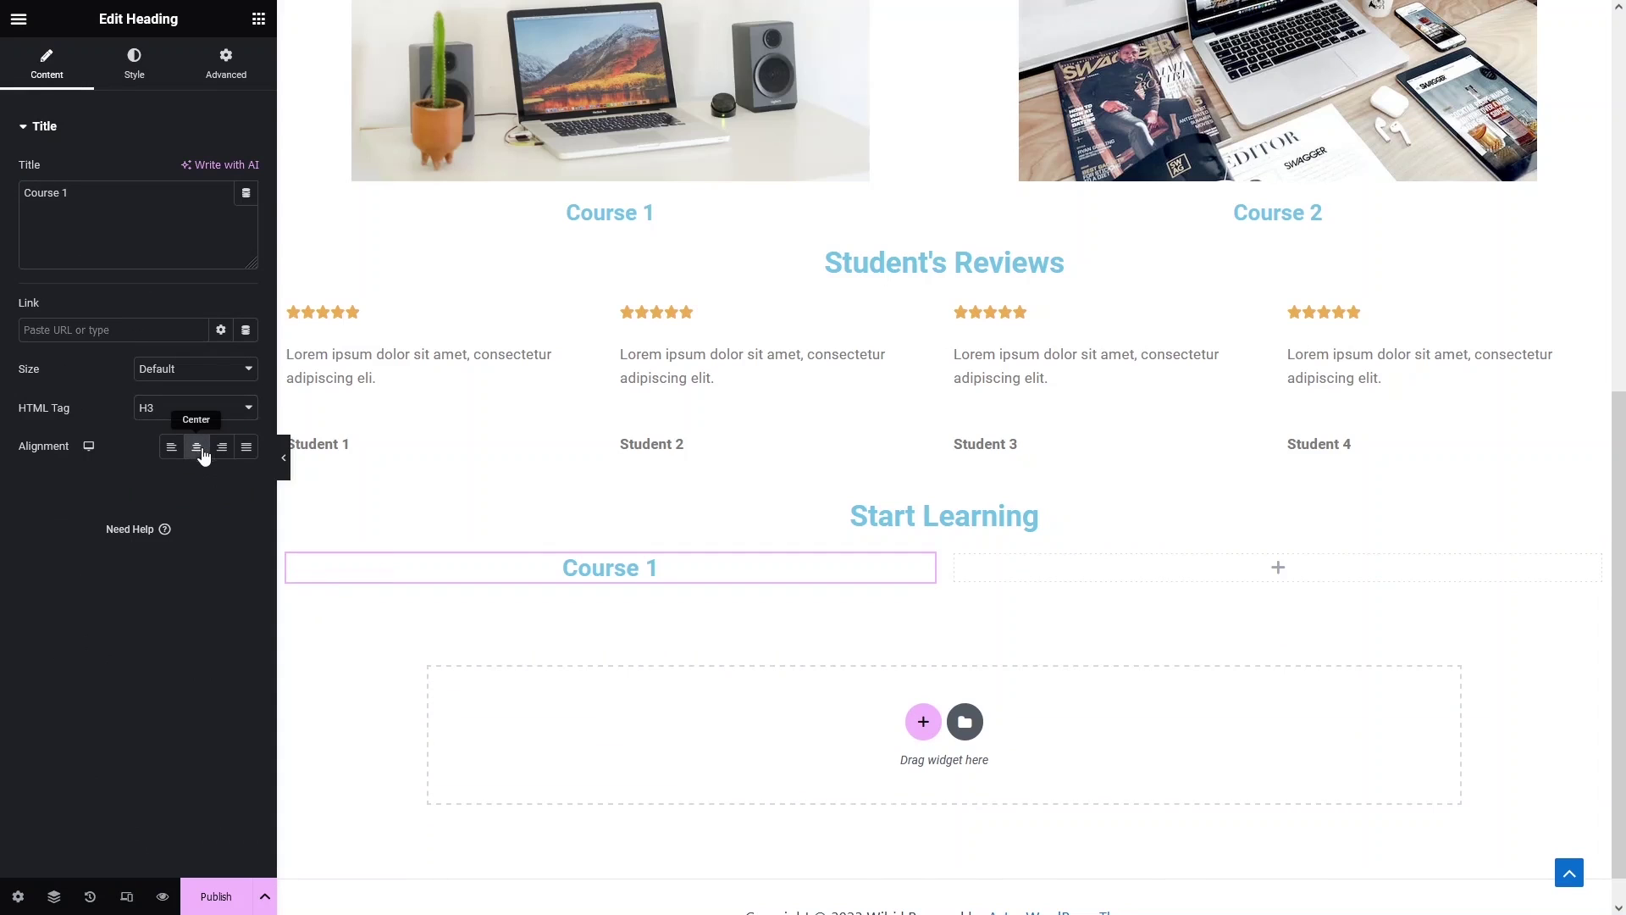
Place a center-aligned H3 Heading widget in the second column beneath Start Learning and title it "Course 2".
click(258, 21)
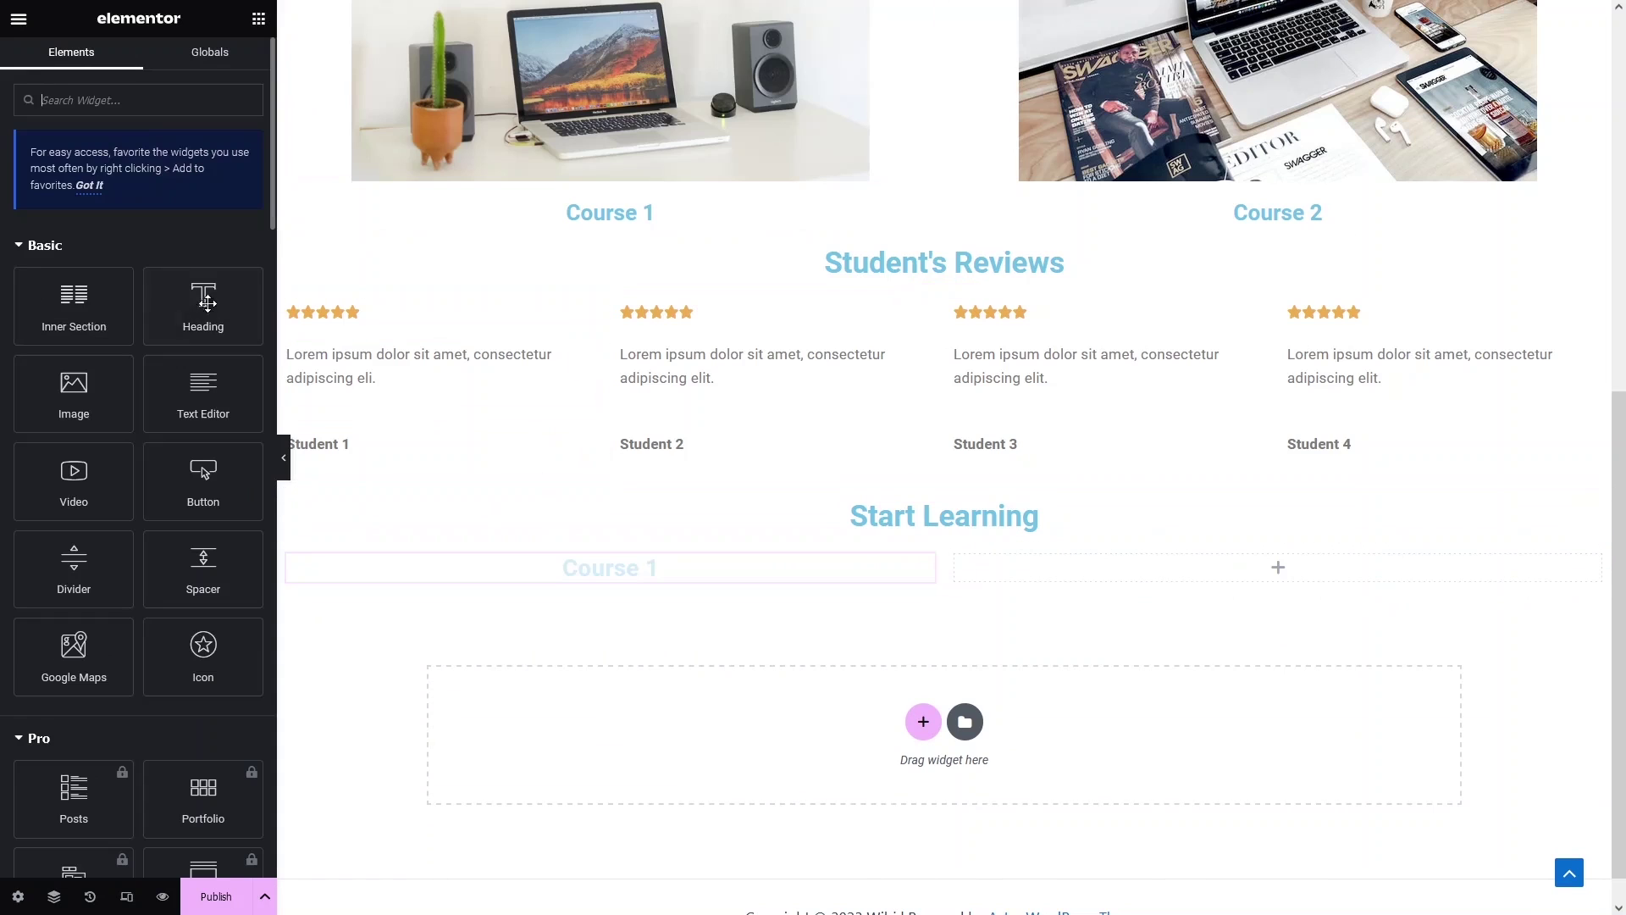
drag(203, 305, 1217, 567)
text(Course 2)
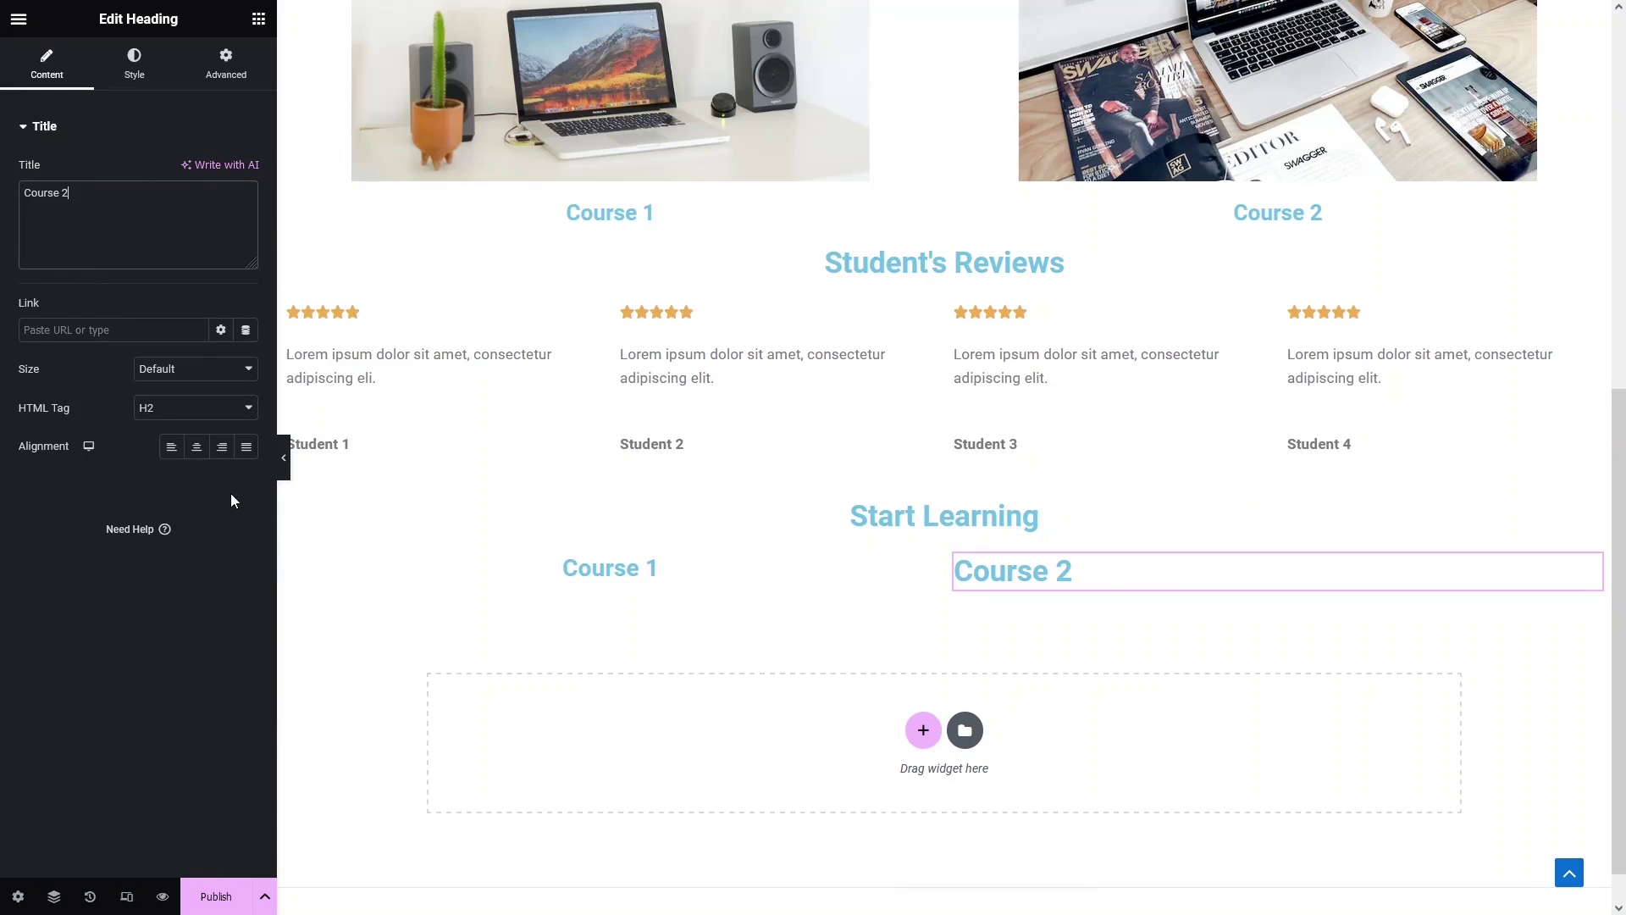
click(195, 408)
click(185, 457)
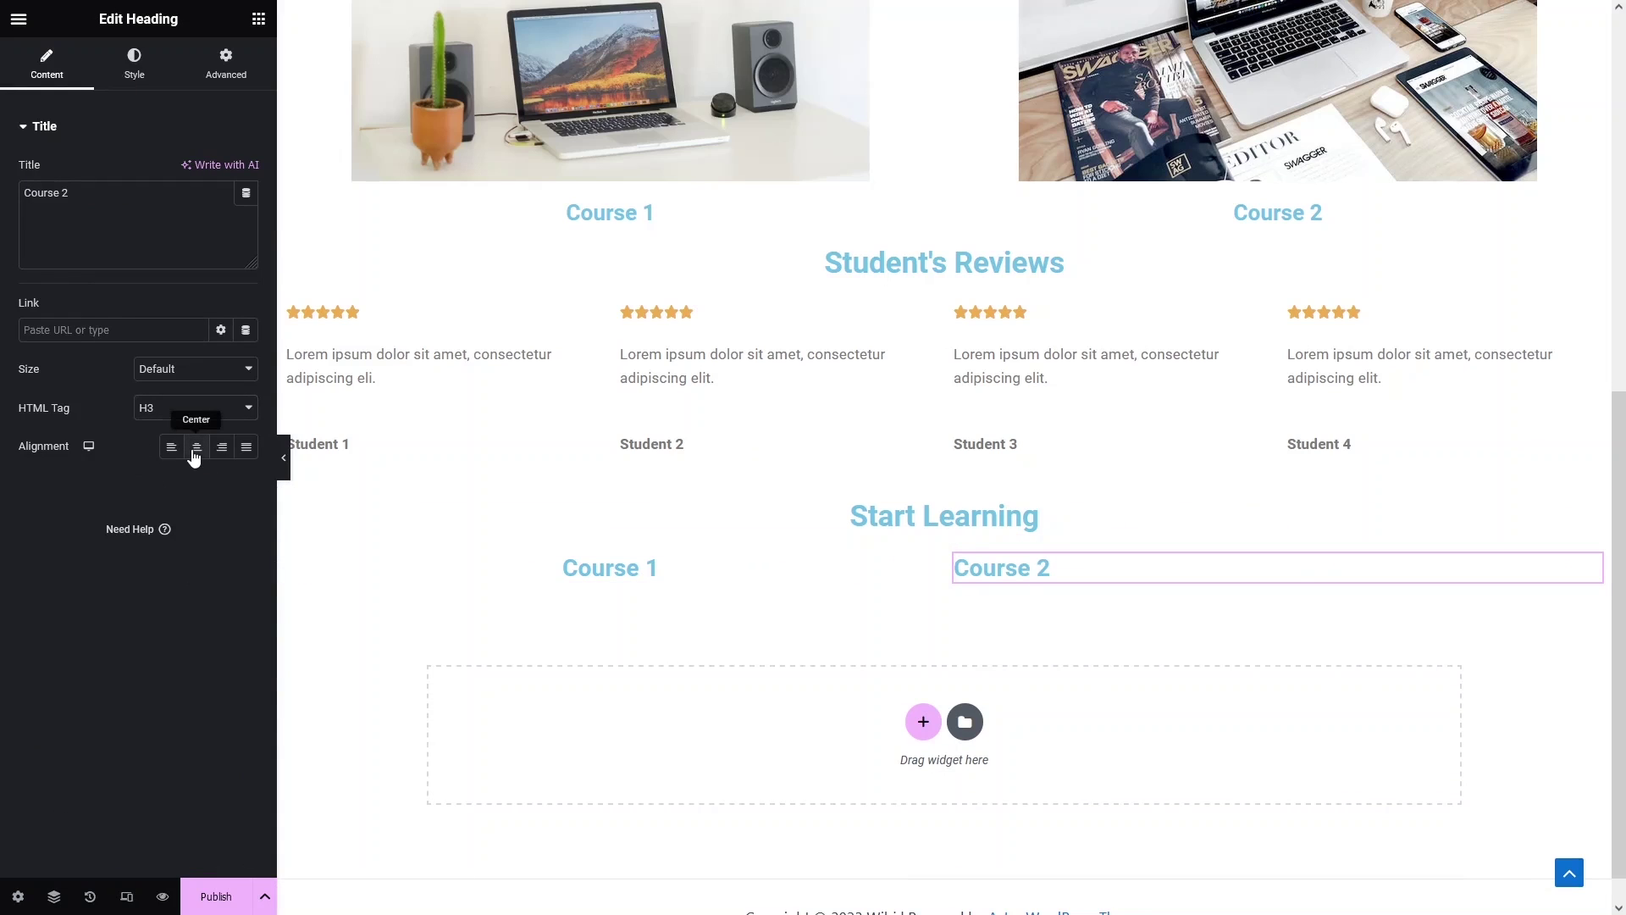
click(196, 447)
click(398, 576)
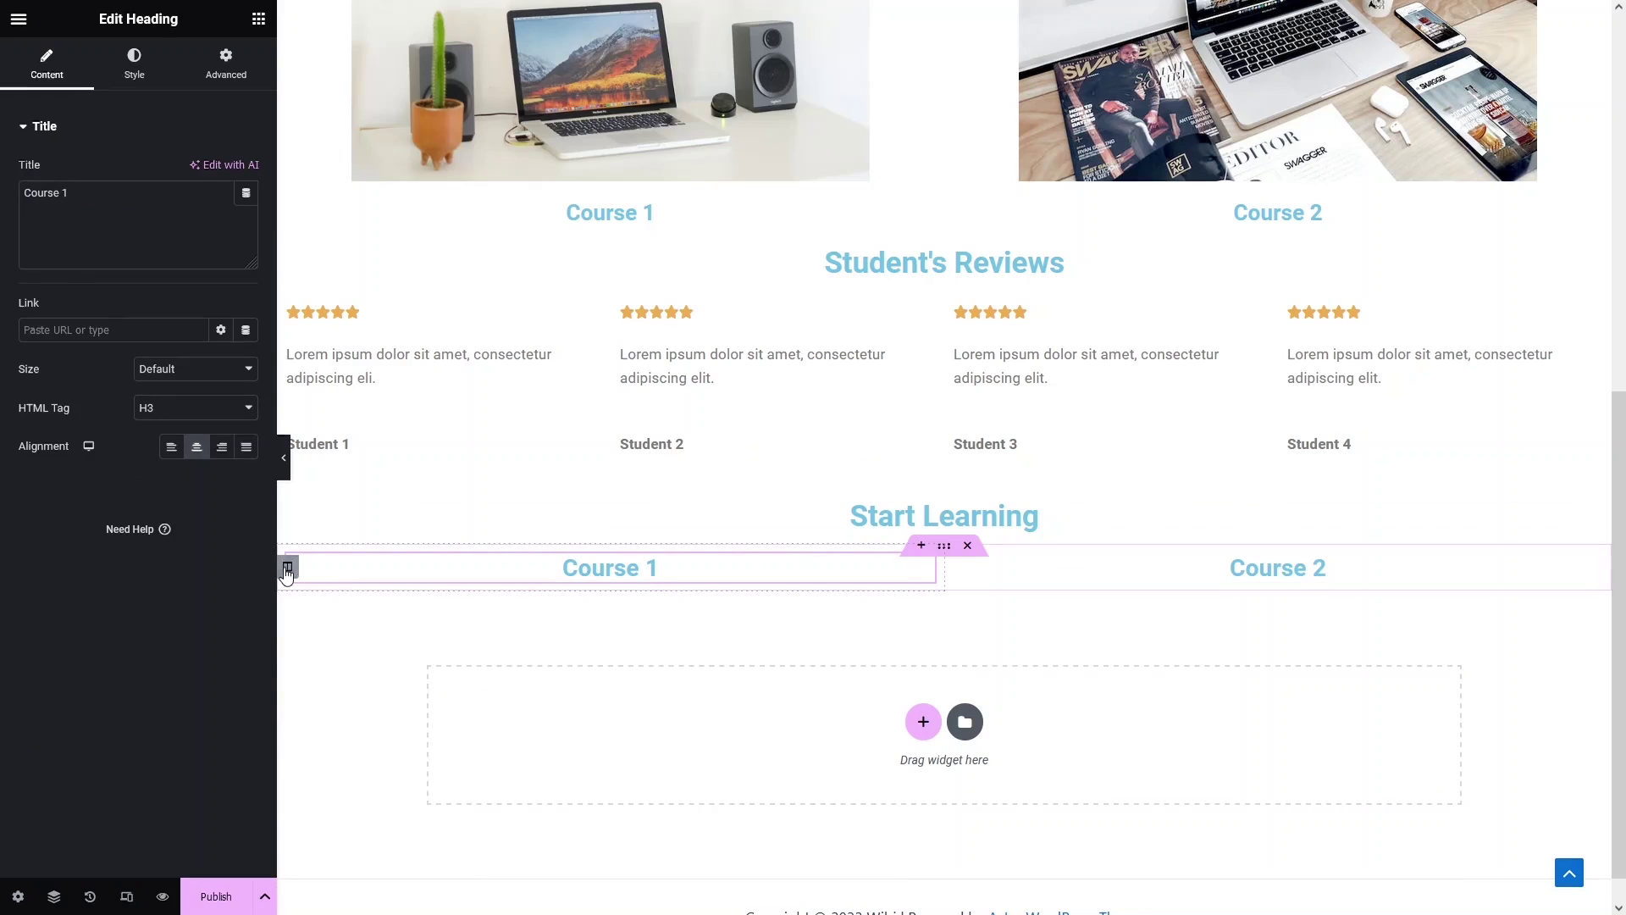
click(287, 569)
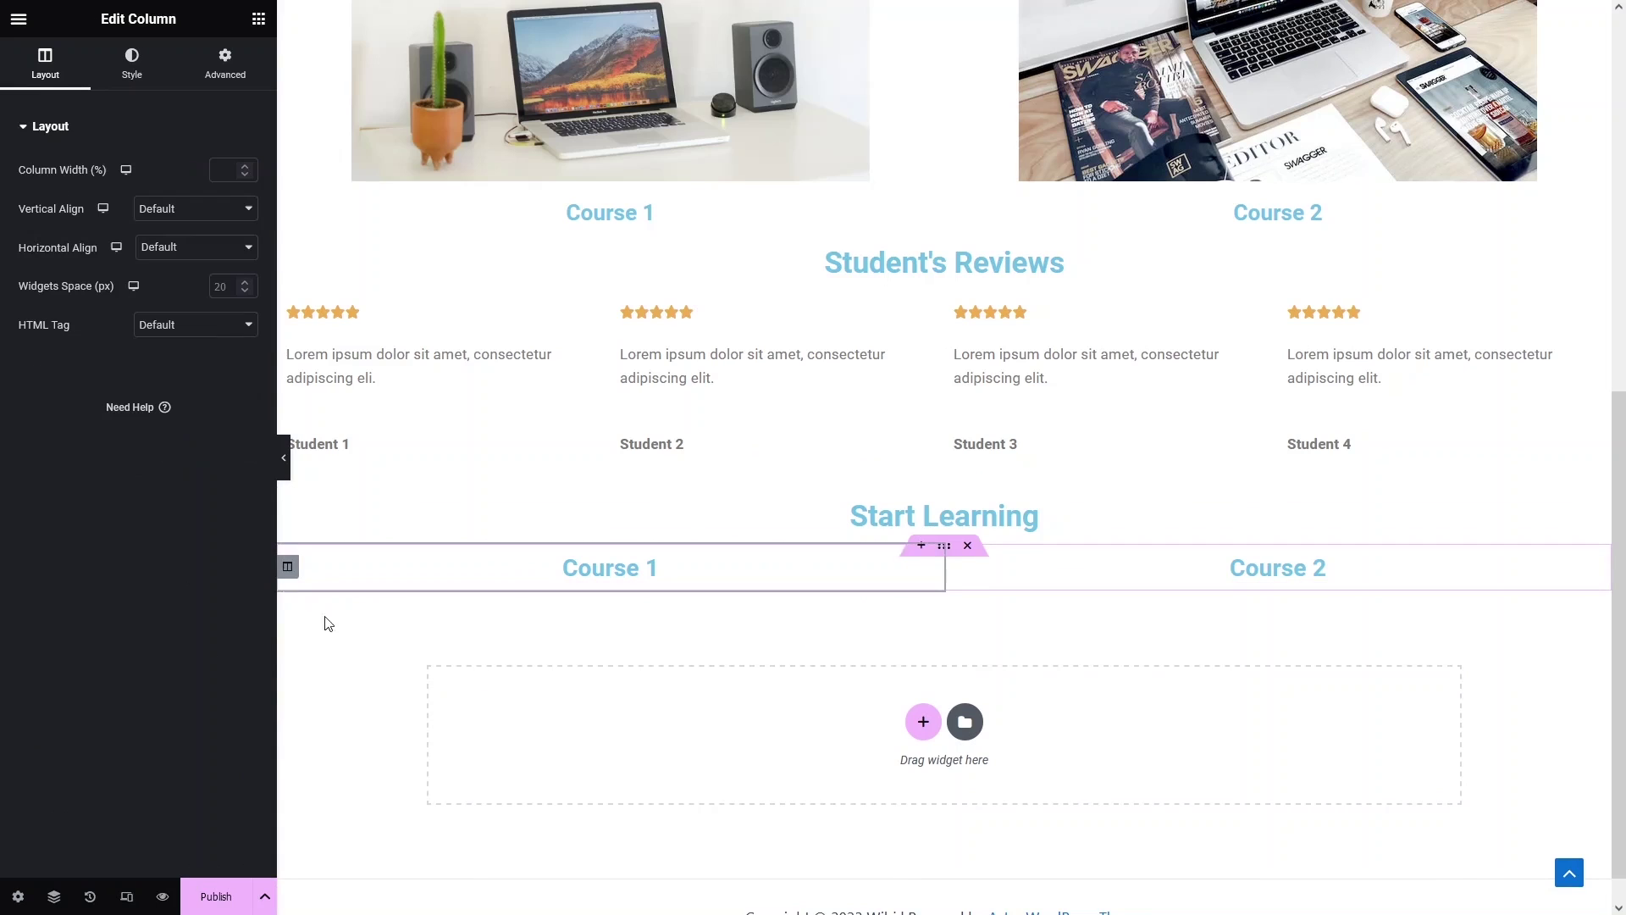
click(127, 59)
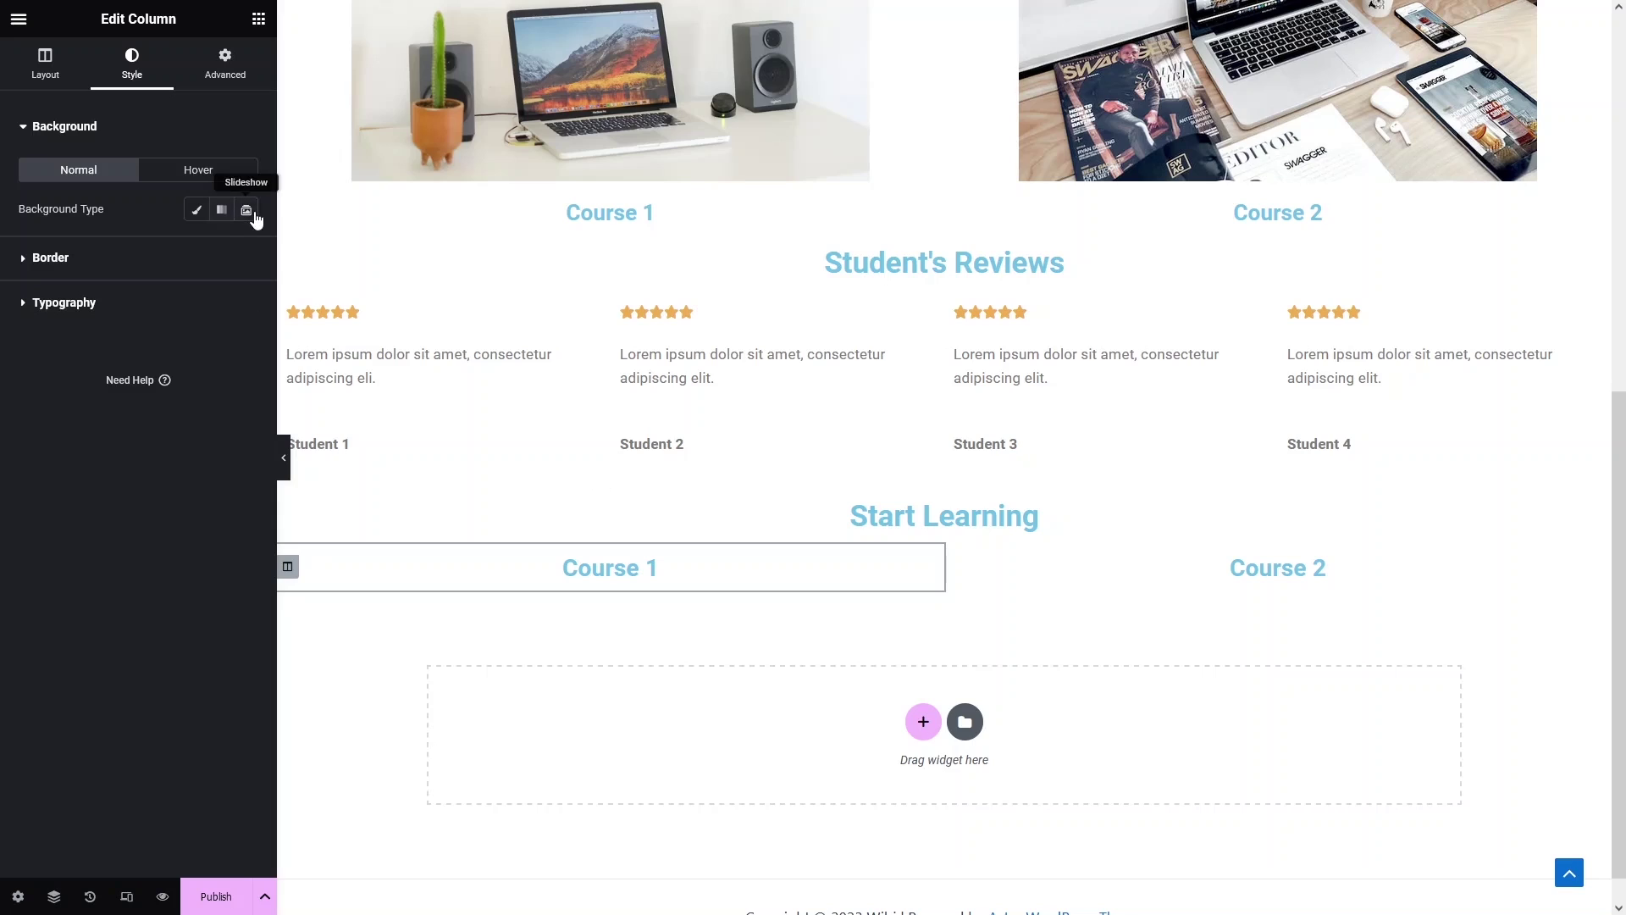
click(192, 214)
click(139, 349)
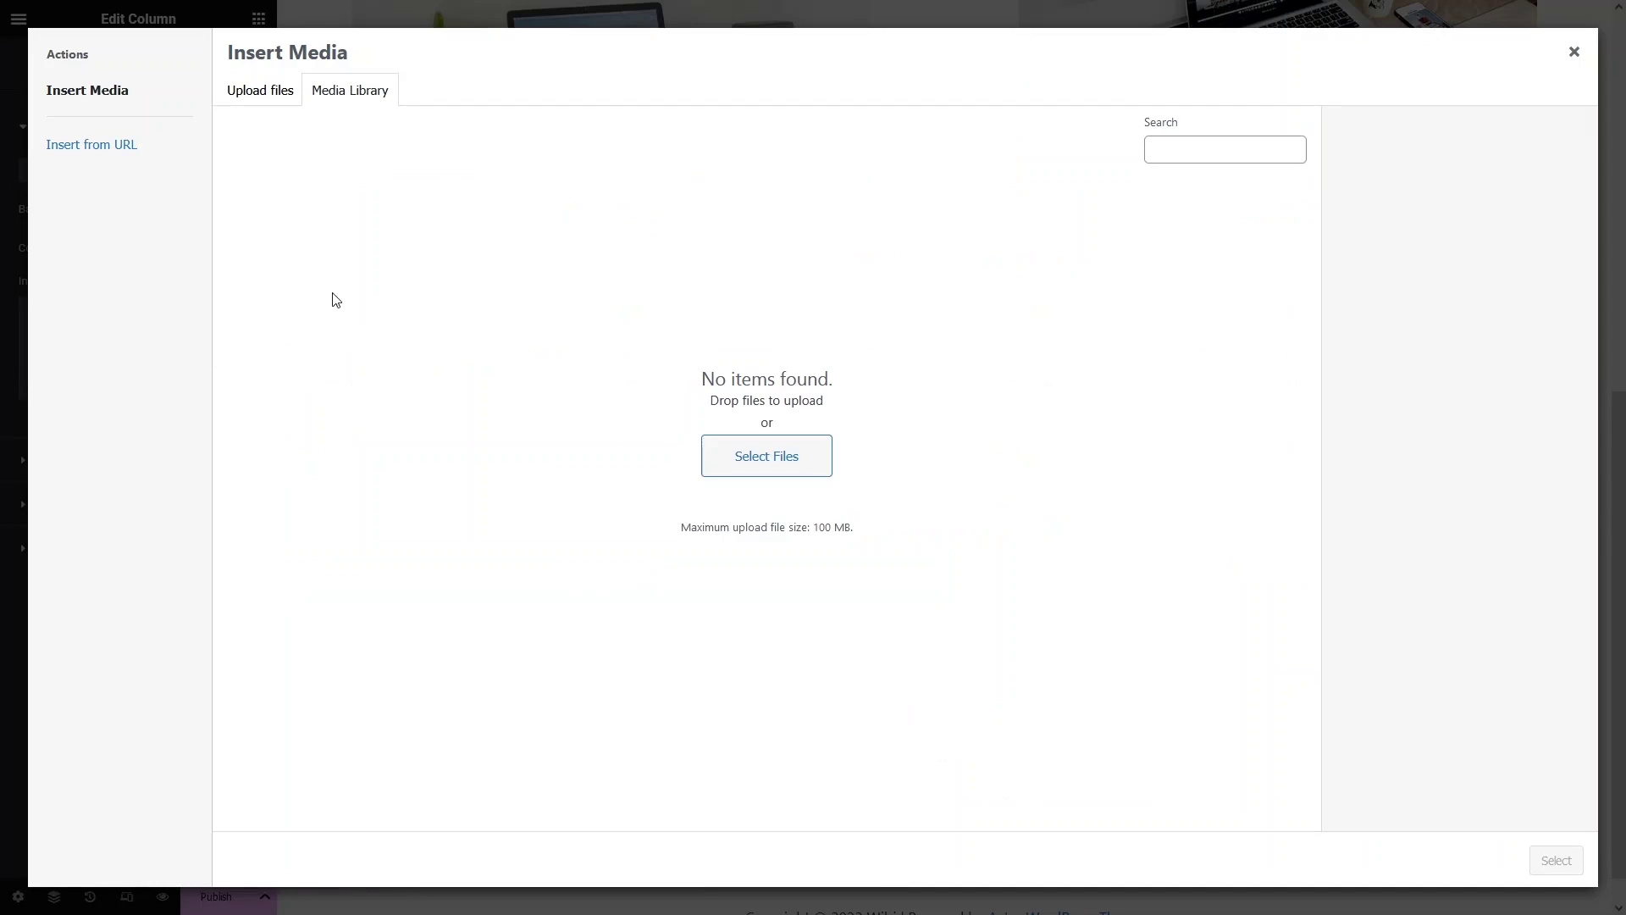
click(125, 156)
text(https://images.pexels.com/photos/3143813/pexels-photo-3143813.jpeg?auto=compress&cs=tinysrgb&w=1260&h=750&dpr=1)
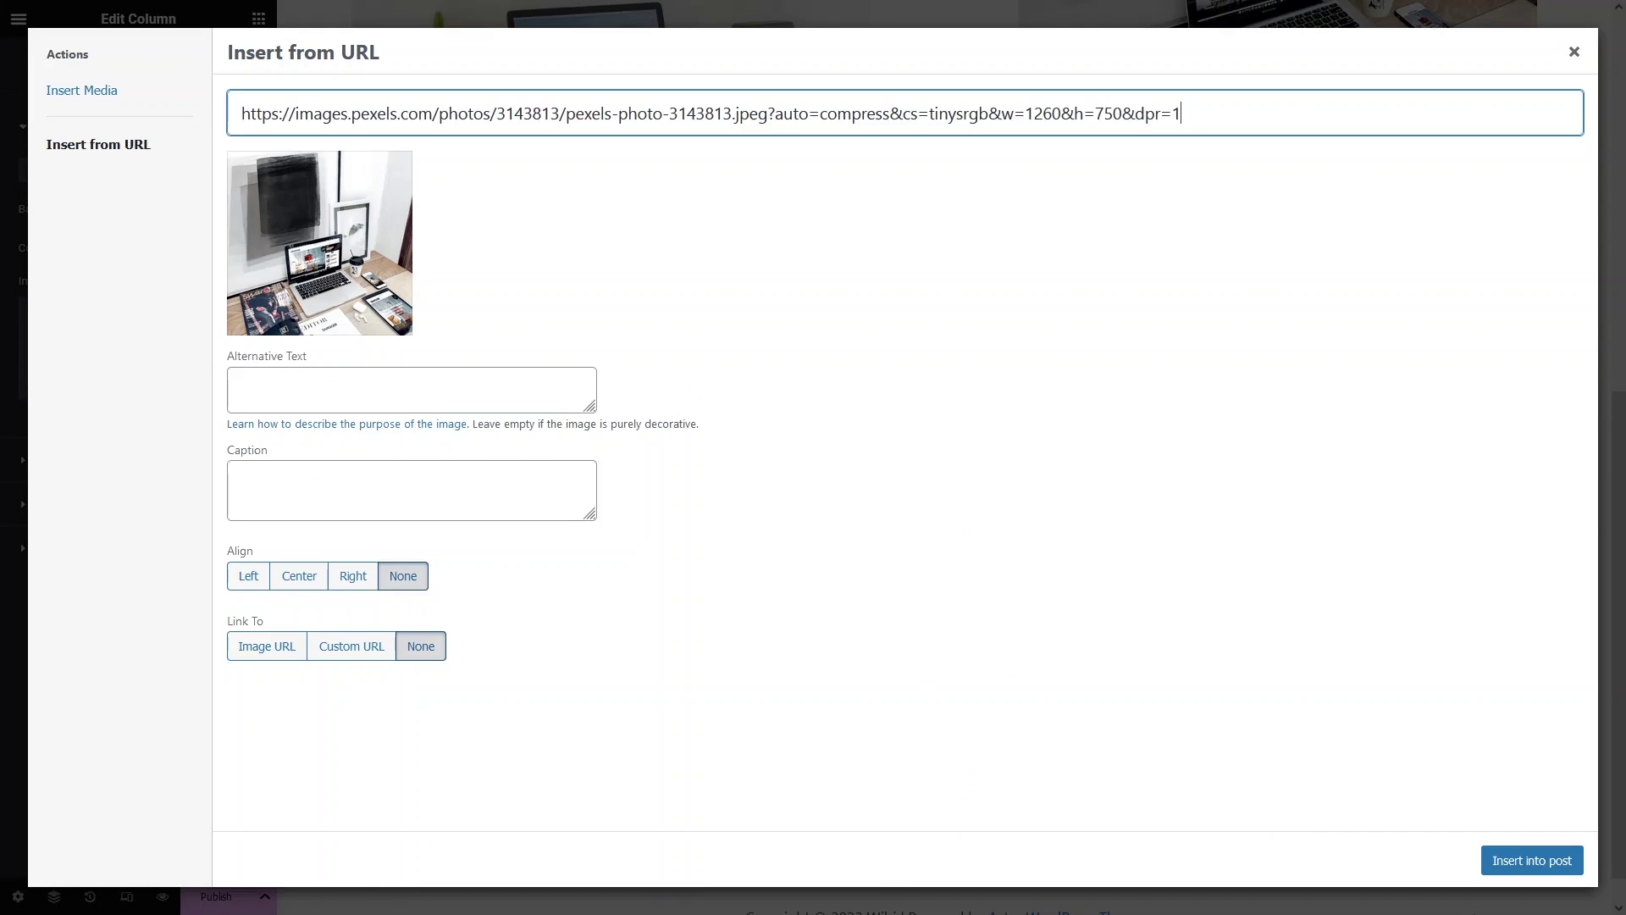
click(1525, 864)
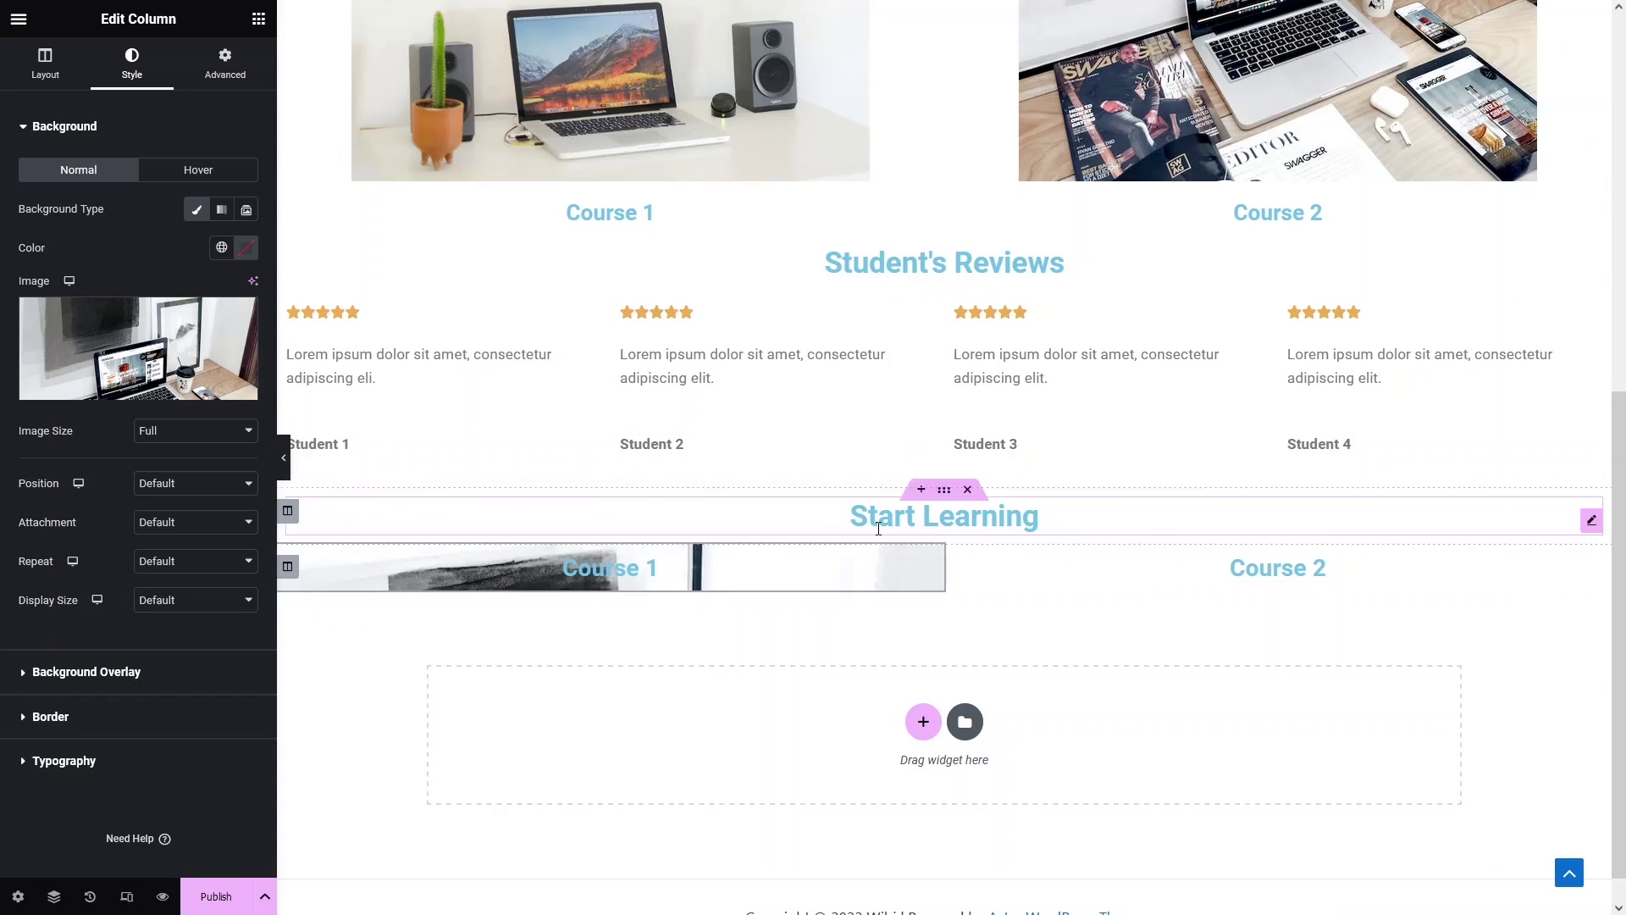
click(954, 566)
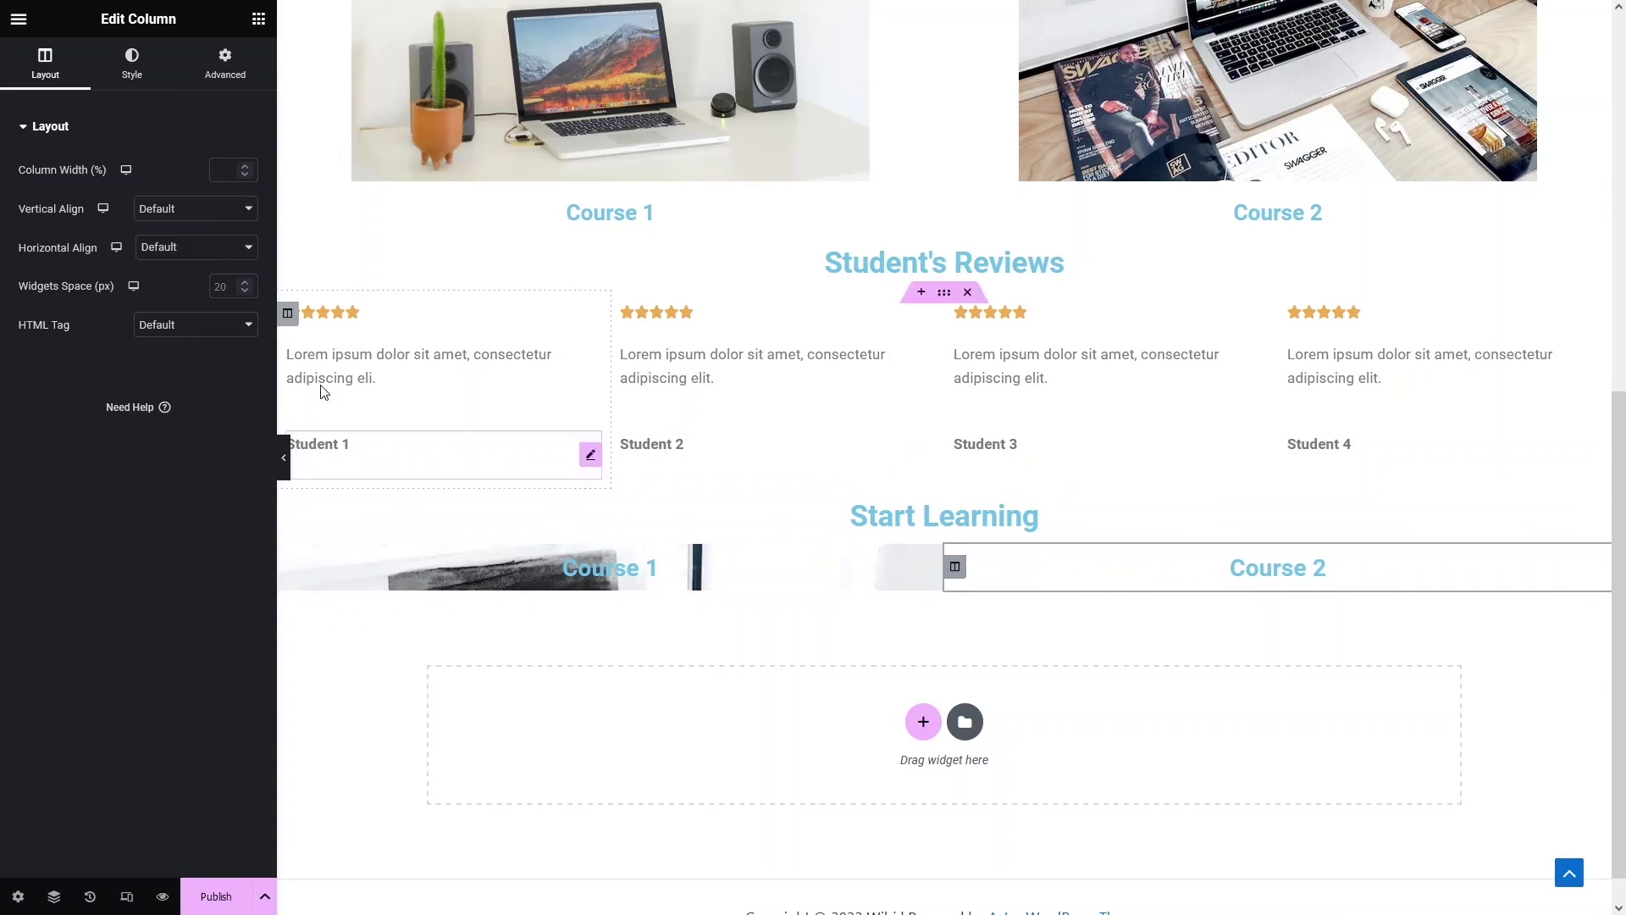
click(127, 76)
click(181, 348)
click(98, 144)
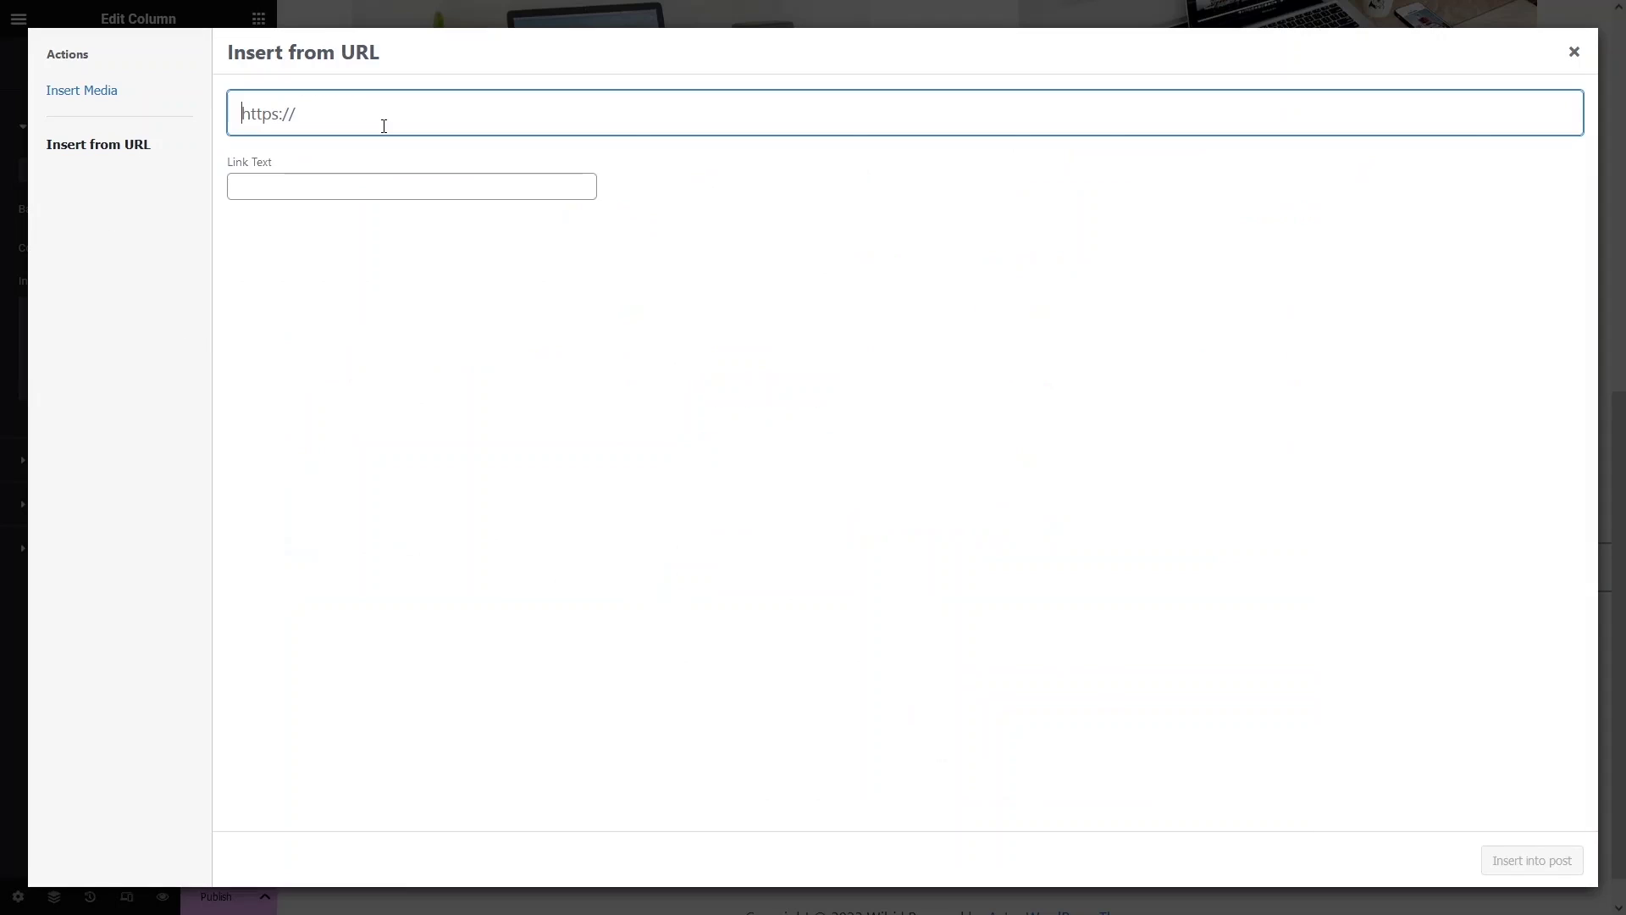
text(https://images.pexels.com/photos/3143813/pexels-photo-3143813.jpeg?auto=compress&cs=tinysrgb&w=1260&h=750&dpr=1)
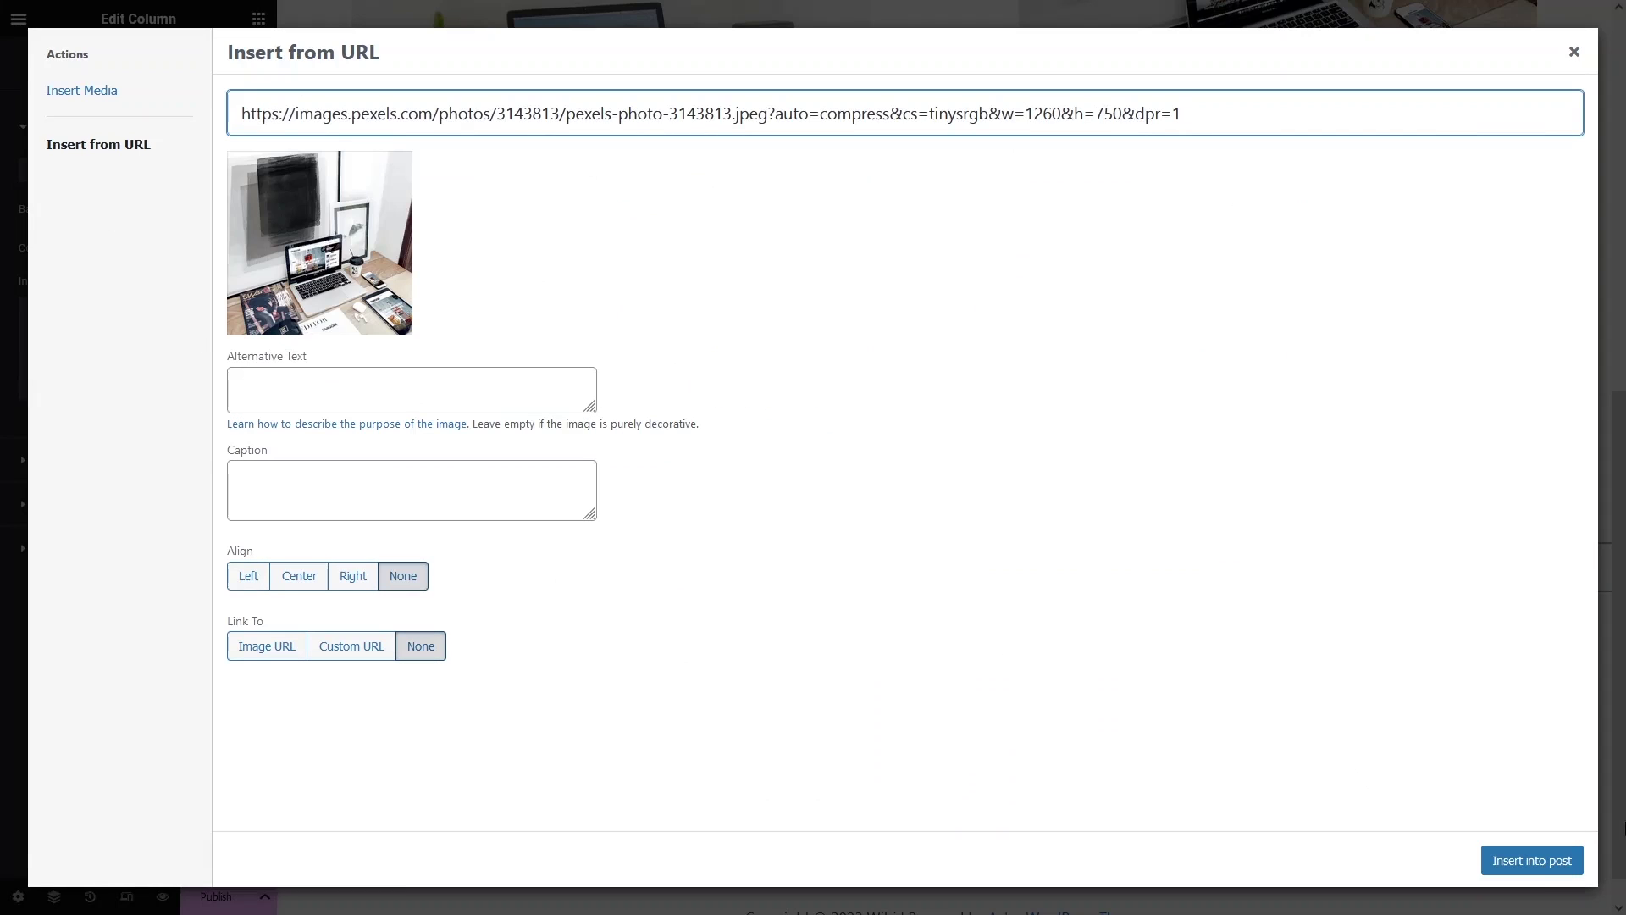
click(1550, 864)
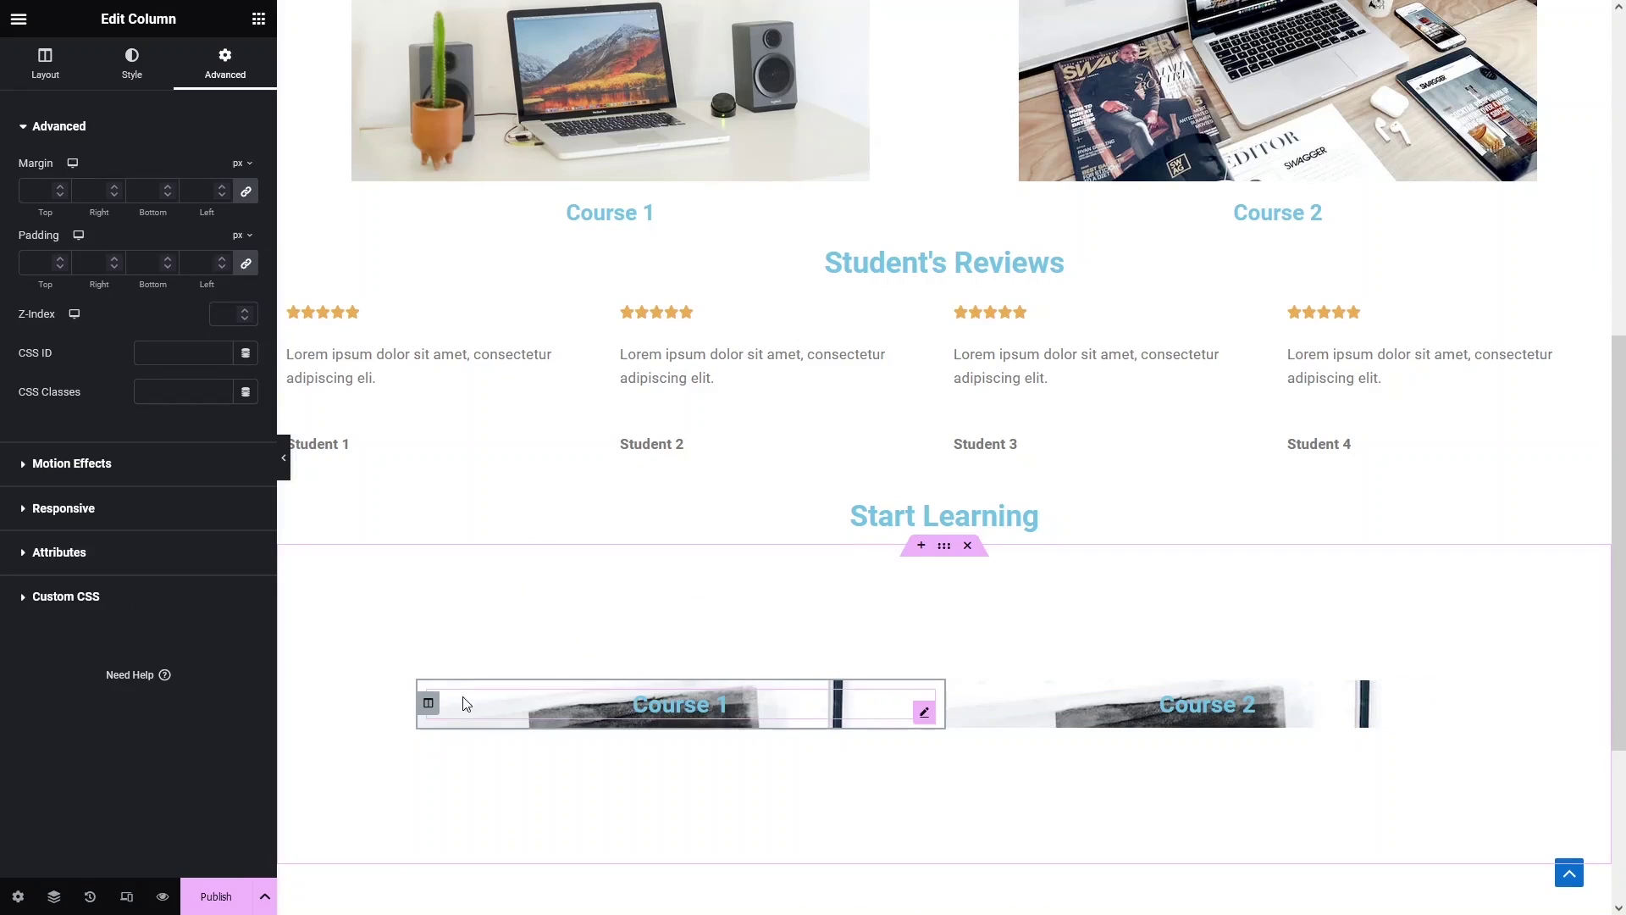
Give the Course 1 column beneath Start Learning 150 px top and bottom padding, 50 px side padding and a 30 px margin on all sides.
click(428, 703)
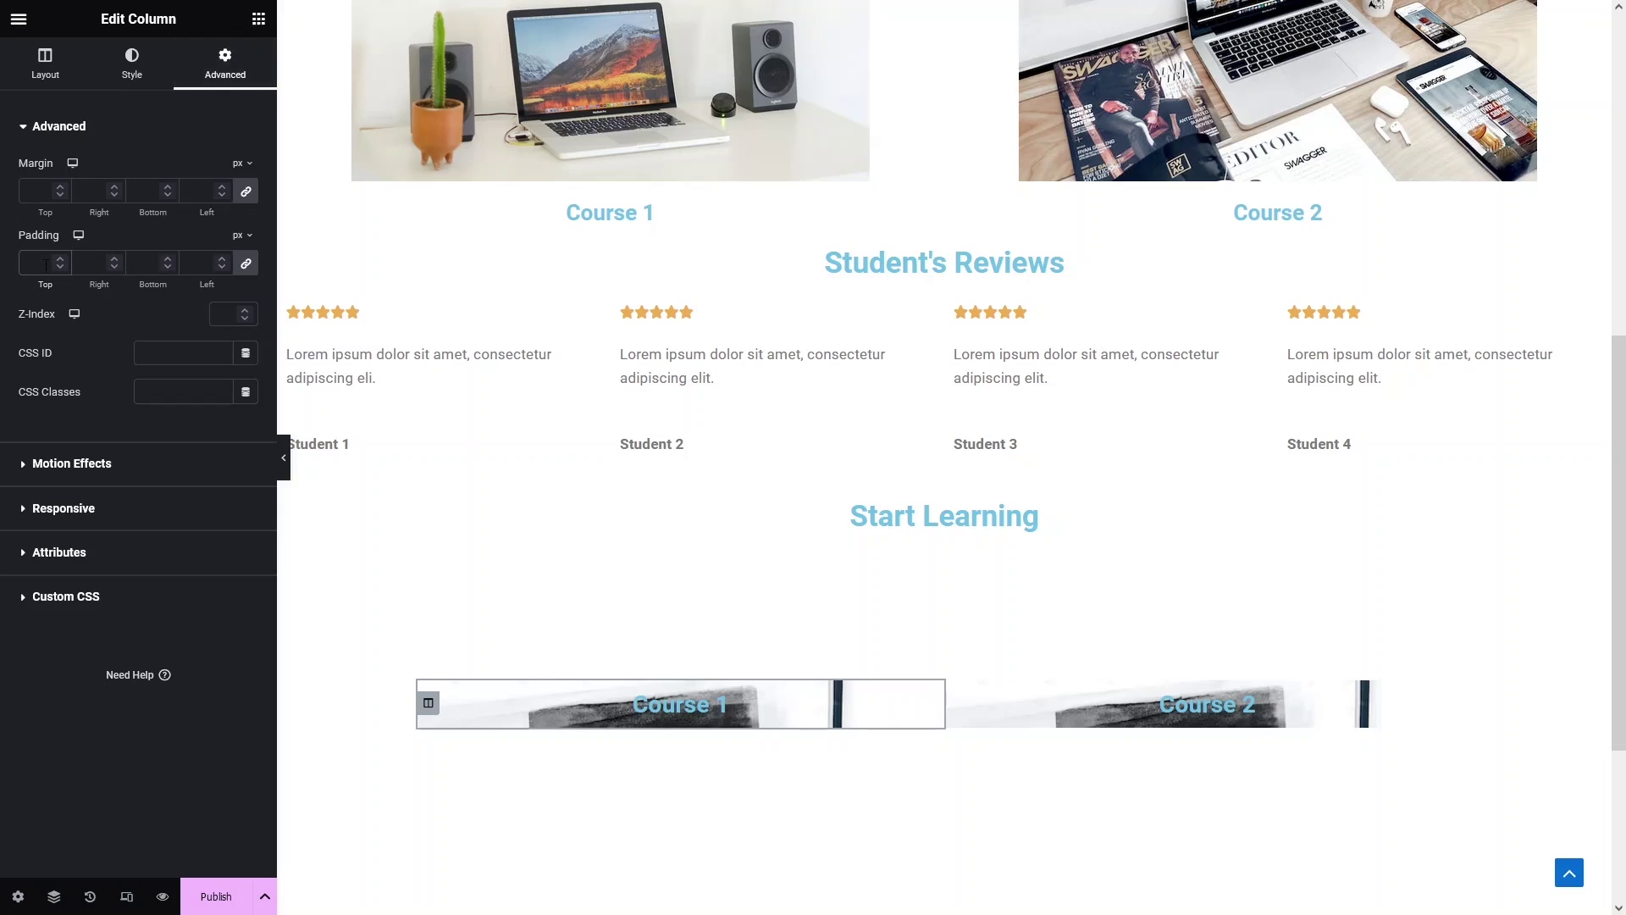
text(150)
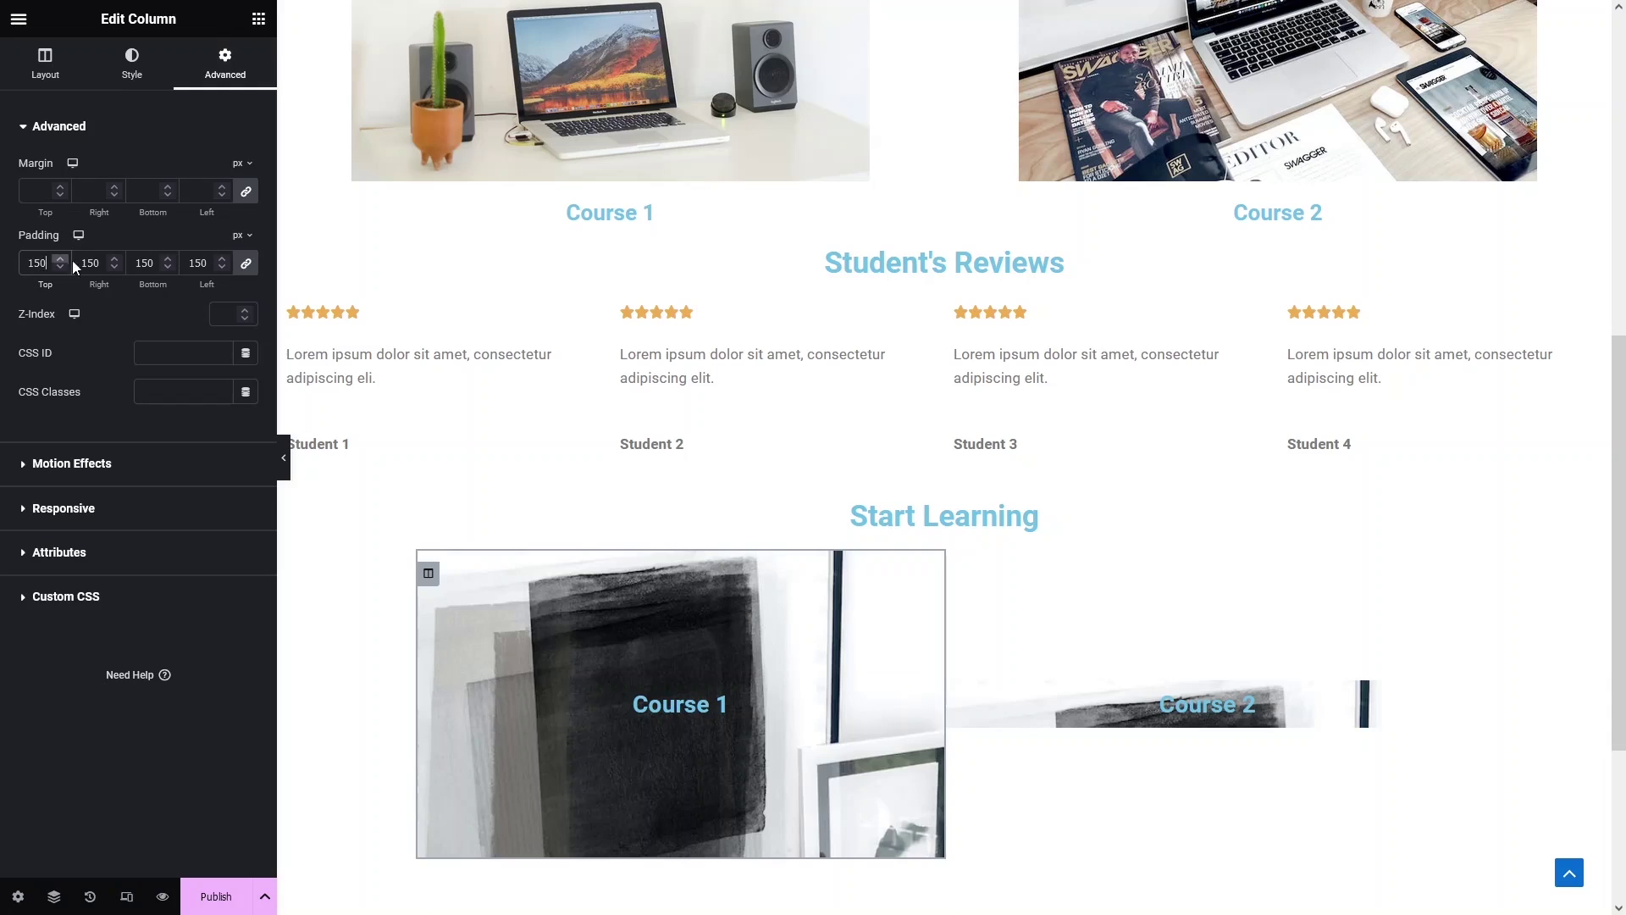
click(246, 263)
drag(102, 264, 71, 267)
text(50)
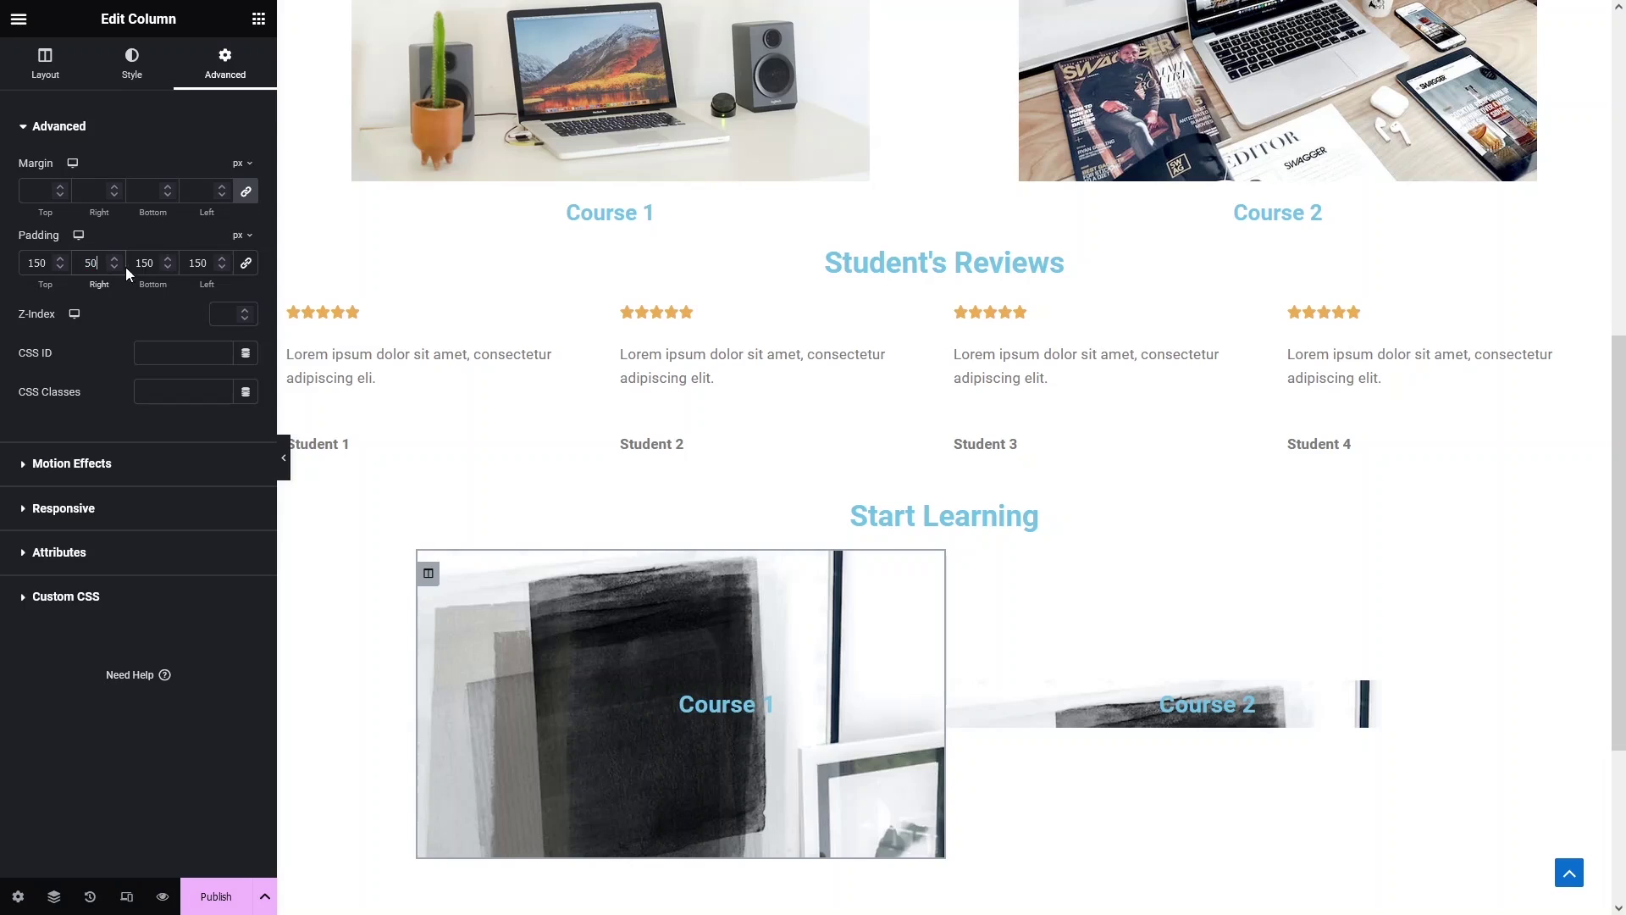
key(Tab)
key(Tab)
text(50)
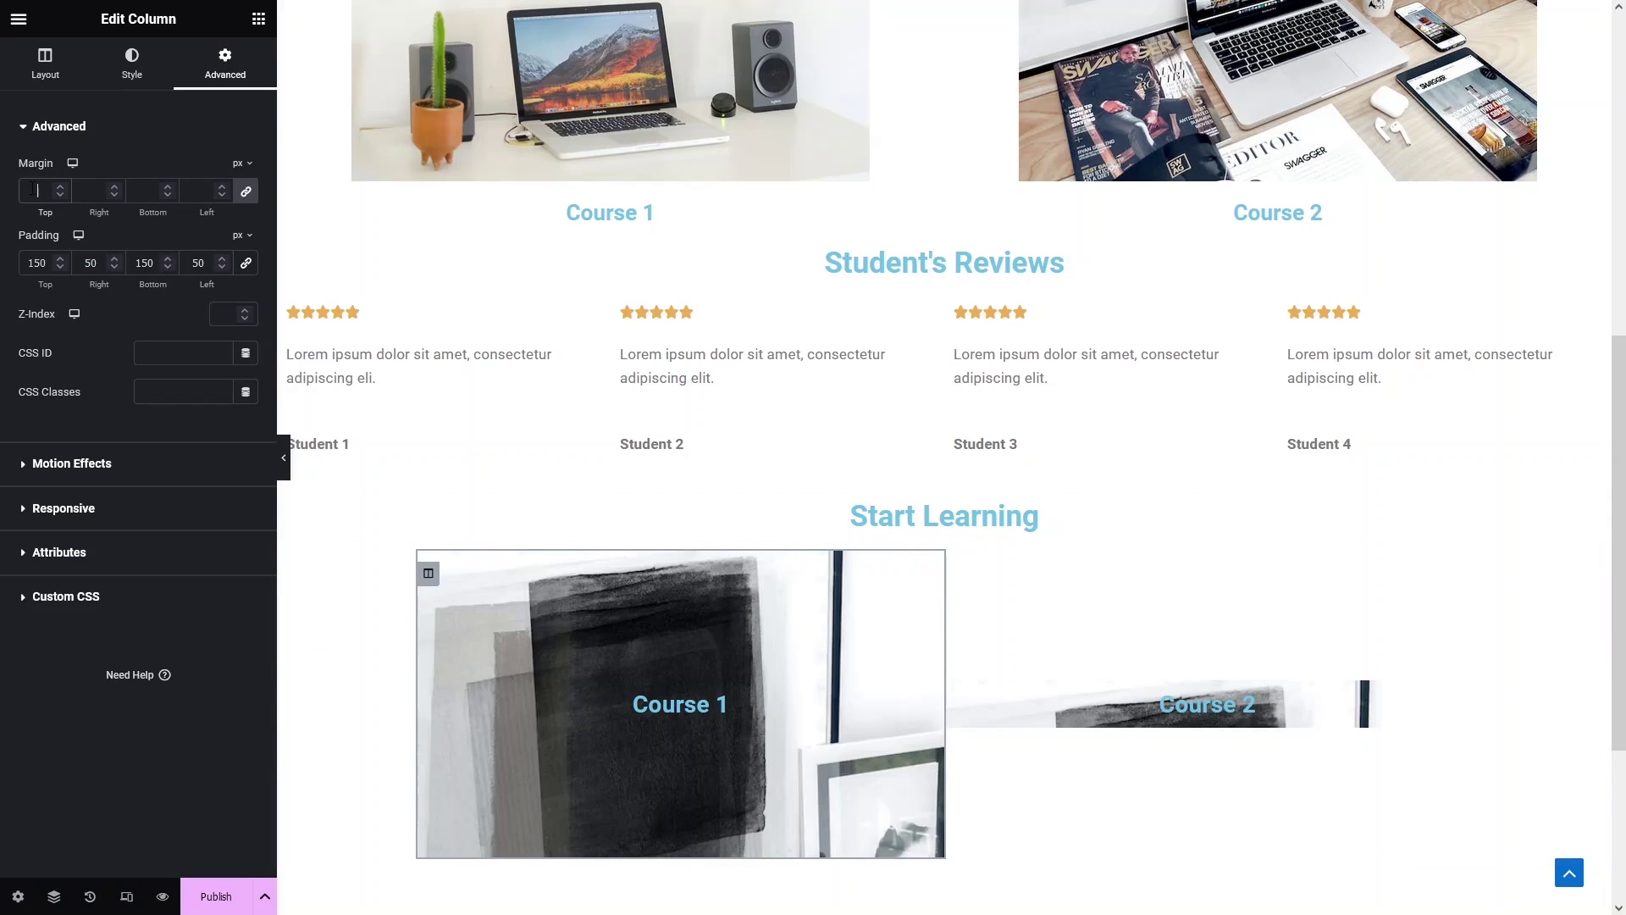
text(30)
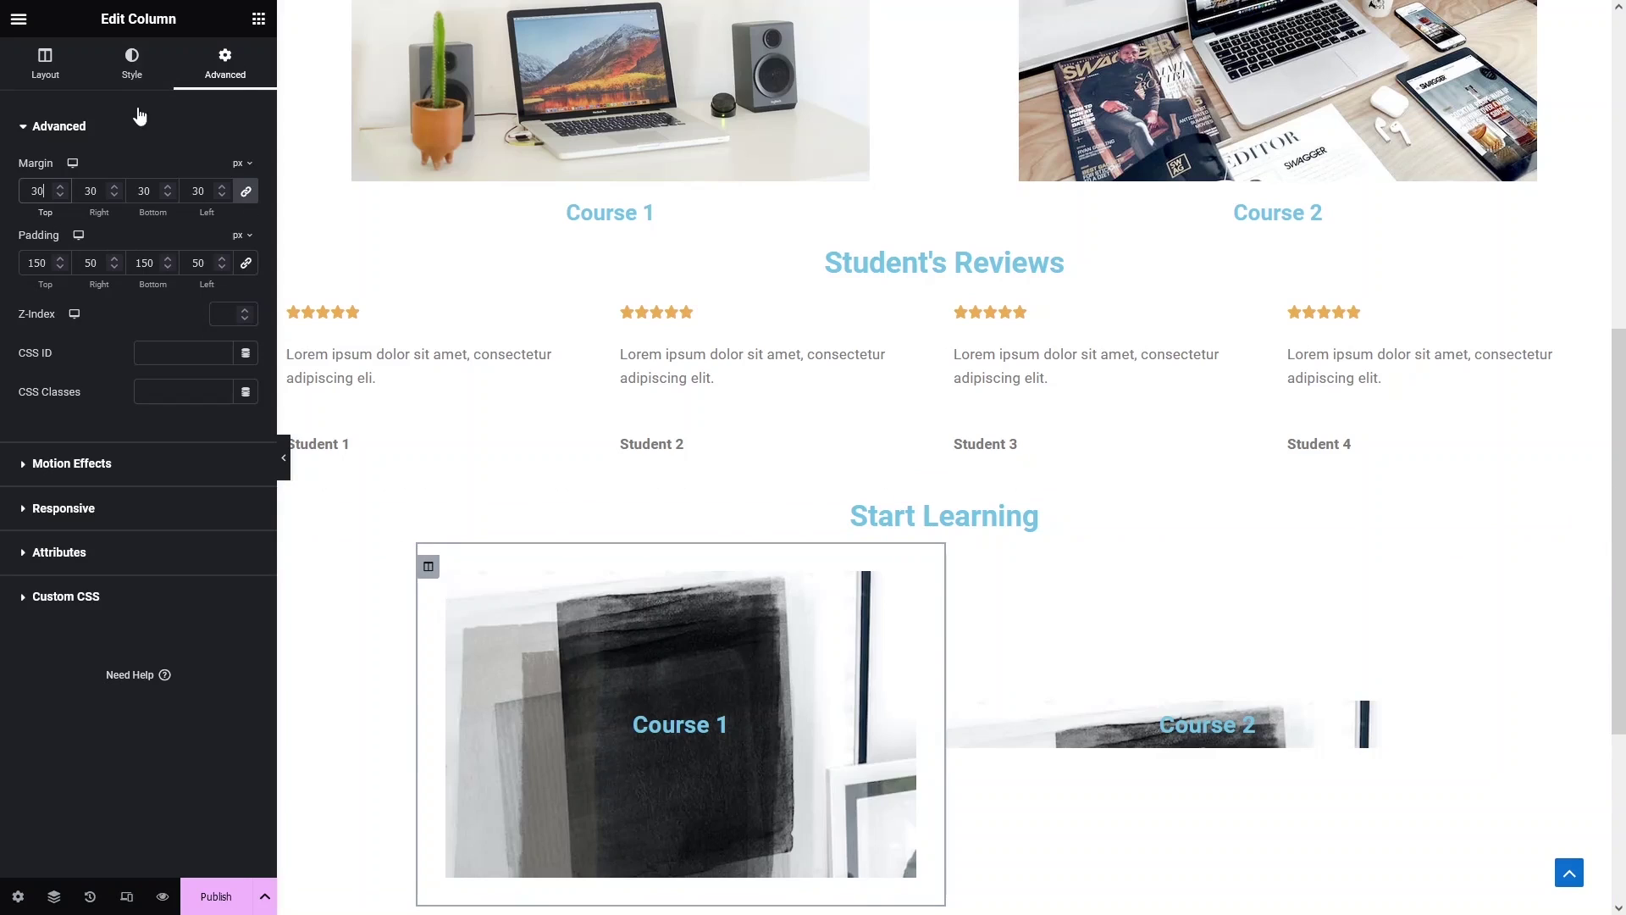
Set the Course 1 column's background image position to Center Center and its display size to Cover.
scroll(144, 255, down, 1)
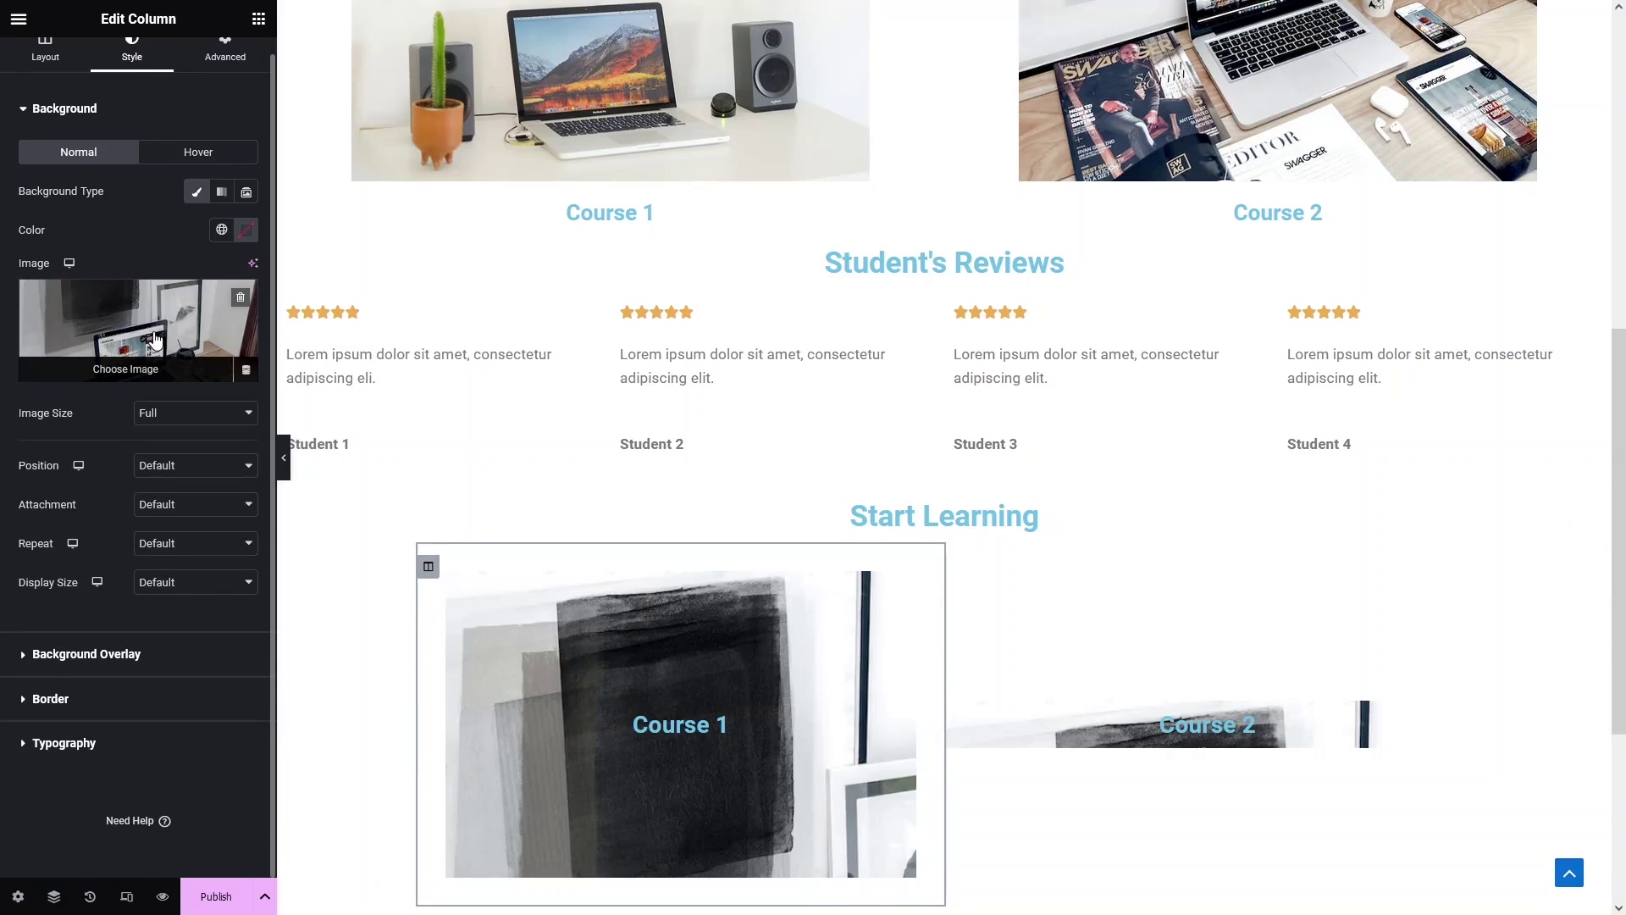
click(226, 475)
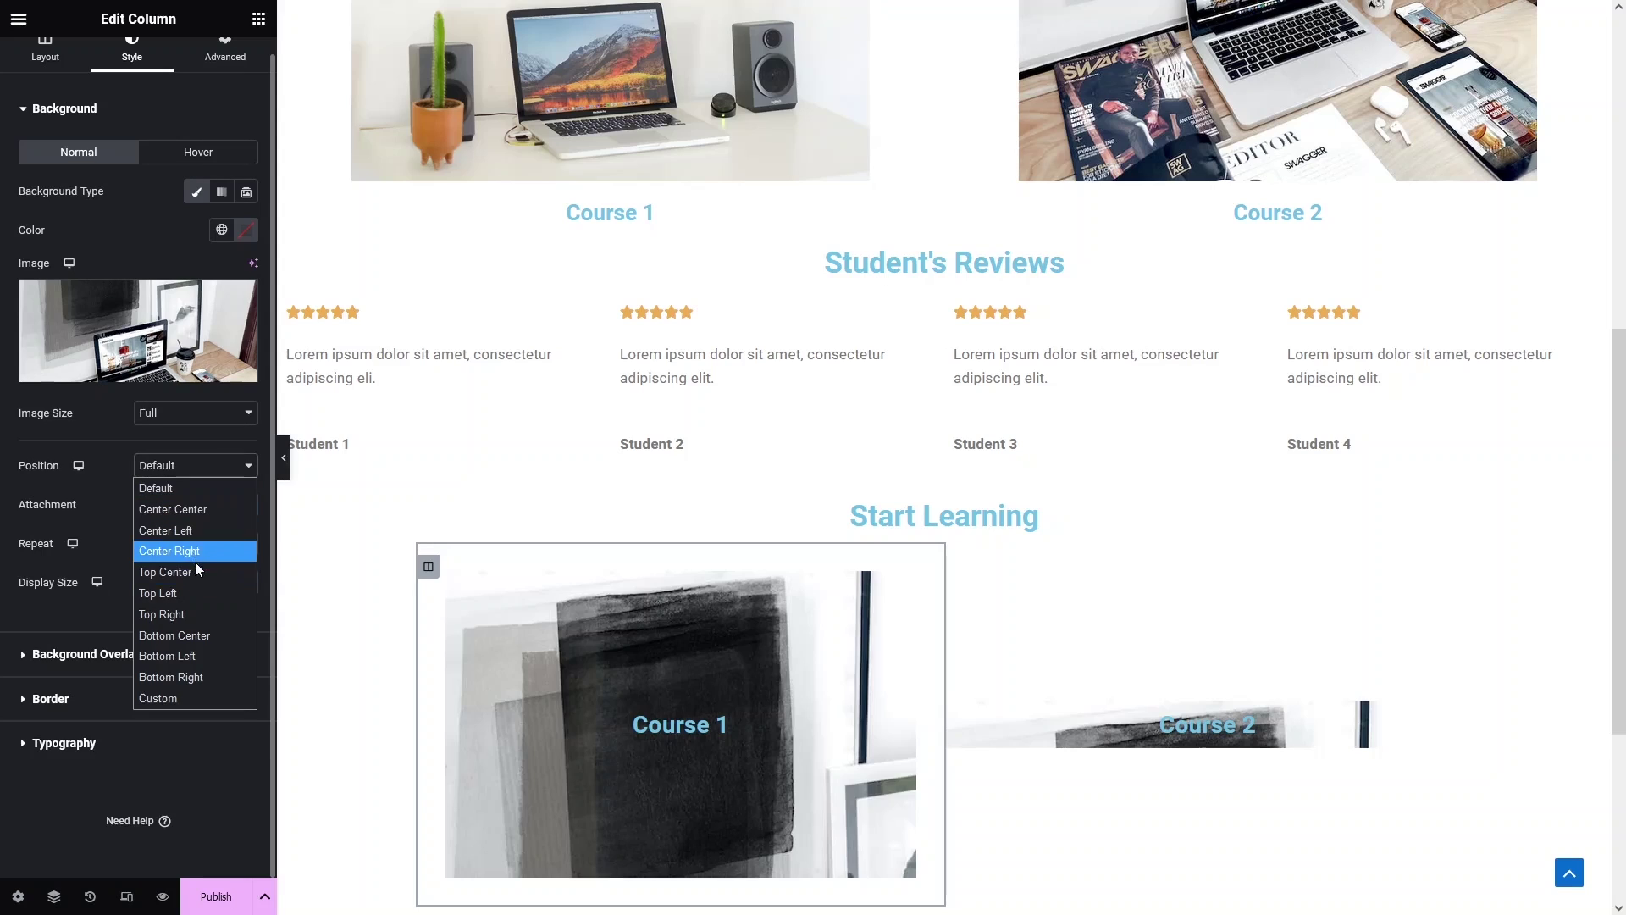
click(173, 509)
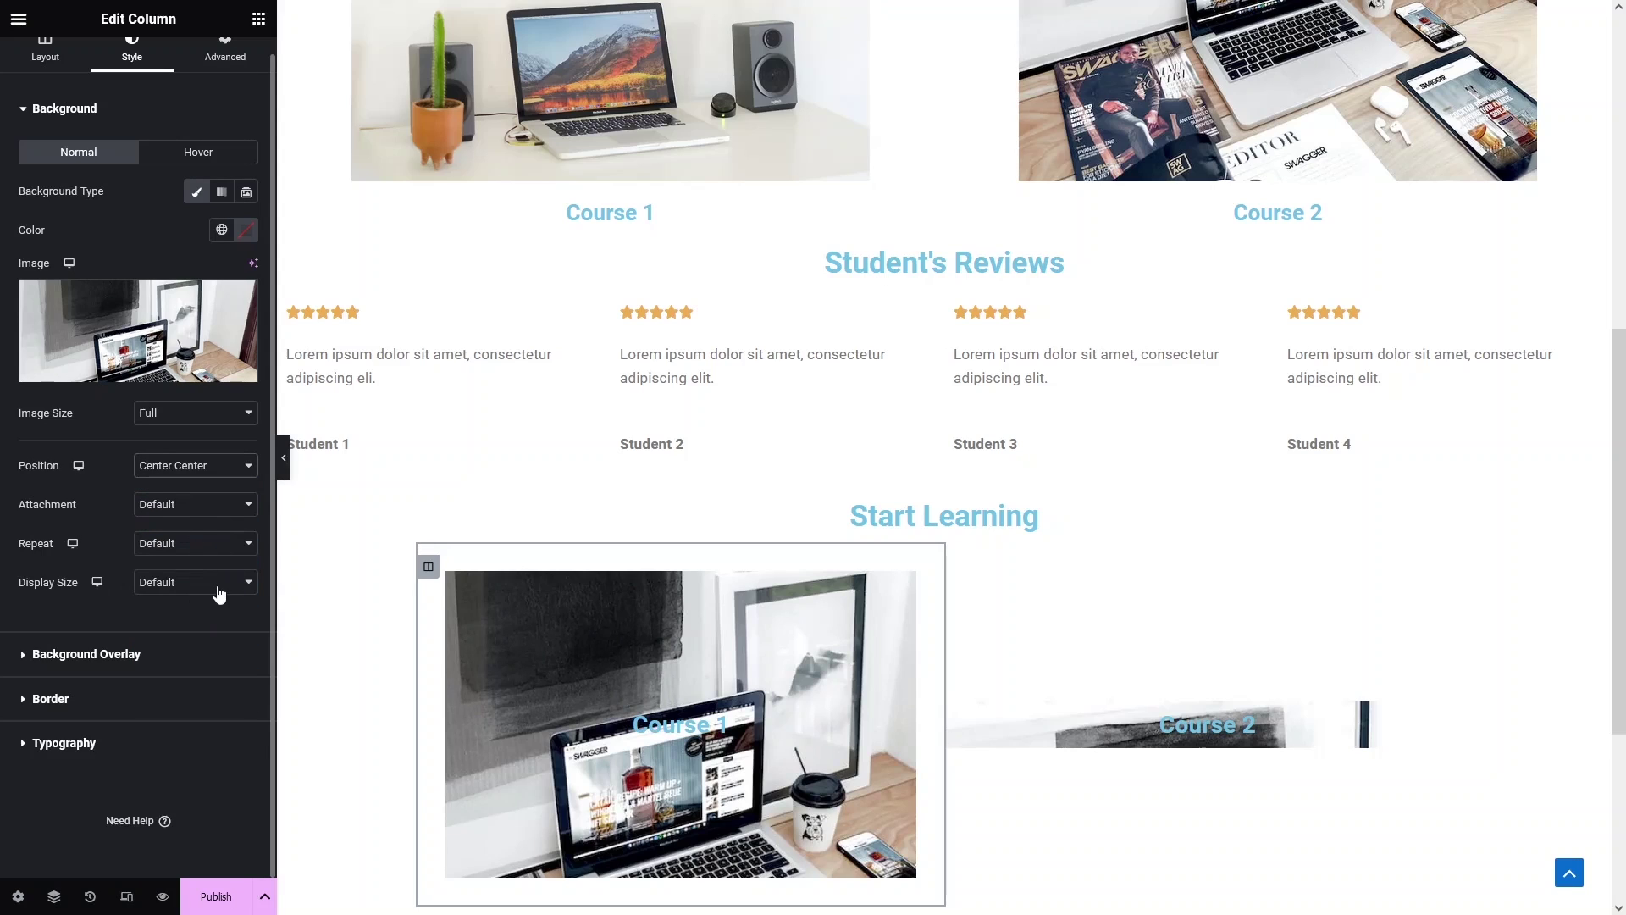
click(217, 588)
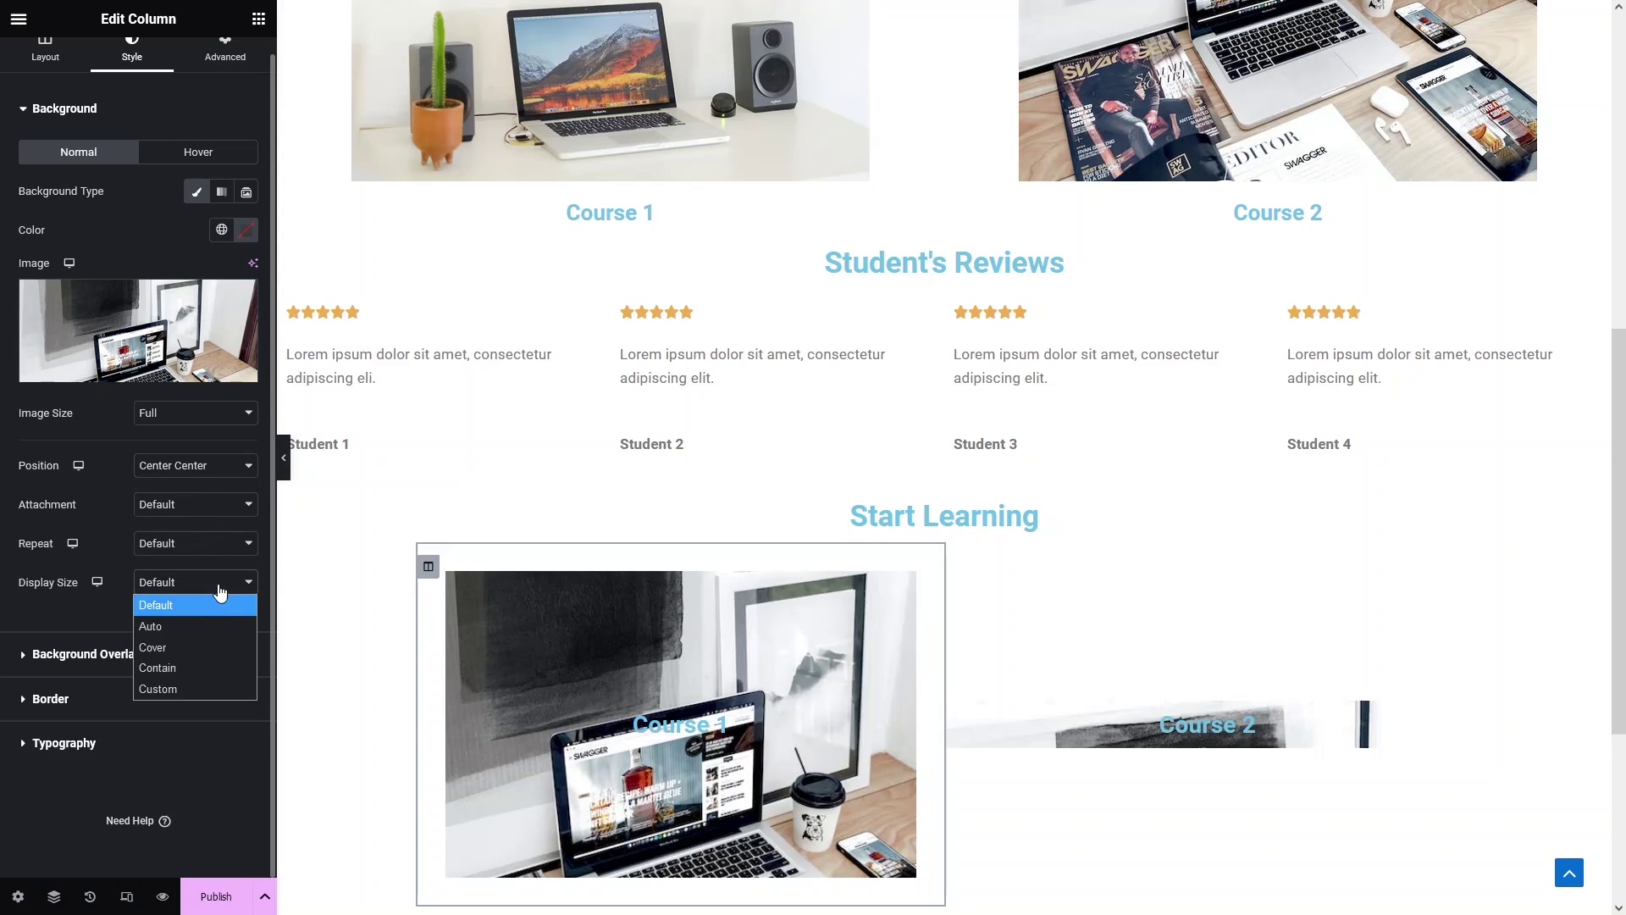
click(189, 646)
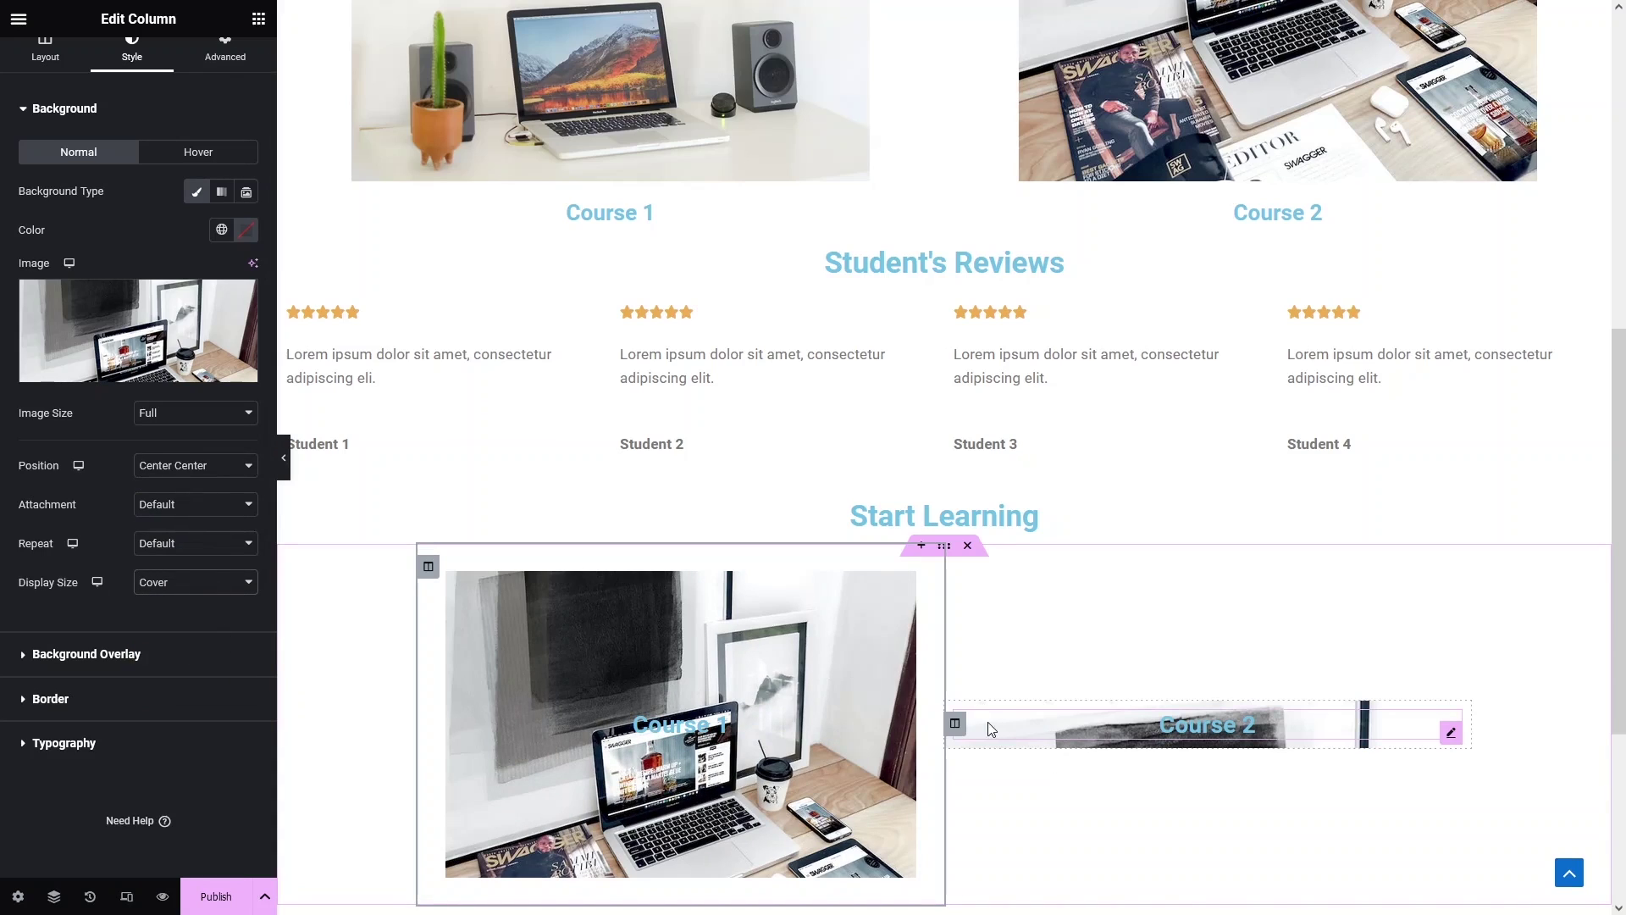
Give the Course 2 column beneath Start Learning 150 px top and bottom padding, 50 px side padding and a 30 px margin on all sides.
click(954, 725)
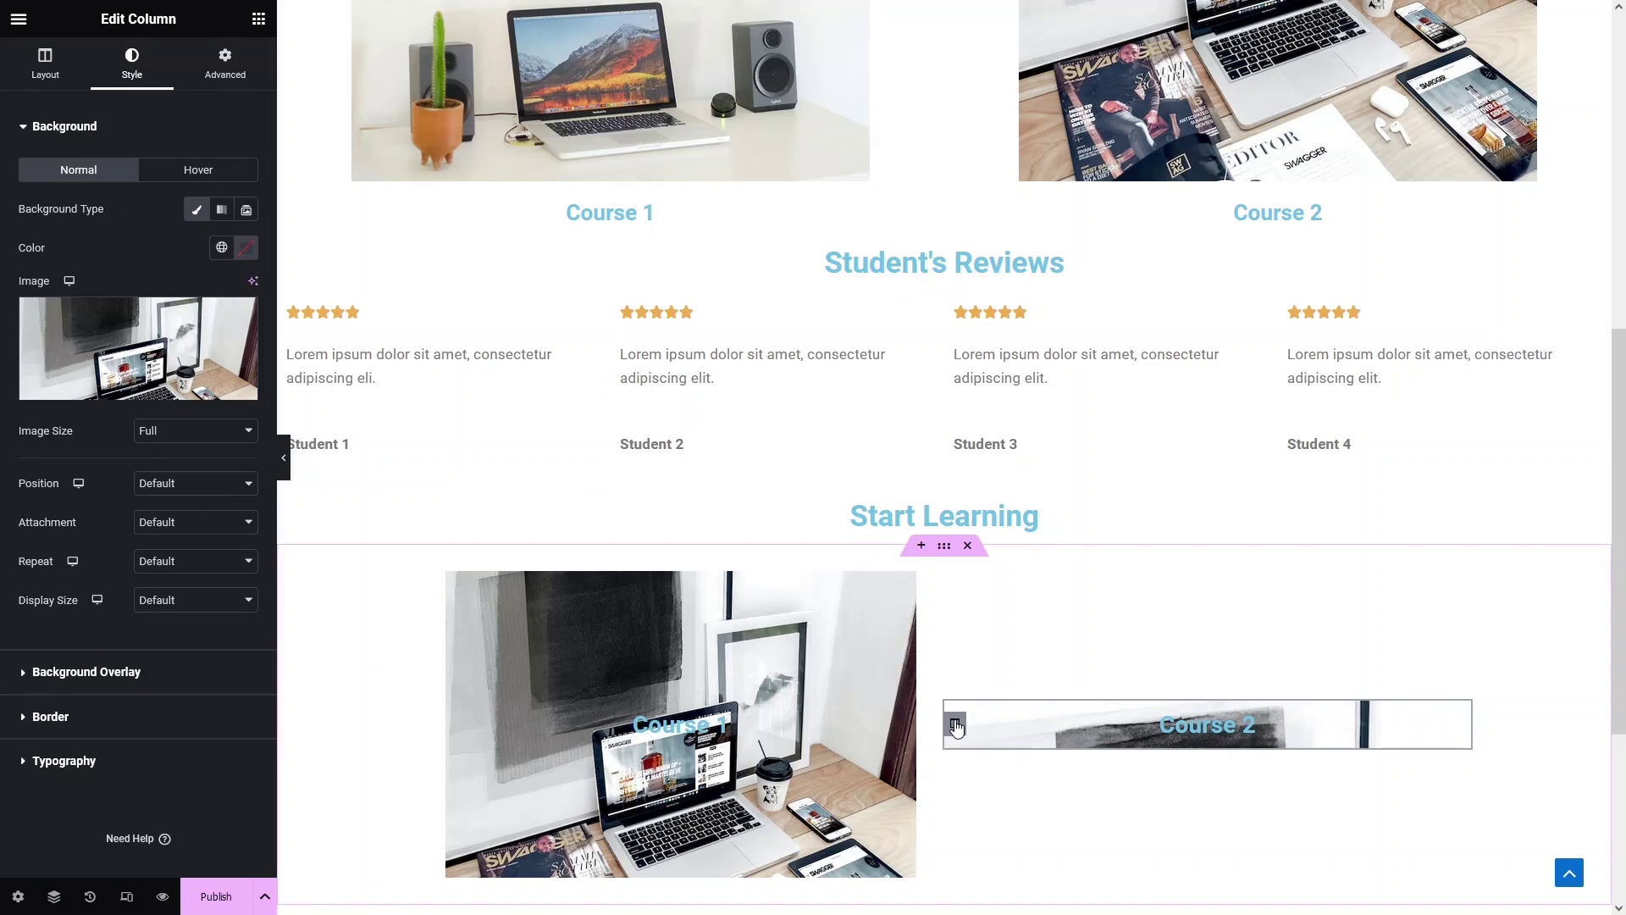
click(214, 68)
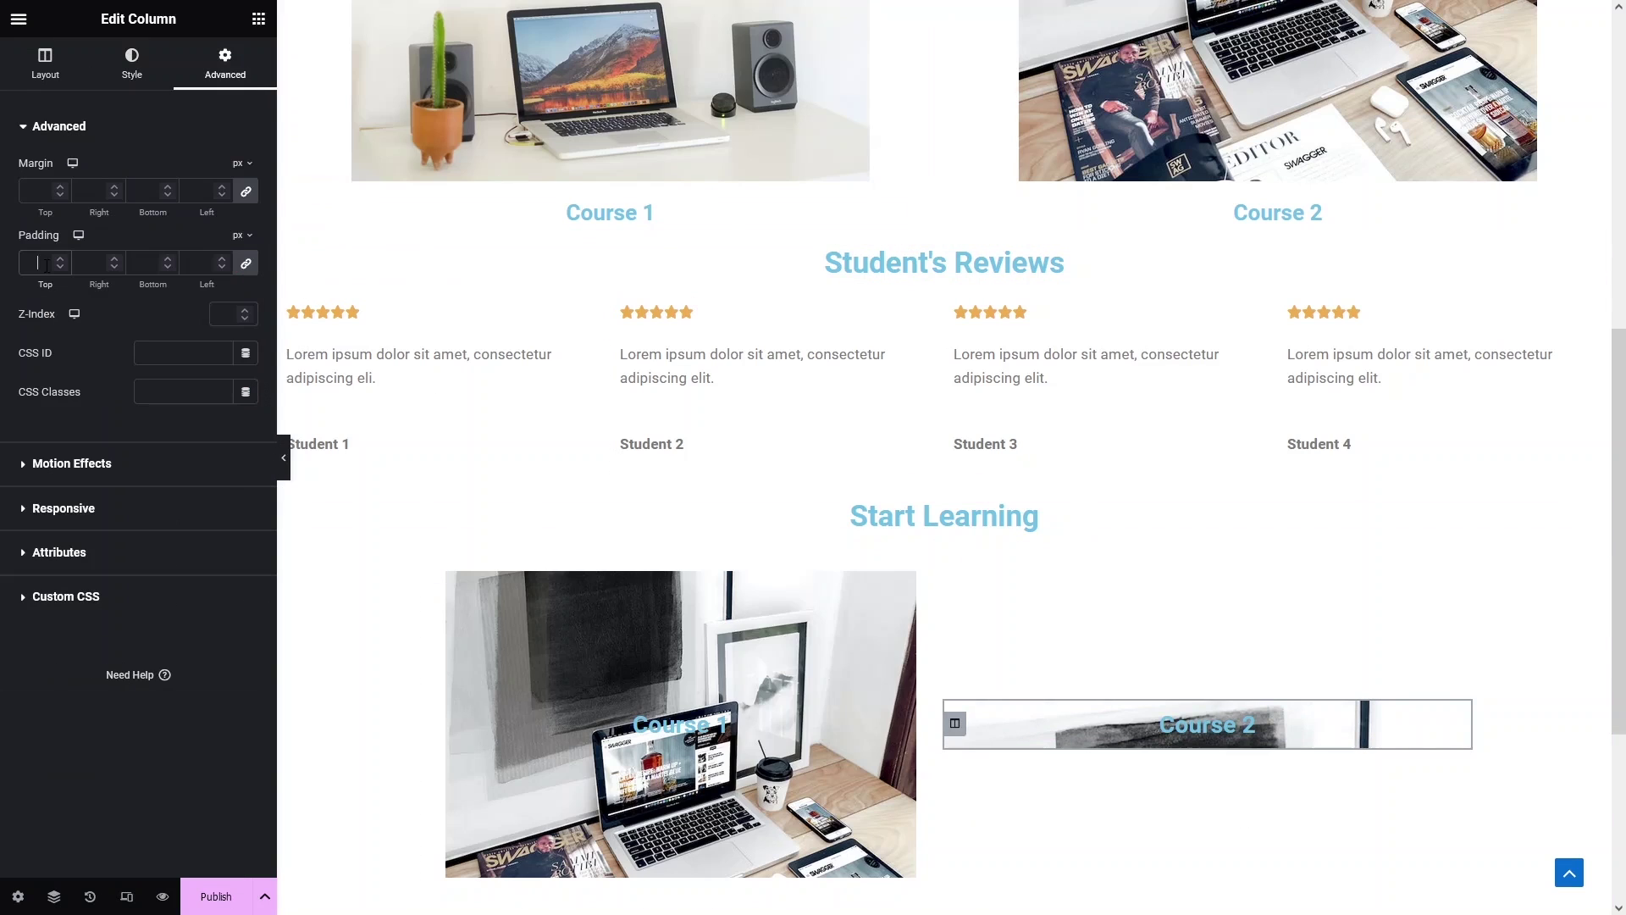
click(36, 263)
text(150)
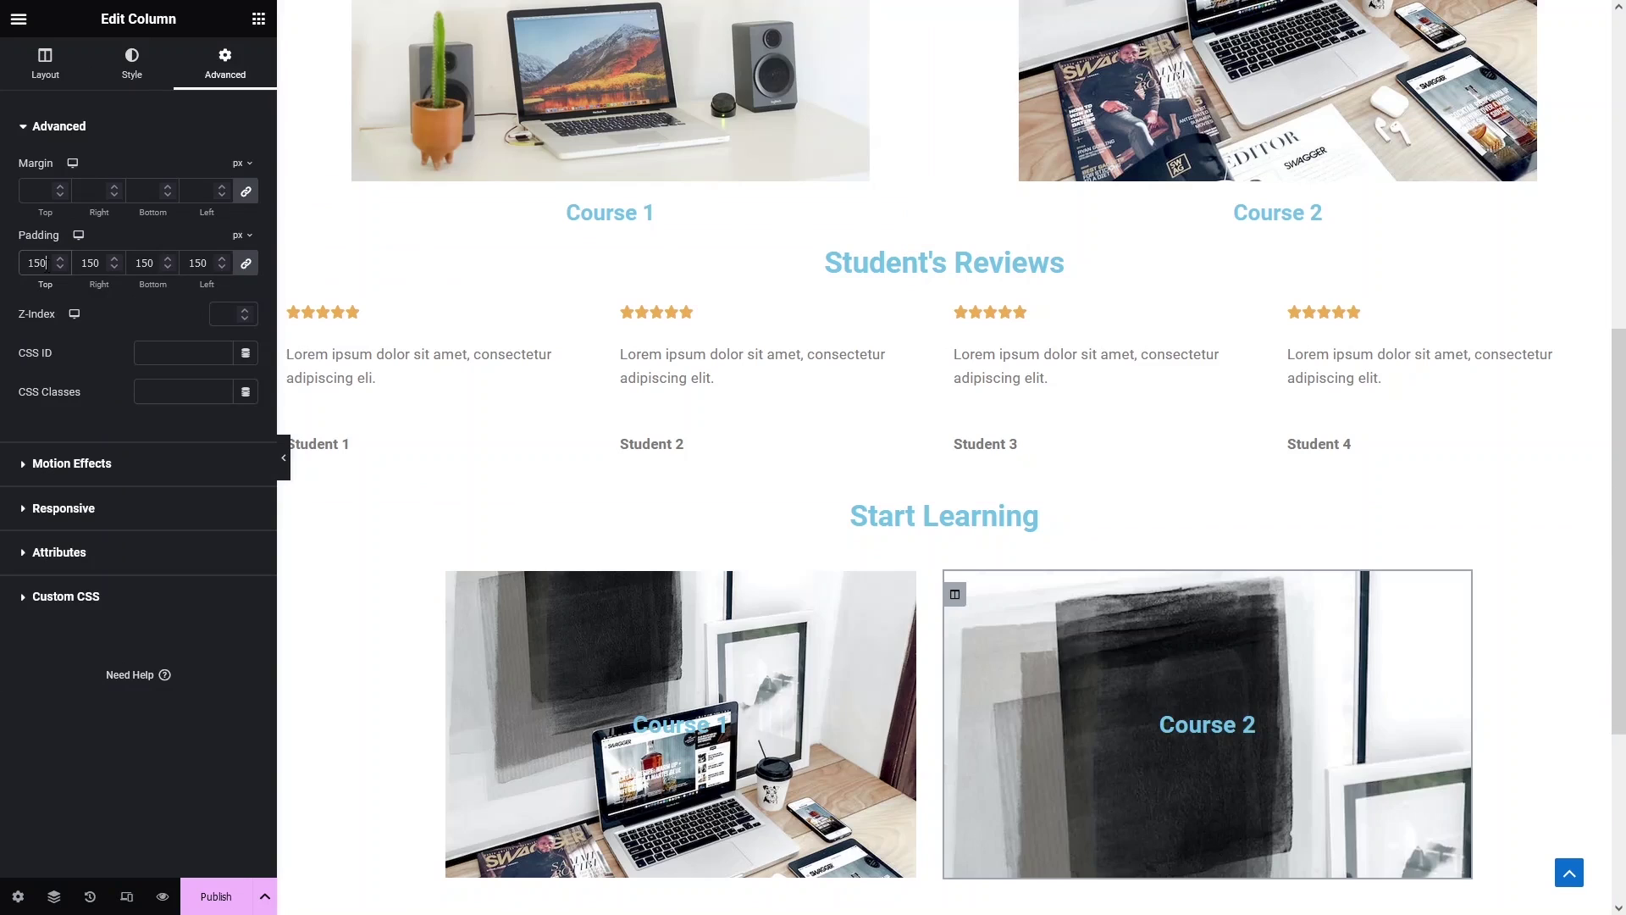
click(246, 263)
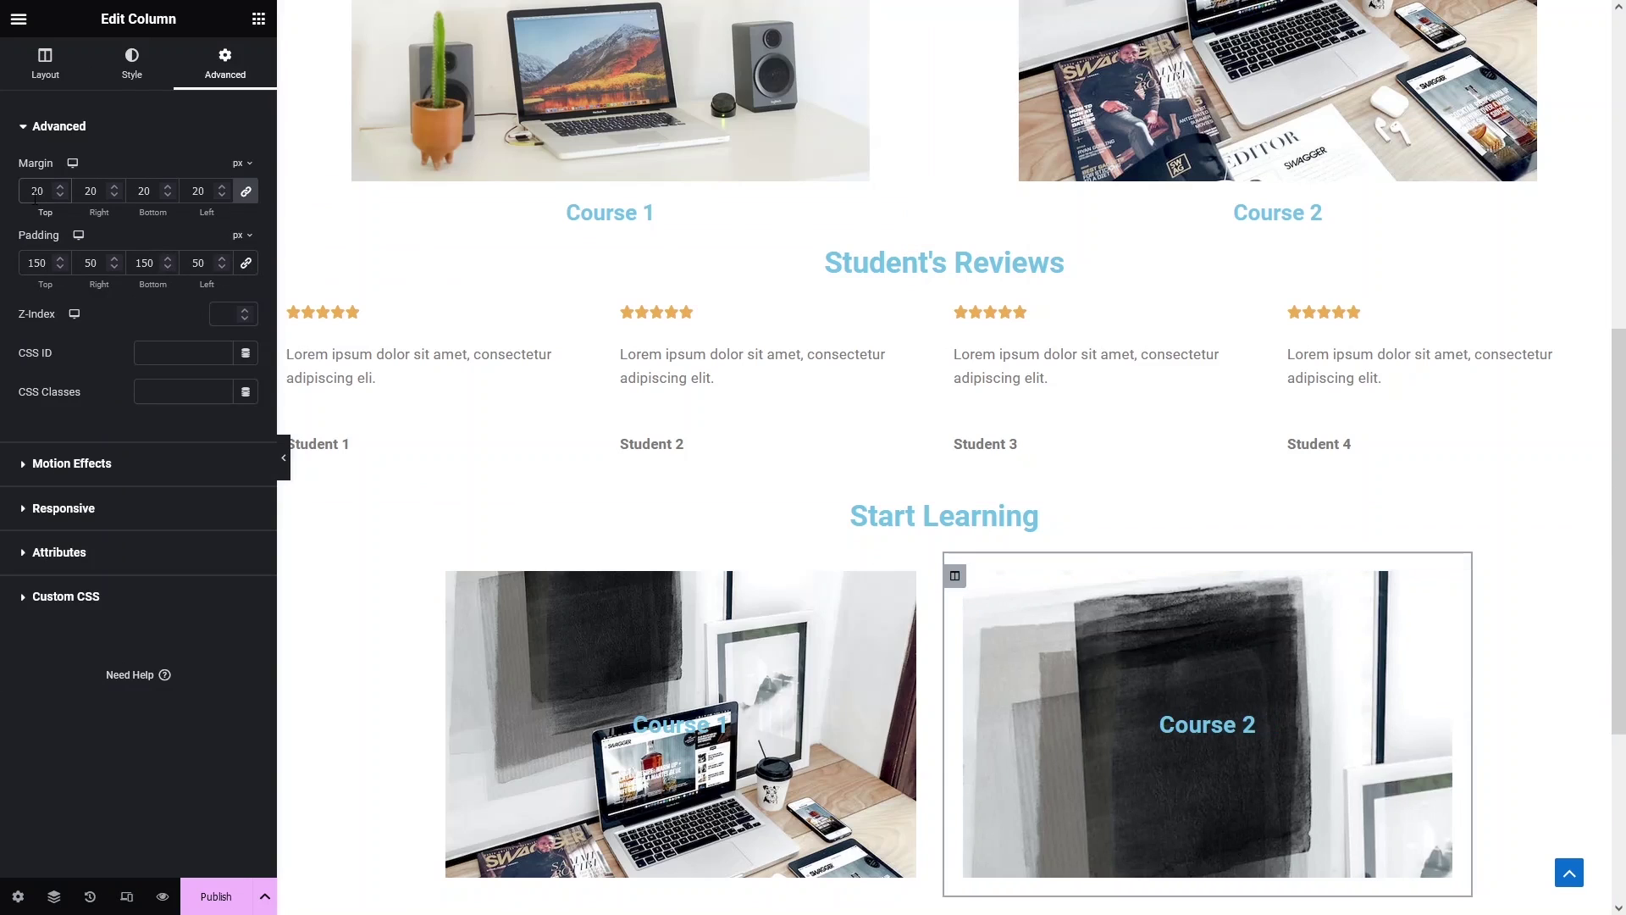
click(136, 70)
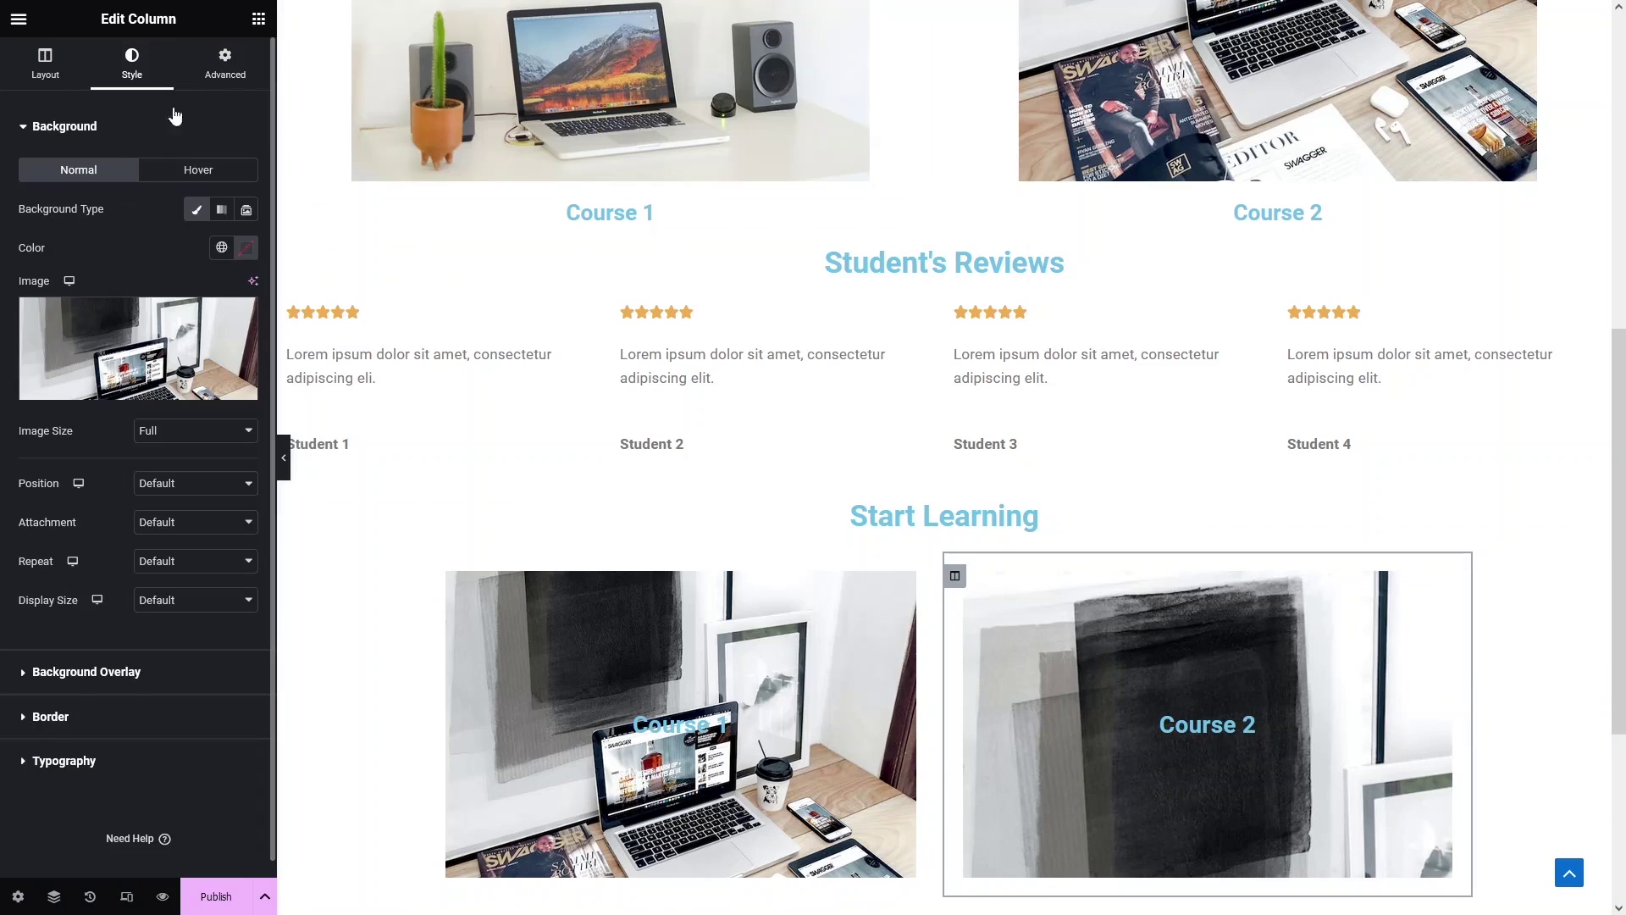
click(224, 69)
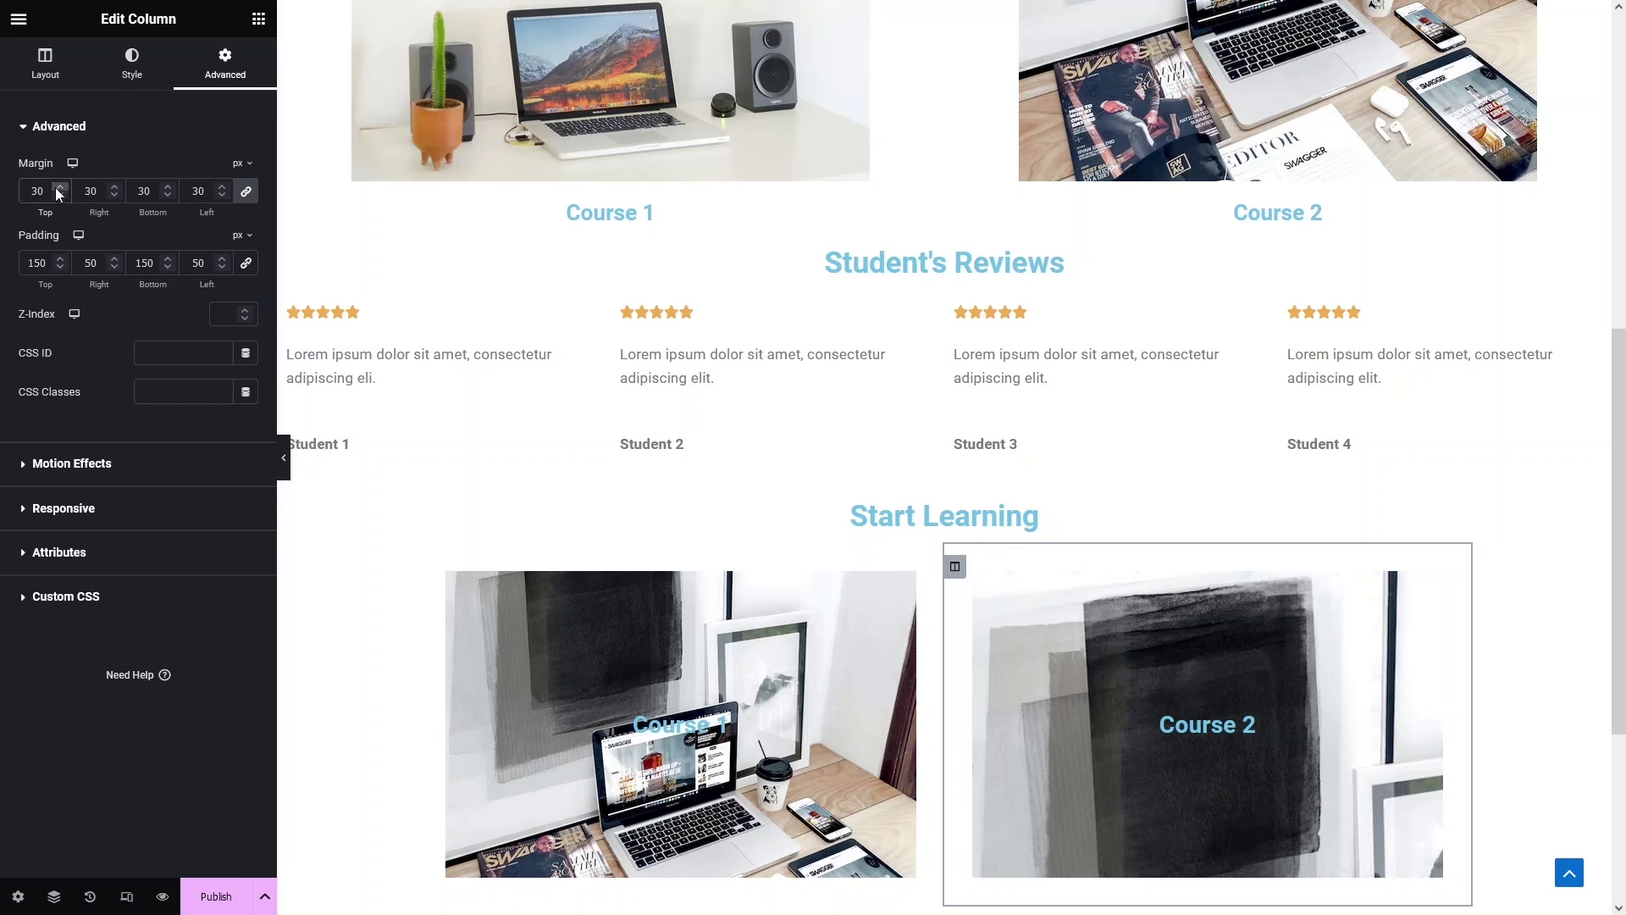
Set the Course 2 column's background image position to Center Center and its display size to Cover.
click(131, 63)
click(195, 483)
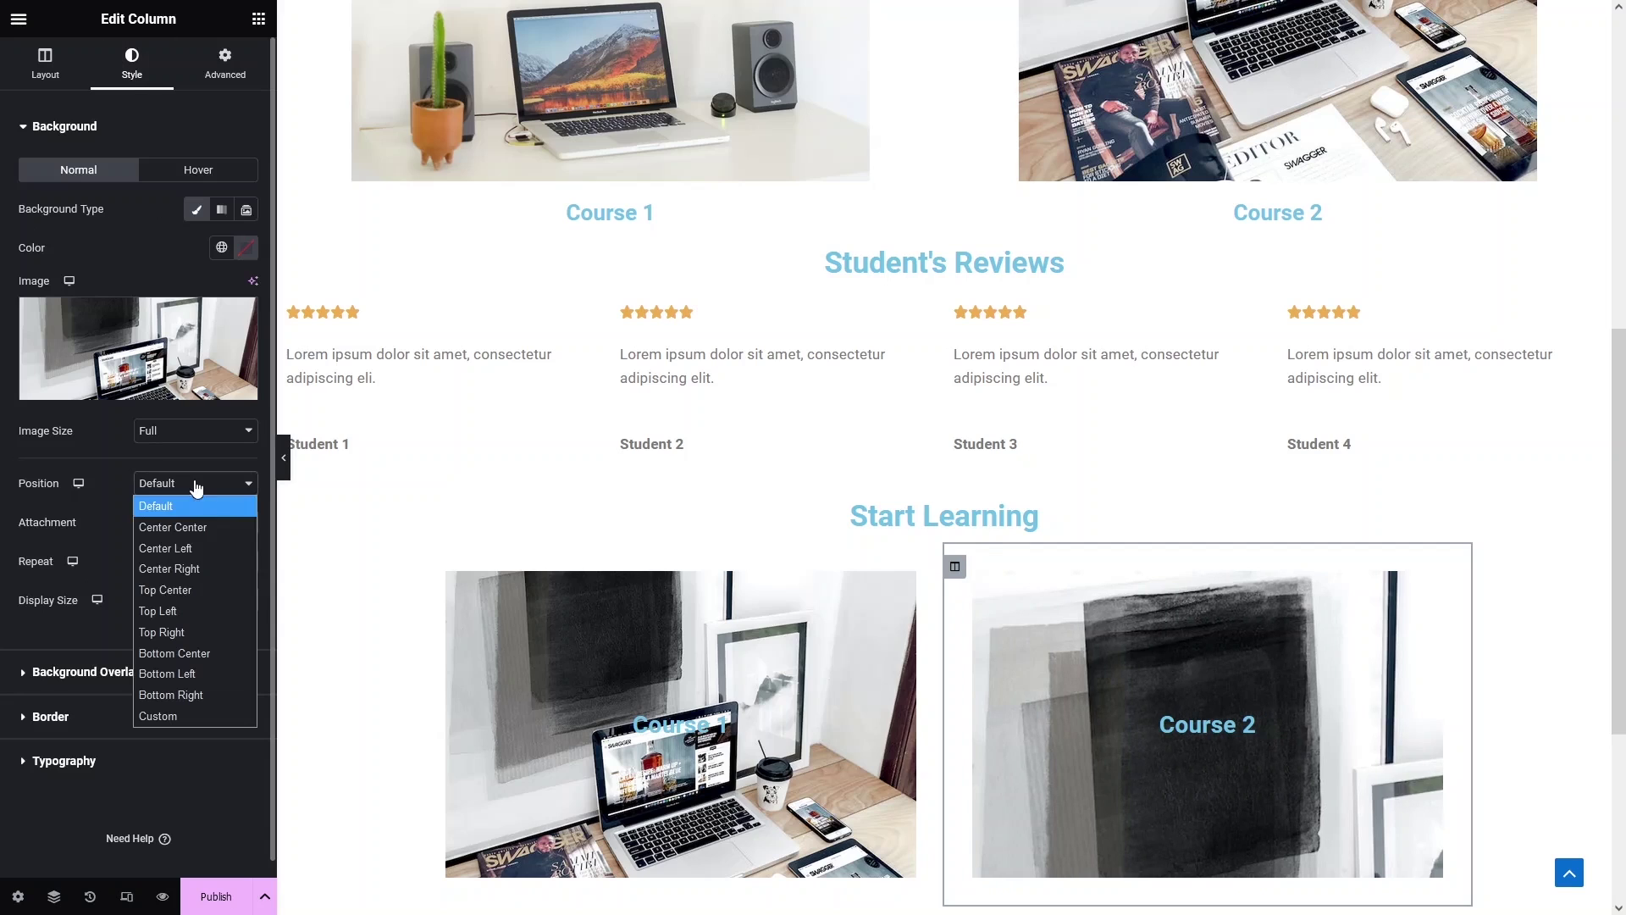
click(188, 528)
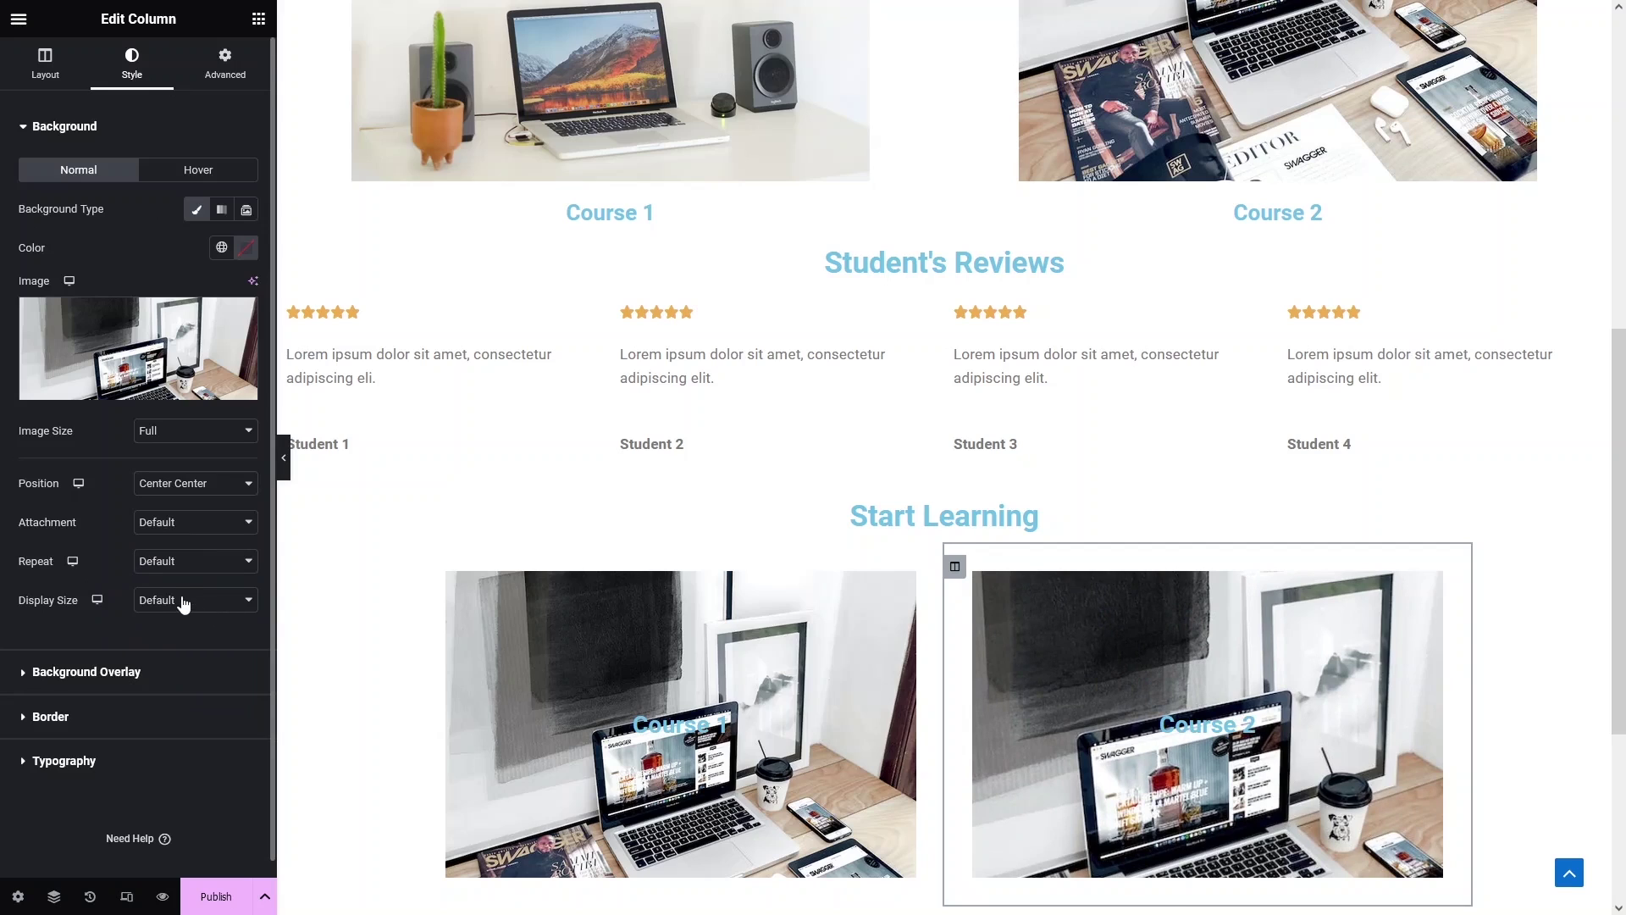
click(189, 602)
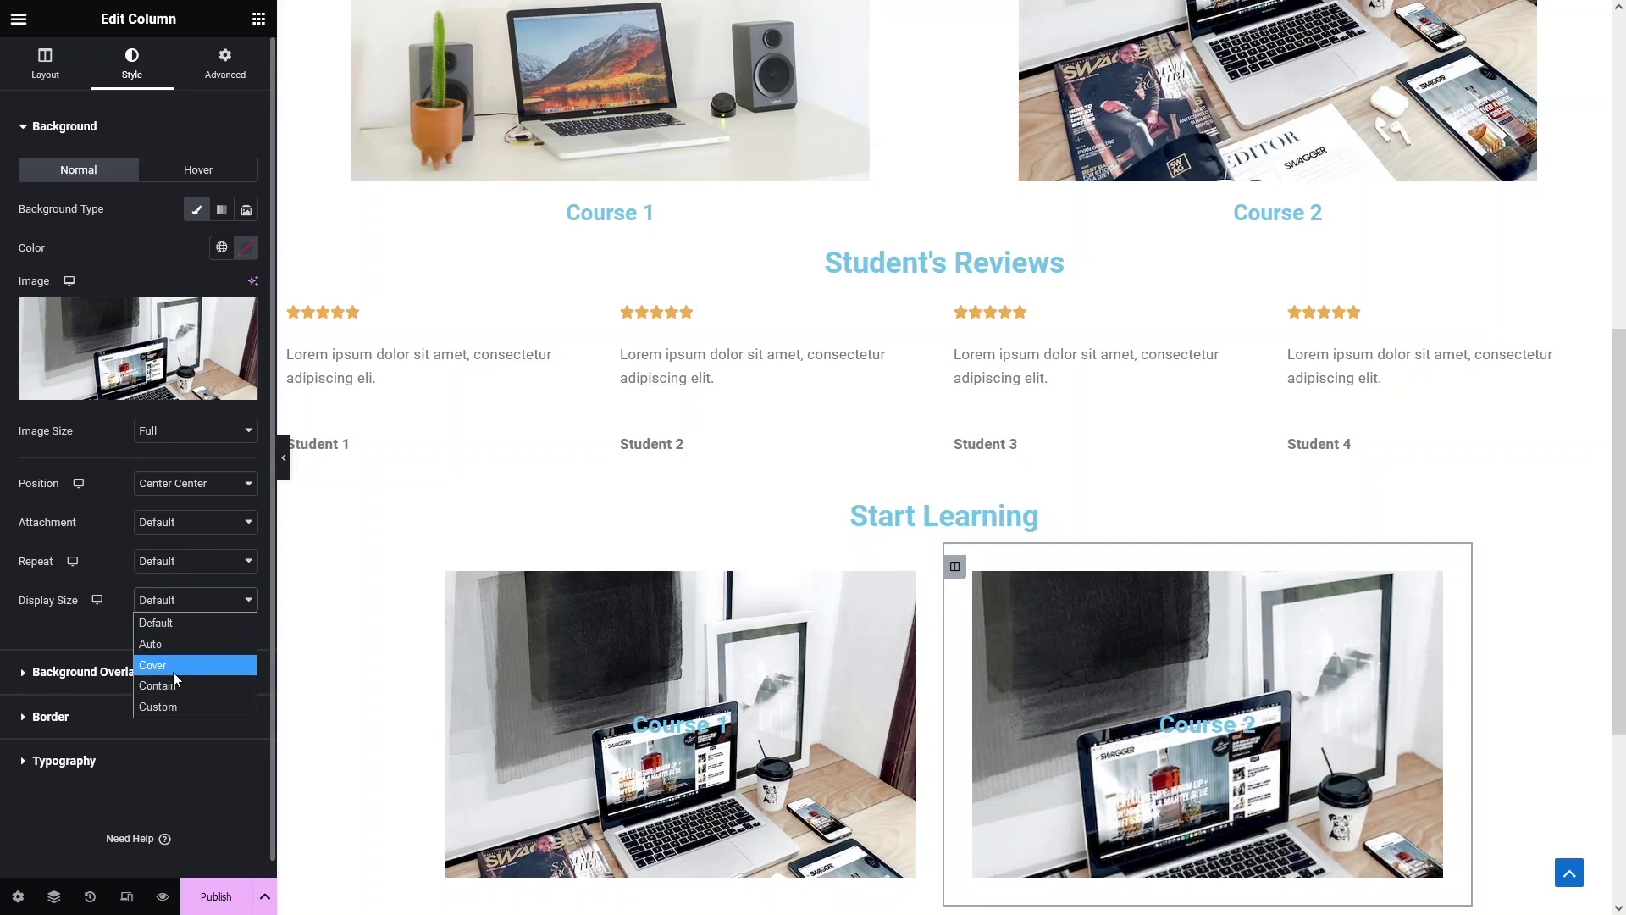
click(173, 672)
Add a classic background overlay in black (#000000) to the Course 2 column beneath Start Learning.
scroll(356, 648, down, 2)
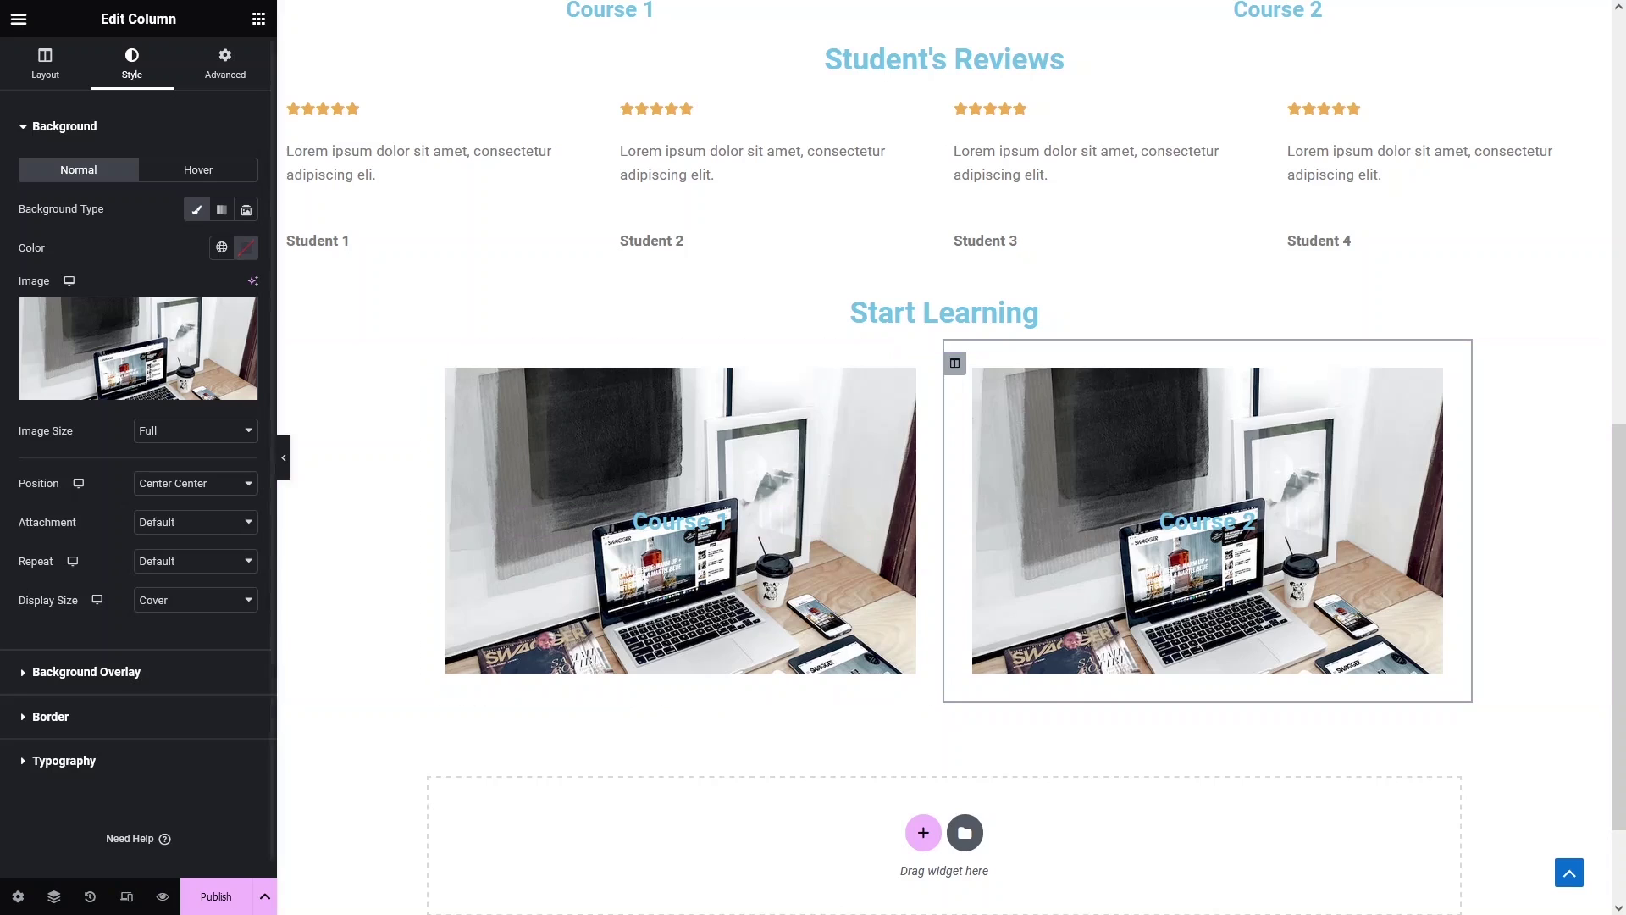
click(83, 674)
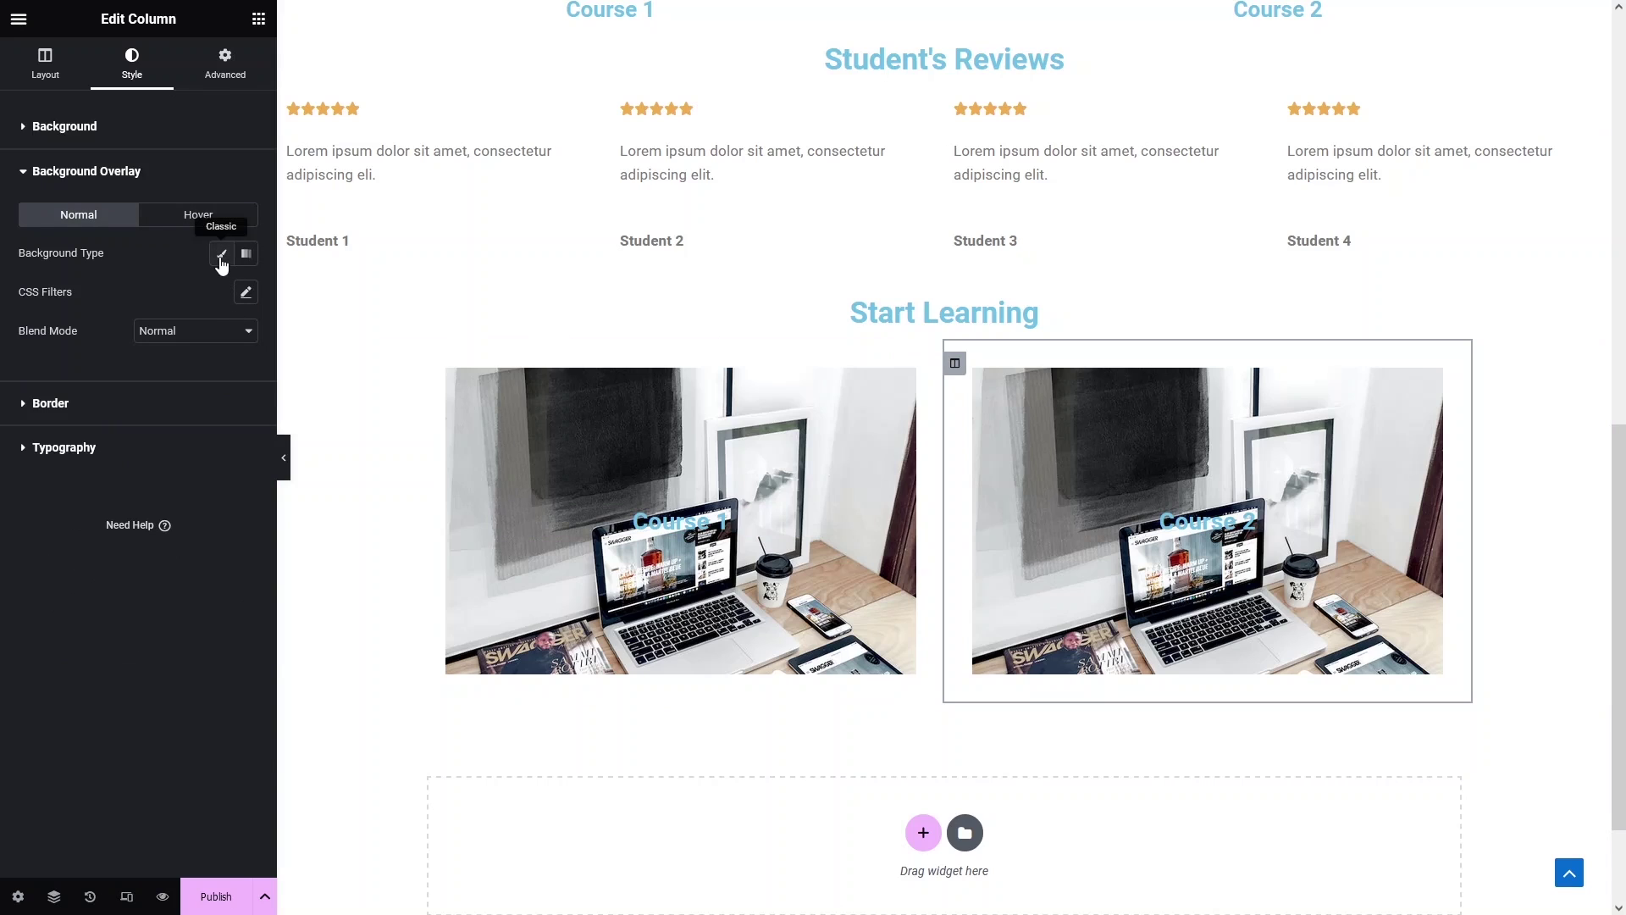
click(220, 254)
click(246, 292)
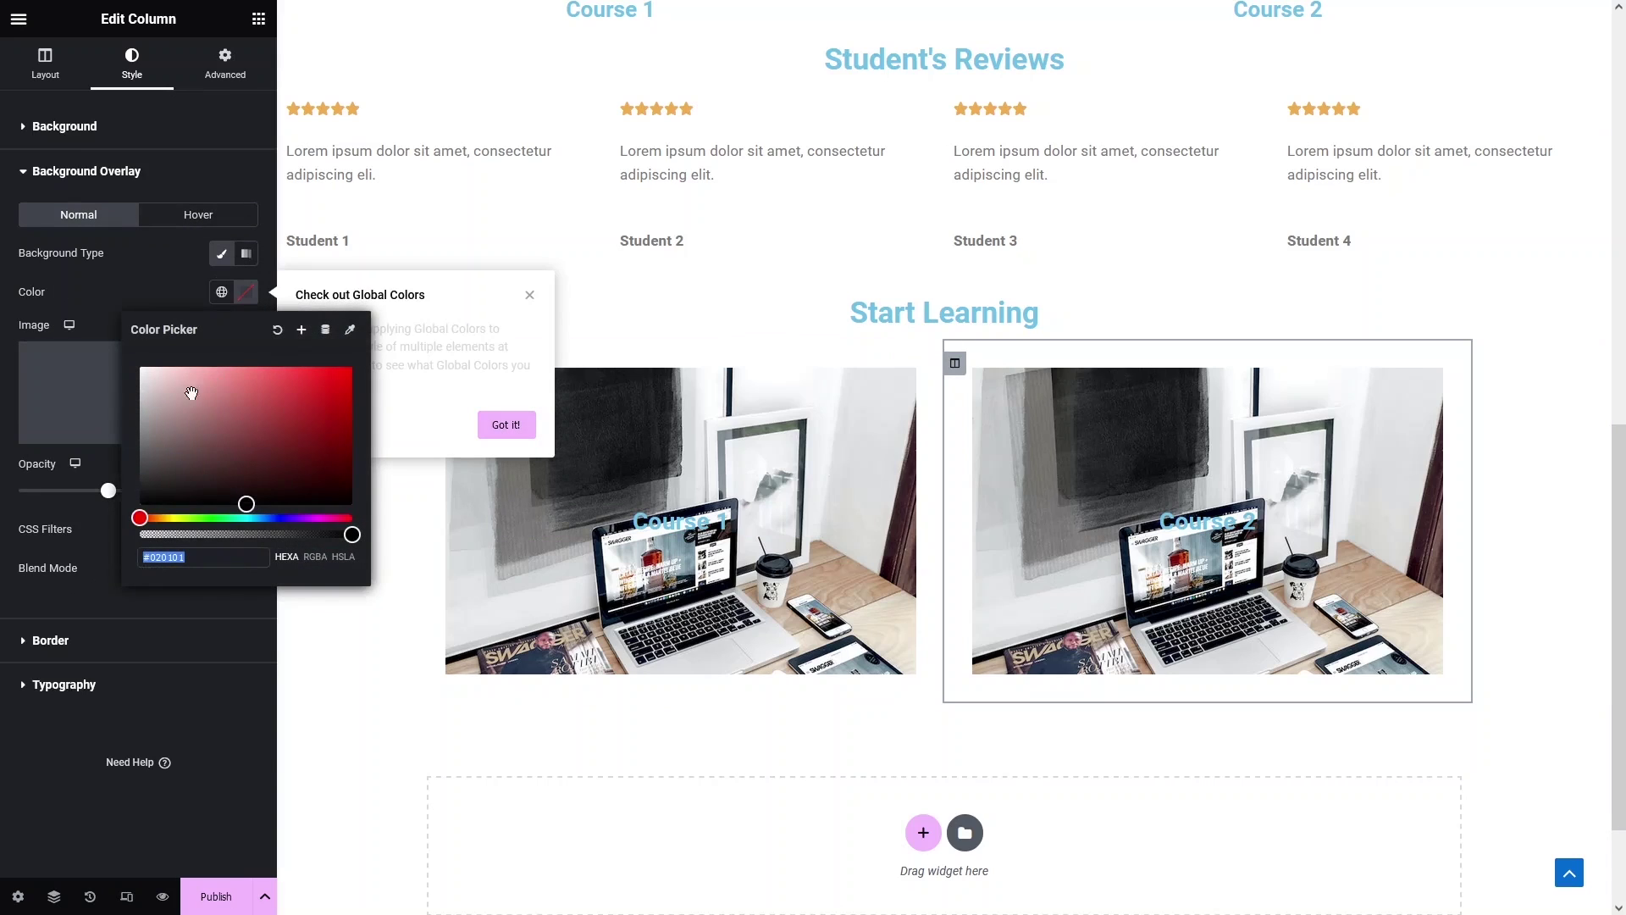
drag(108, 460, 115, 516)
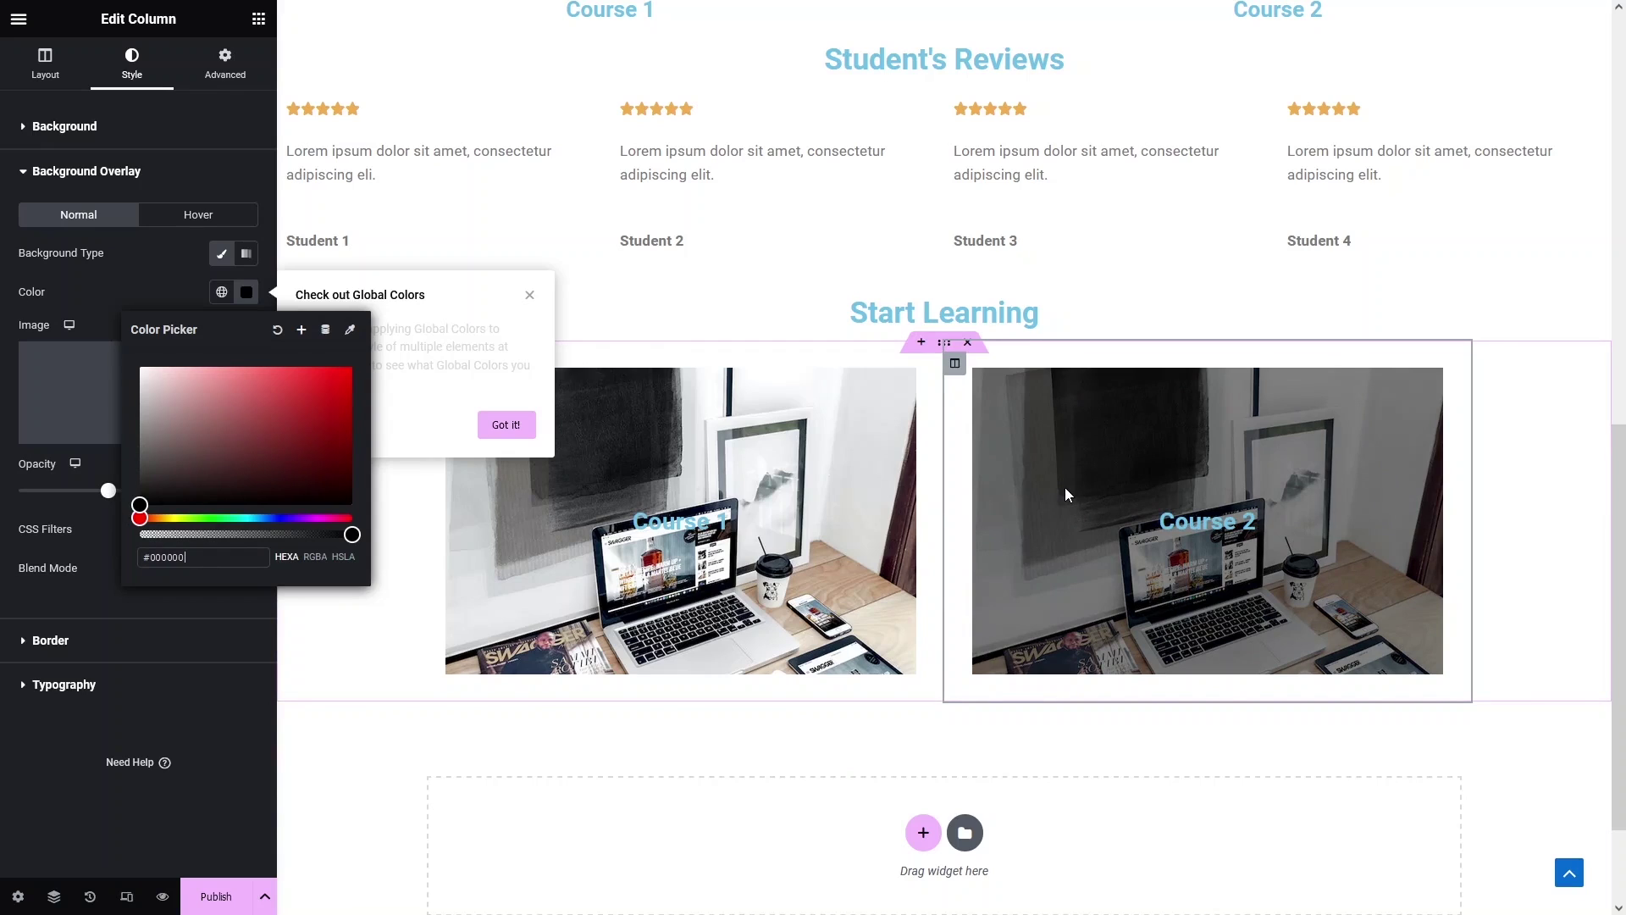
key(Escape)
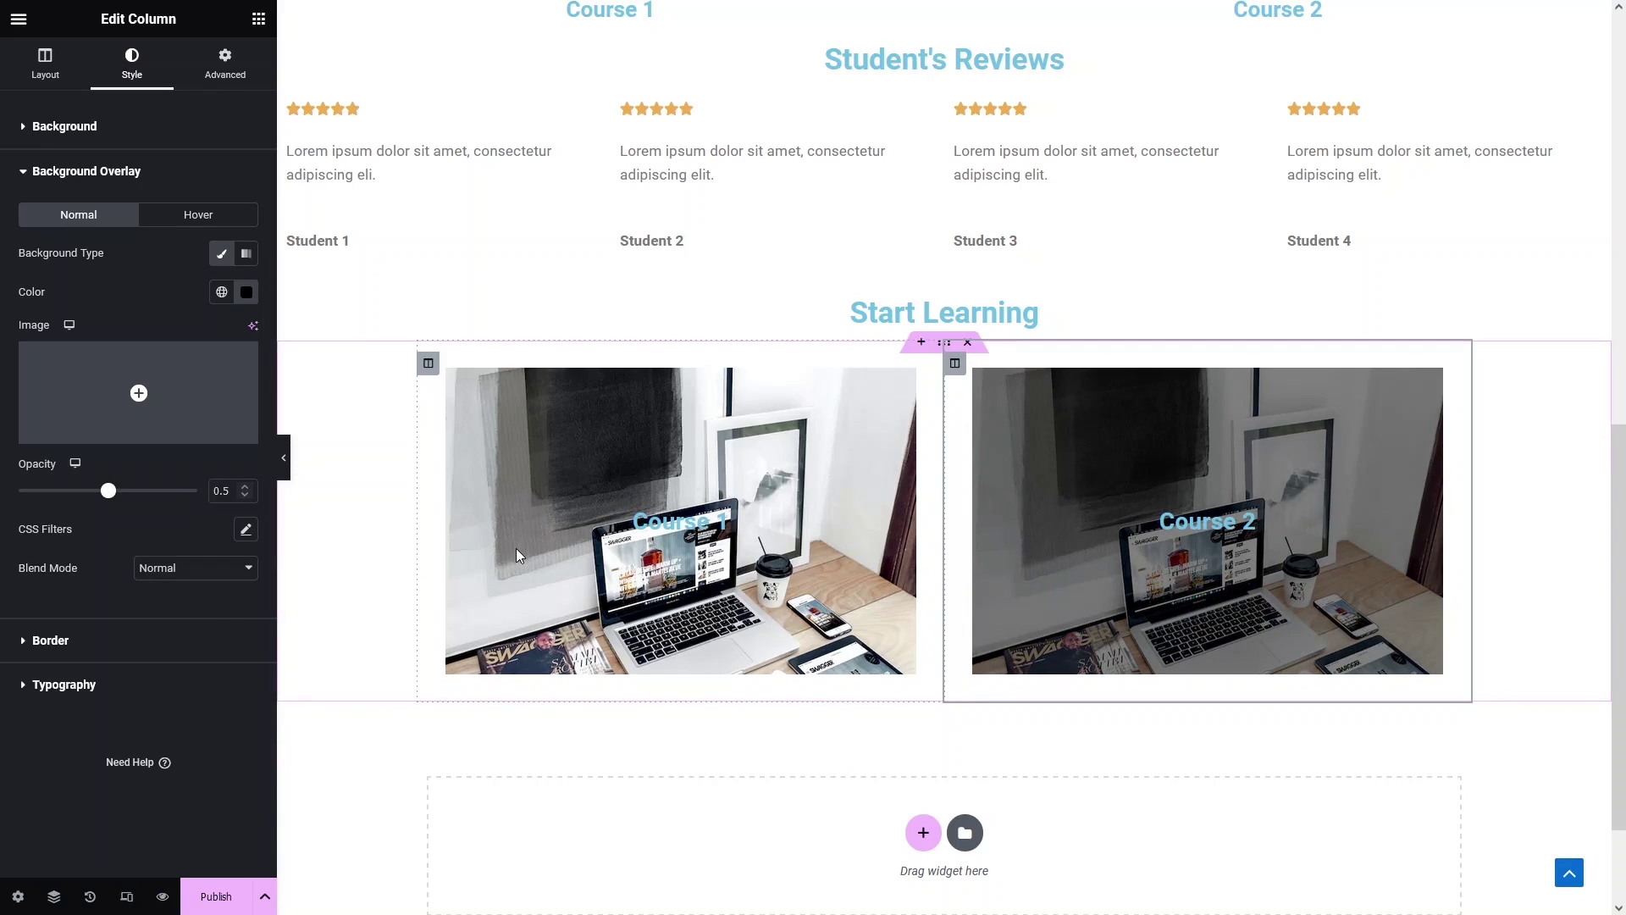
Add a classic black background overlay to the Course 1 column beneath Start Learning.
click(515, 548)
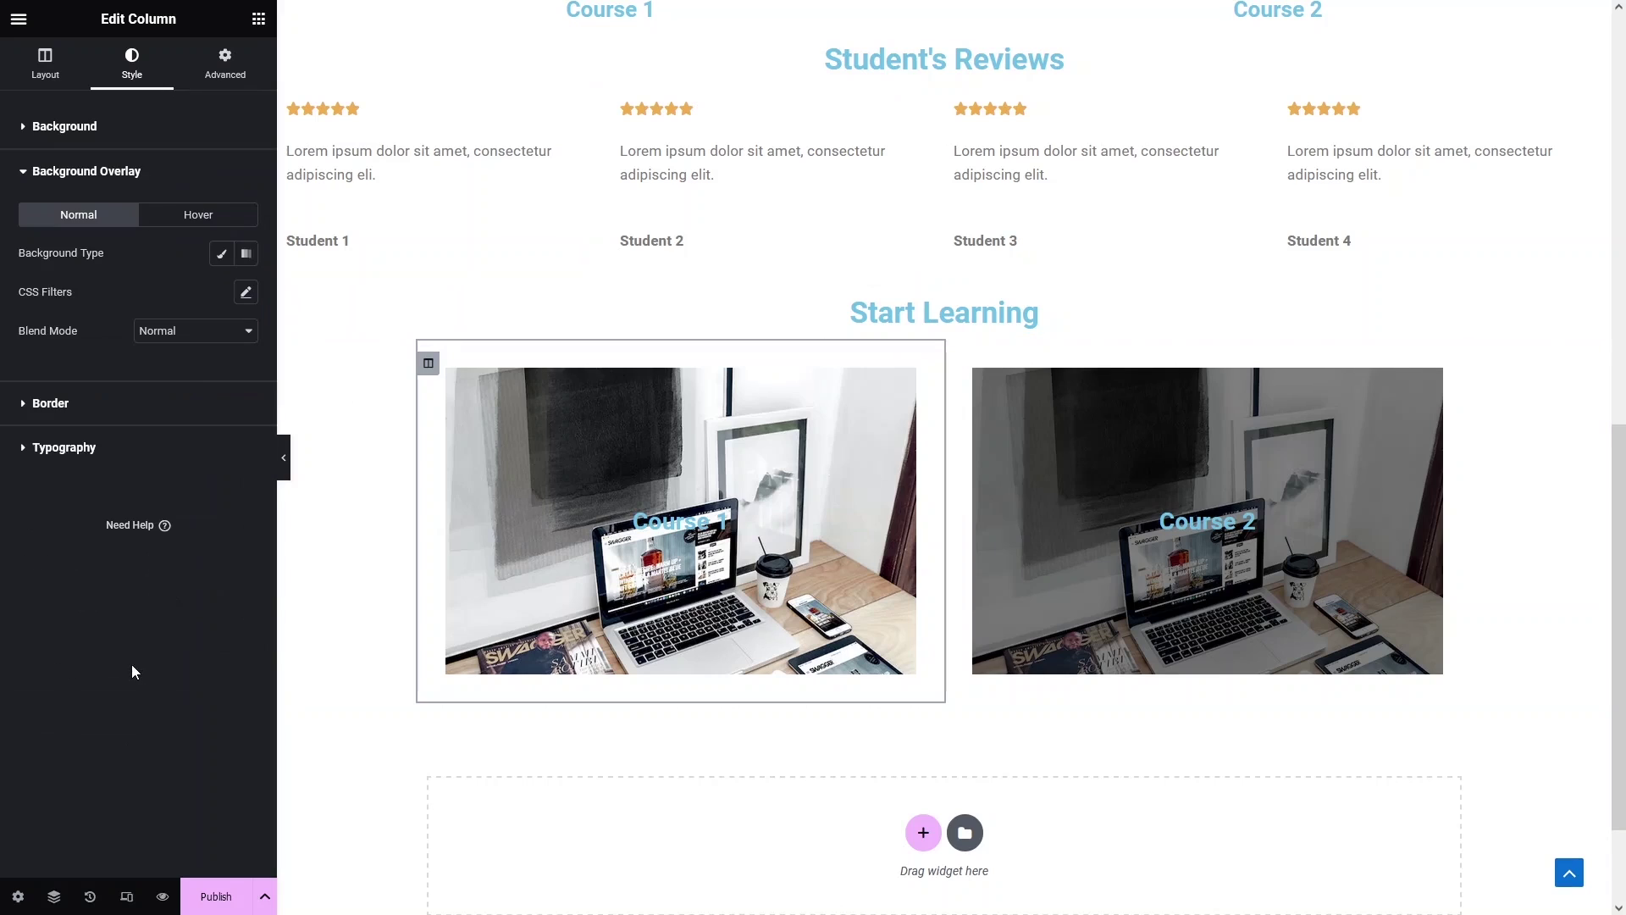
click(217, 268)
click(247, 291)
click(206, 419)
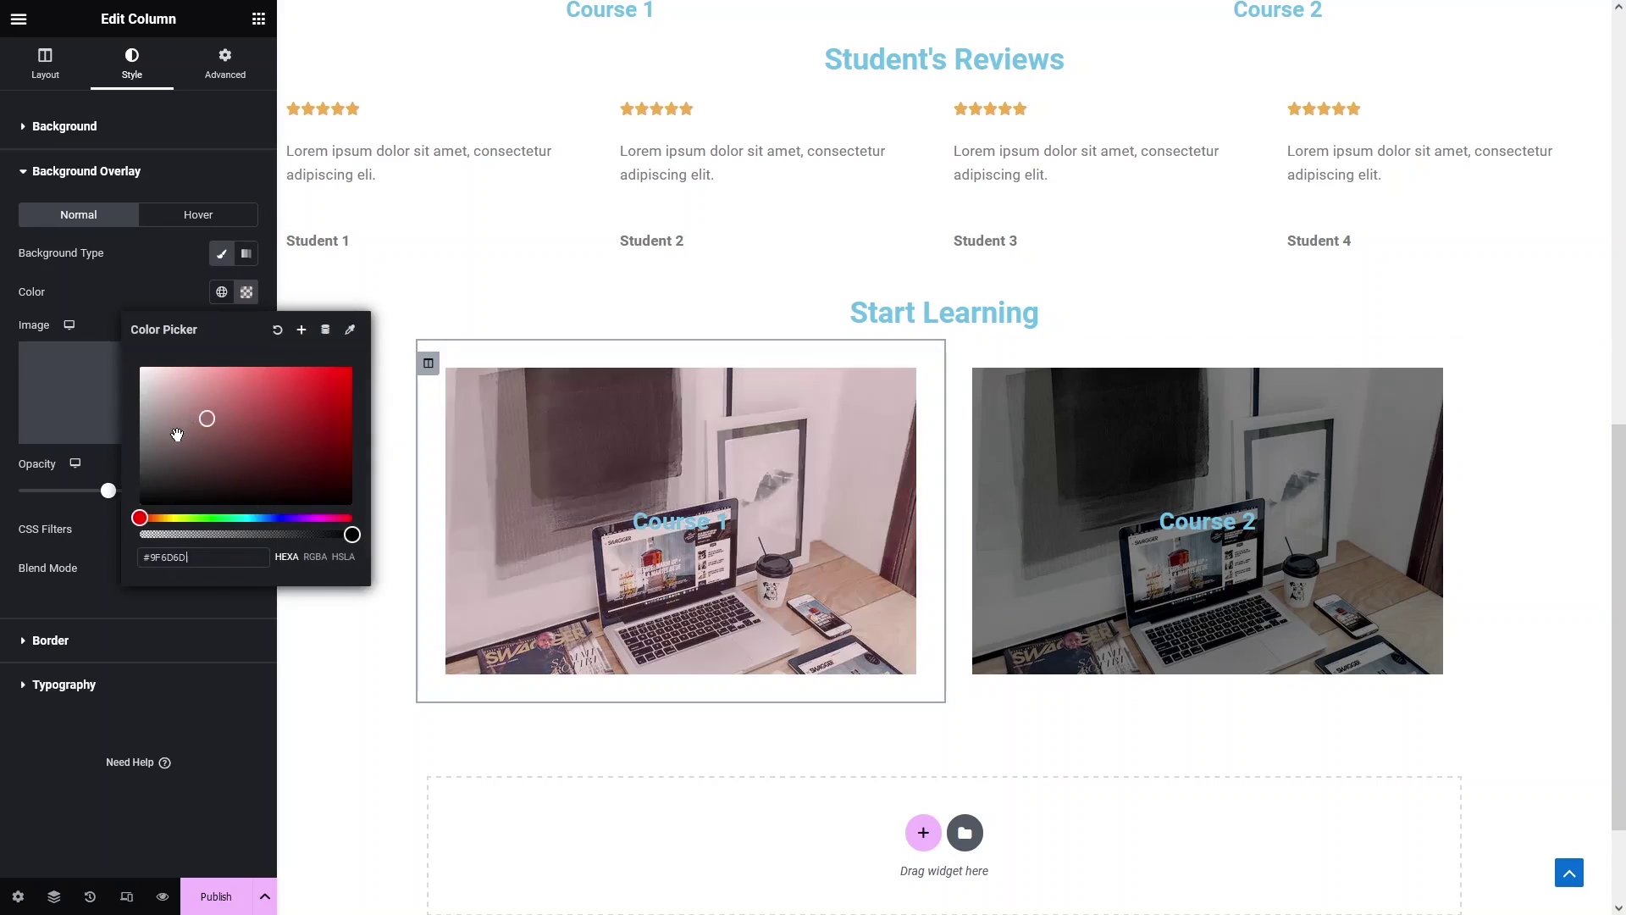
drag(177, 434, 105, 531)
click(110, 551)
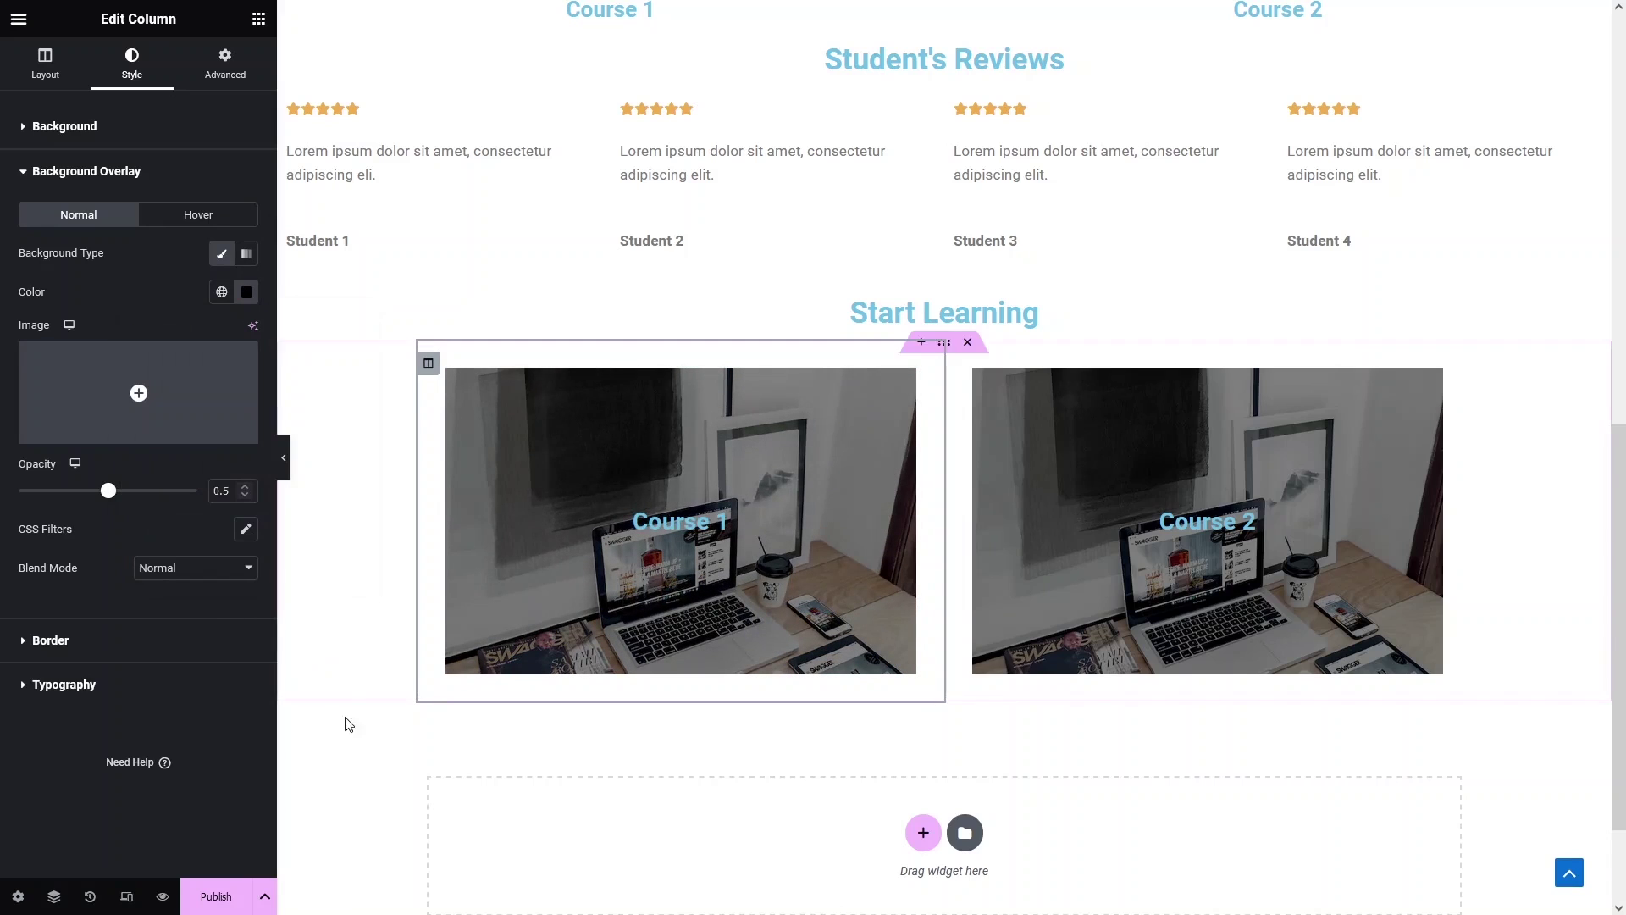
Set the text color of the Course 1 heading beneath Start Learning to white (#FFFFFF).
scroll(370, 661, up, 1)
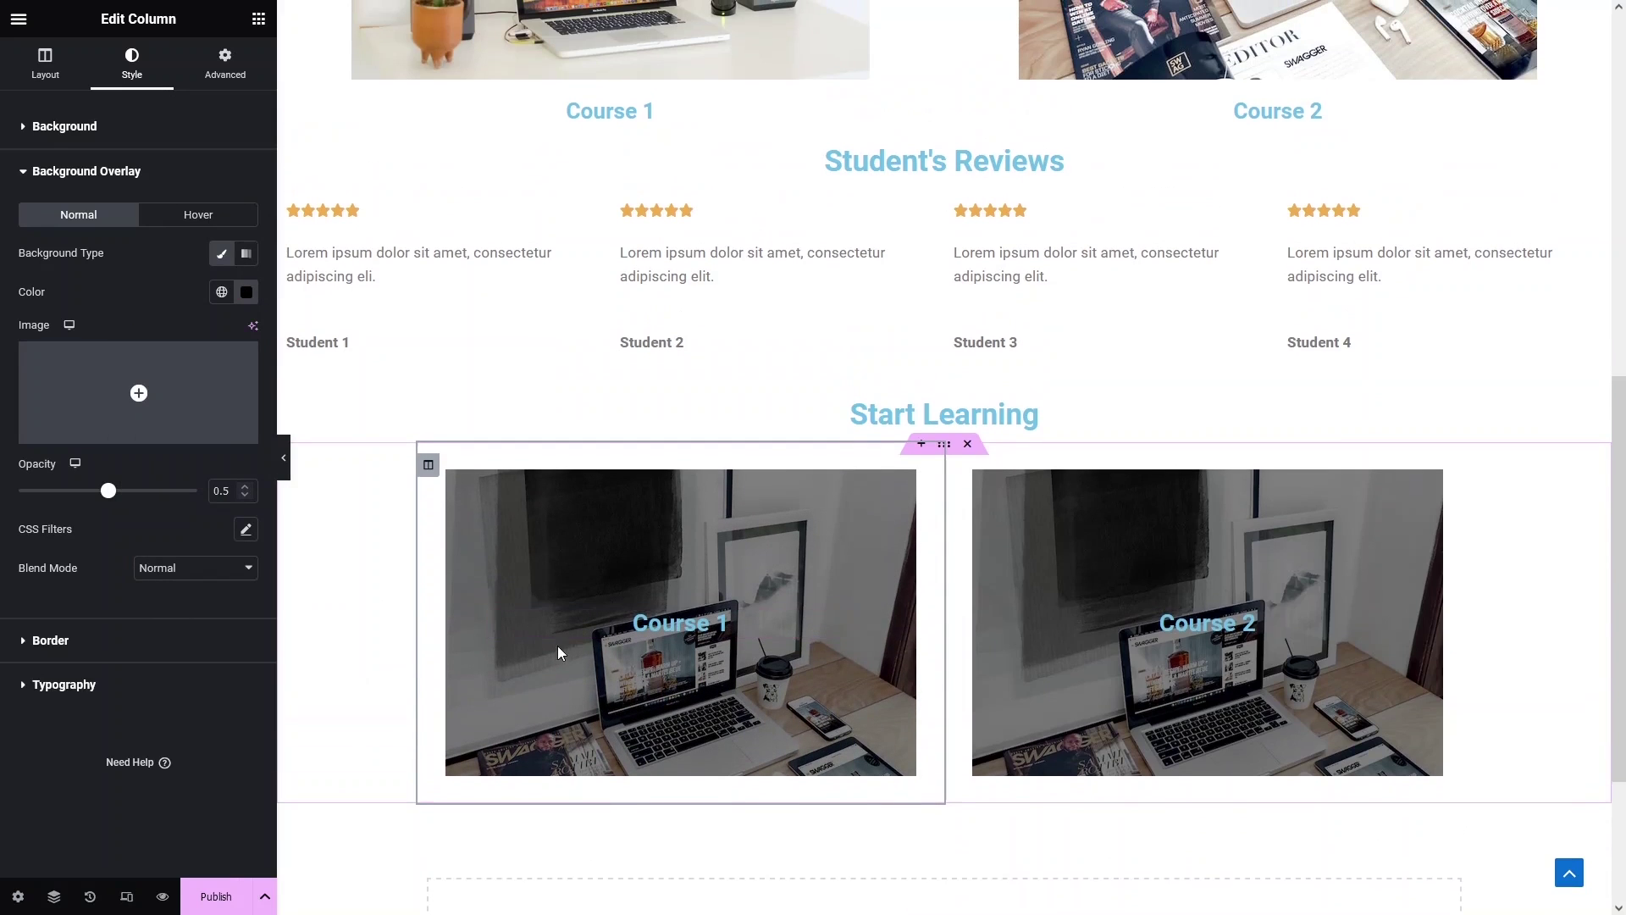
scroll(871, 582, down, 1)
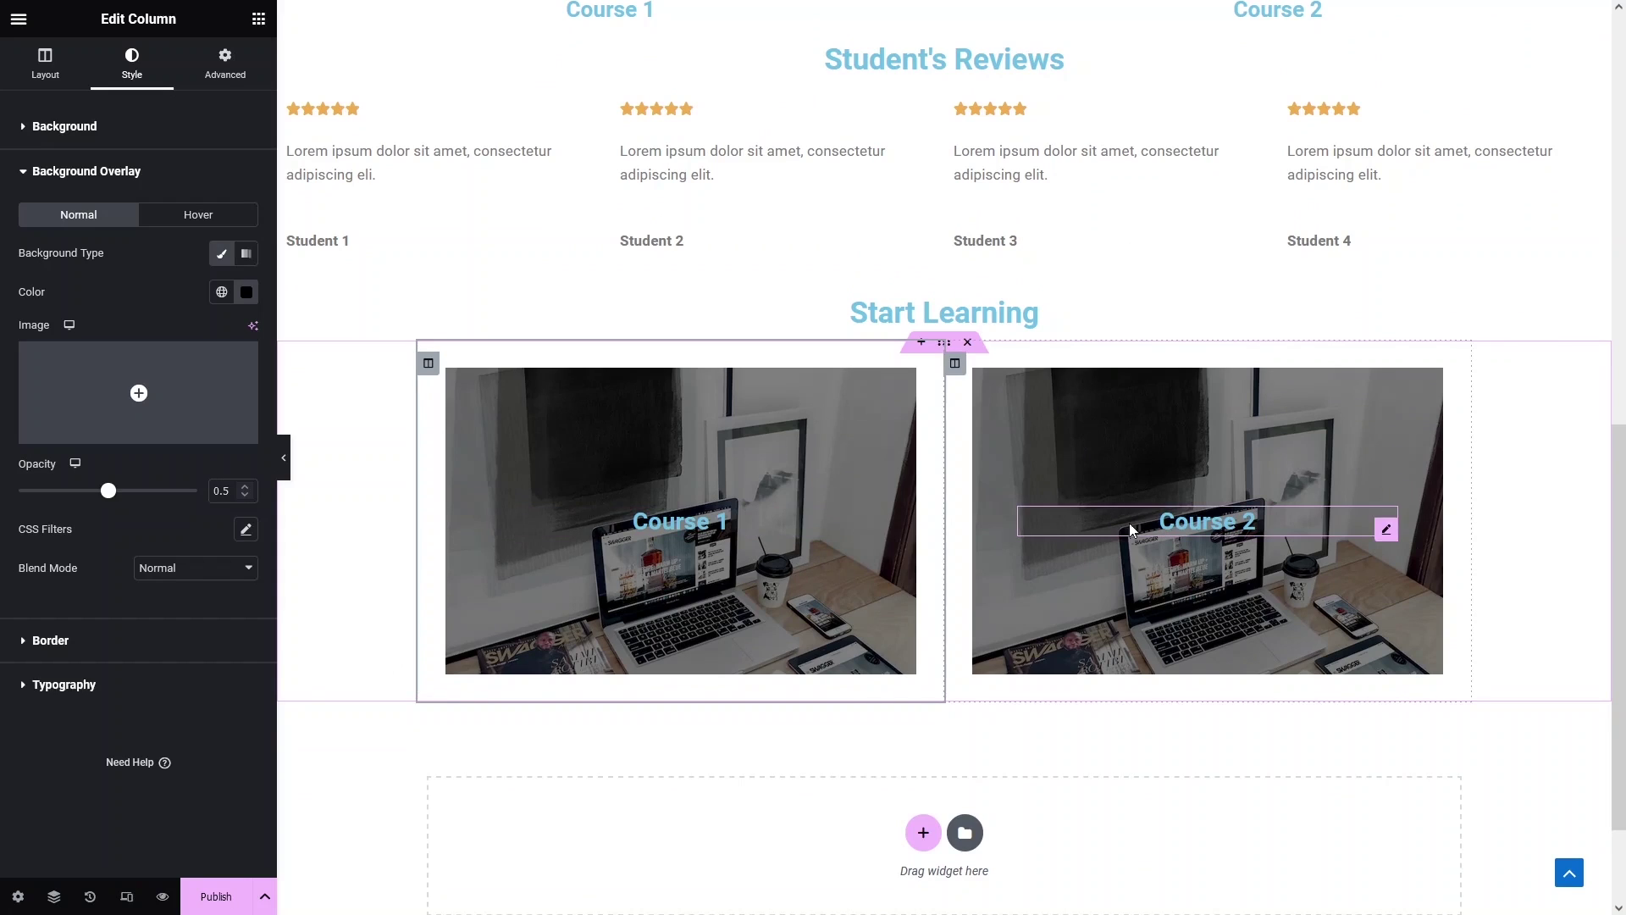
click(706, 522)
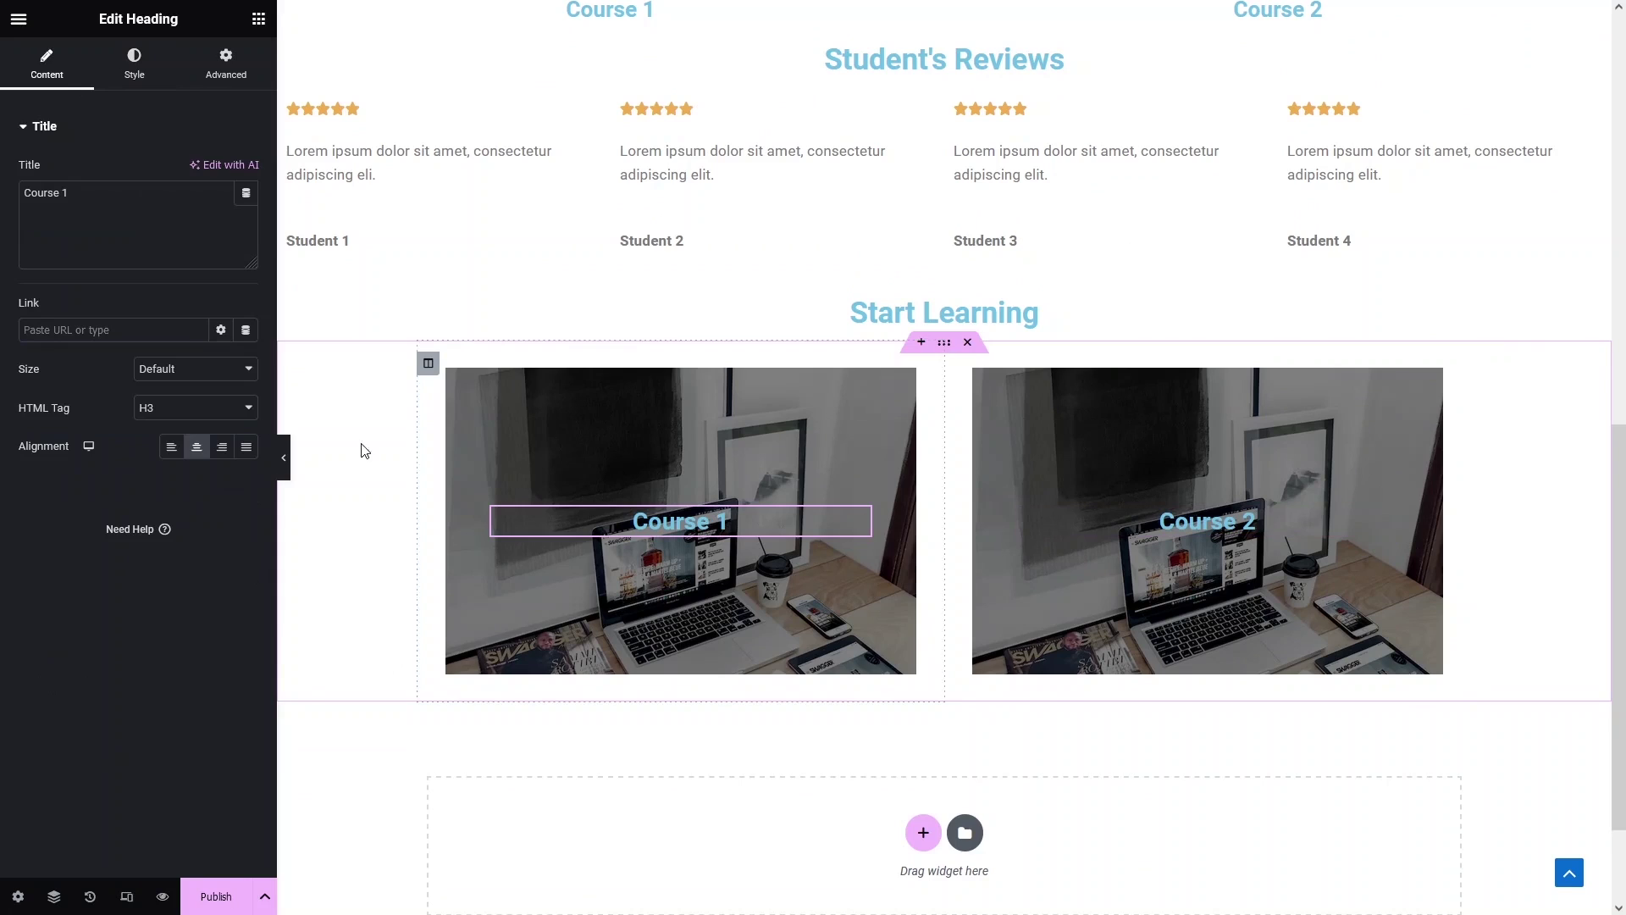
click(133, 64)
click(246, 170)
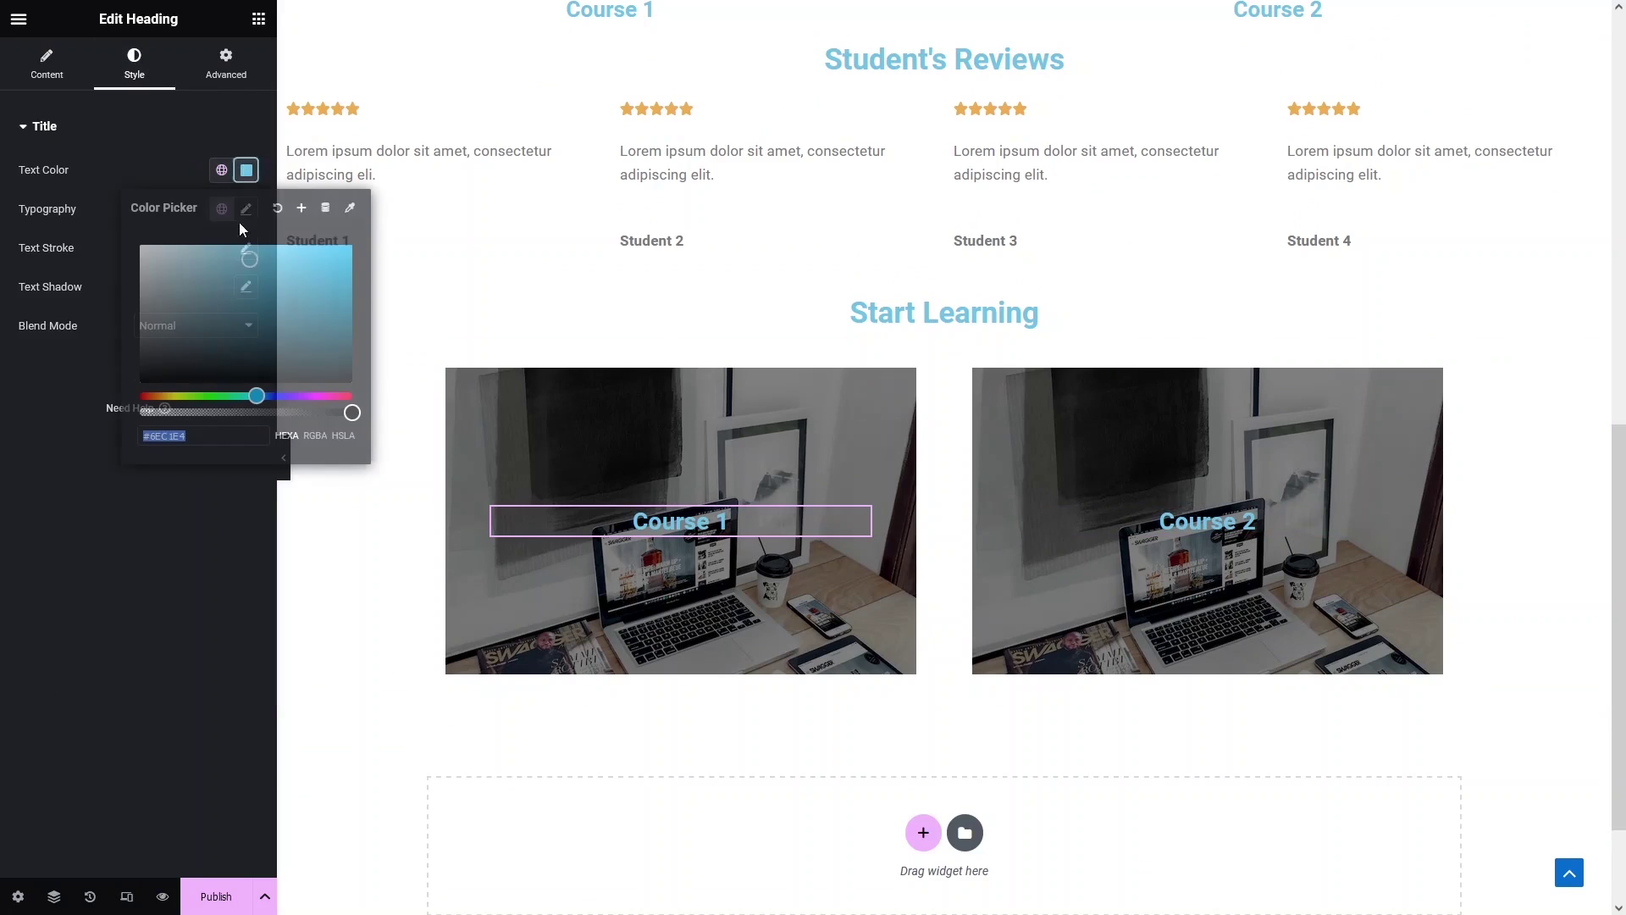
drag(209, 311, 100, 212)
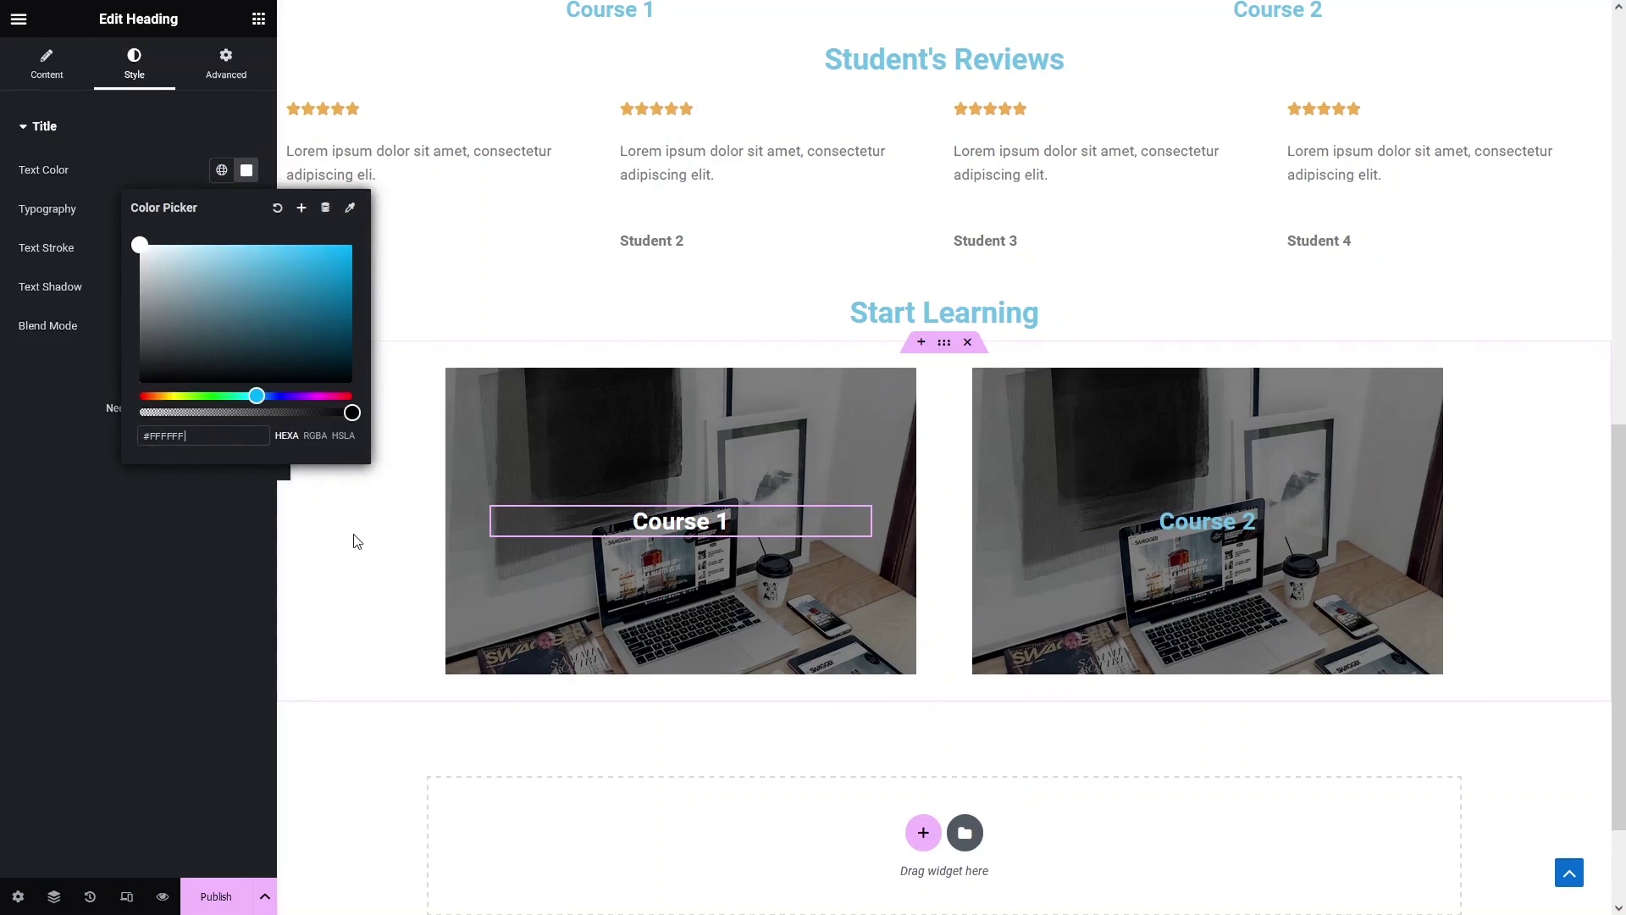
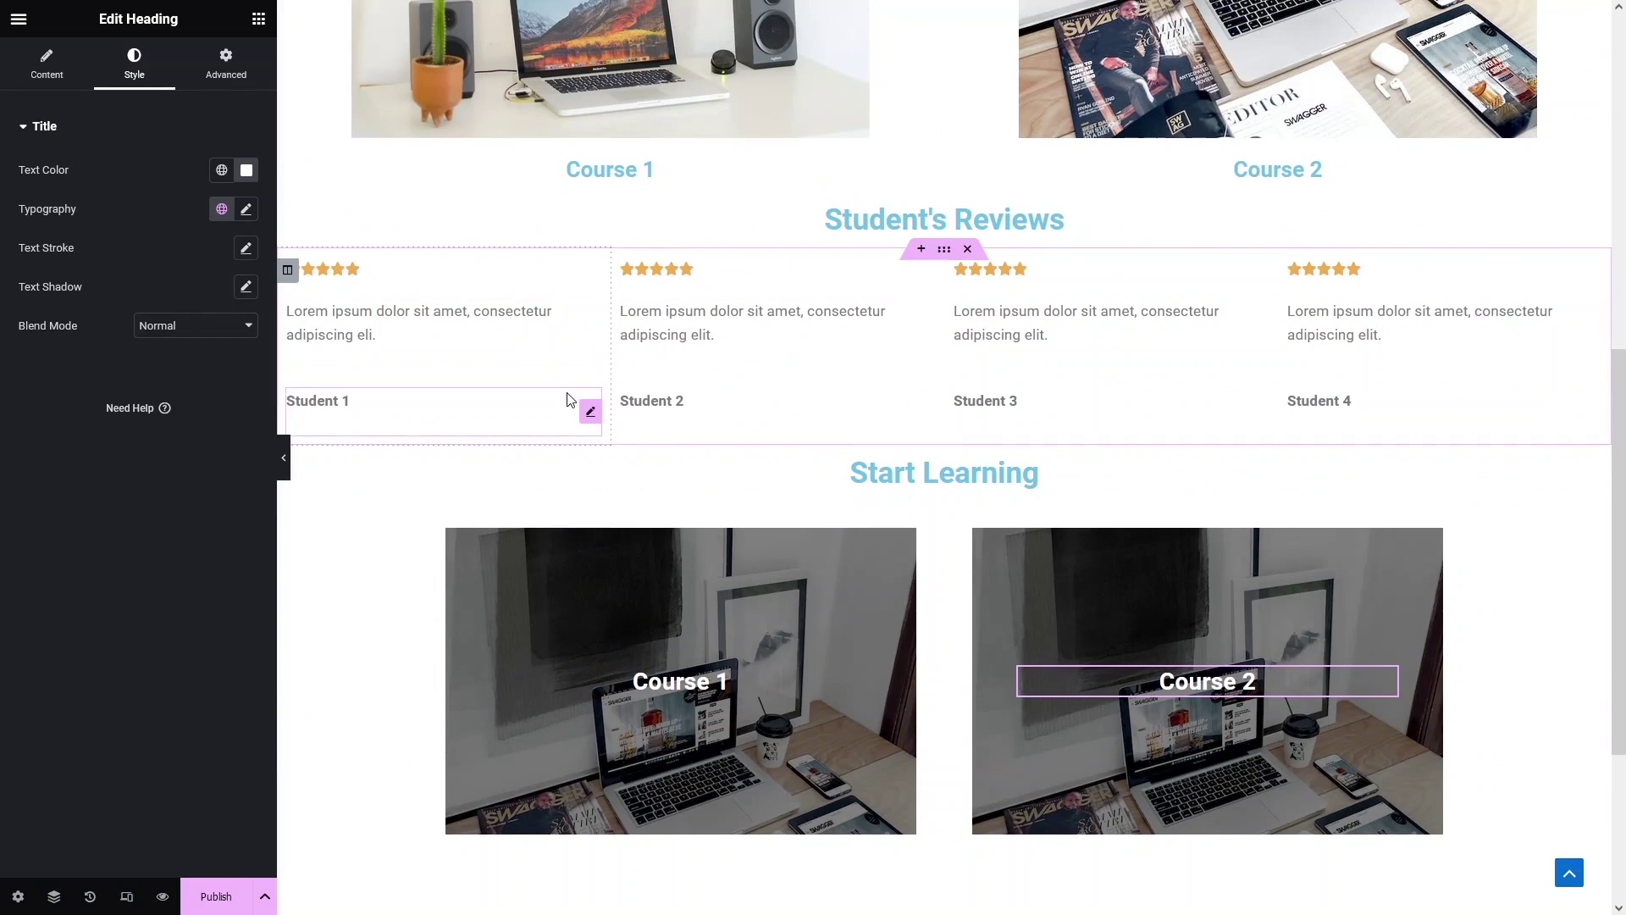
Set the content width of the four-column student reviews section to Boxed.
scroll(570, 399, up, 2)
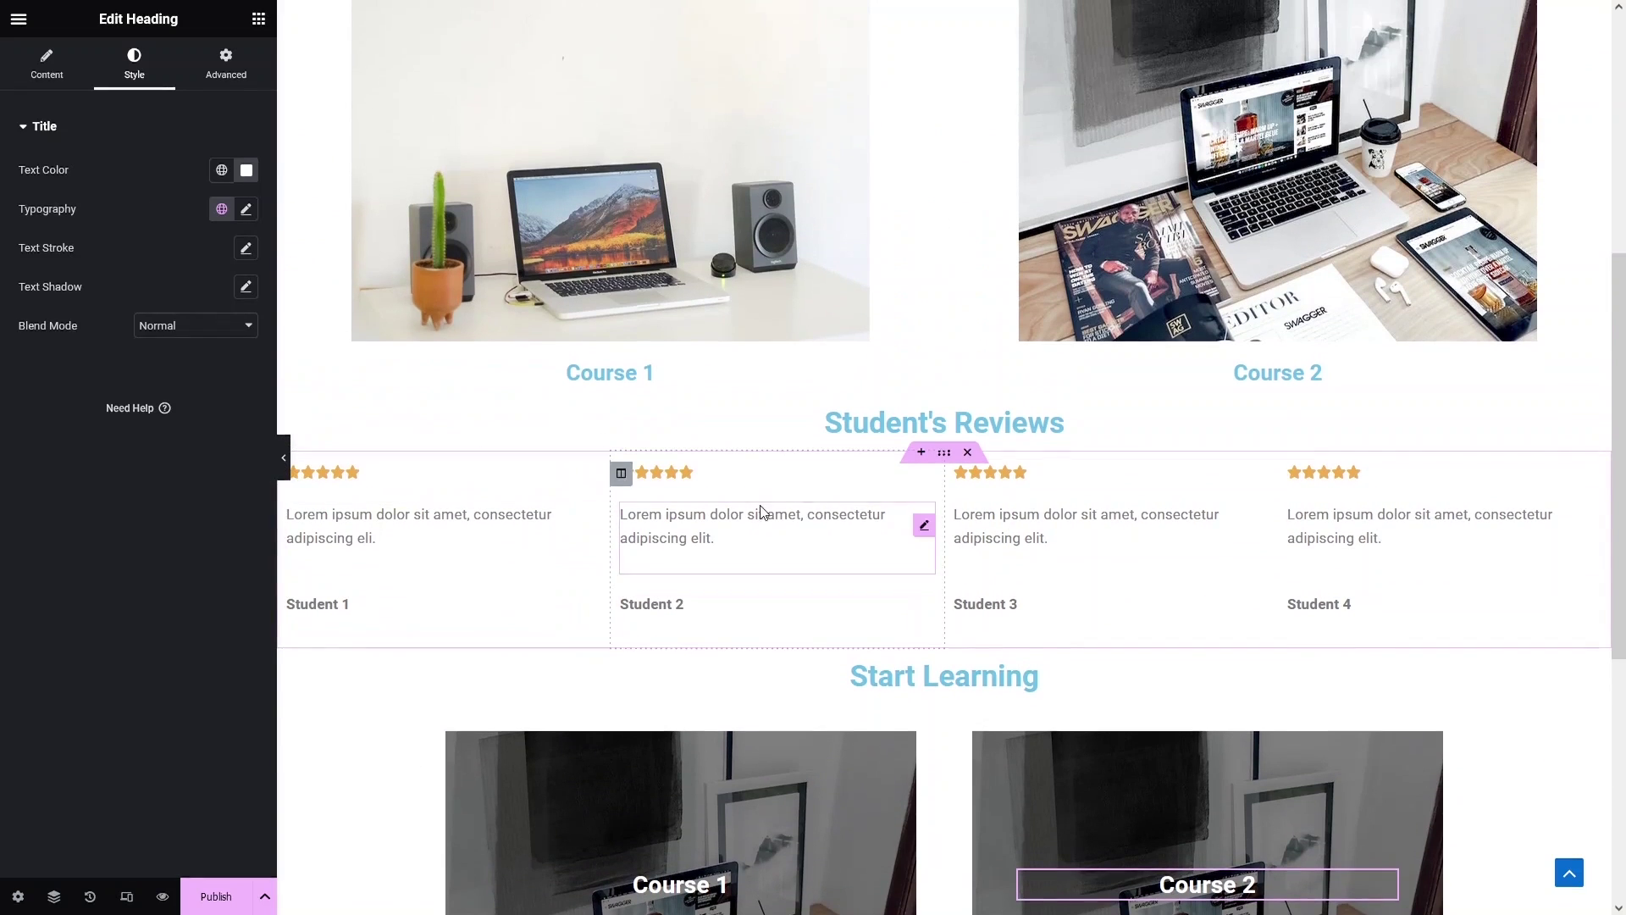
click(644, 670)
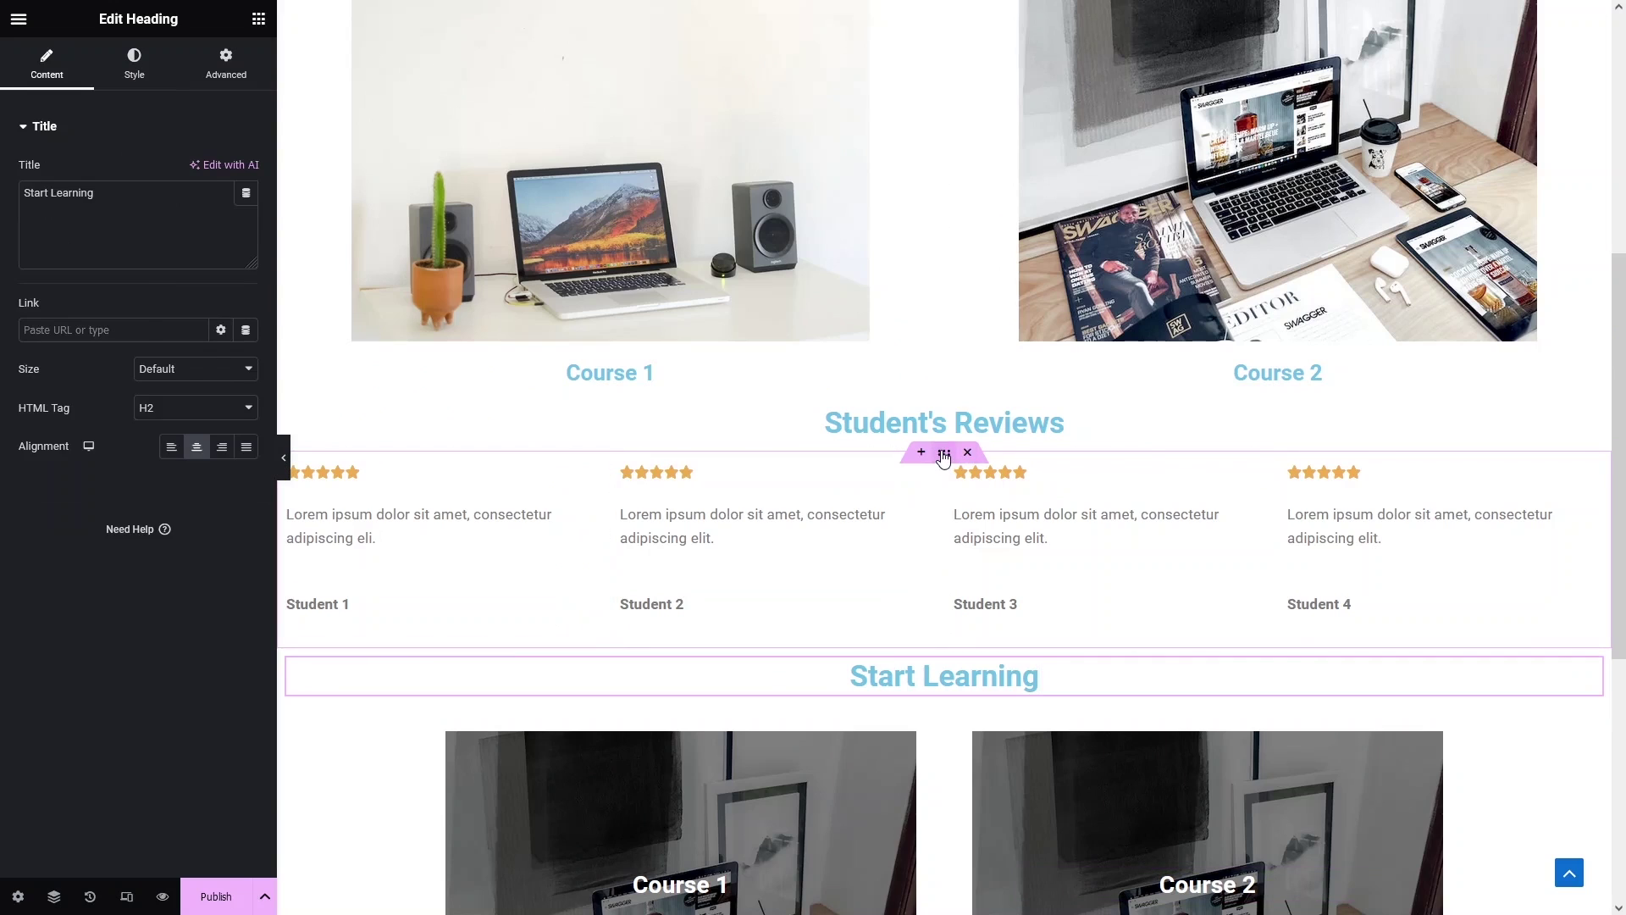
click(942, 455)
click(166, 170)
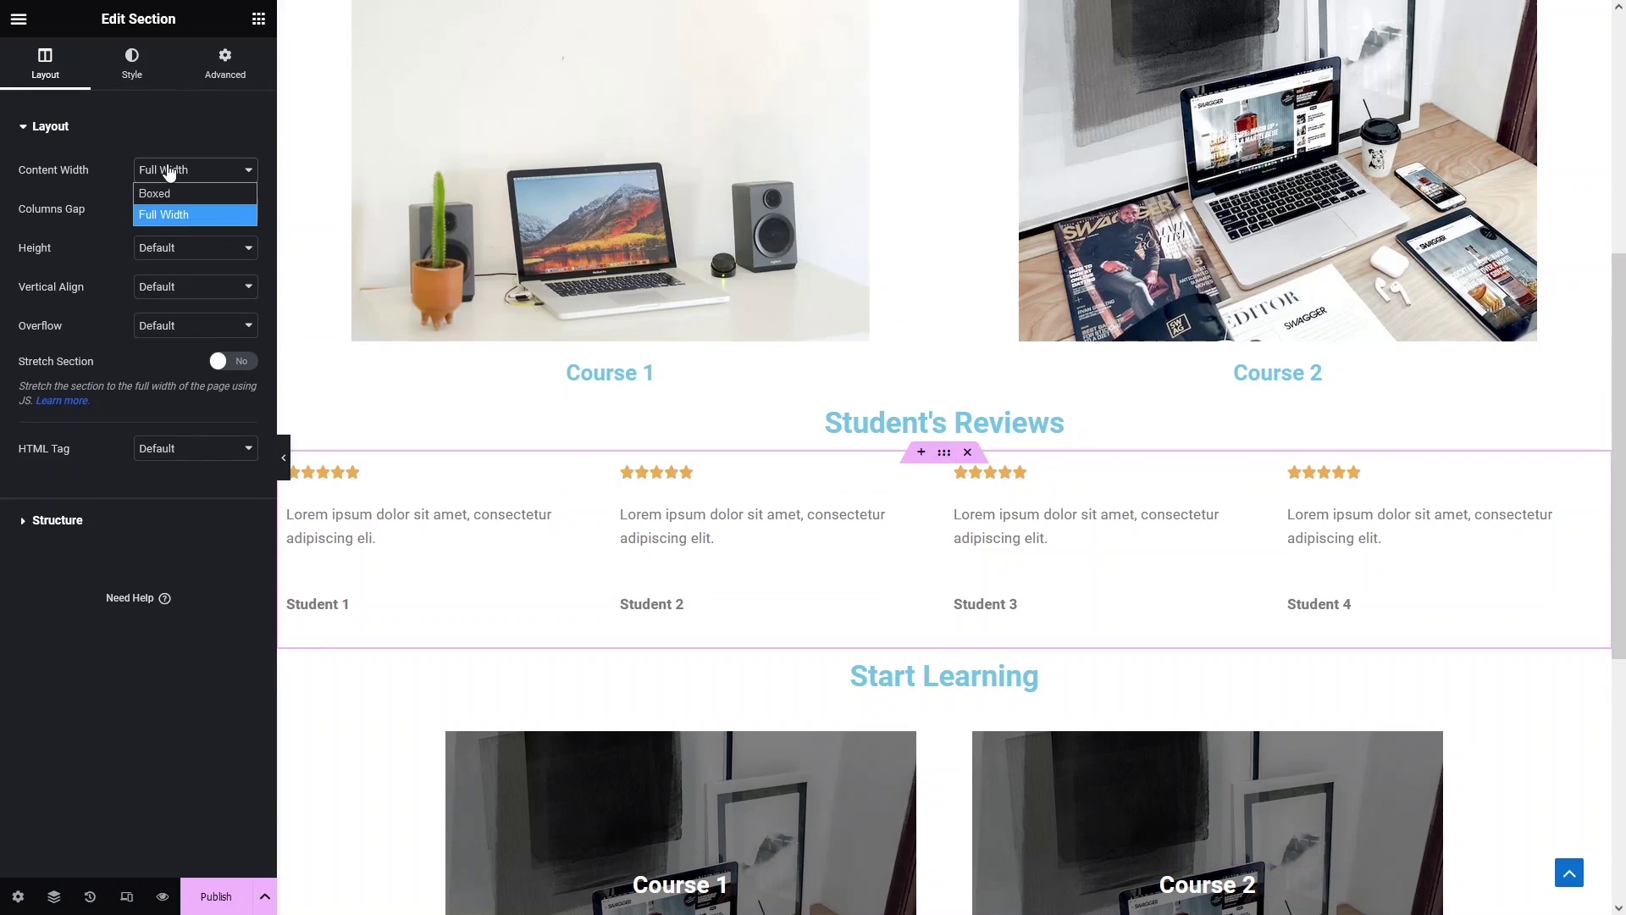
click(167, 193)
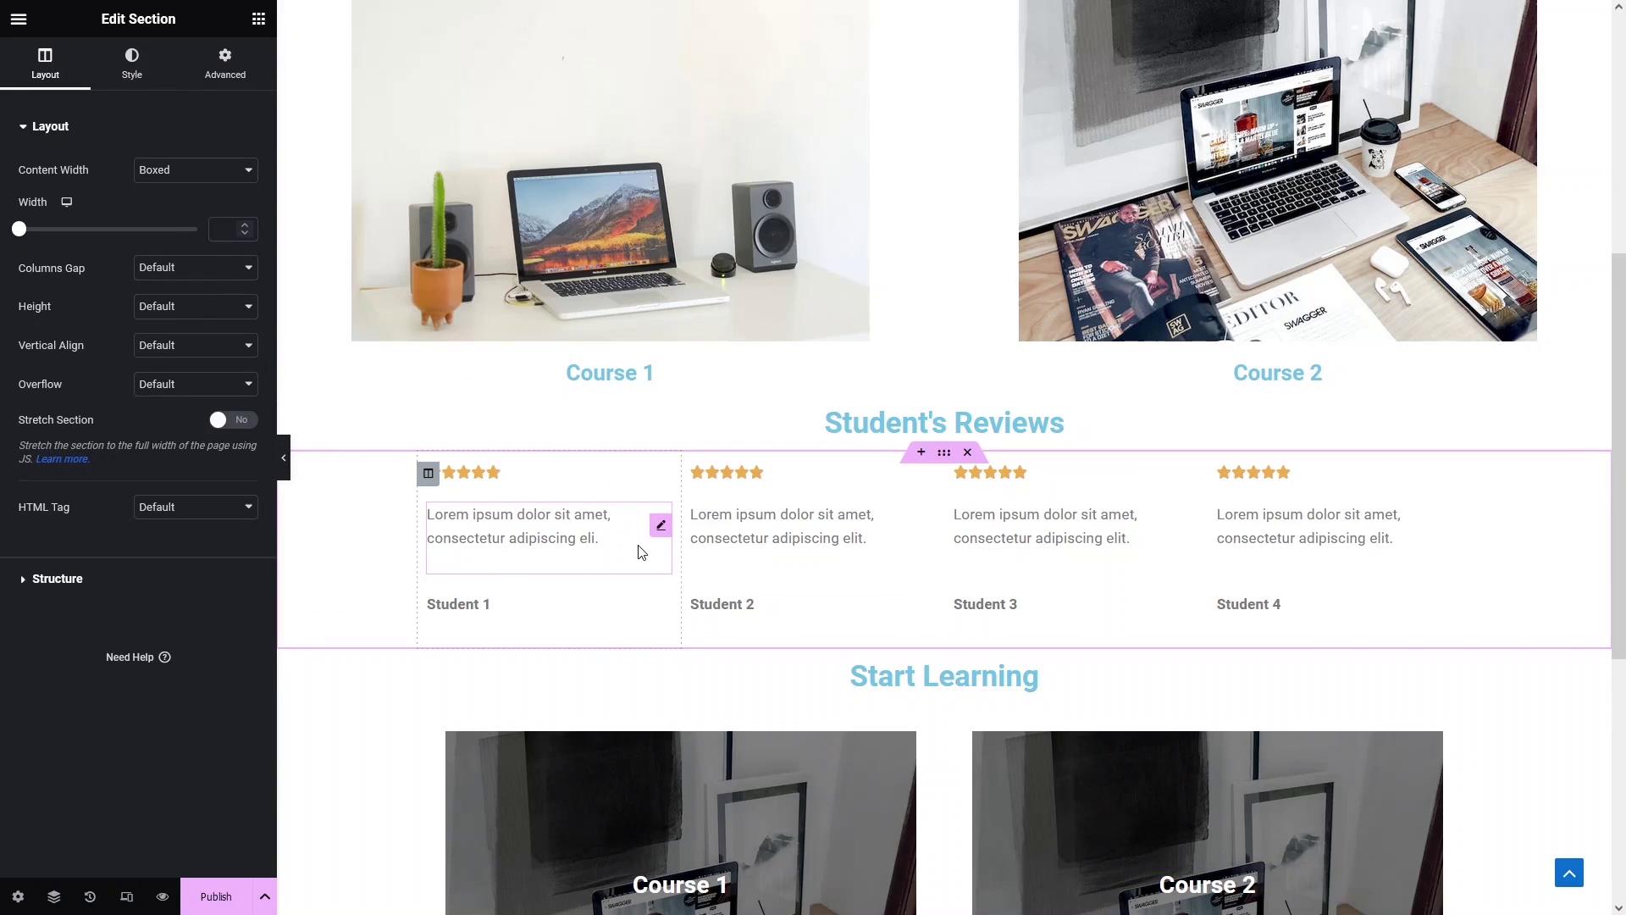
Set the top margin of the first student's review text to -15 px and its other margins to 0.
click(525, 546)
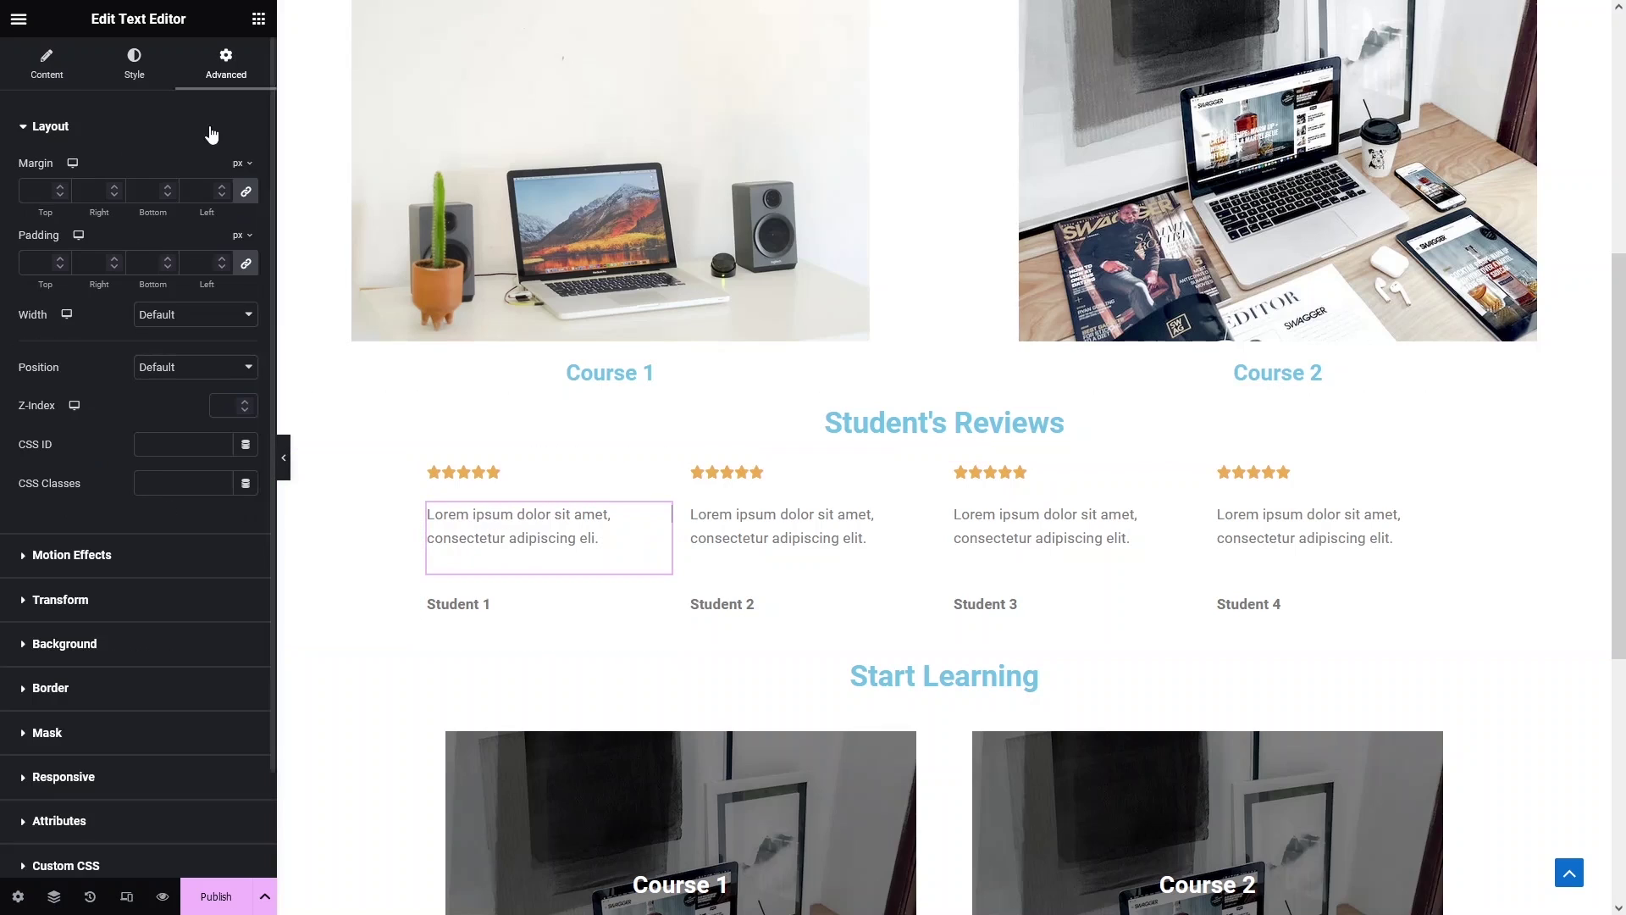
click(36, 185)
text(0)
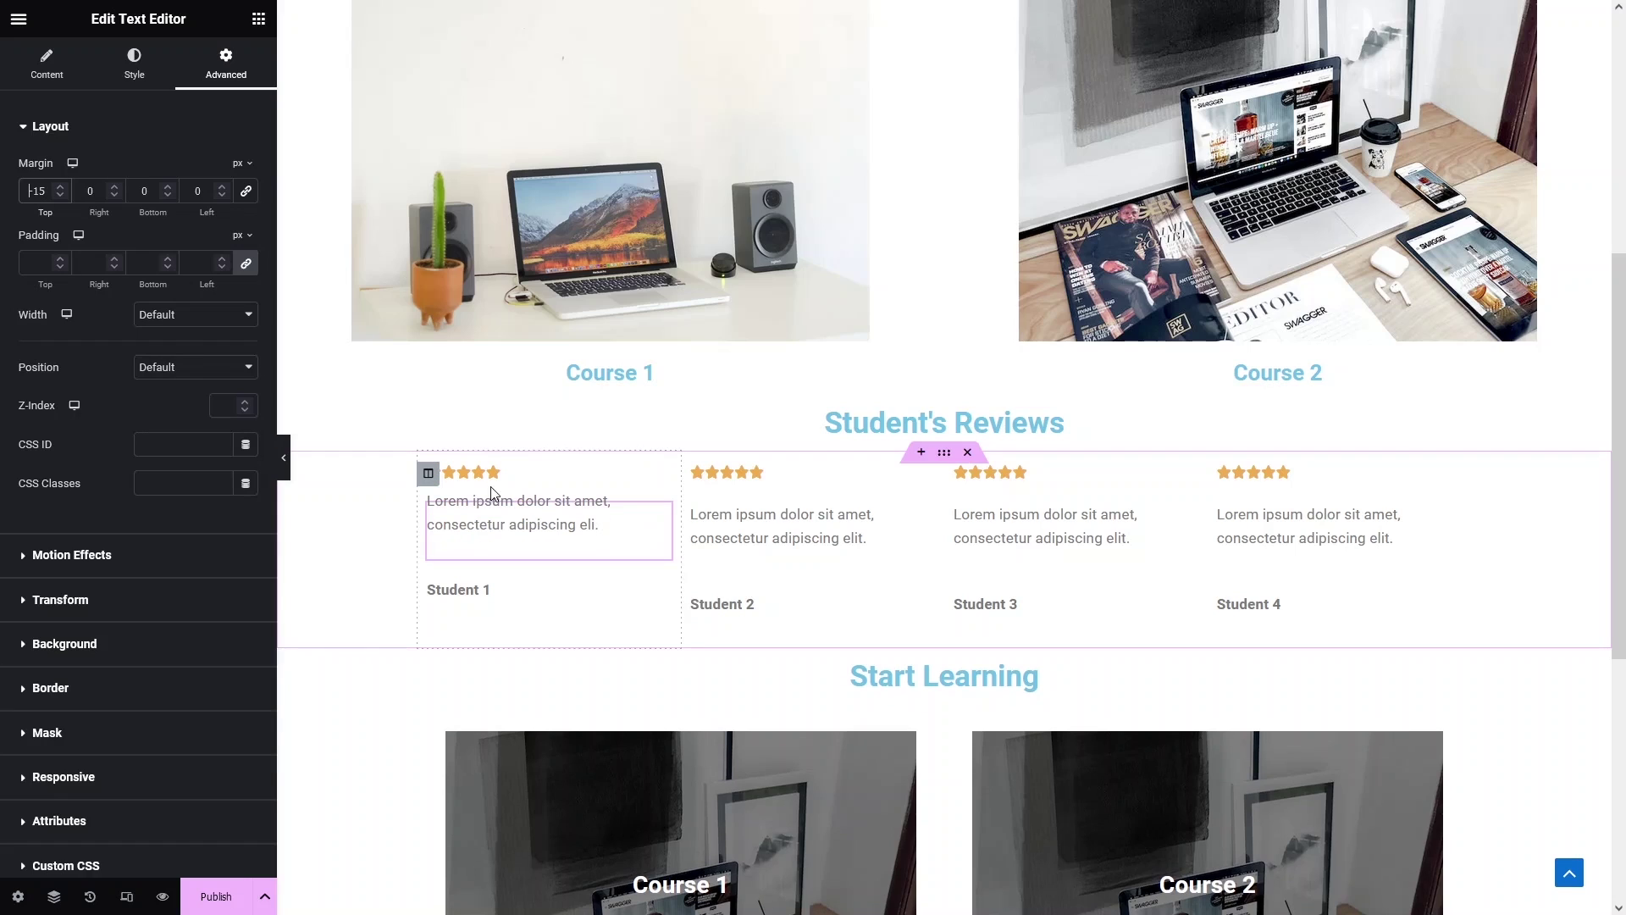
key(BackSpace)
text(-15)
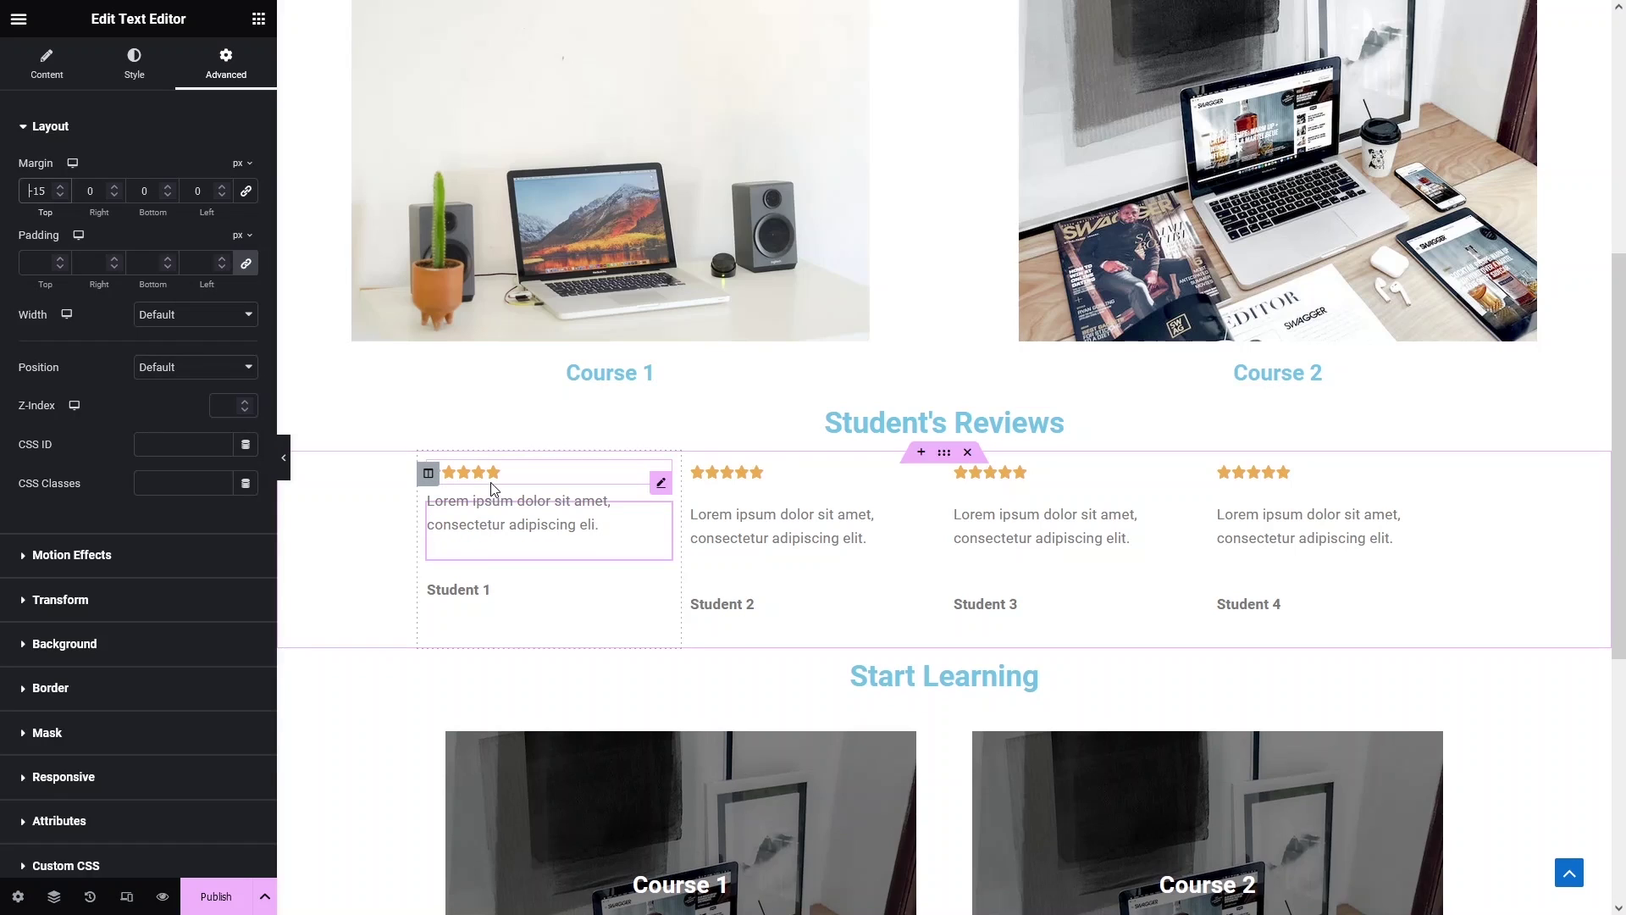
Set the top margin of the Student 1 name text to -40 px.
click(473, 607)
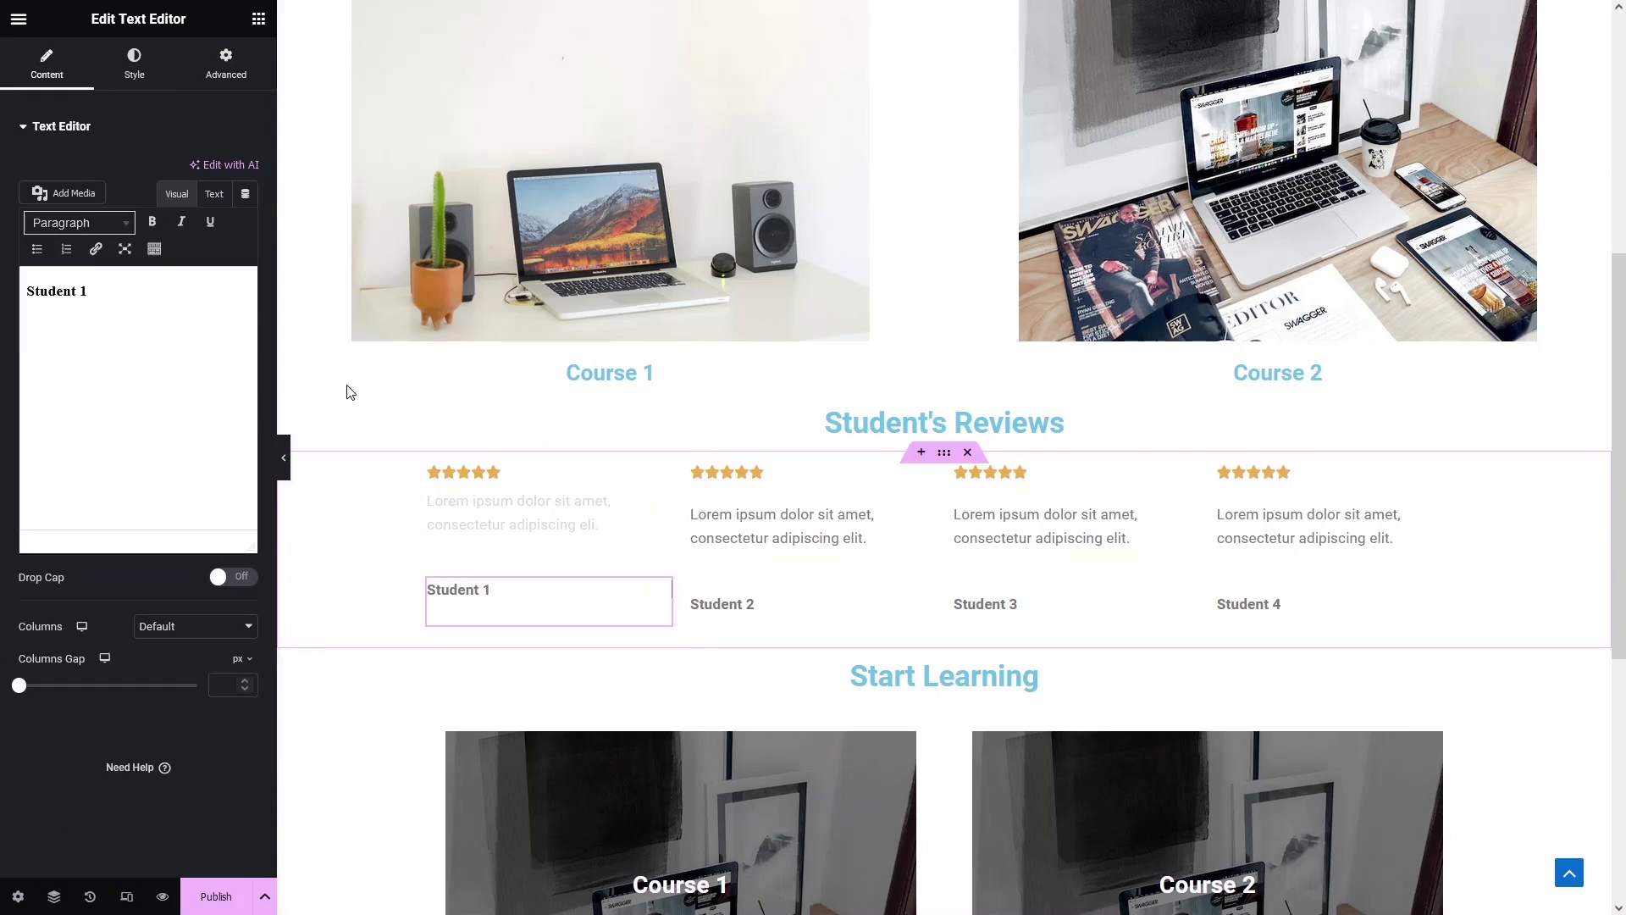
click(225, 63)
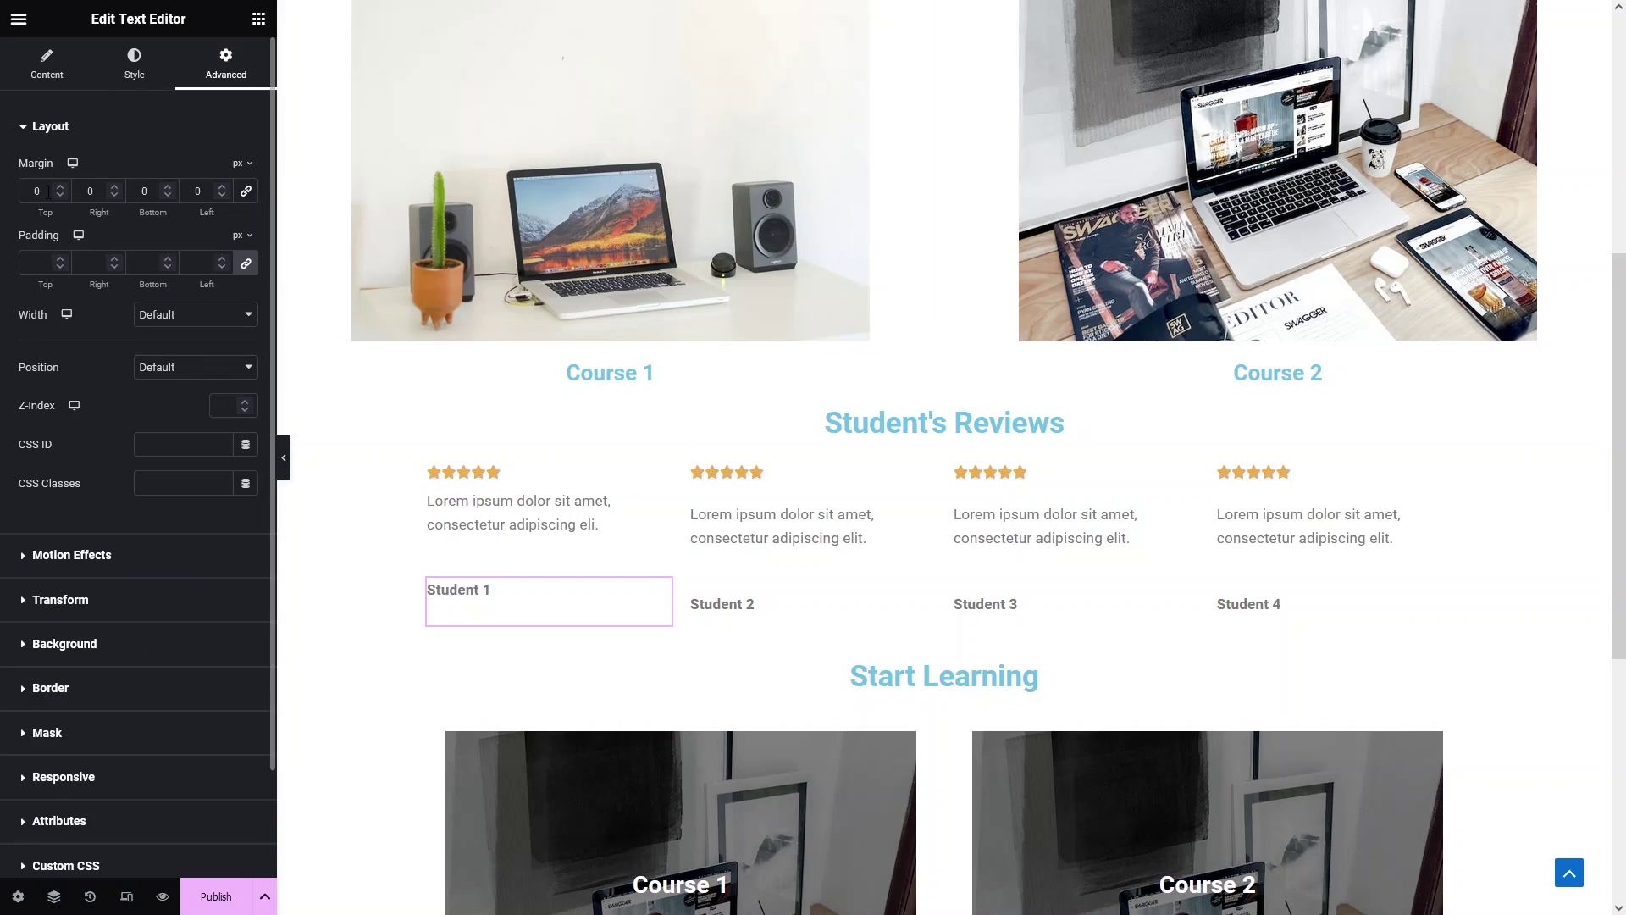
text(-20)
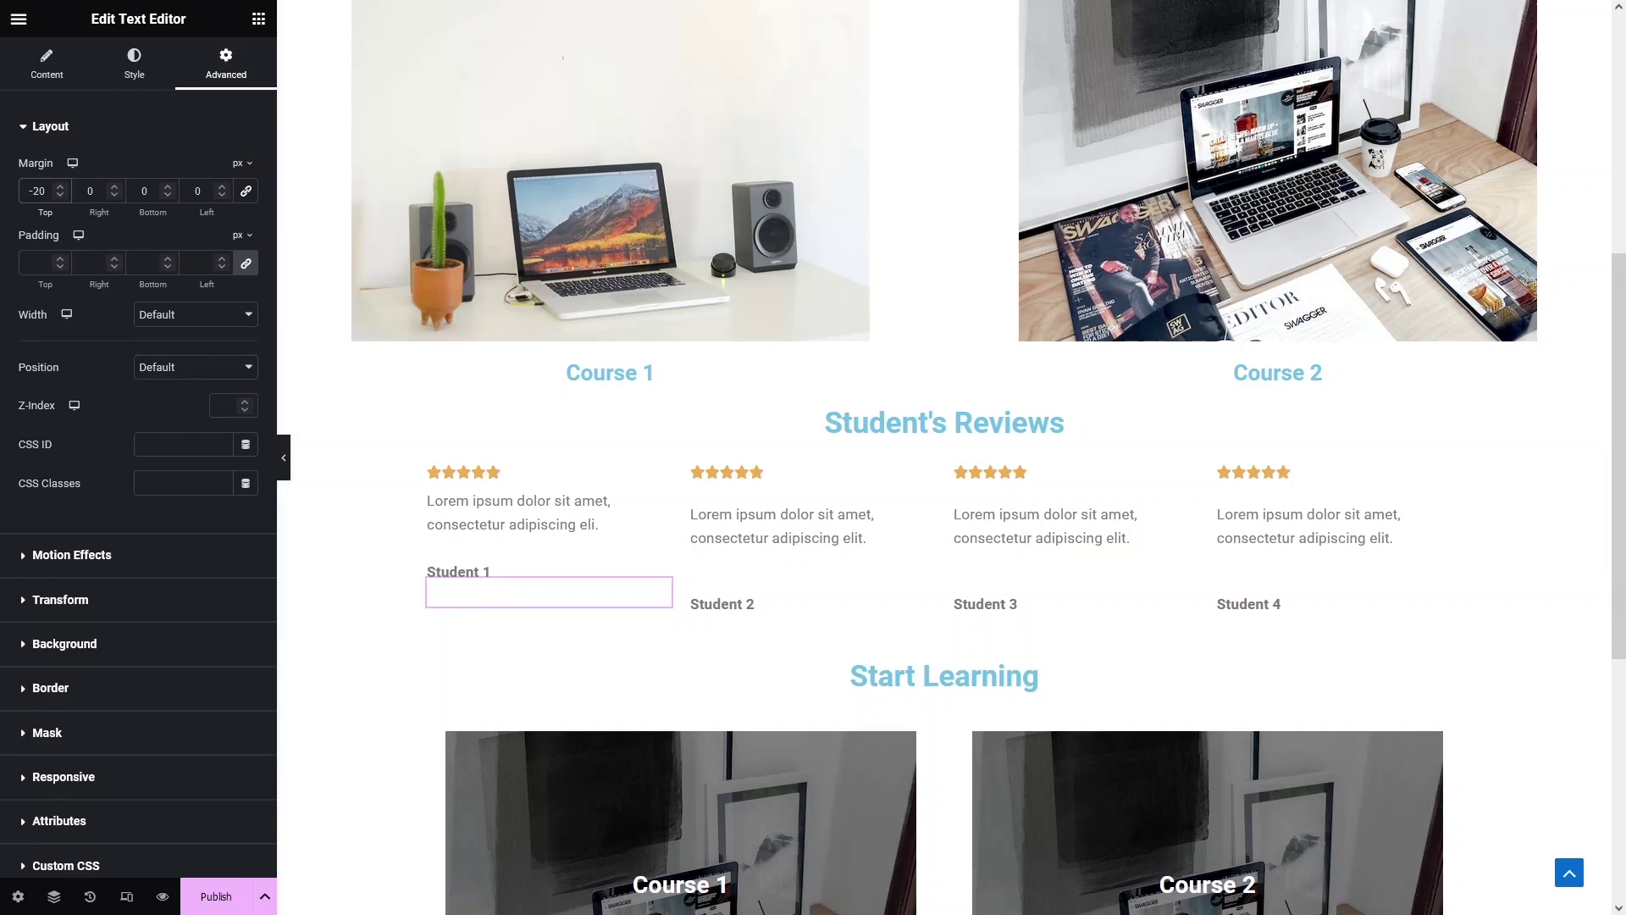
key(Left)
key(BackSpace)
text(3)
key(BackSpace)
text(4)
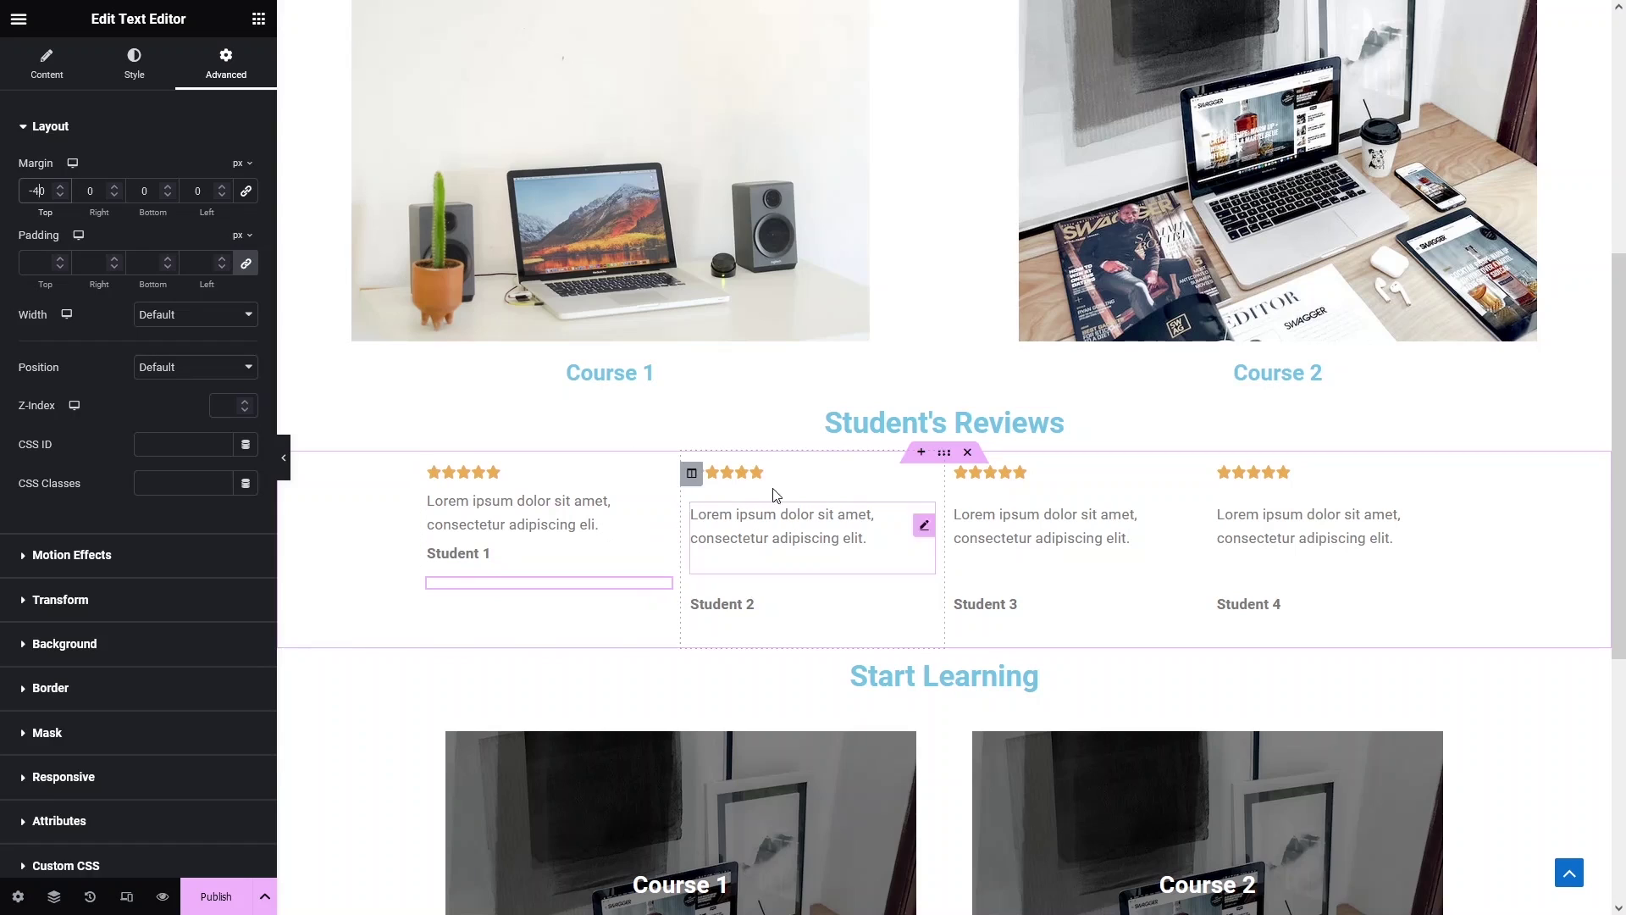
Give the Student's Reviews heading a 20 px margin above and below.
click(865, 577)
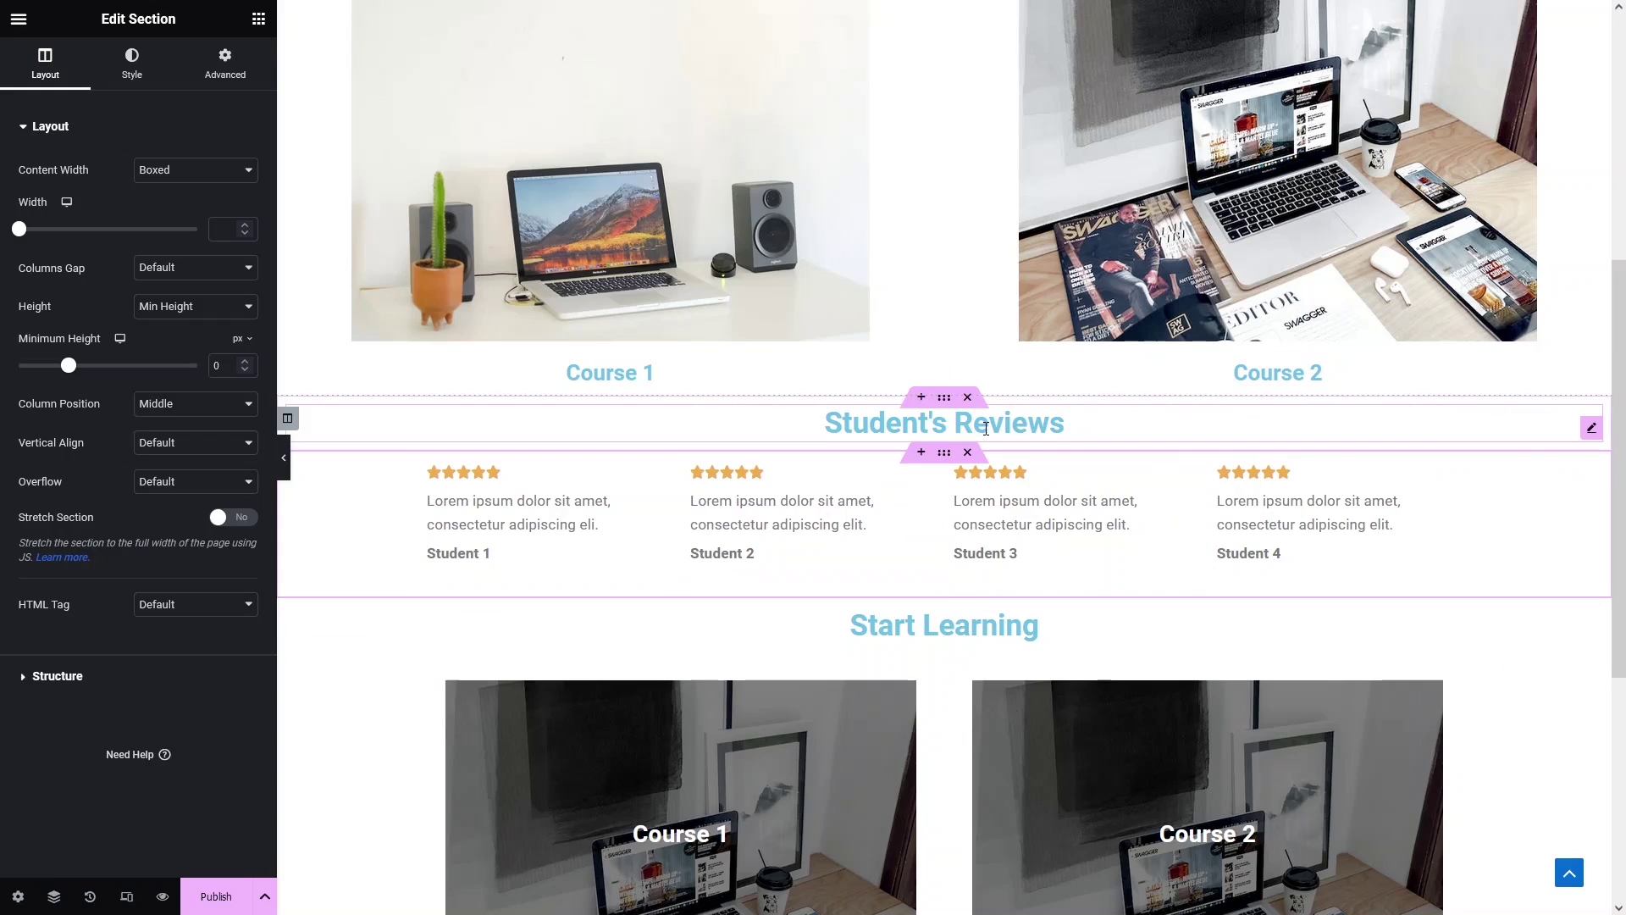
click(1035, 422)
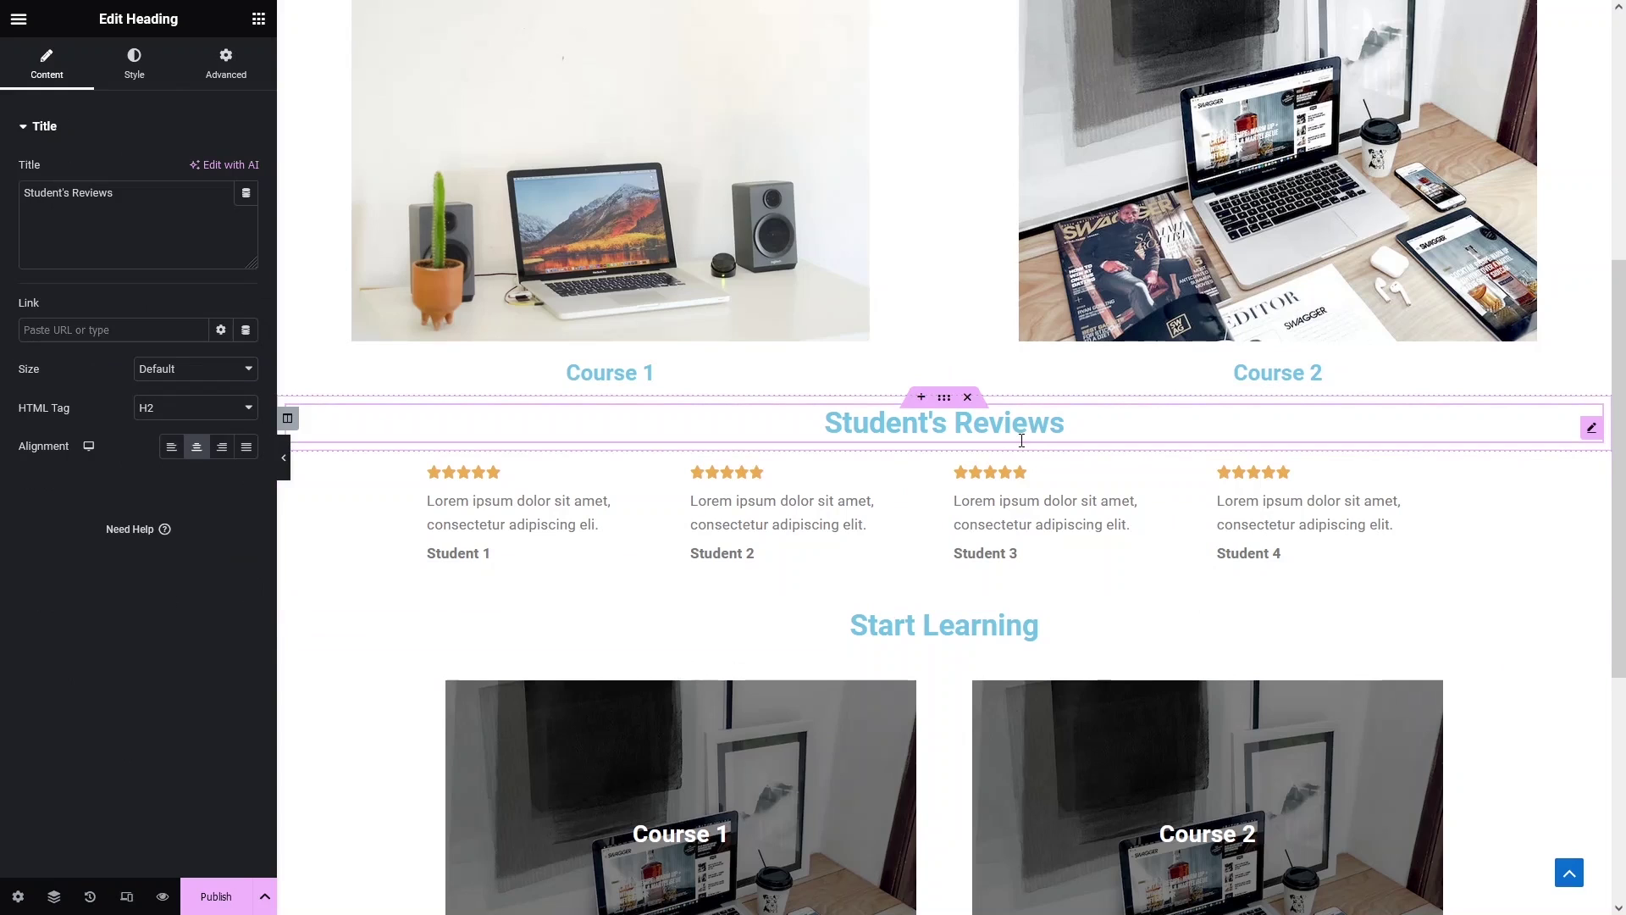
click(225, 63)
click(37, 190)
text(20)
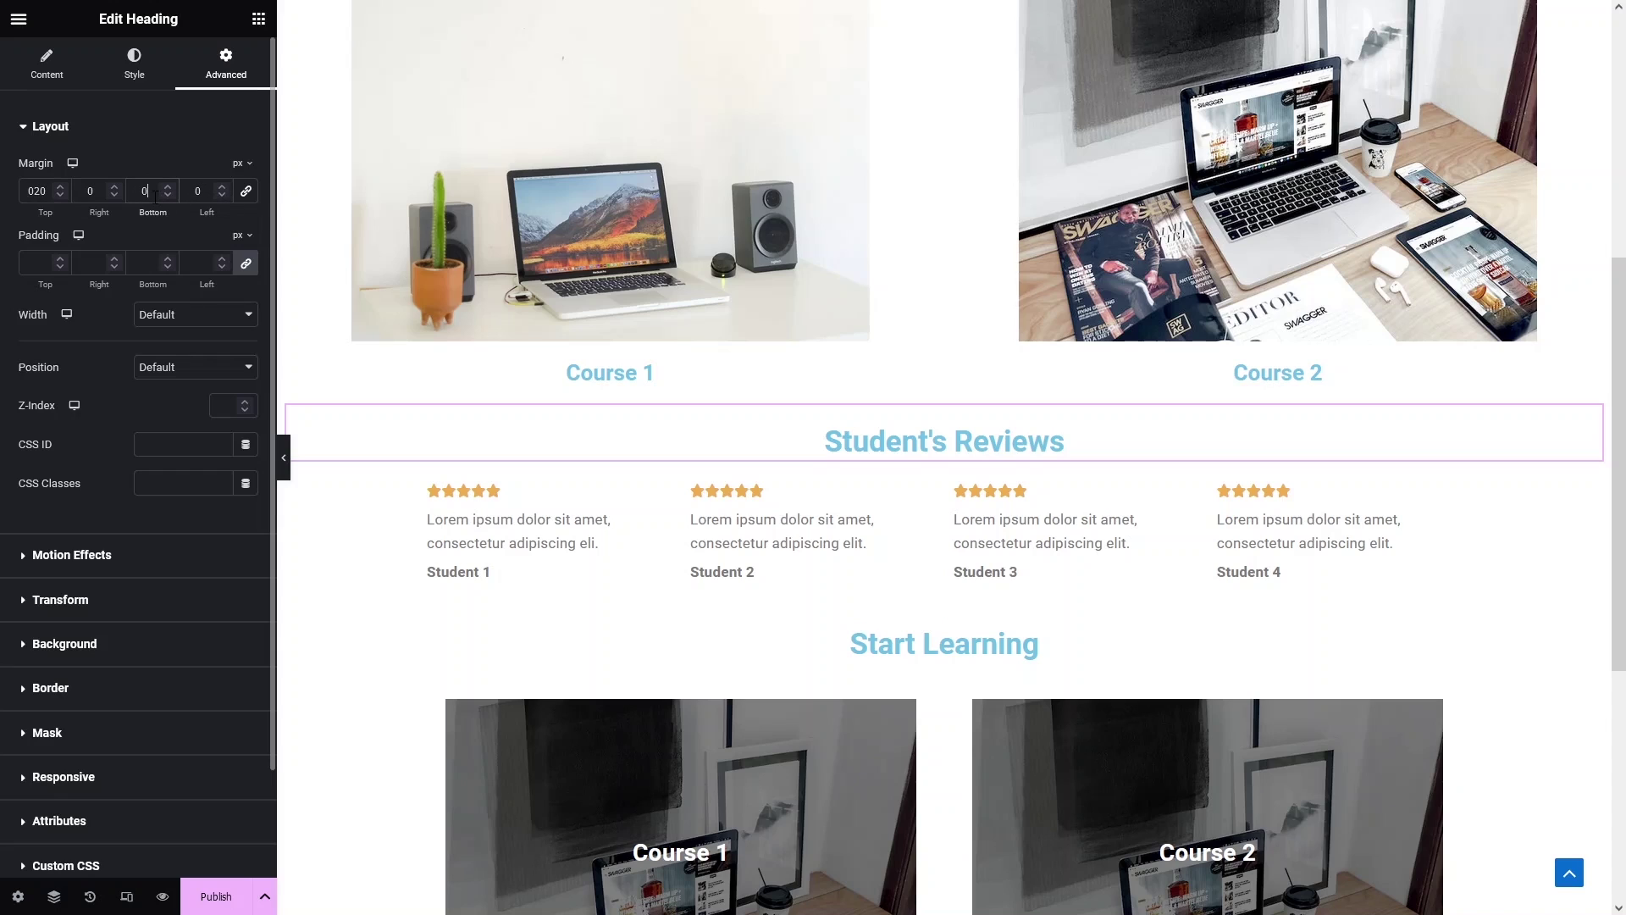
text(20)
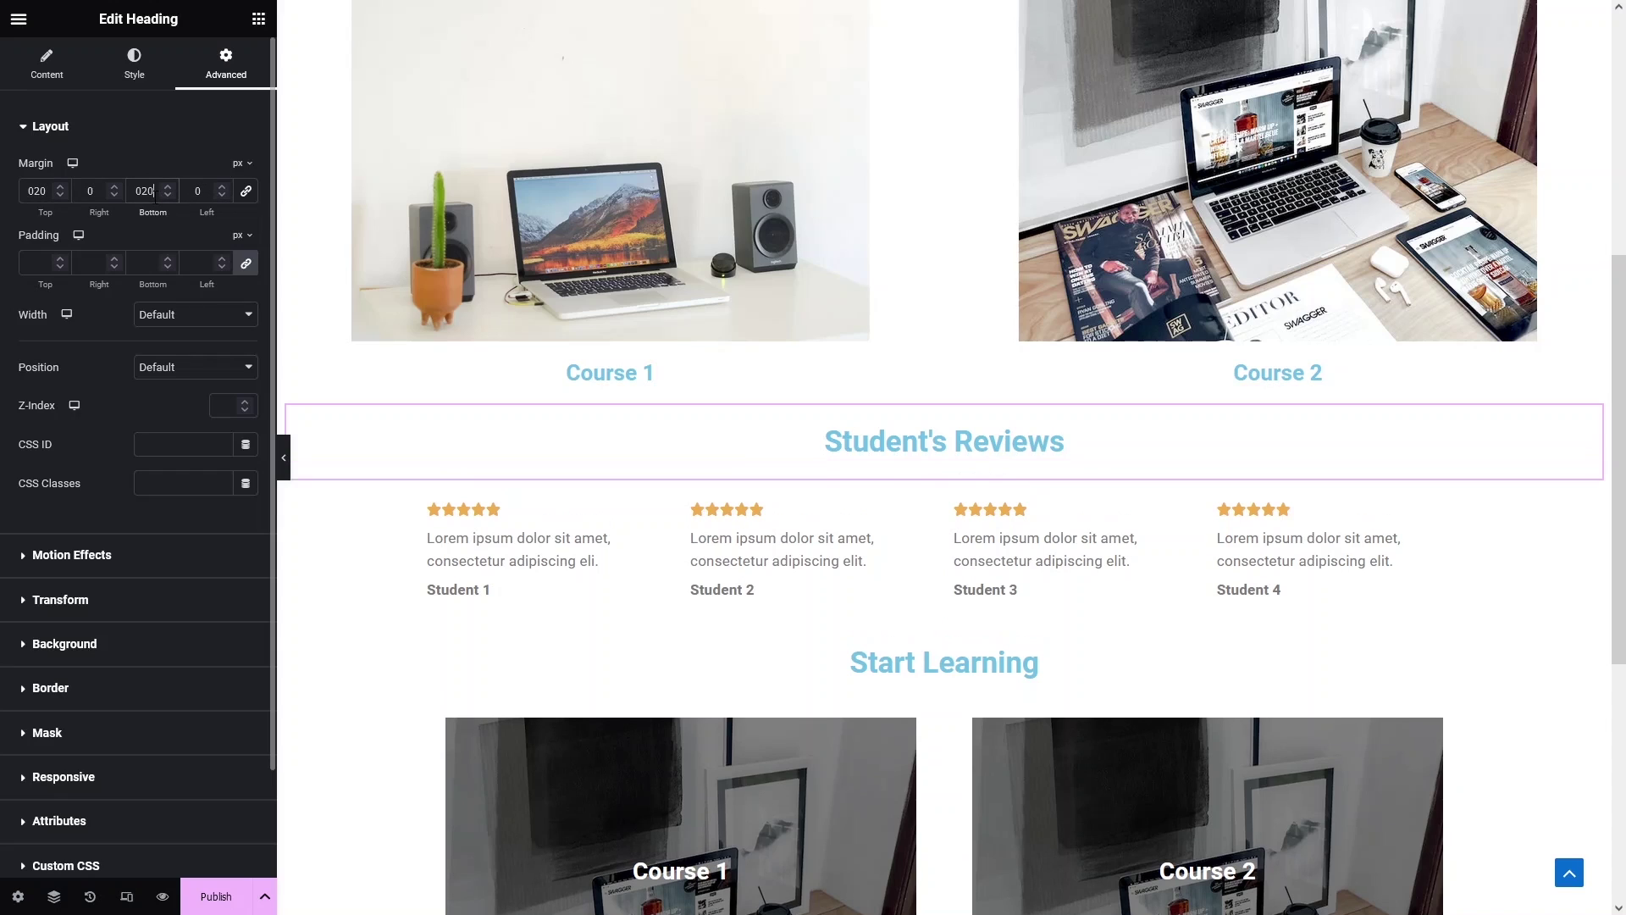
Give the Start Learning heading a 10 px margin above and below.
click(987, 657)
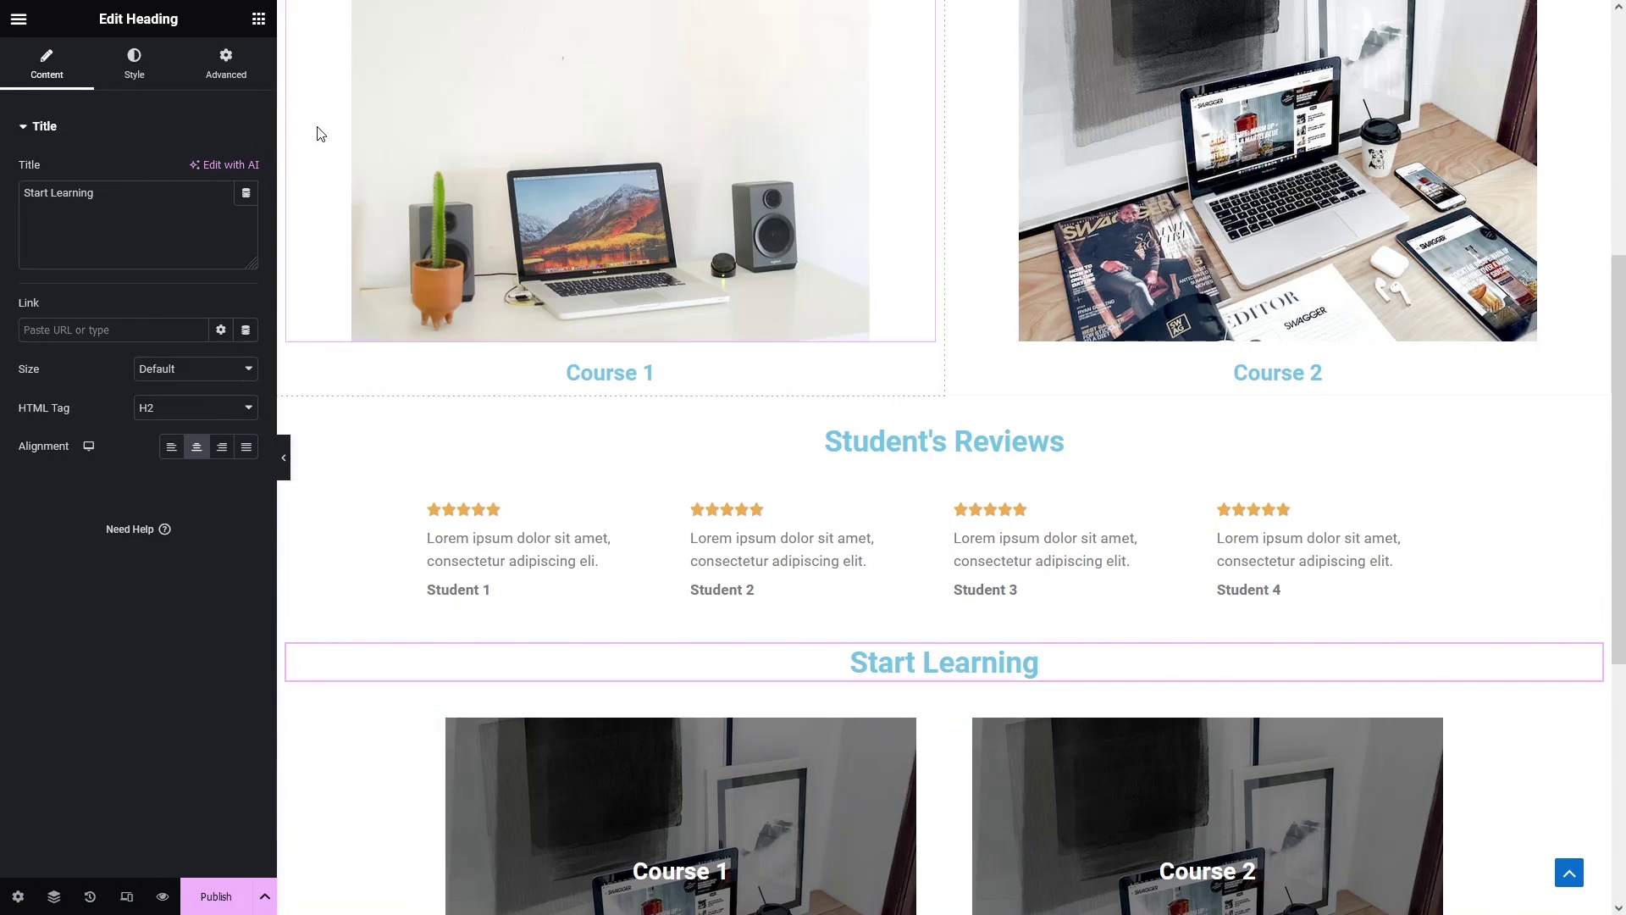
click(225, 64)
double_click(37, 190)
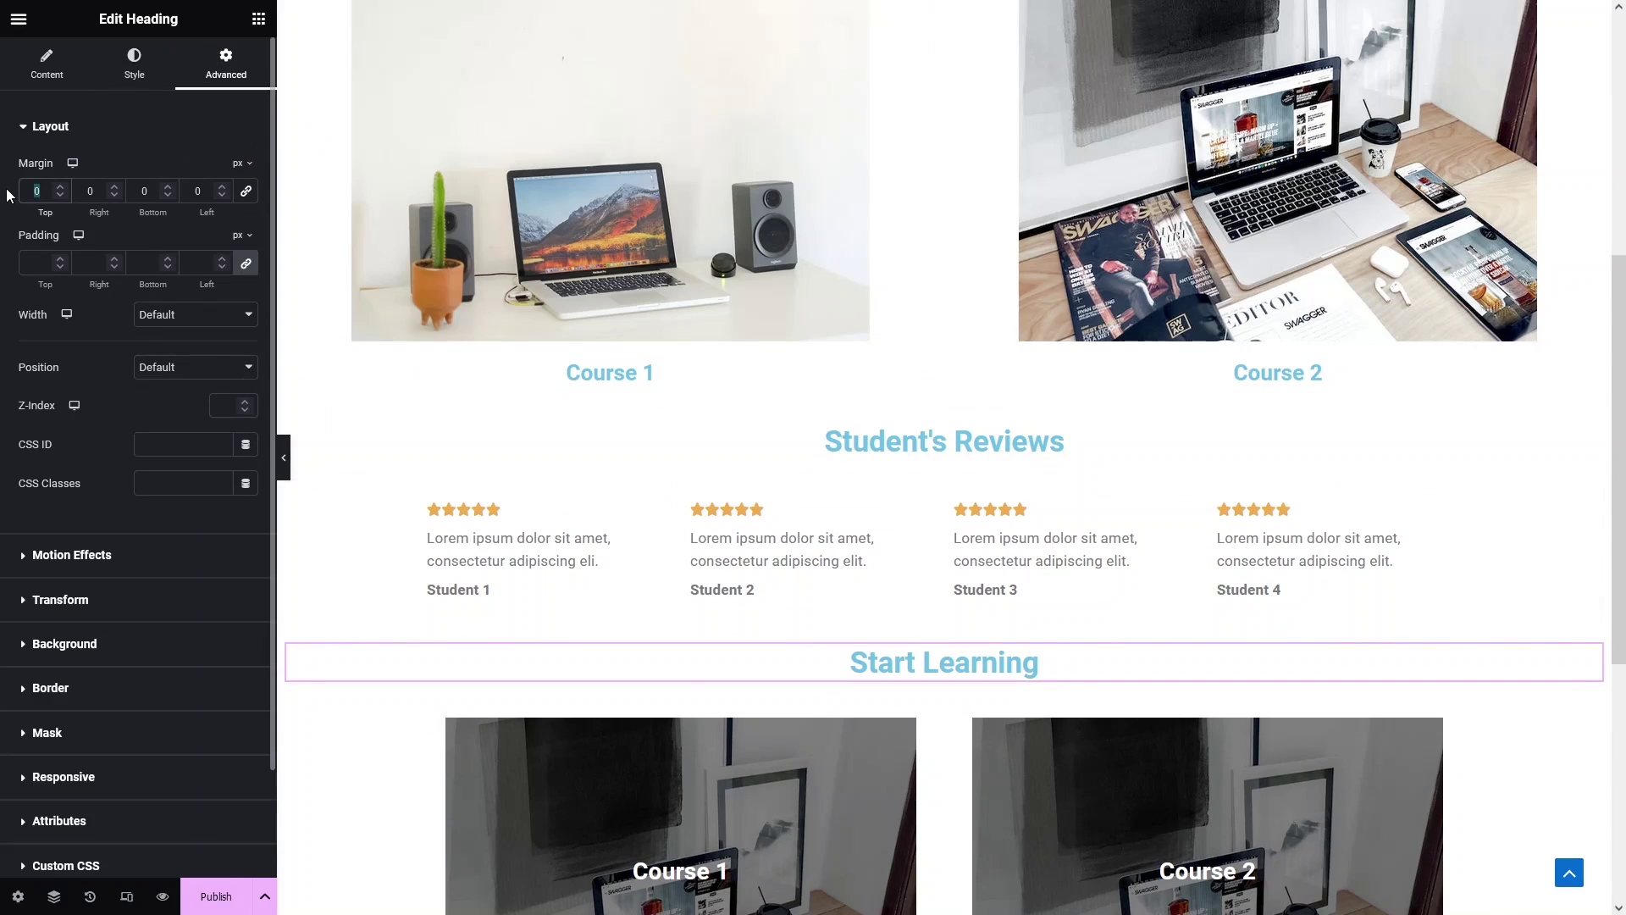
text(10)
drag(180, 207, 188, 206)
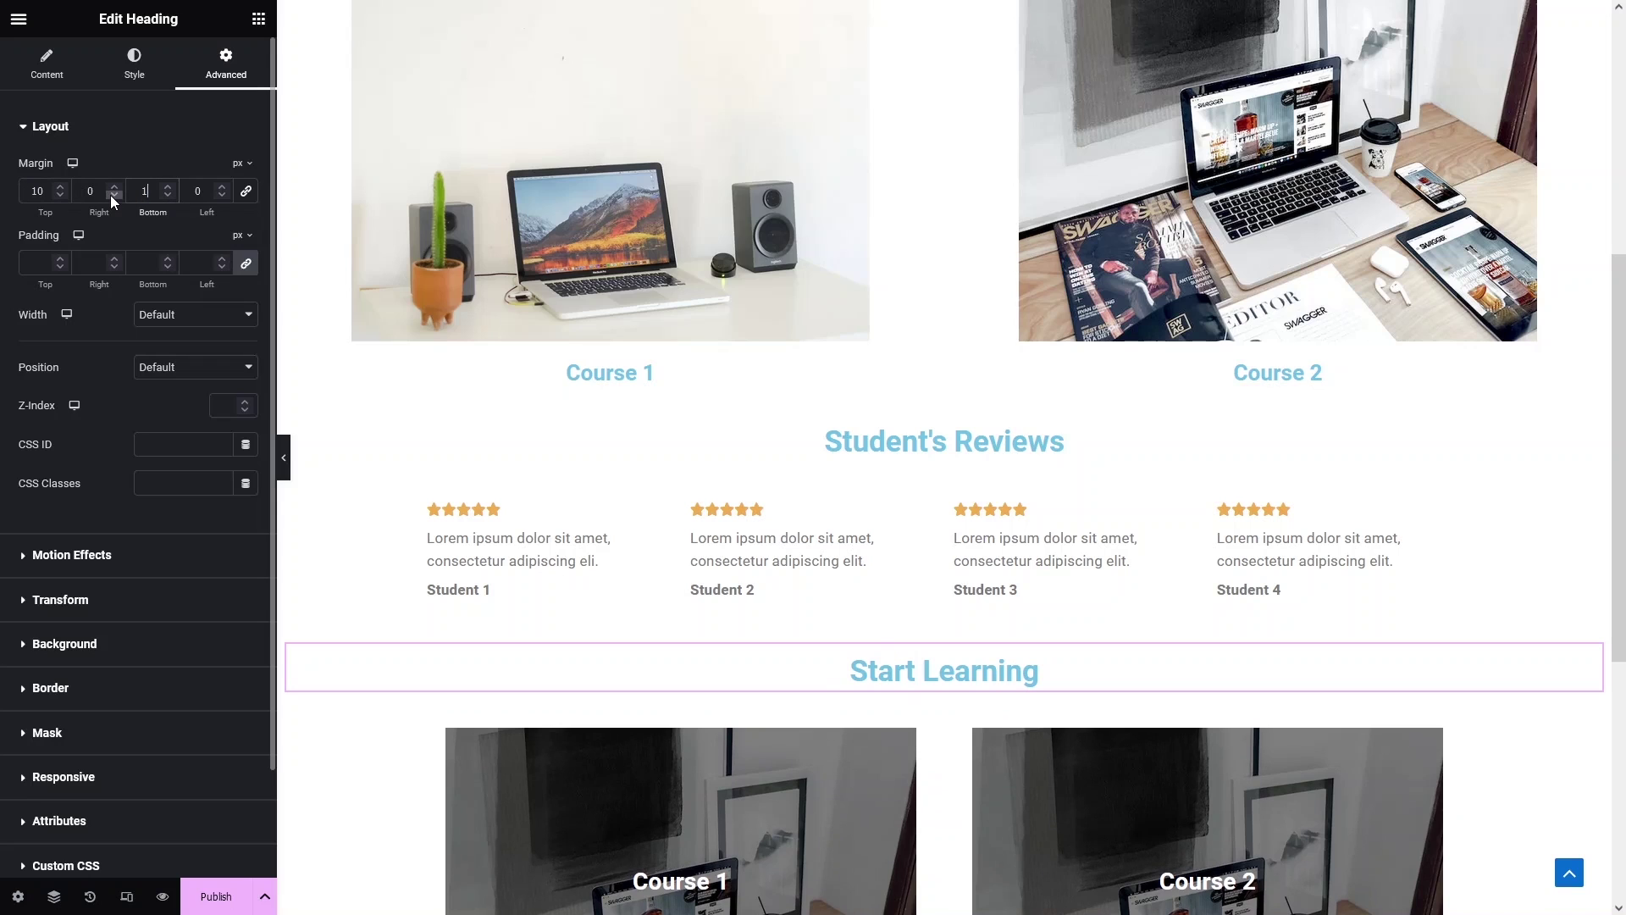
scroll(1037, 603, up, 4)
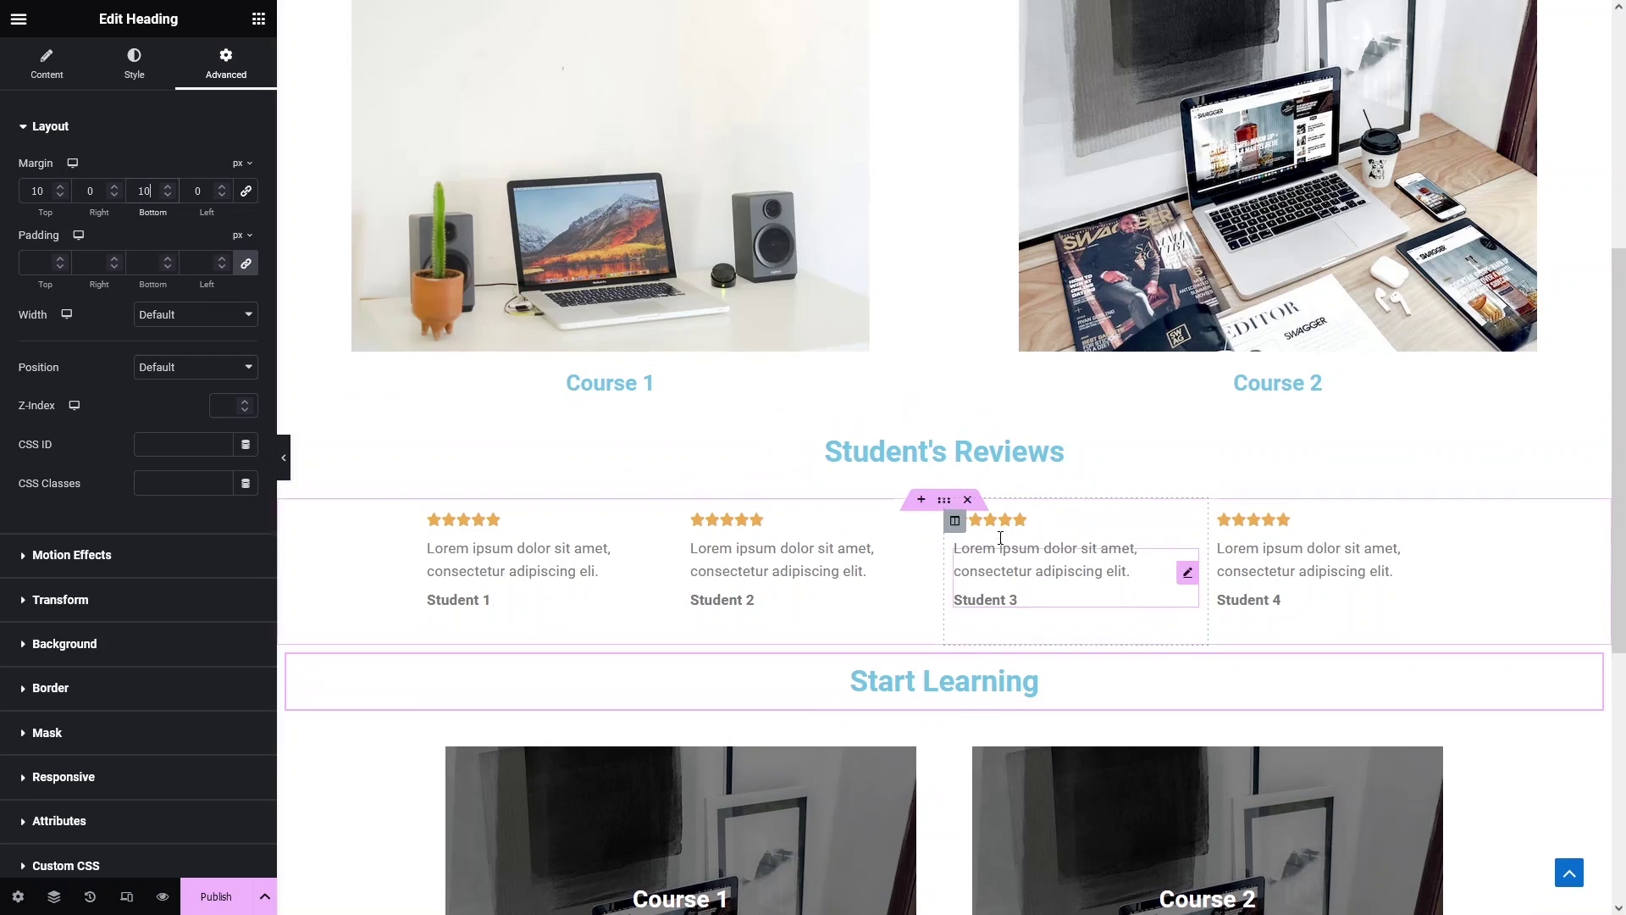
Give the Courses of the week heading 10 px top and bottom margins and 0 px left and right margins.
click(460, 384)
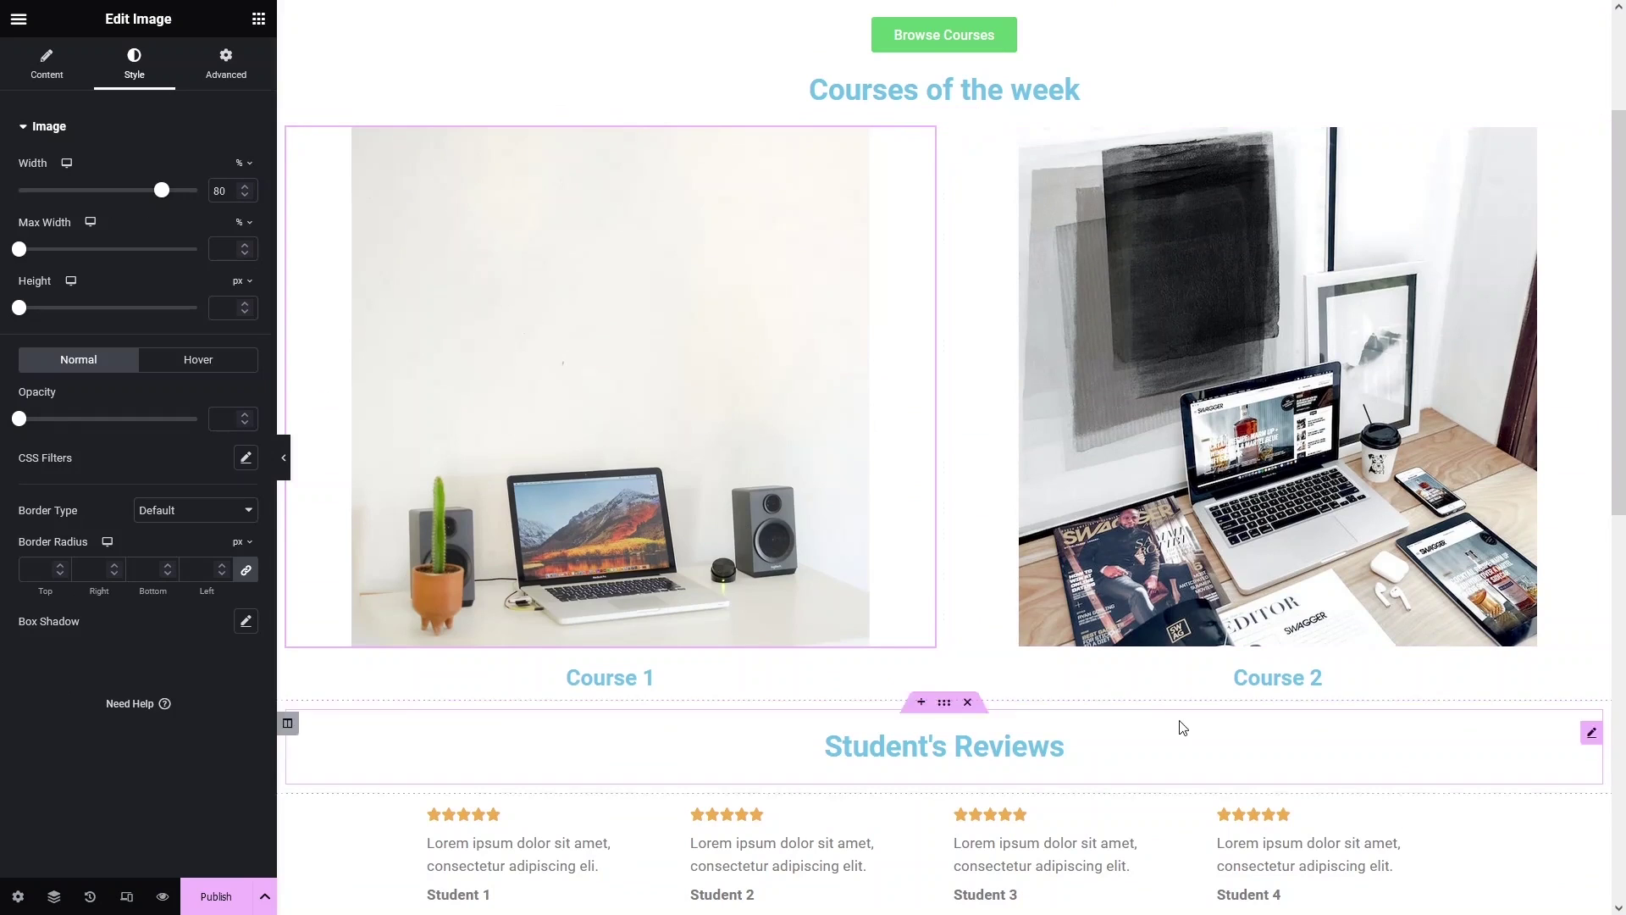
scroll(901, 480, up, 3)
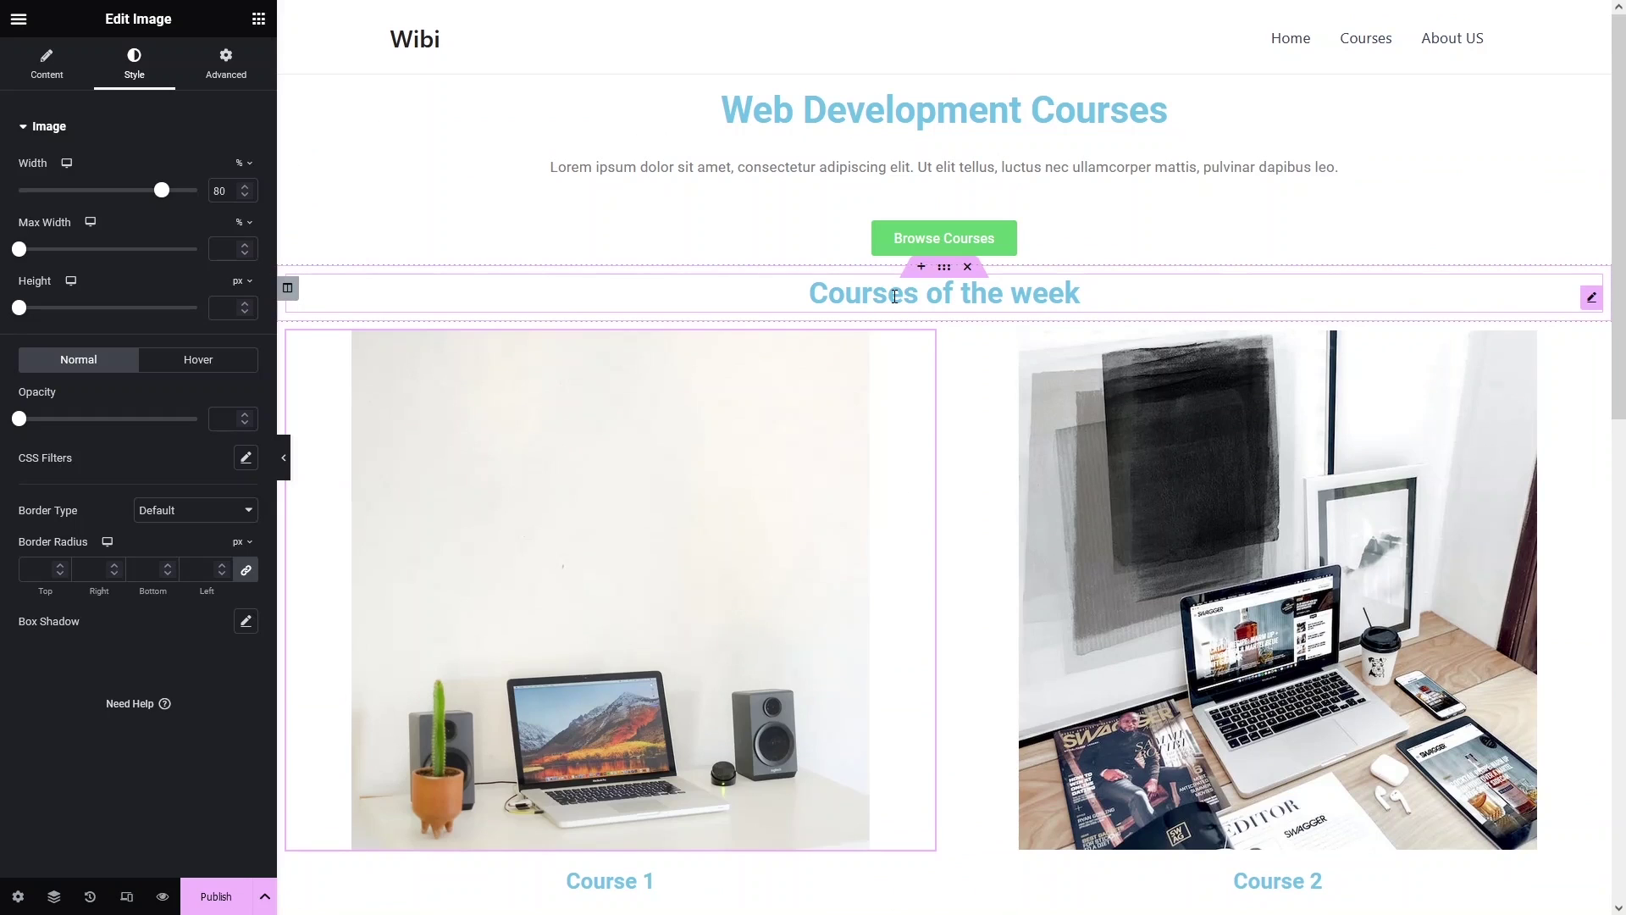
click(896, 296)
click(225, 63)
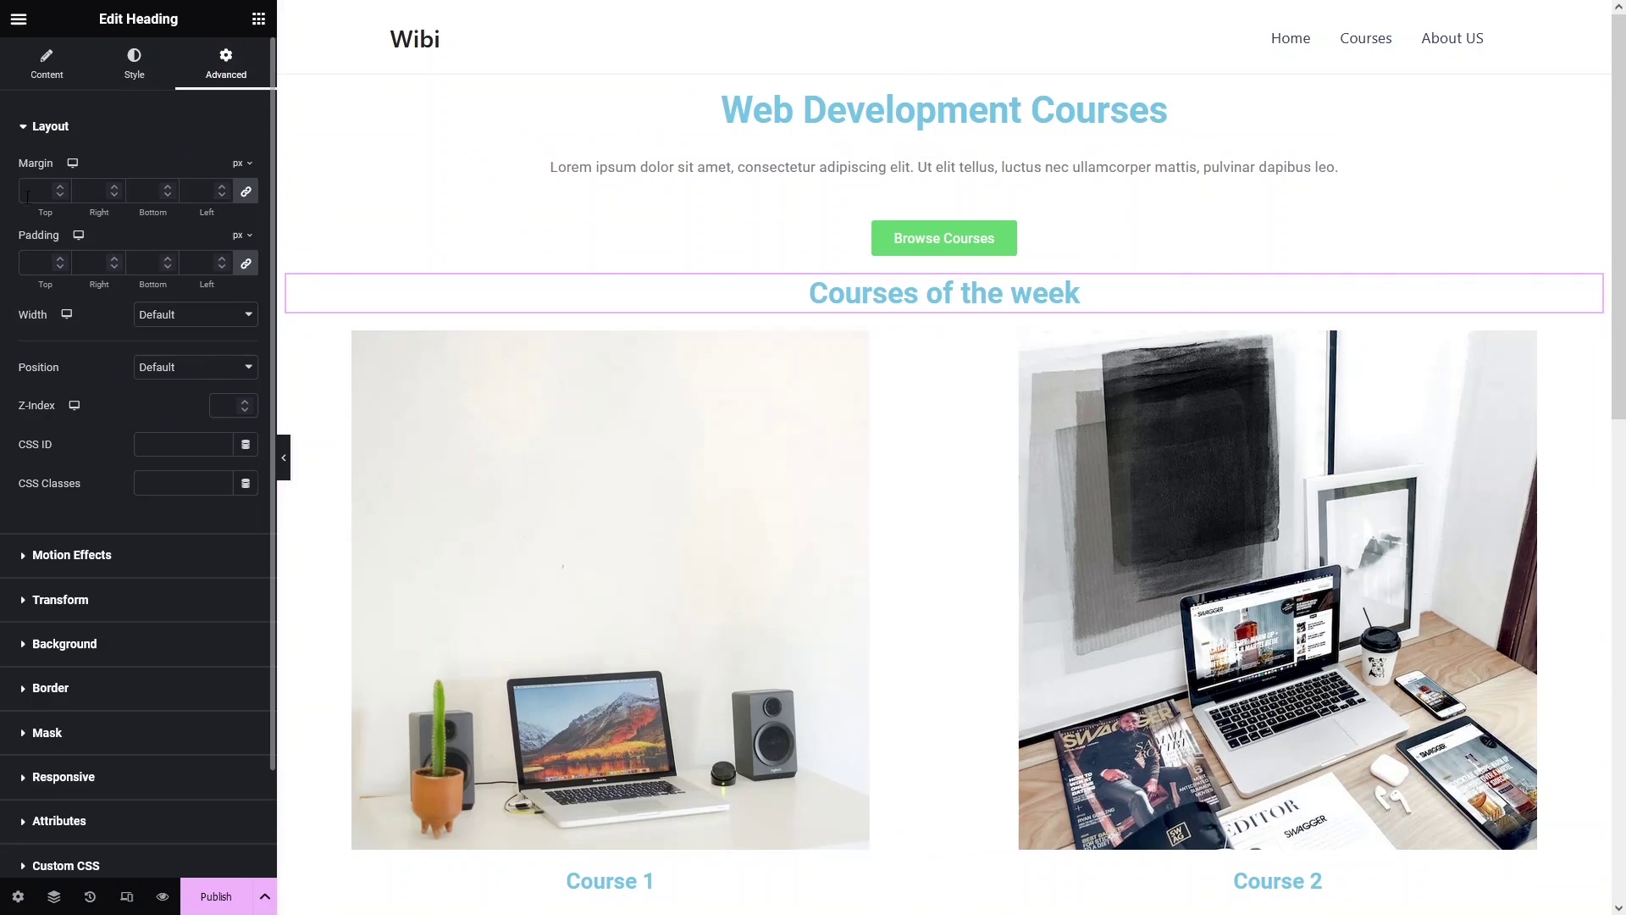
click(34, 191)
text(10)
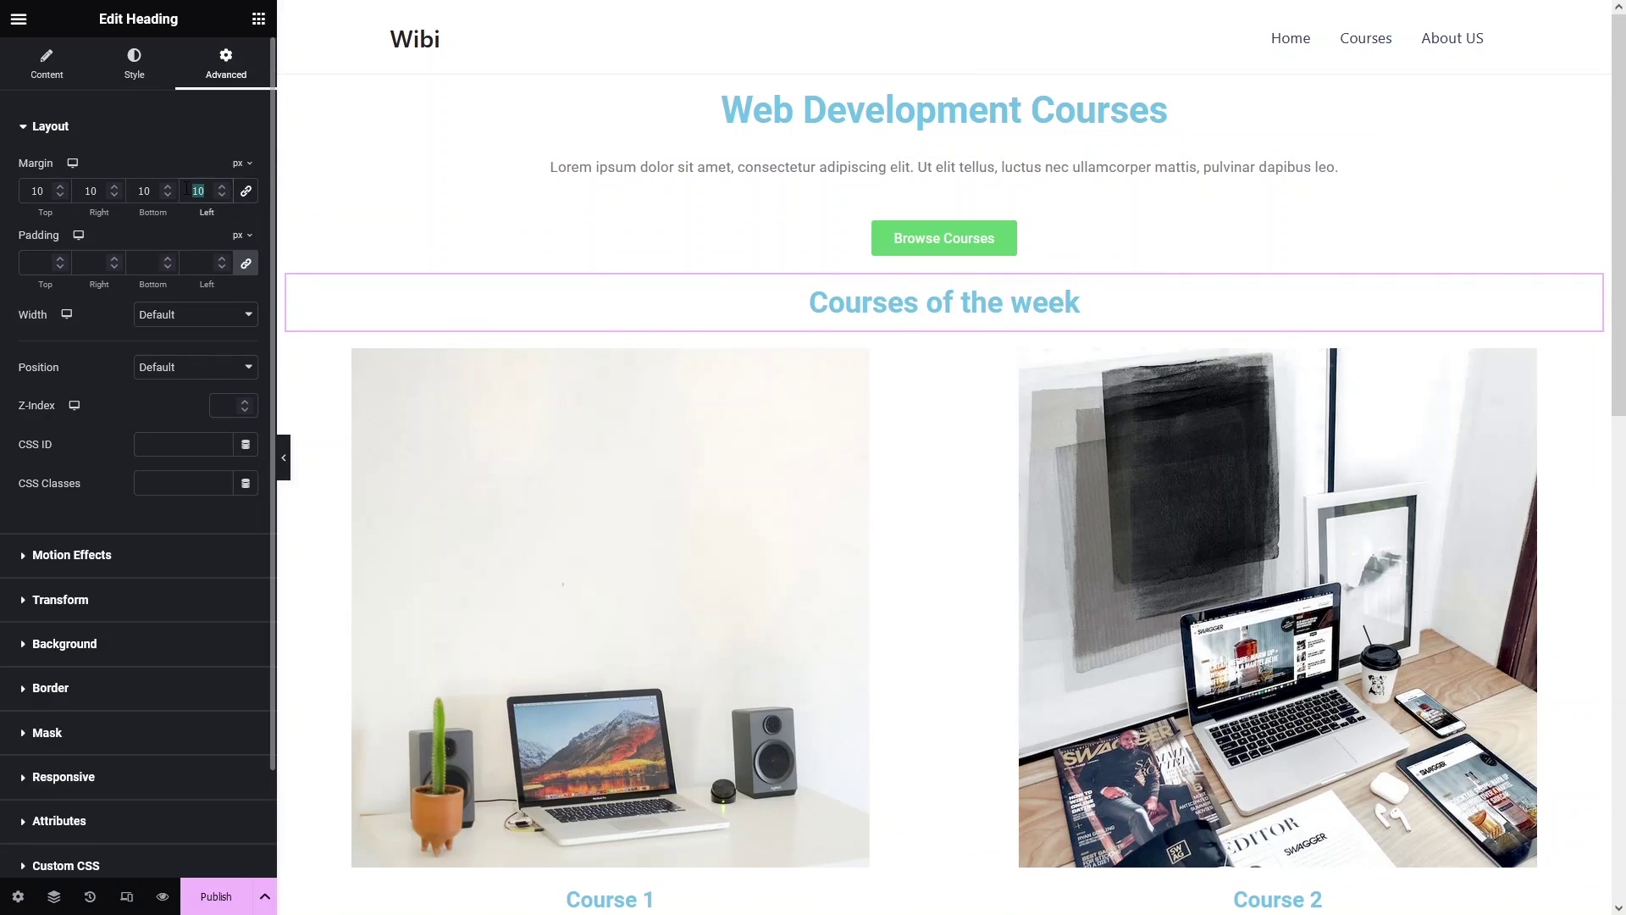
text(0)
double_click(91, 190)
text(0)
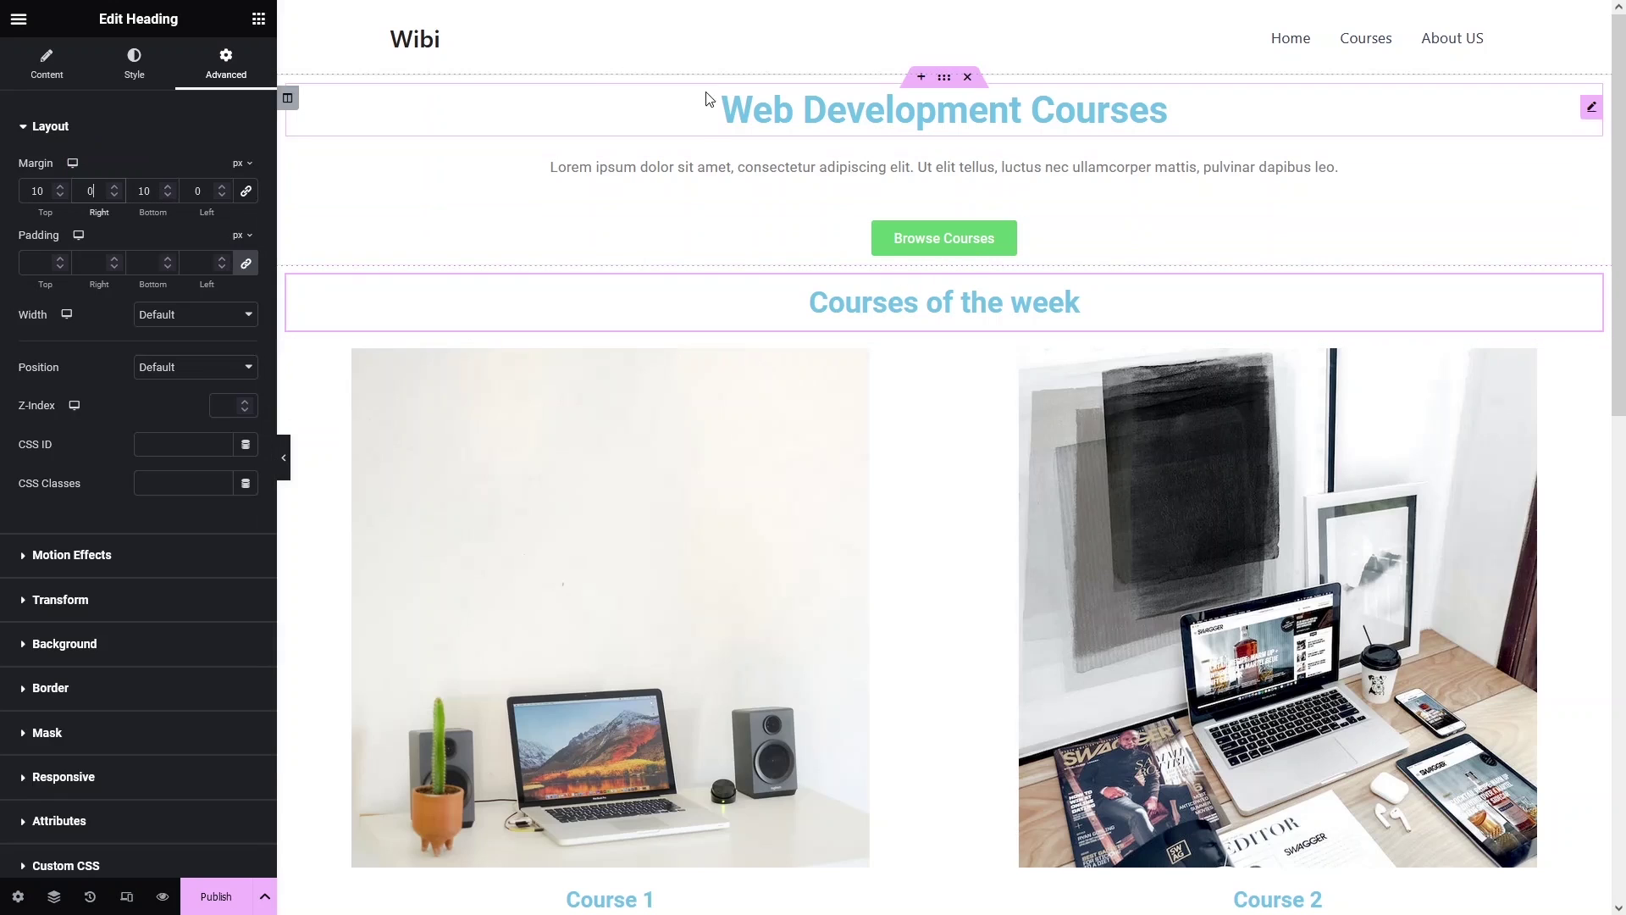
click(669, 144)
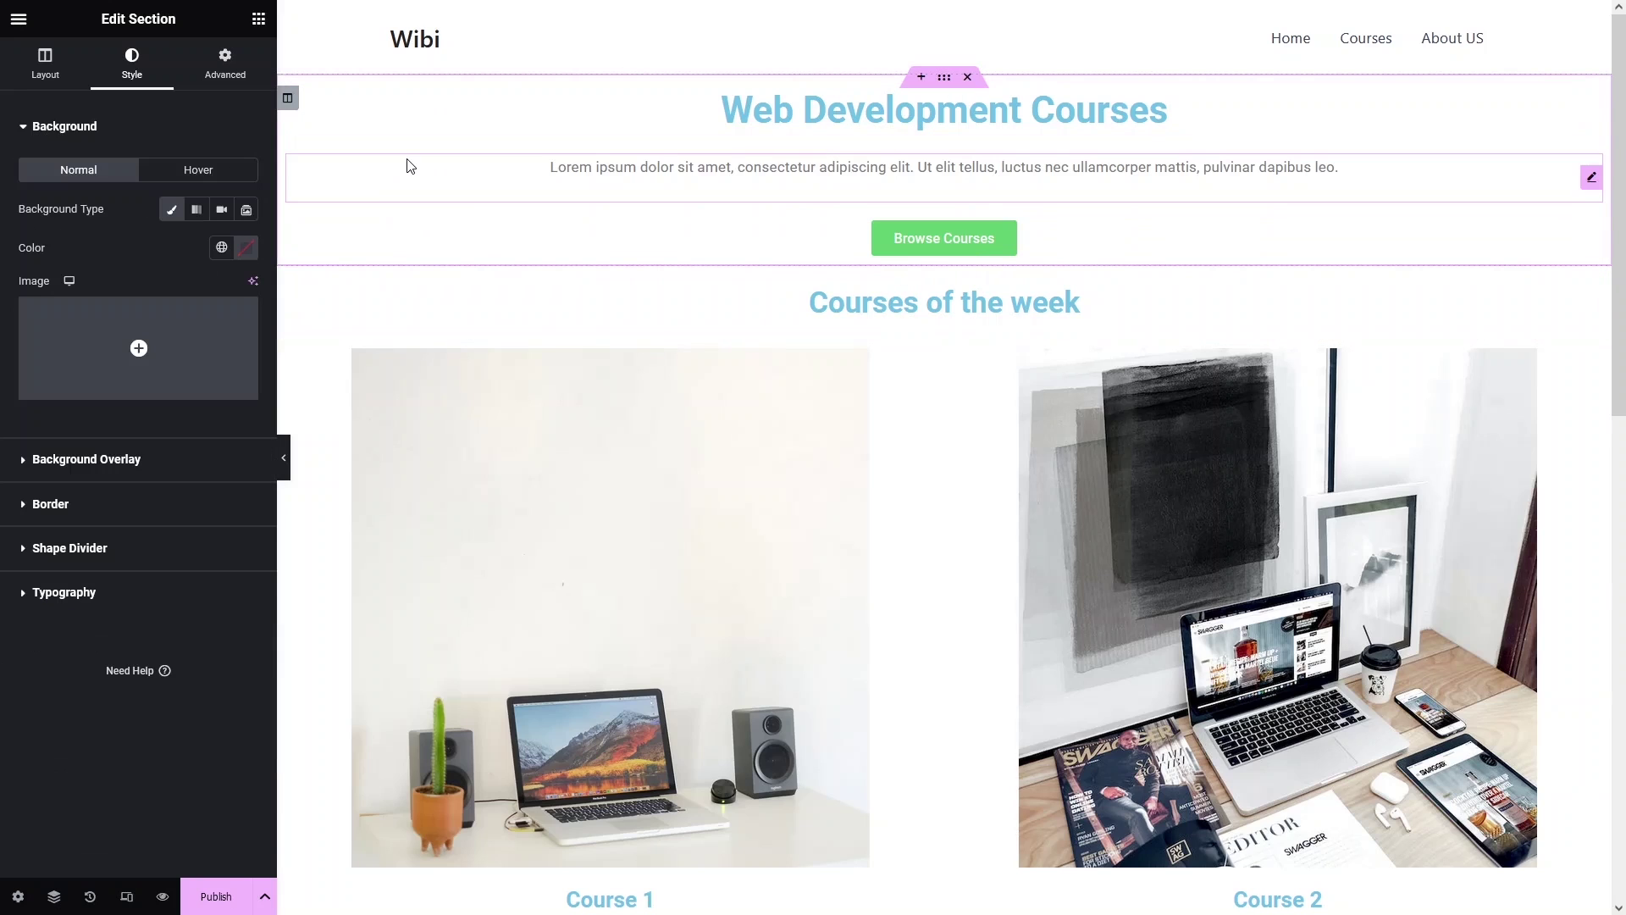
click(106, 343)
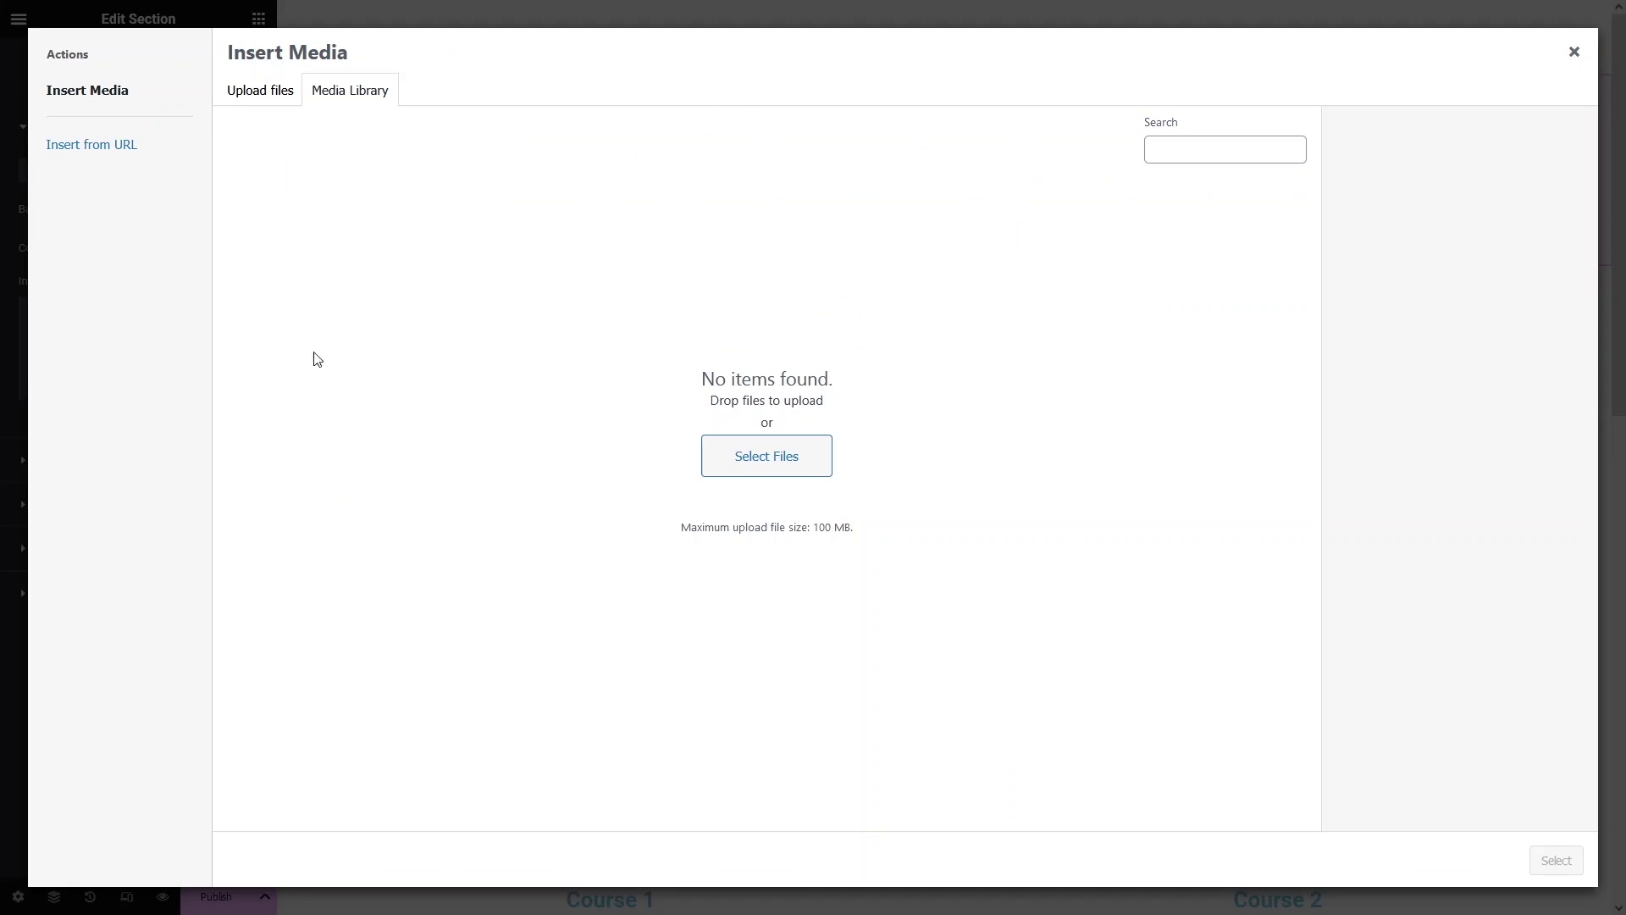
click(77, 149)
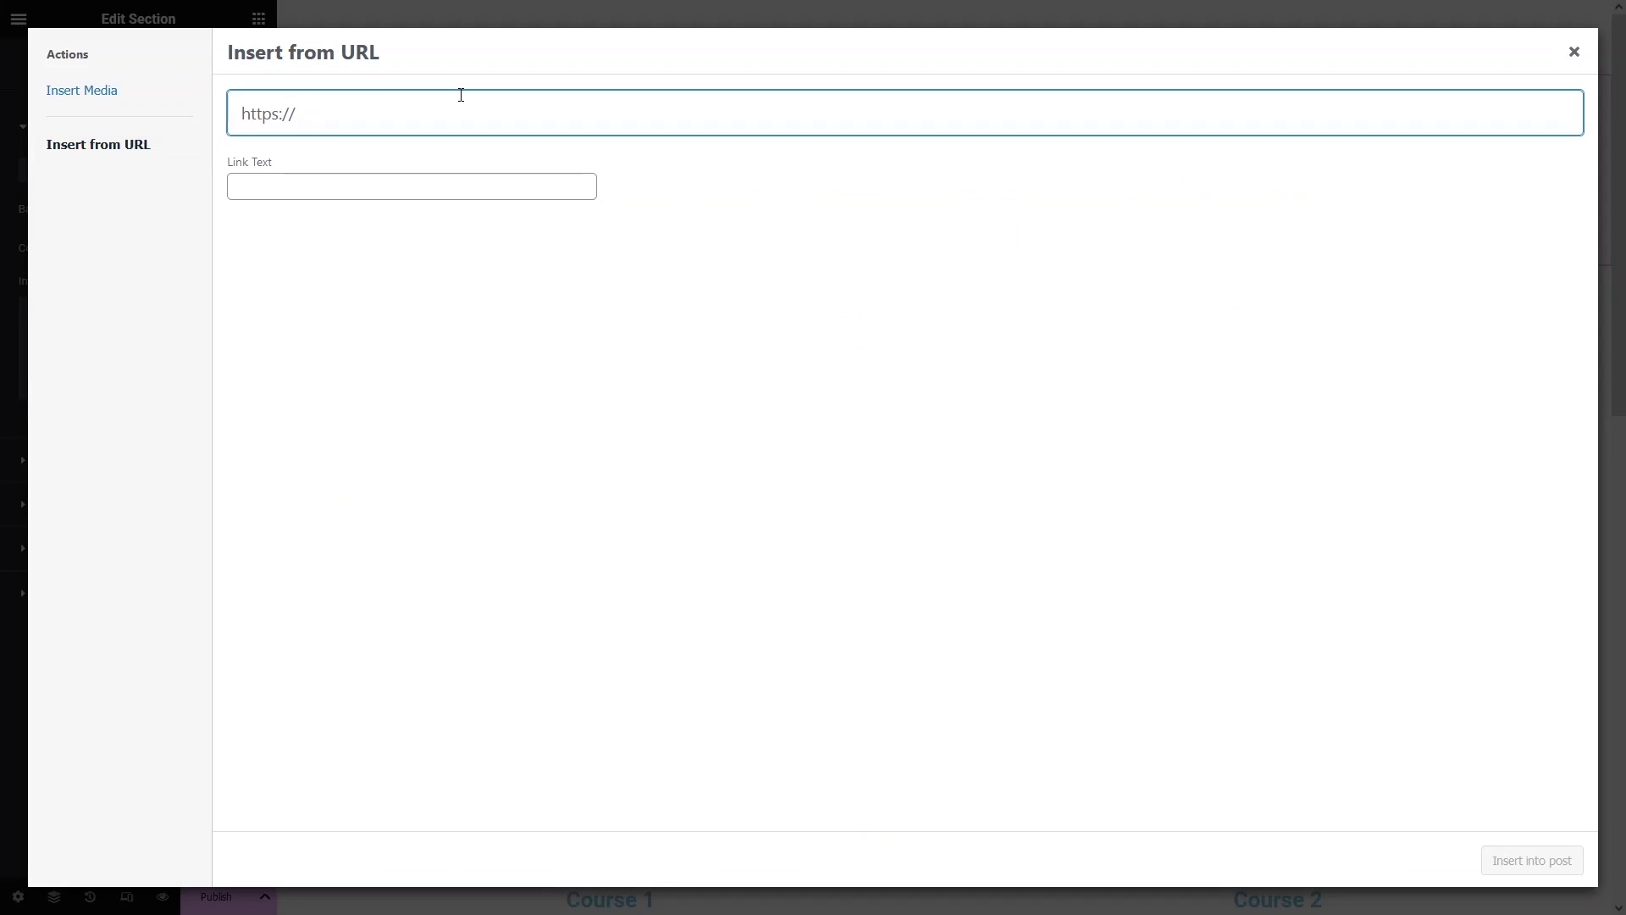
text(https://images.pexels.com/photos/4103247/pexels-photo-4103247.jpeg?auto=compress&cs=tinysrgb&w=1600)
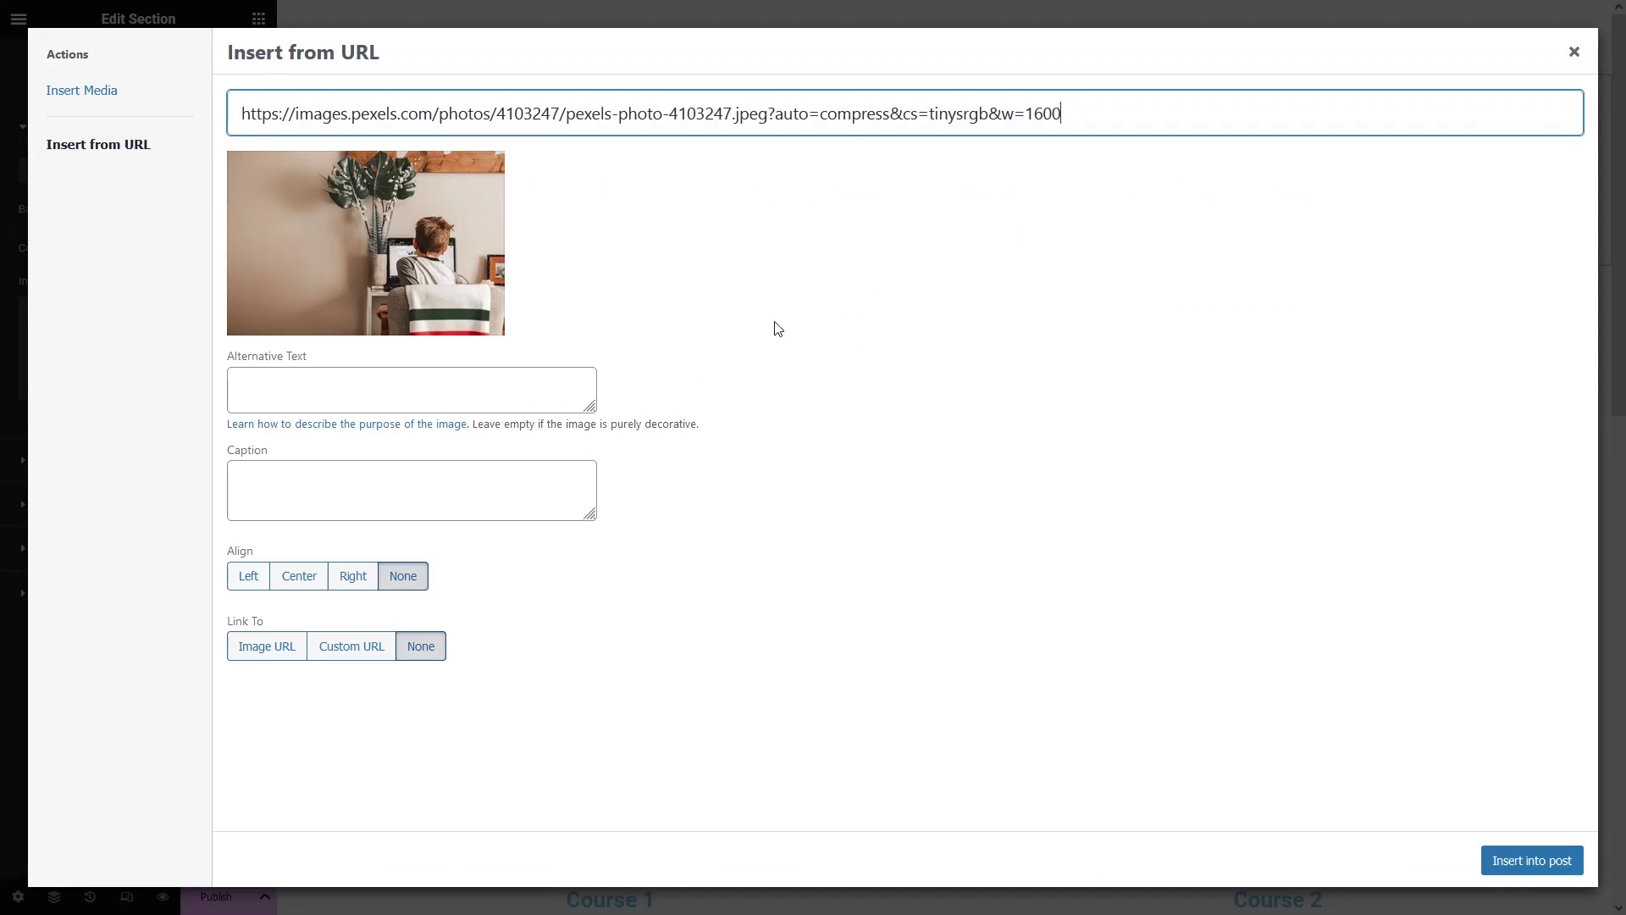
click(1510, 868)
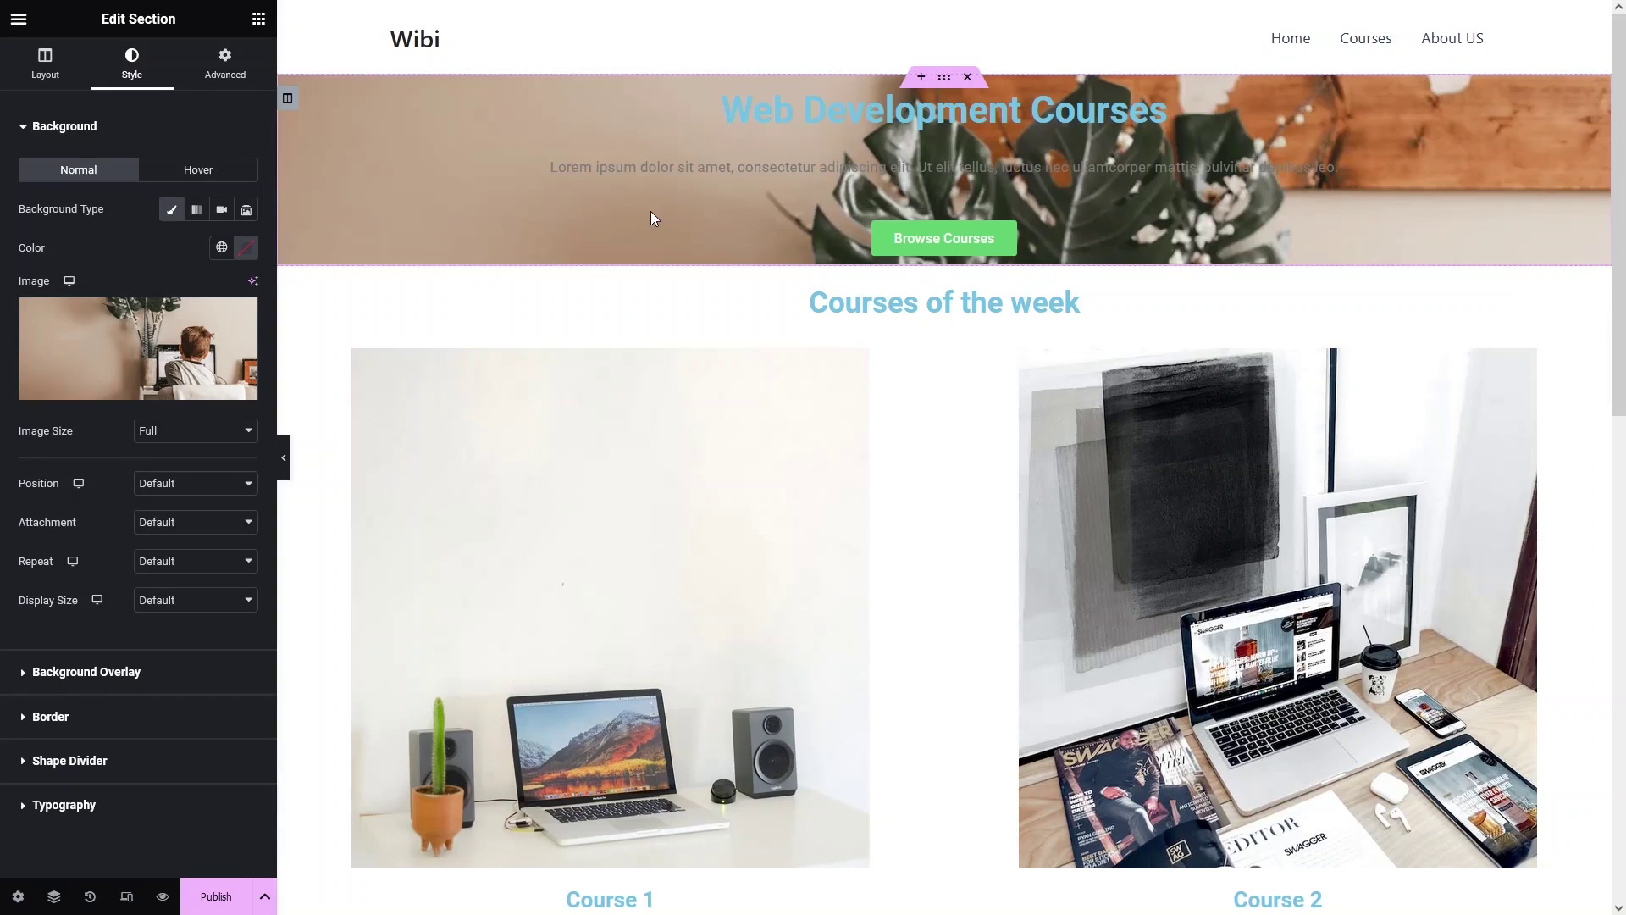
Set the hero section's background image position to Center Center and its display size to Cover.
click(169, 484)
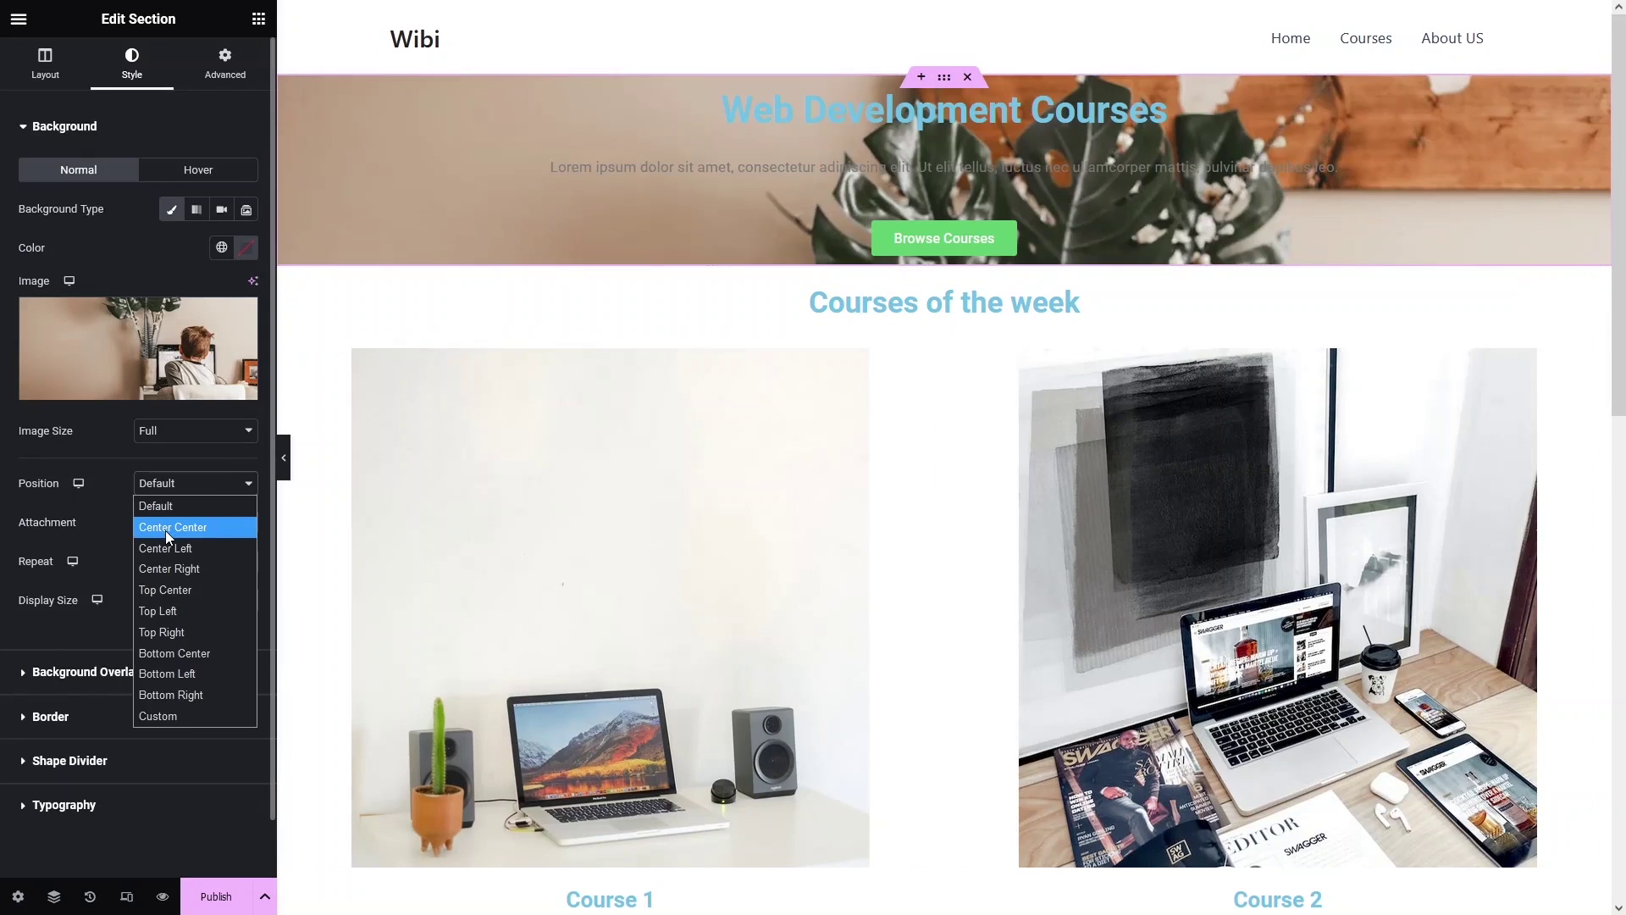
click(165, 529)
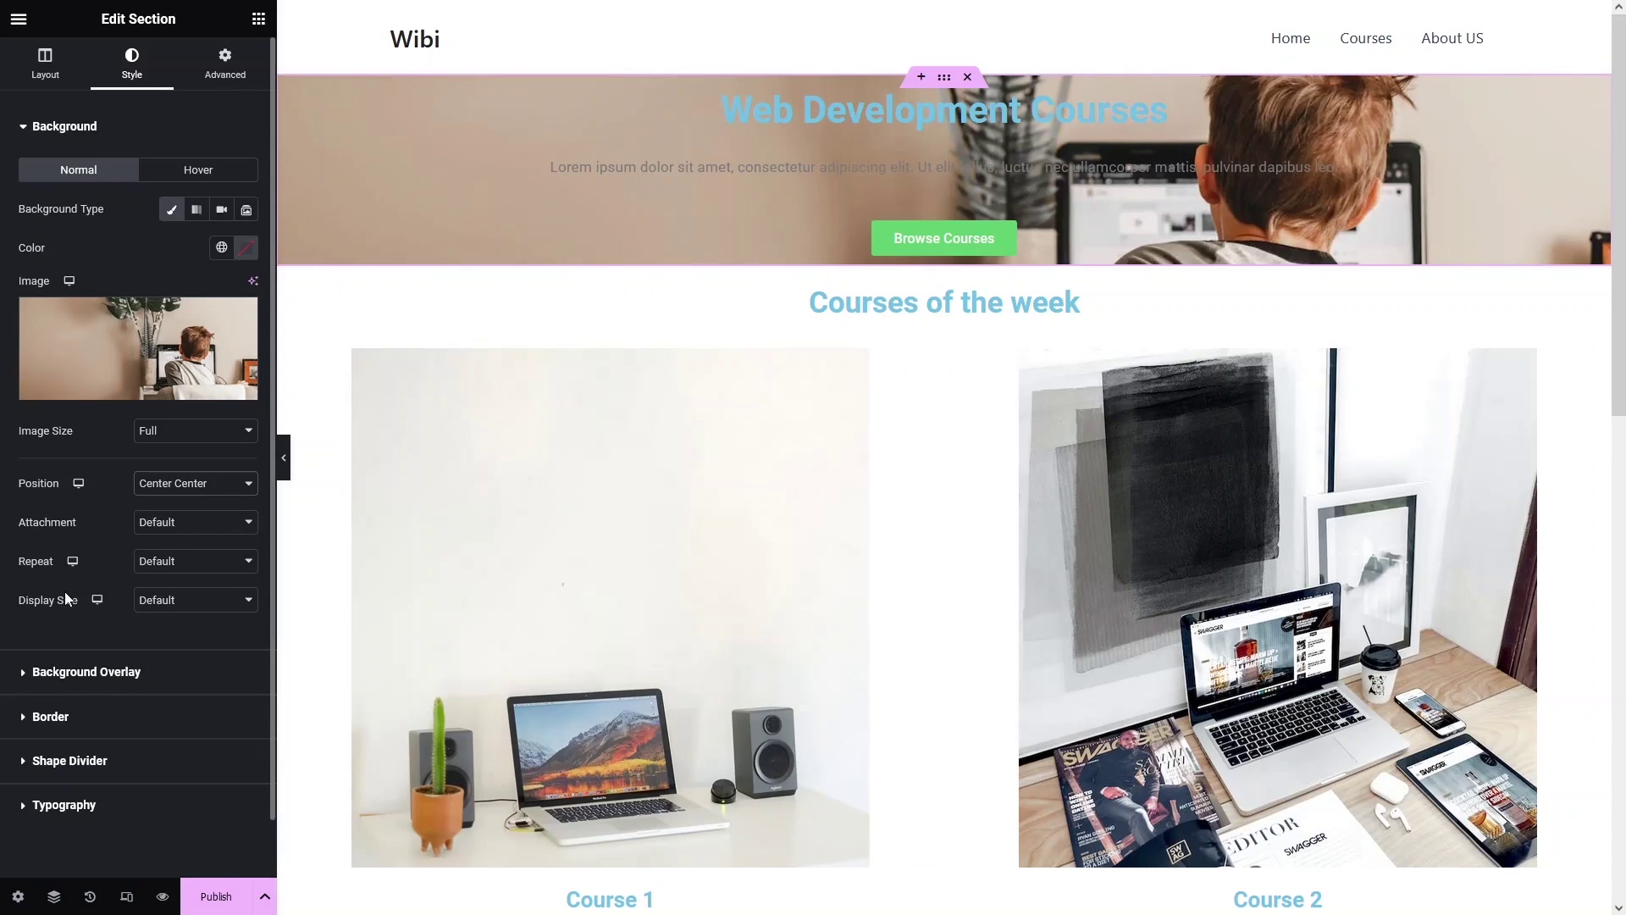
click(200, 603)
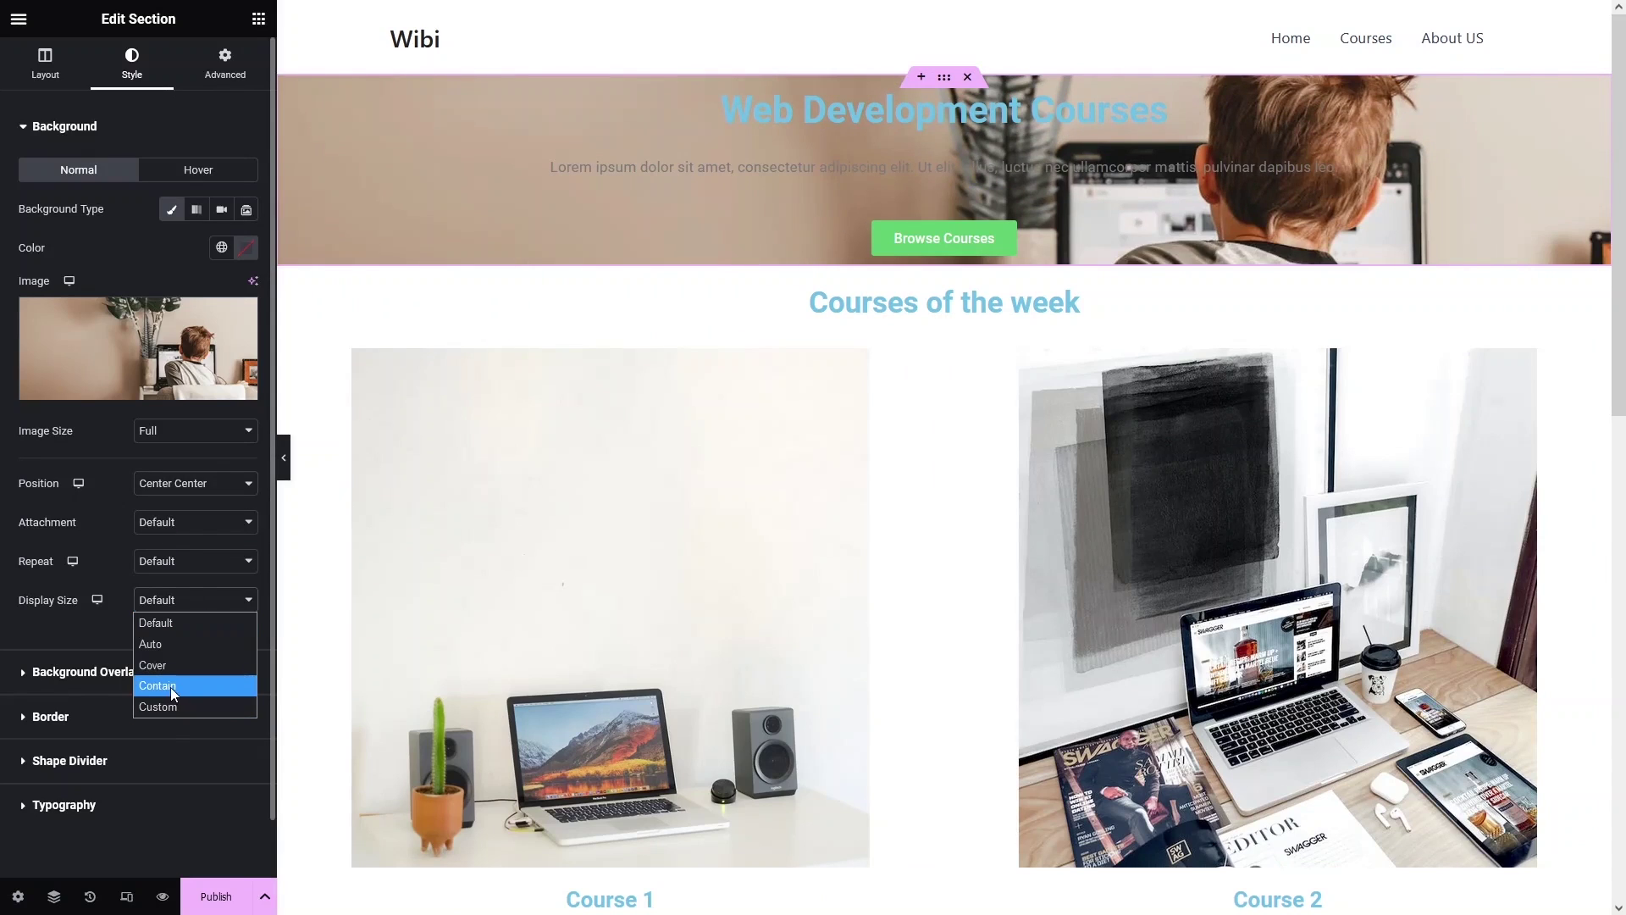
click(174, 667)
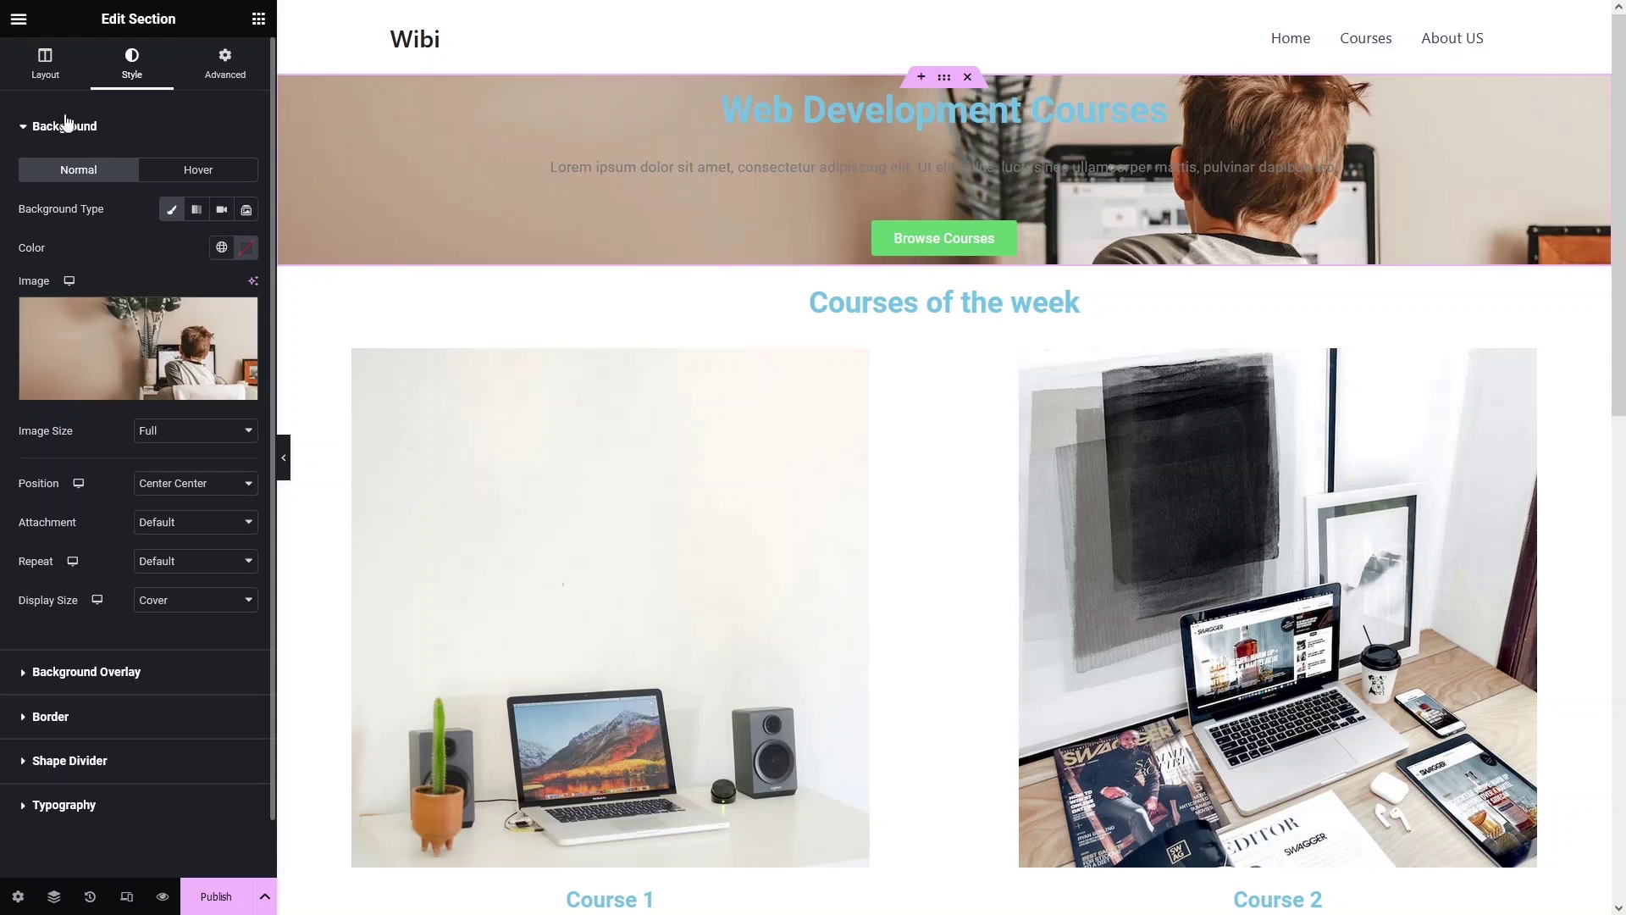
Switch the hero section's height to Min Height with a minimum of 594 px.
click(36, 77)
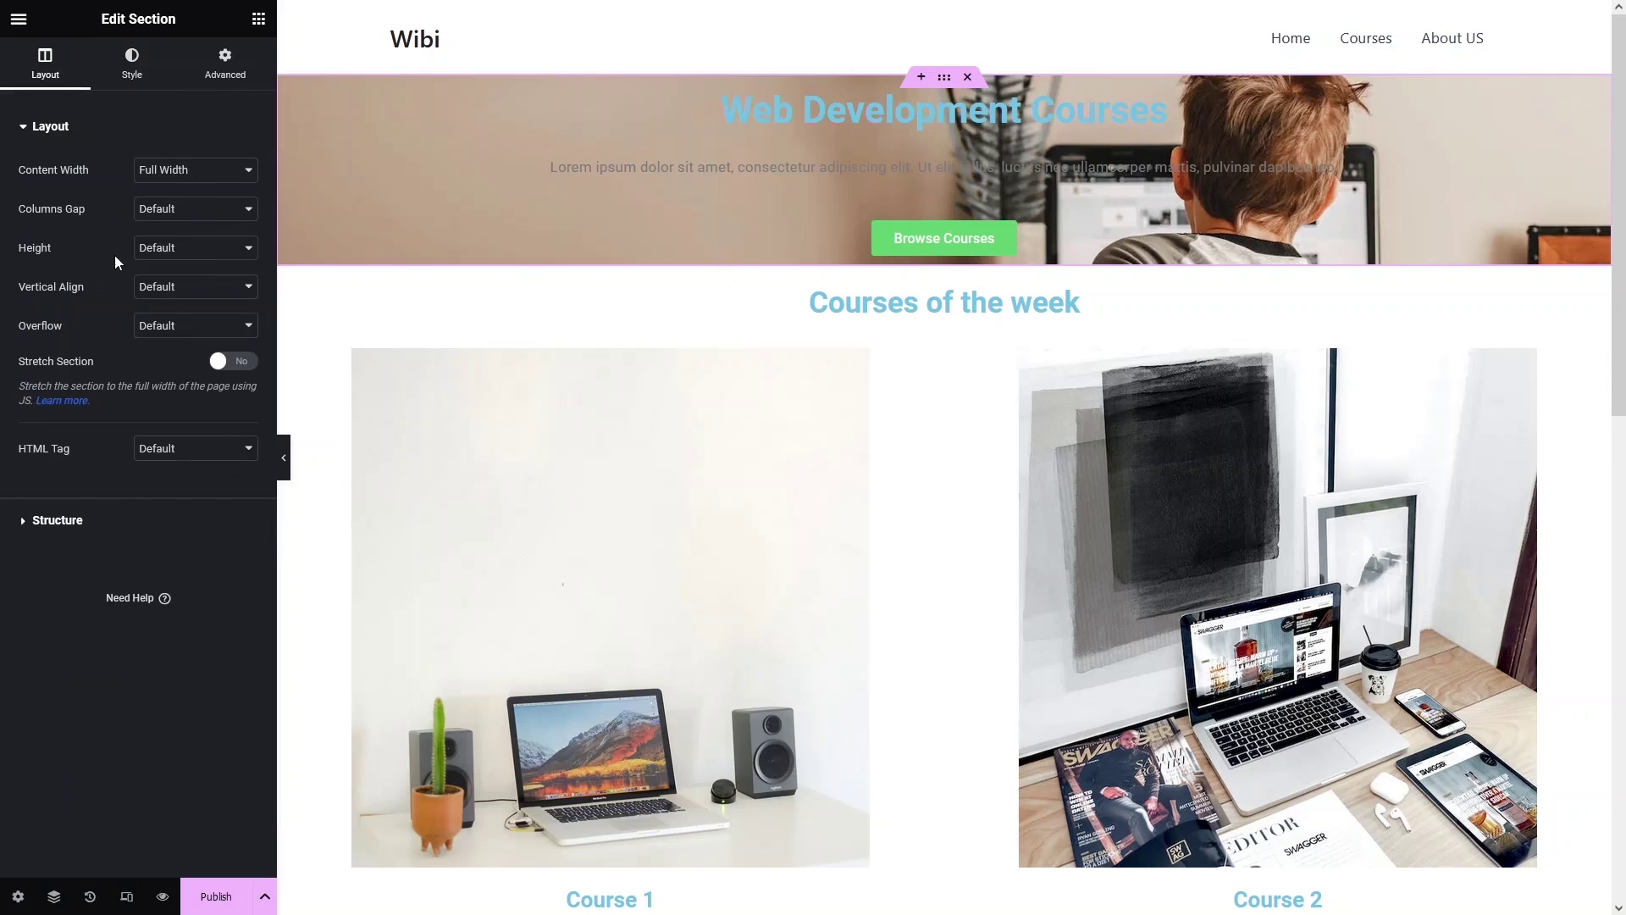
click(178, 252)
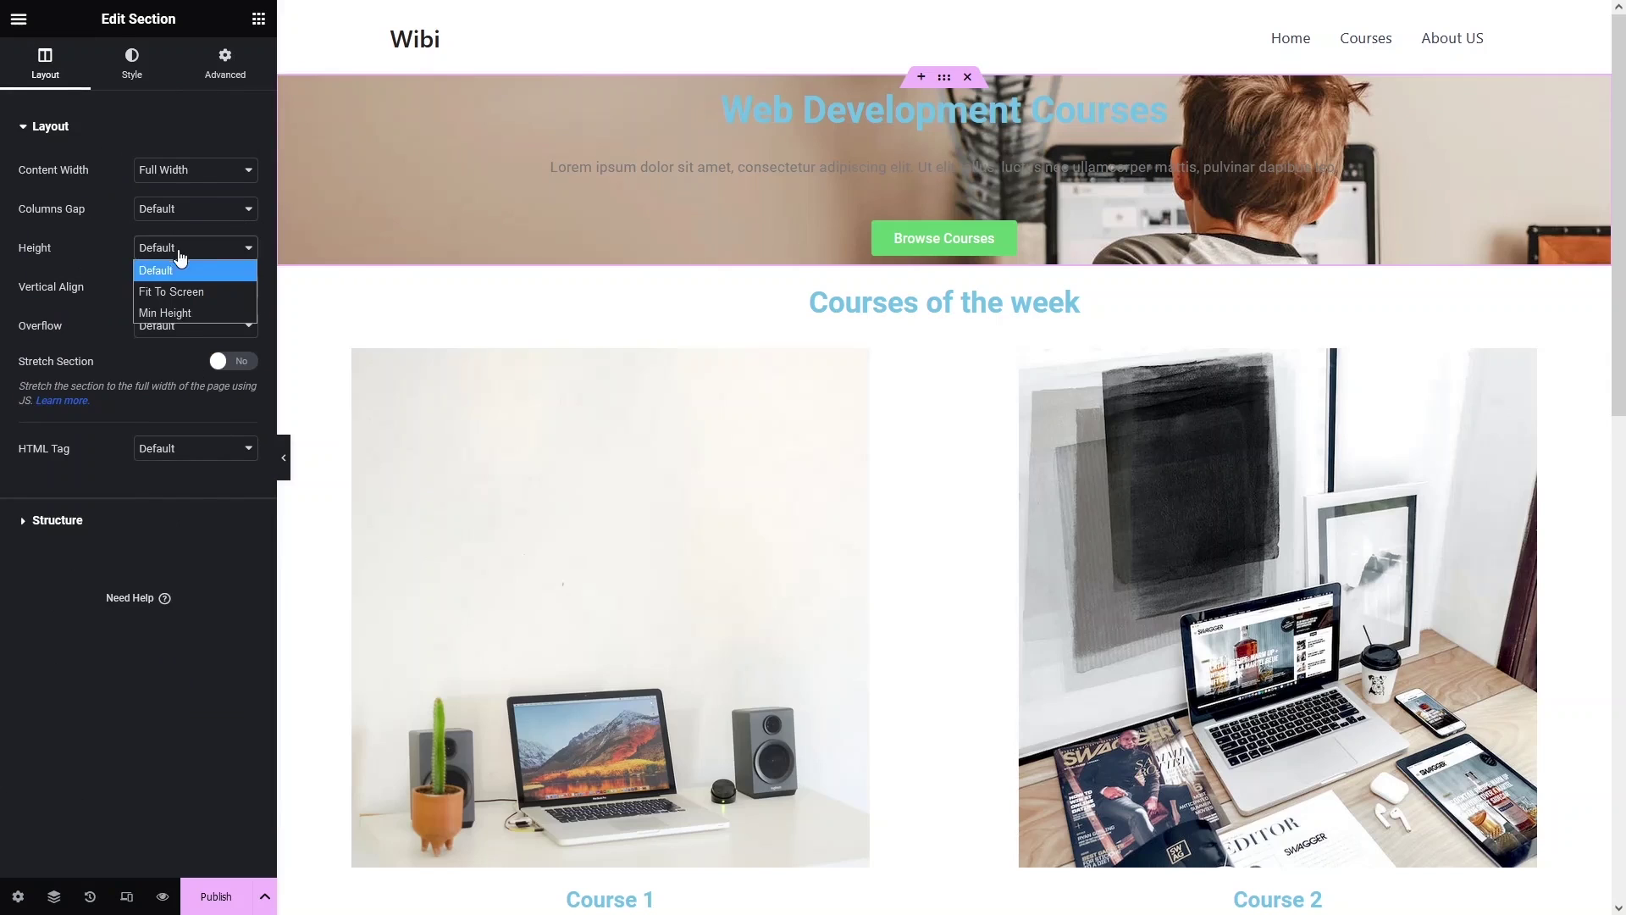
click(170, 313)
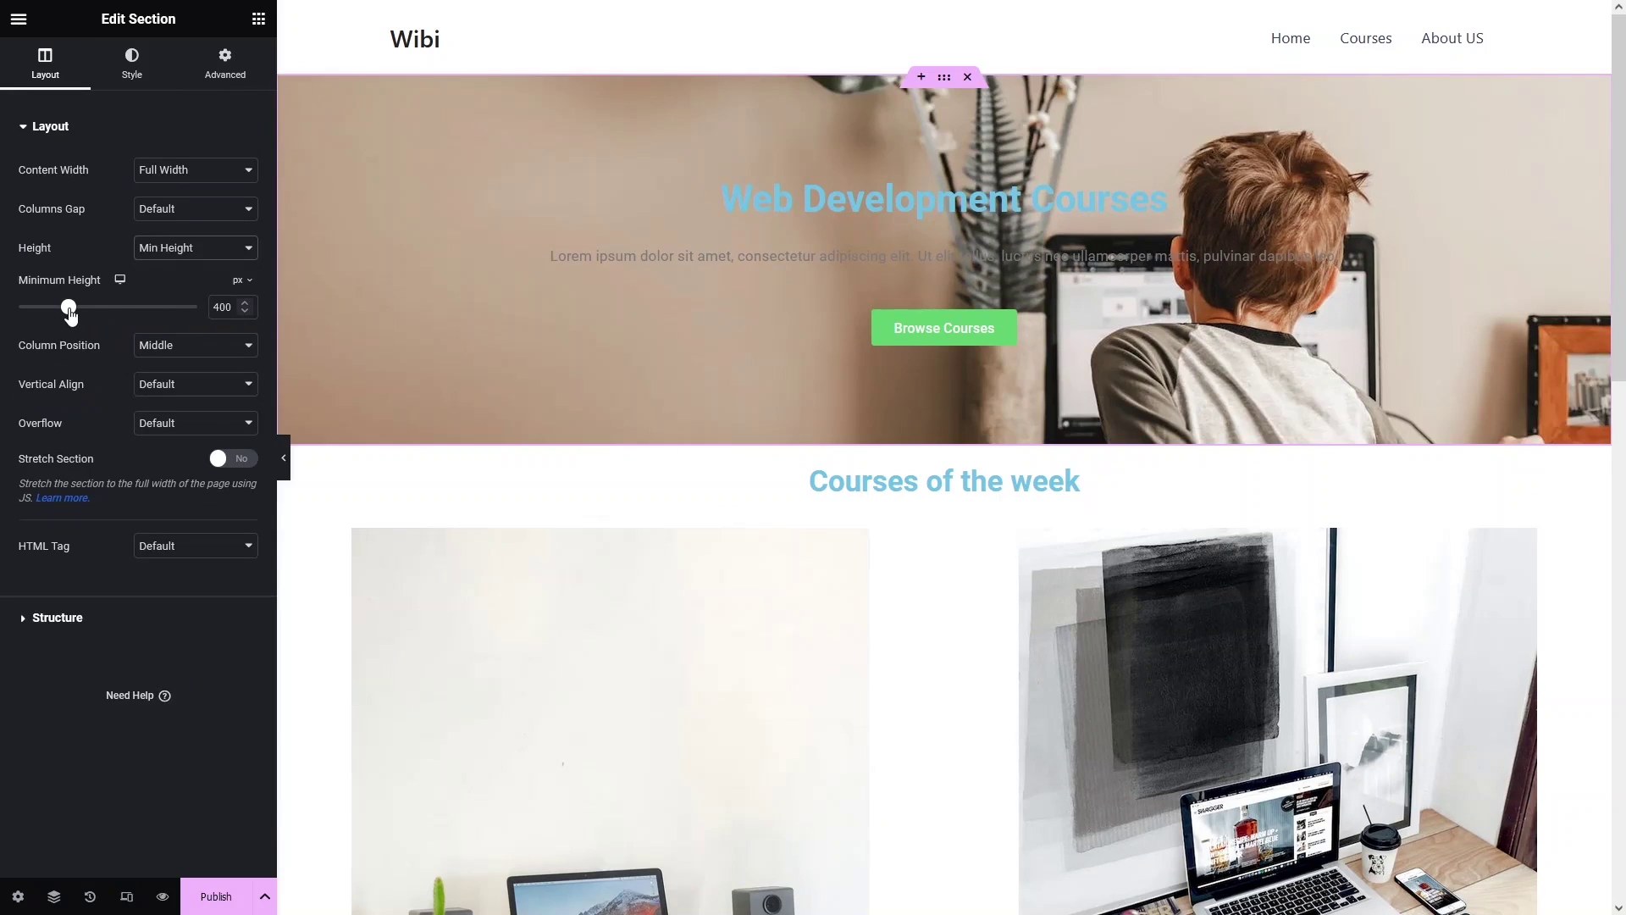
mouse_move(69, 314)
mouse_down()
mouse_move(119, 313)
mouse_move(94, 310)
mouse_up()
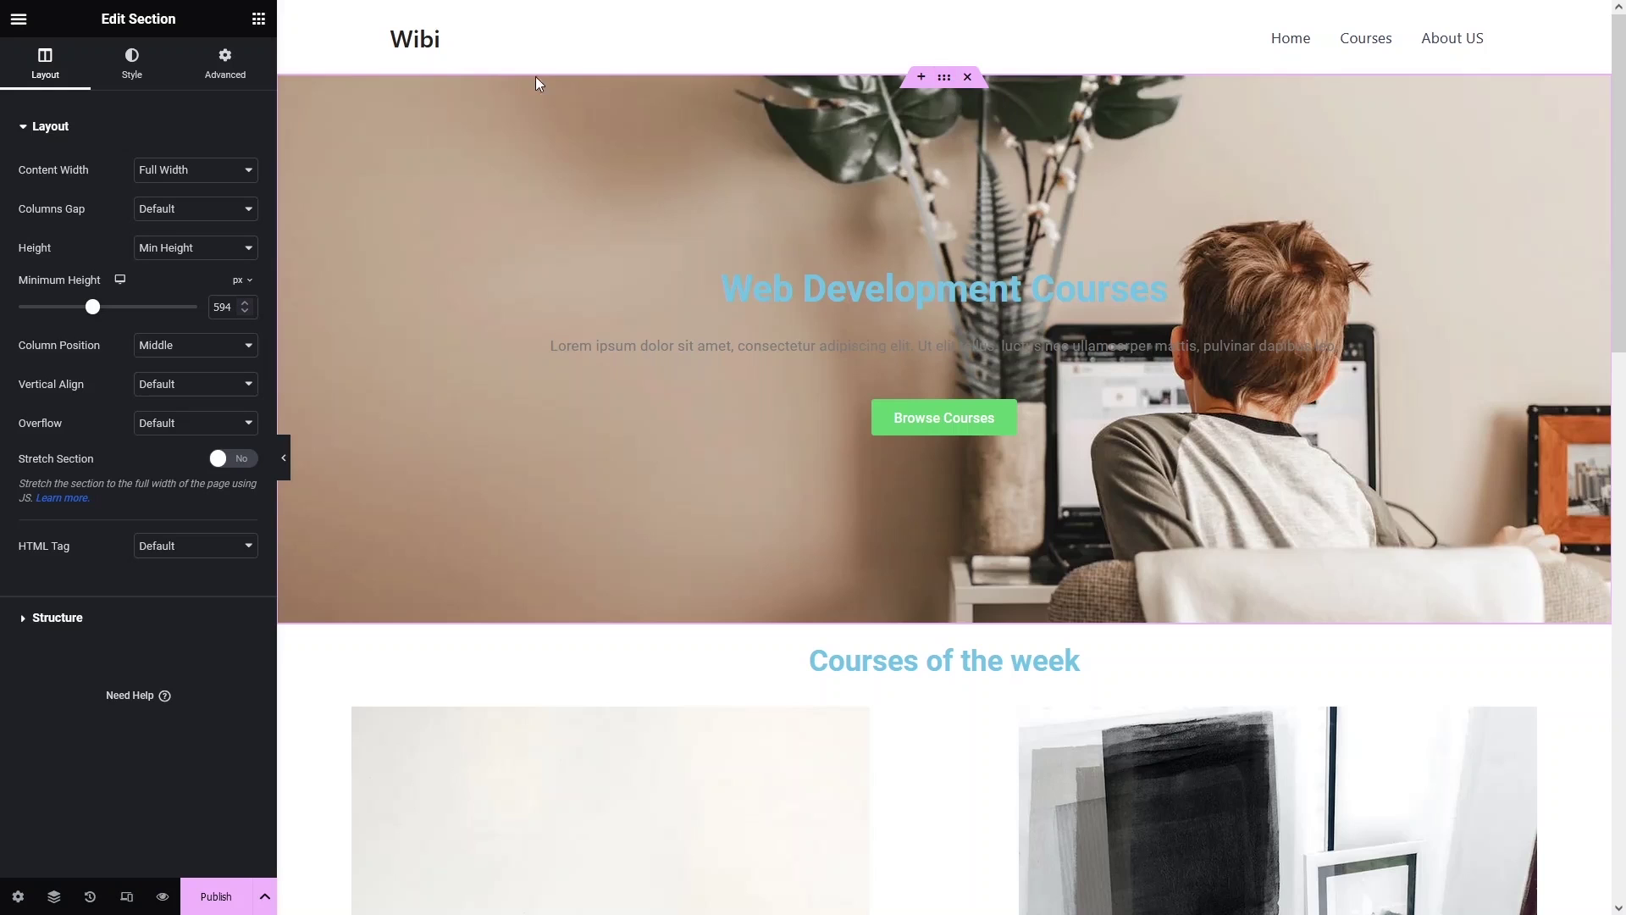
Add a classic background overlay in black (#000000) to the hero section.
click(131, 64)
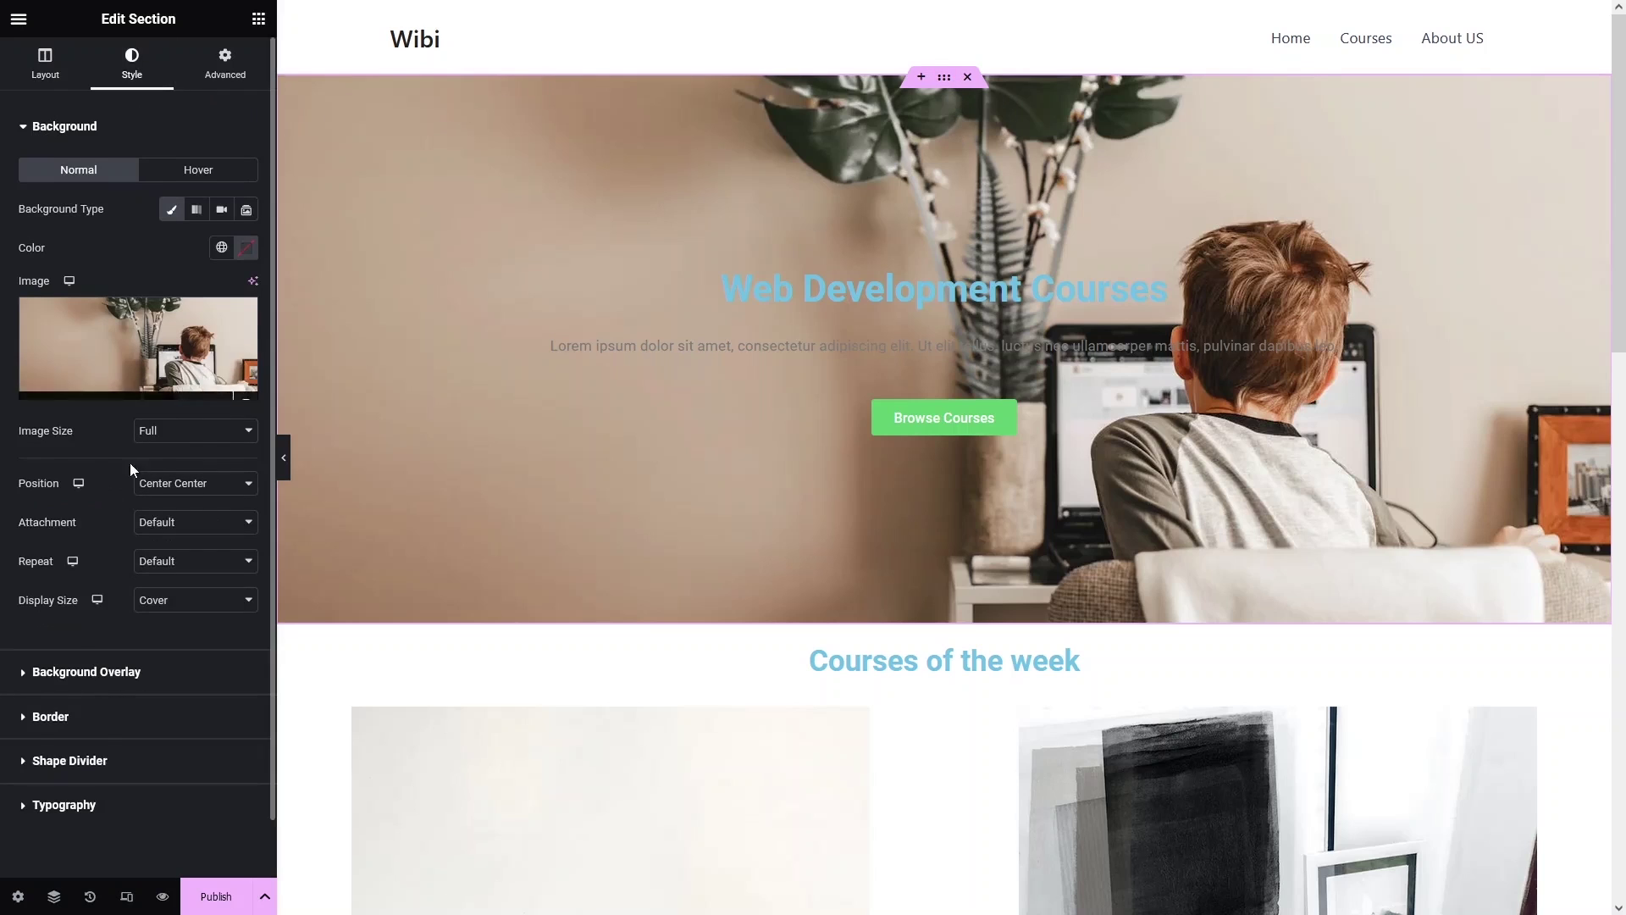
scroll(130, 464, down, 1)
click(124, 608)
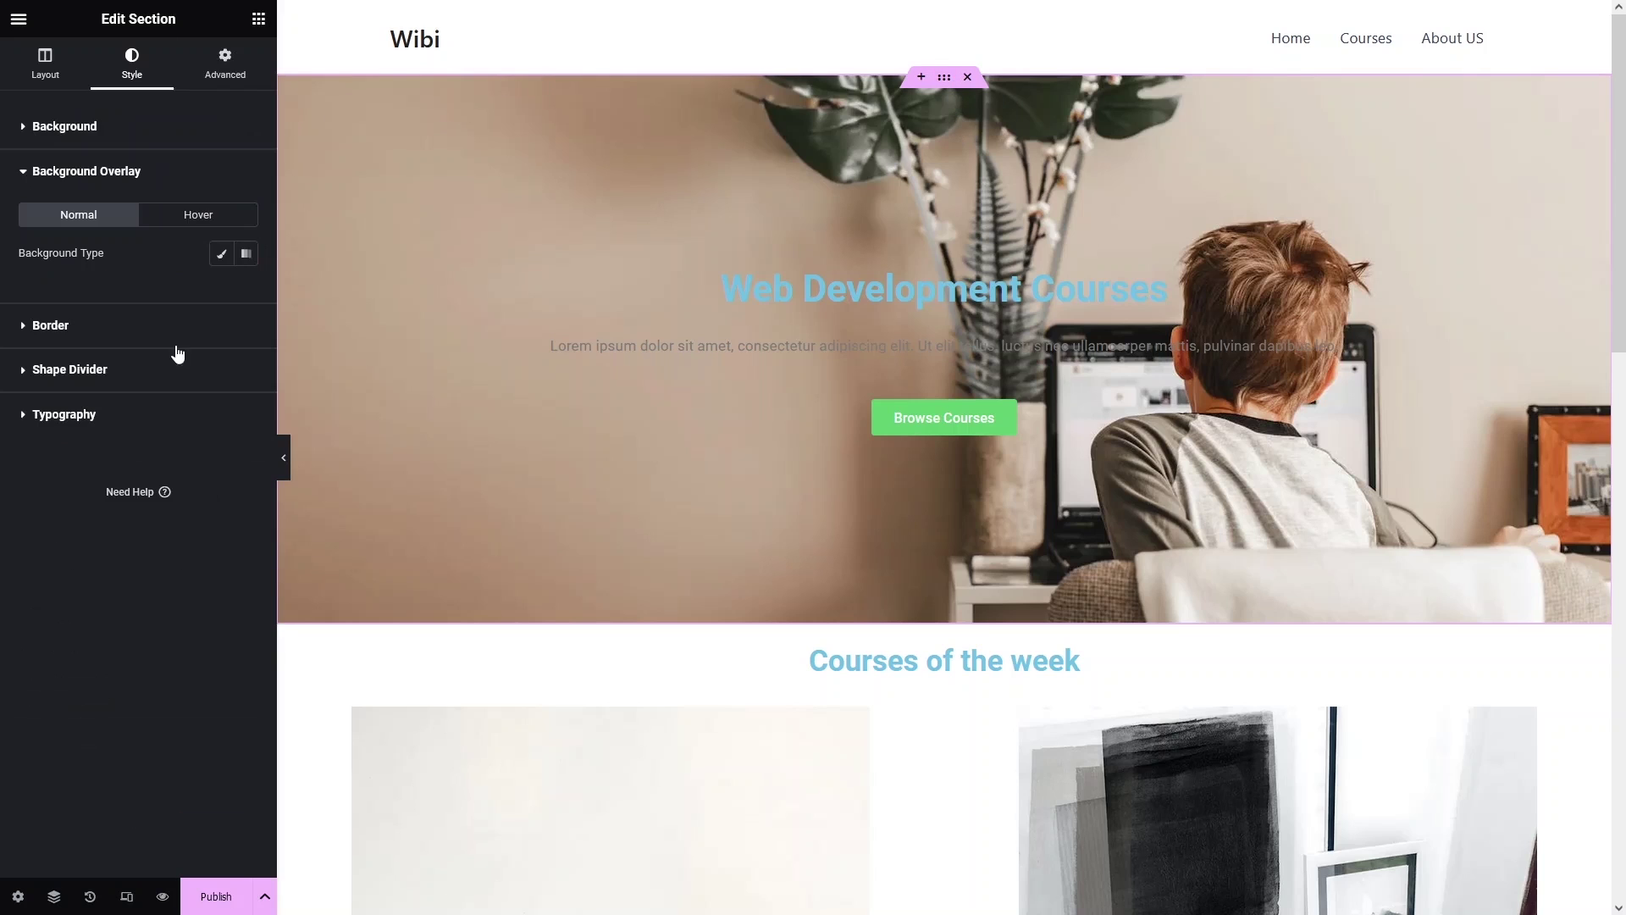
click(224, 264)
click(246, 291)
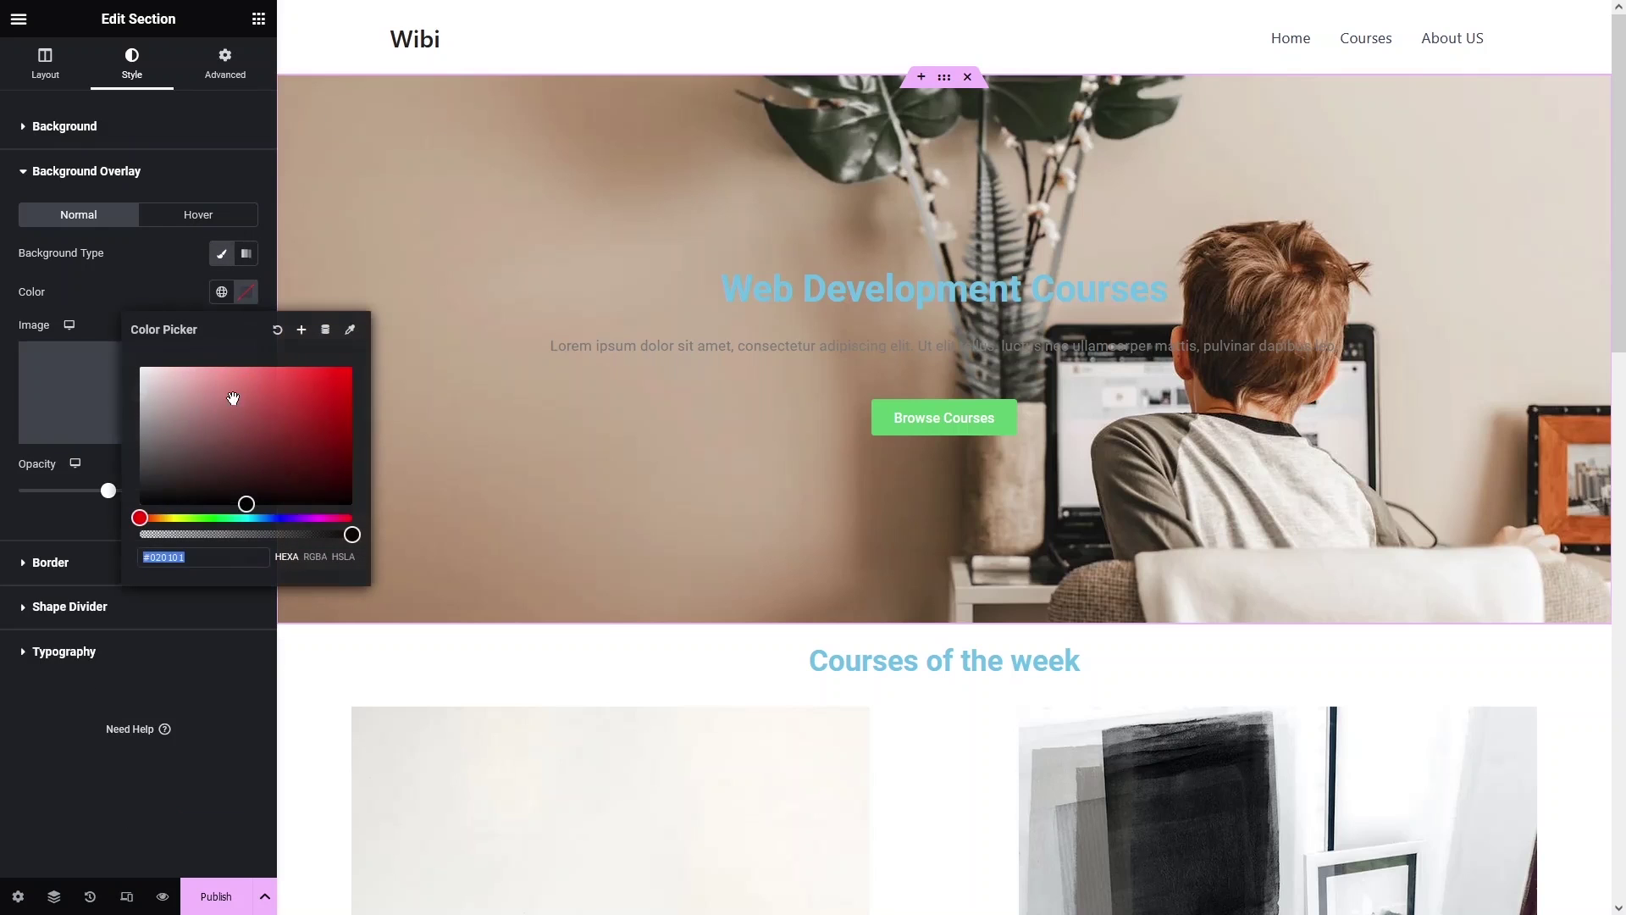
drag(205, 423, 100, 550)
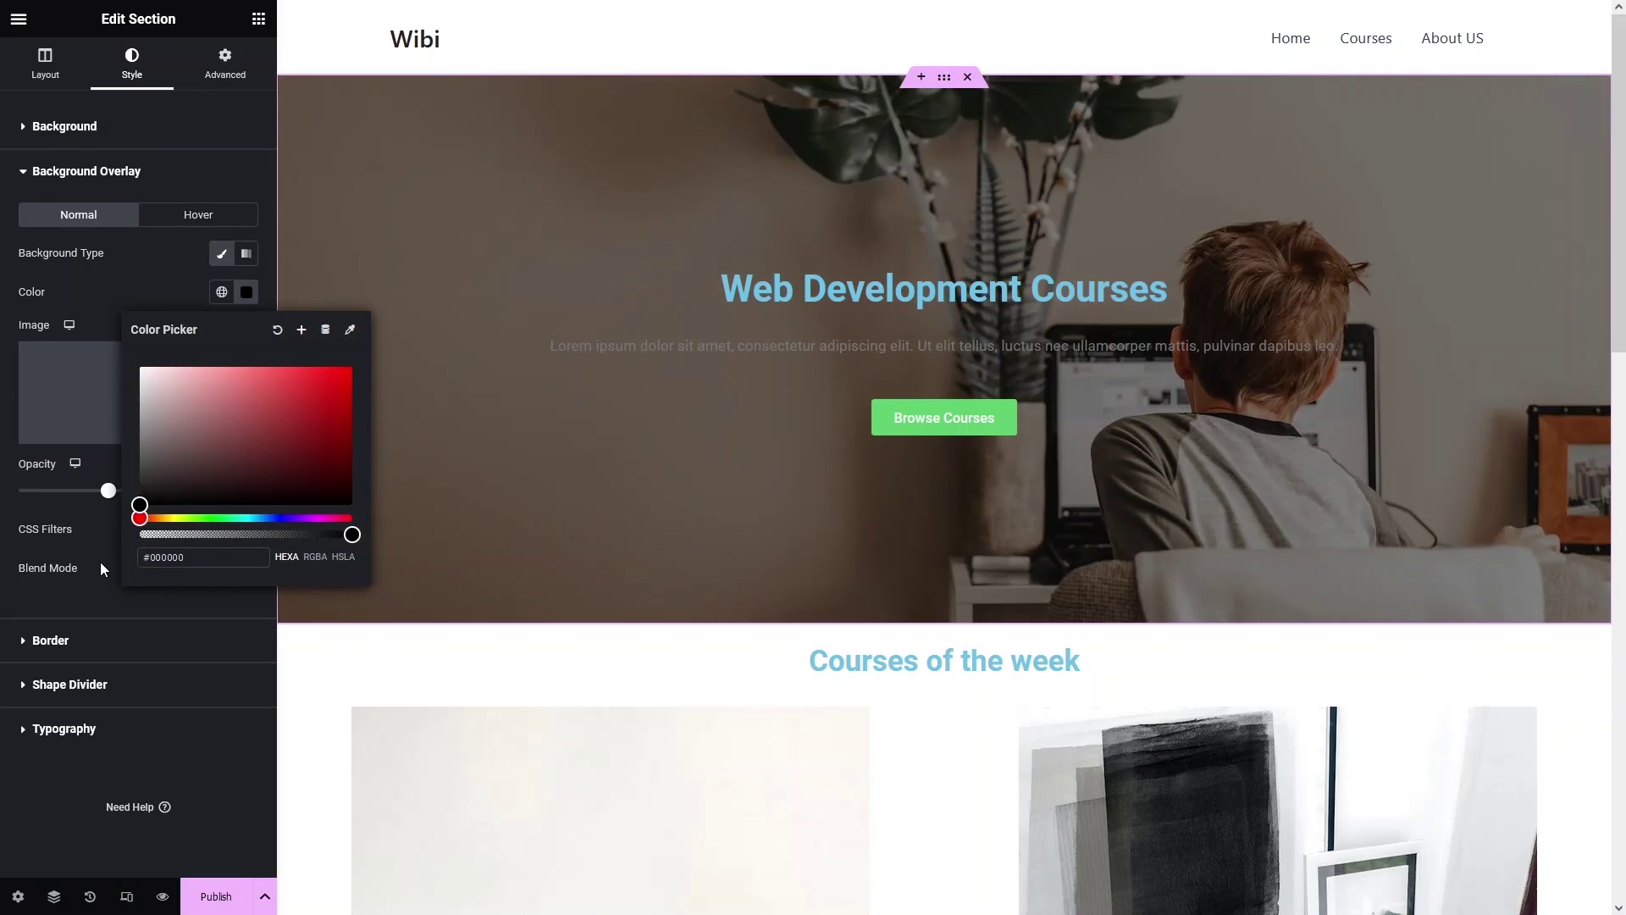
click(511, 508)
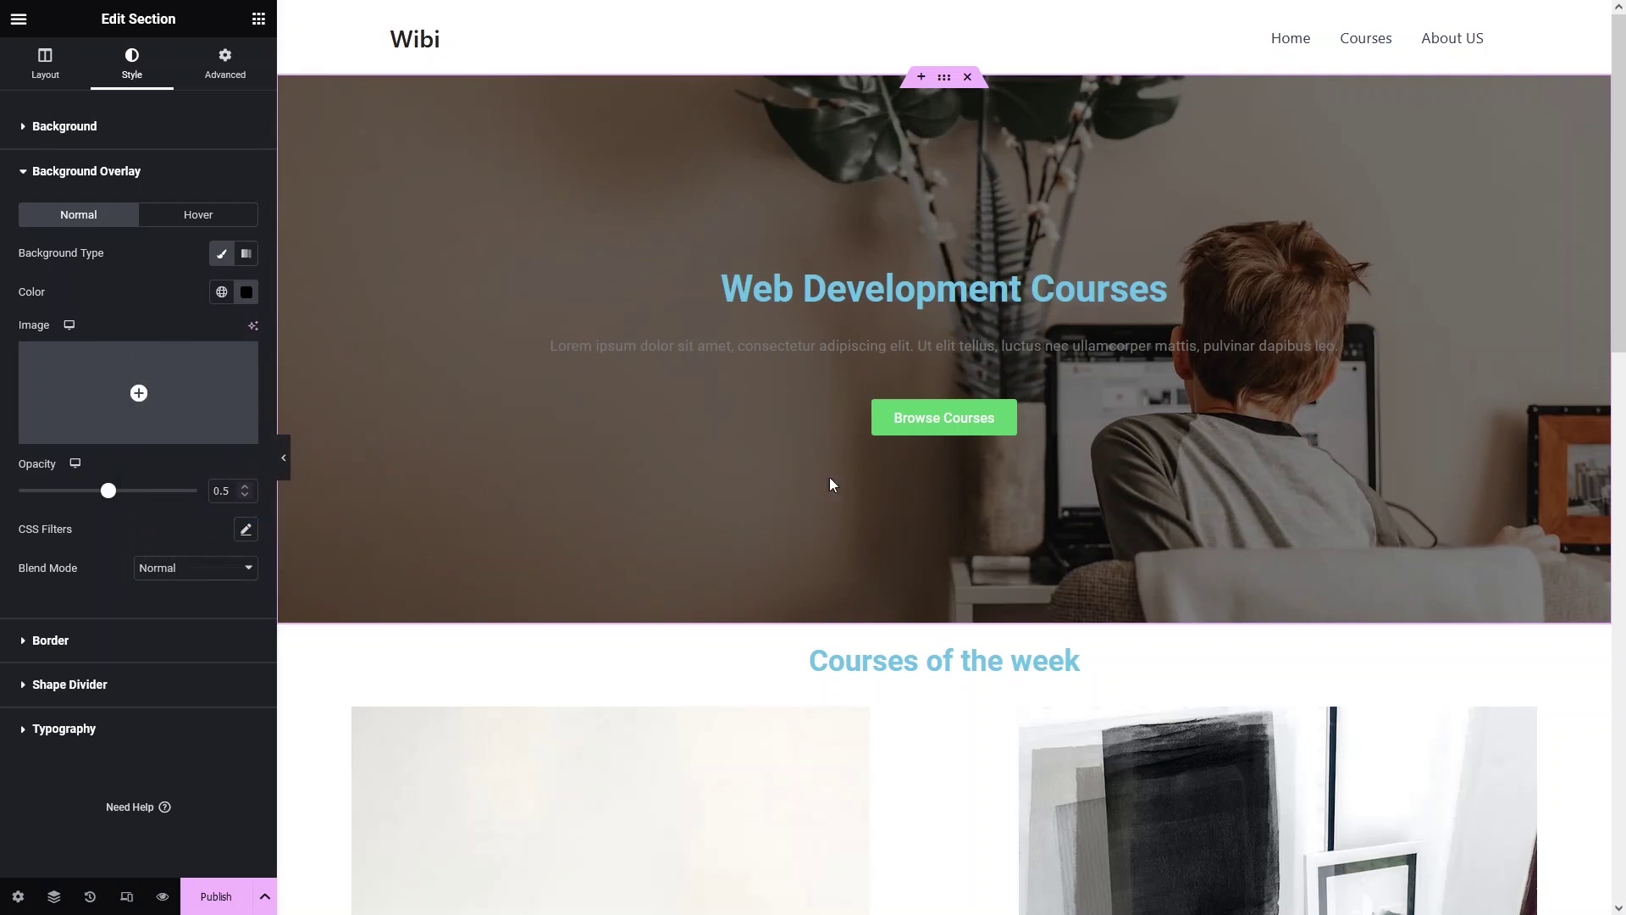
Change the Web Development Courses heading's text color to white (#FFFFFF).
click(848, 288)
click(134, 63)
click(246, 169)
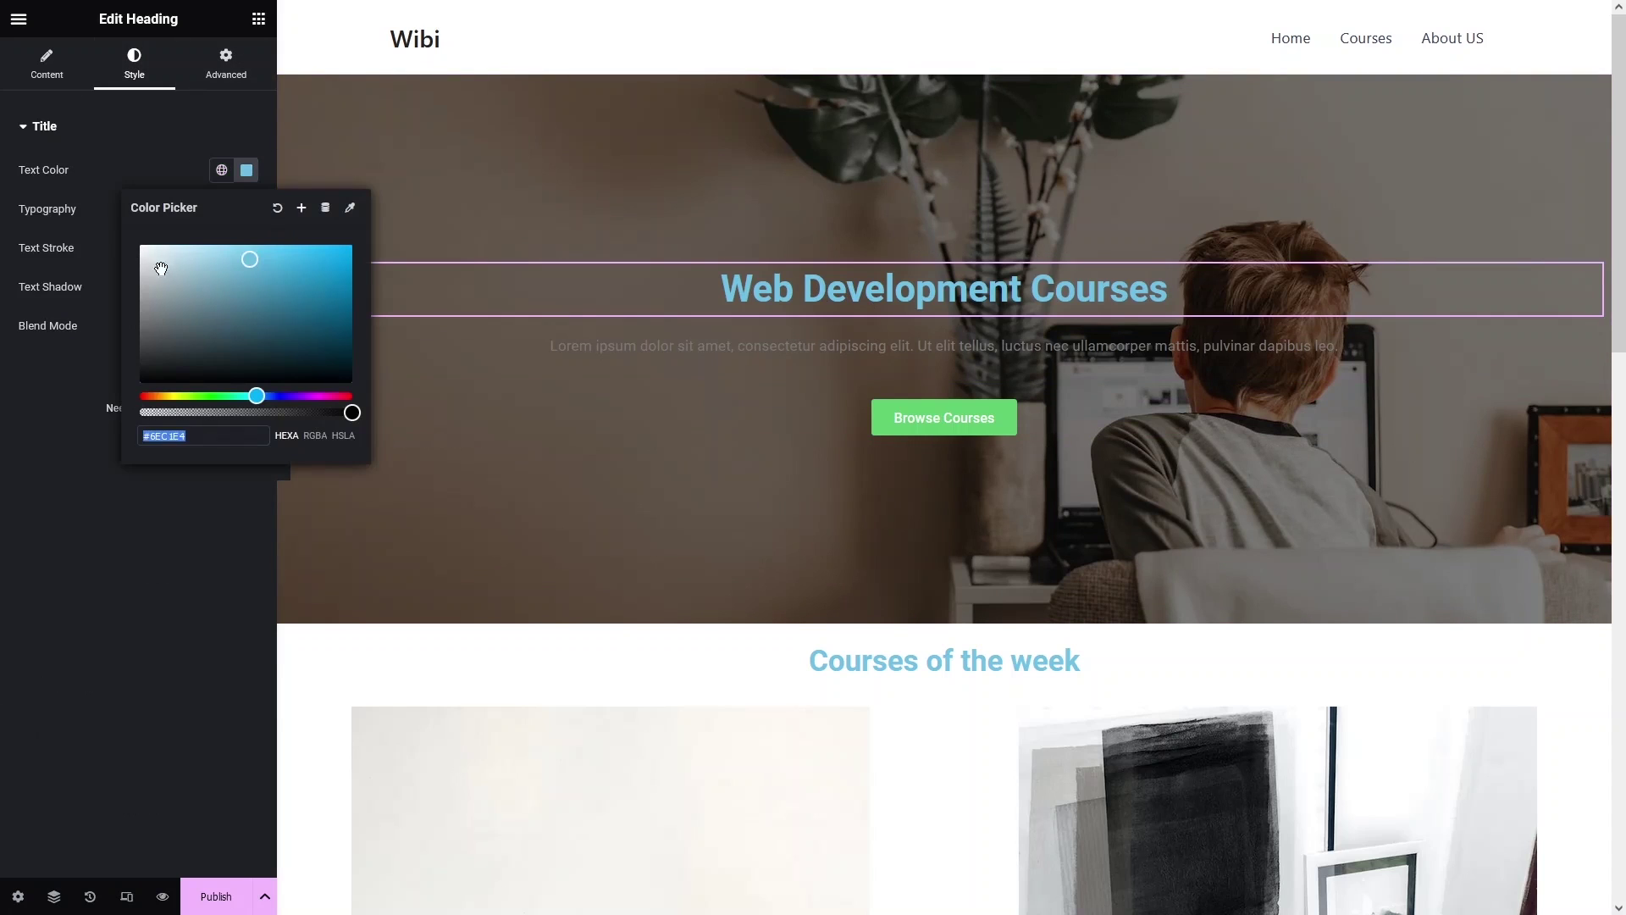
drag(161, 268, 109, 225)
click(105, 372)
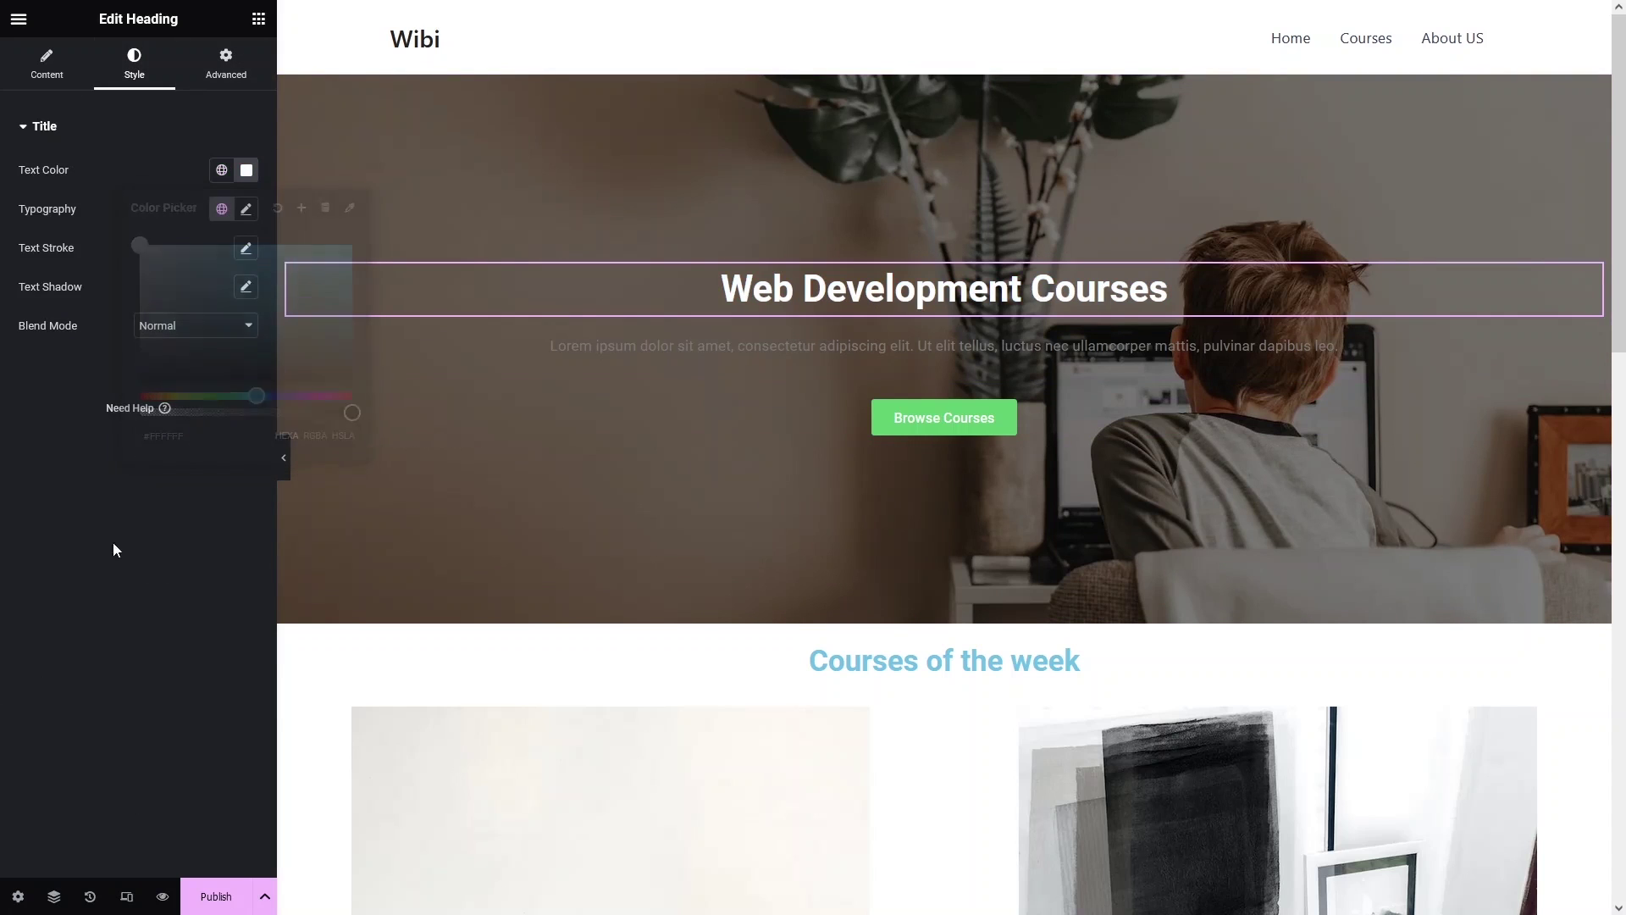
Change the text color of the Lorem ipsum paragraph under the hero heading to light gray #E3E3E3.
click(819, 346)
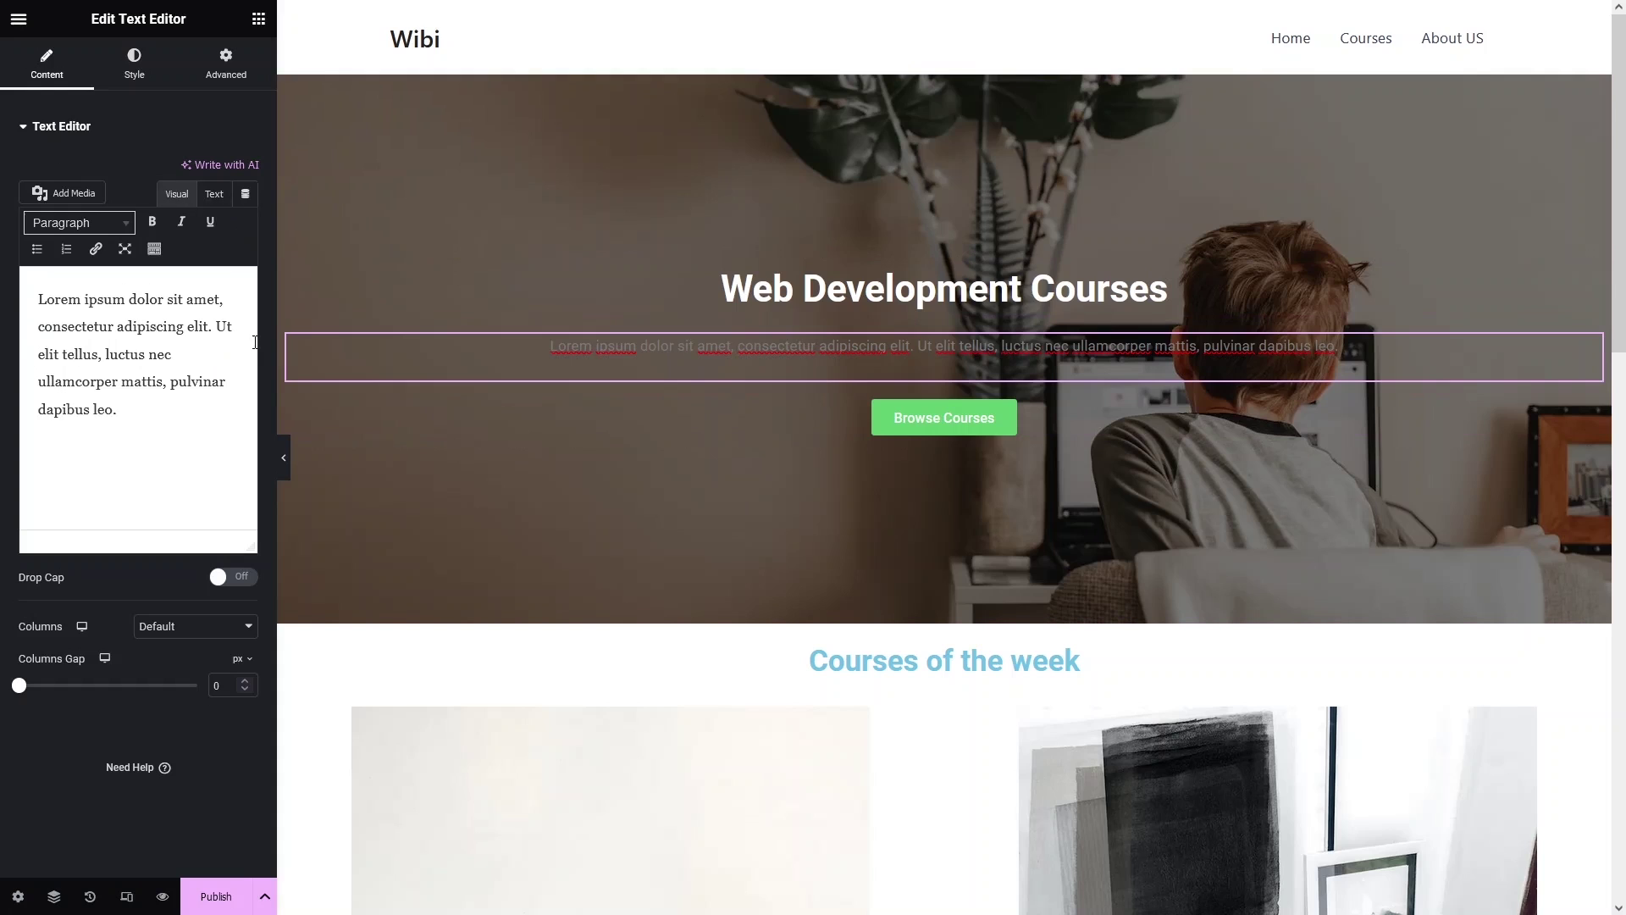
click(135, 64)
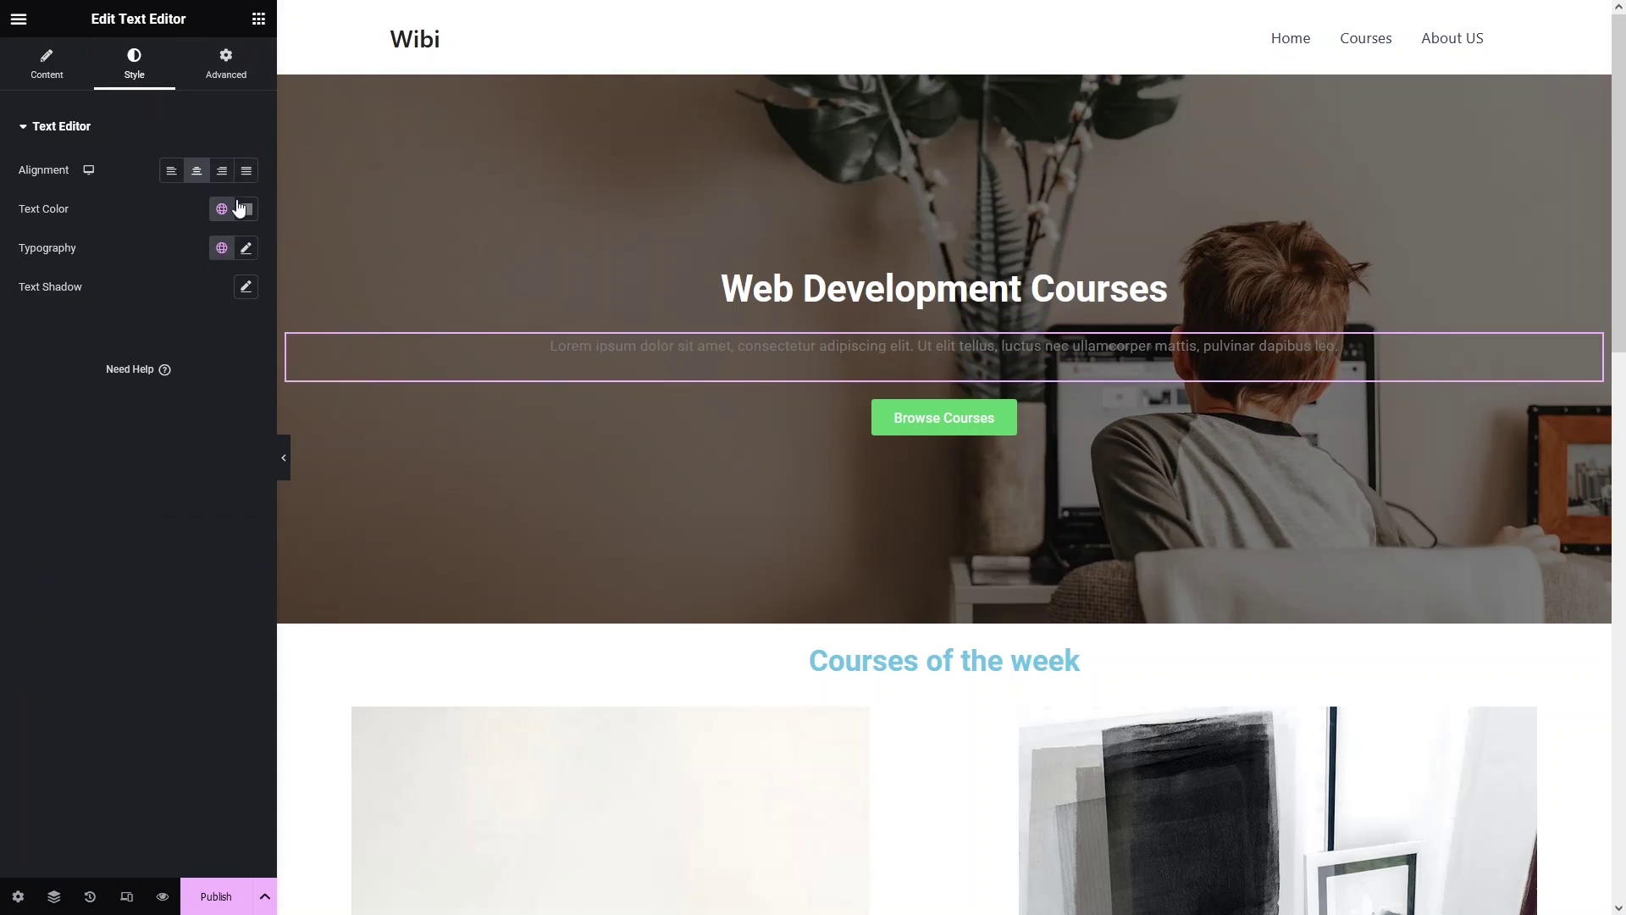
click(239, 209)
drag(148, 315, 134, 304)
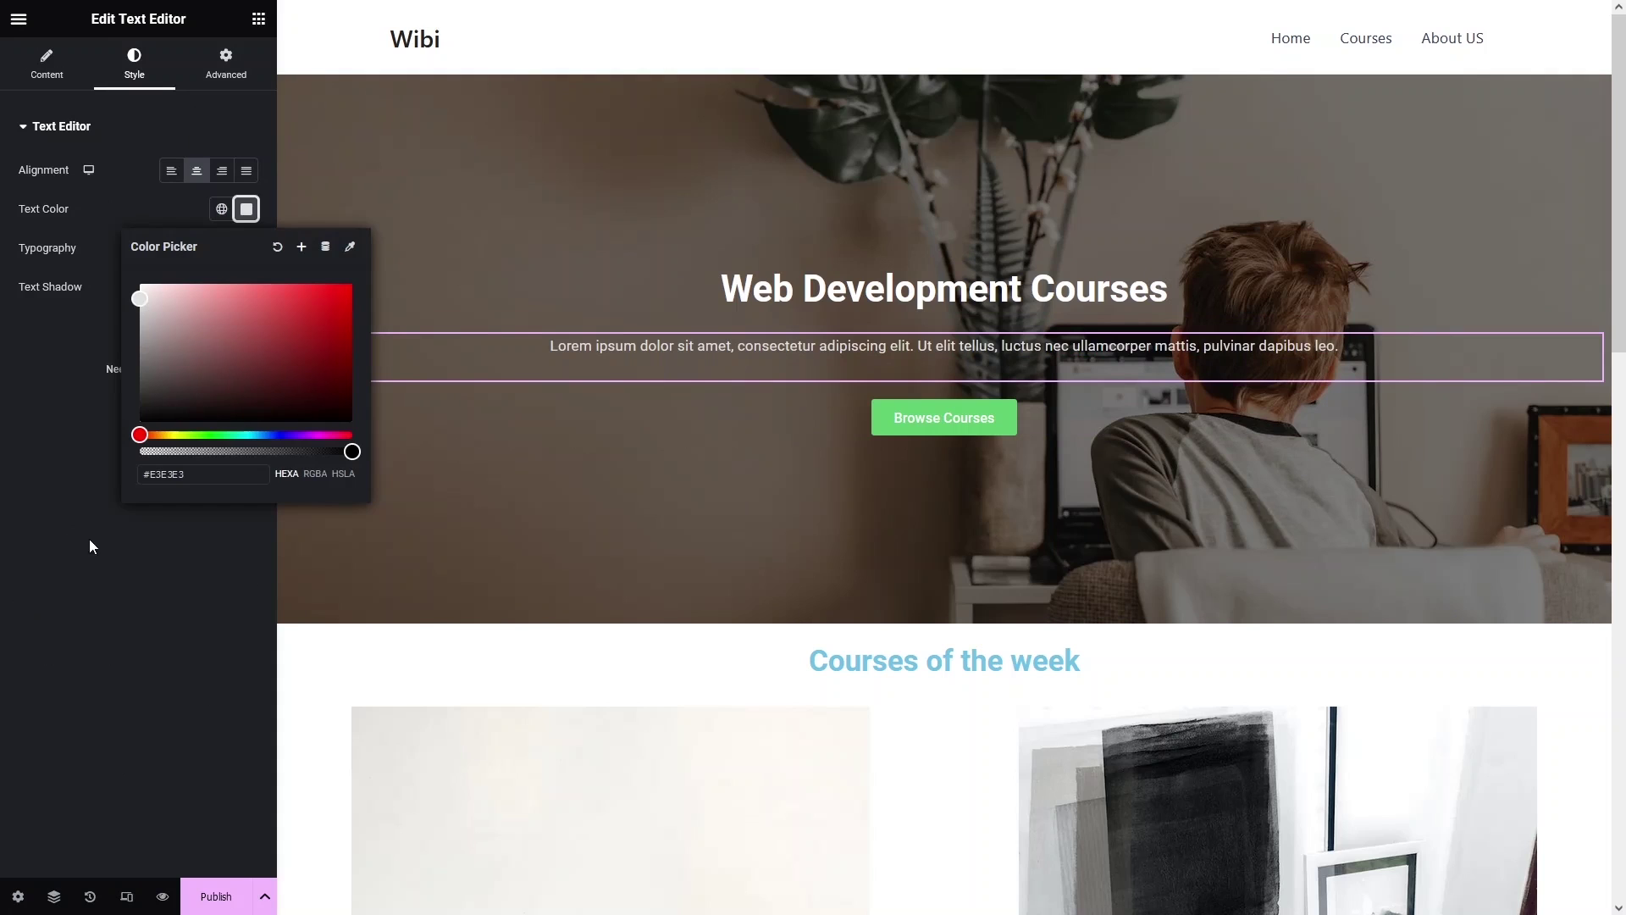
click(1167, 289)
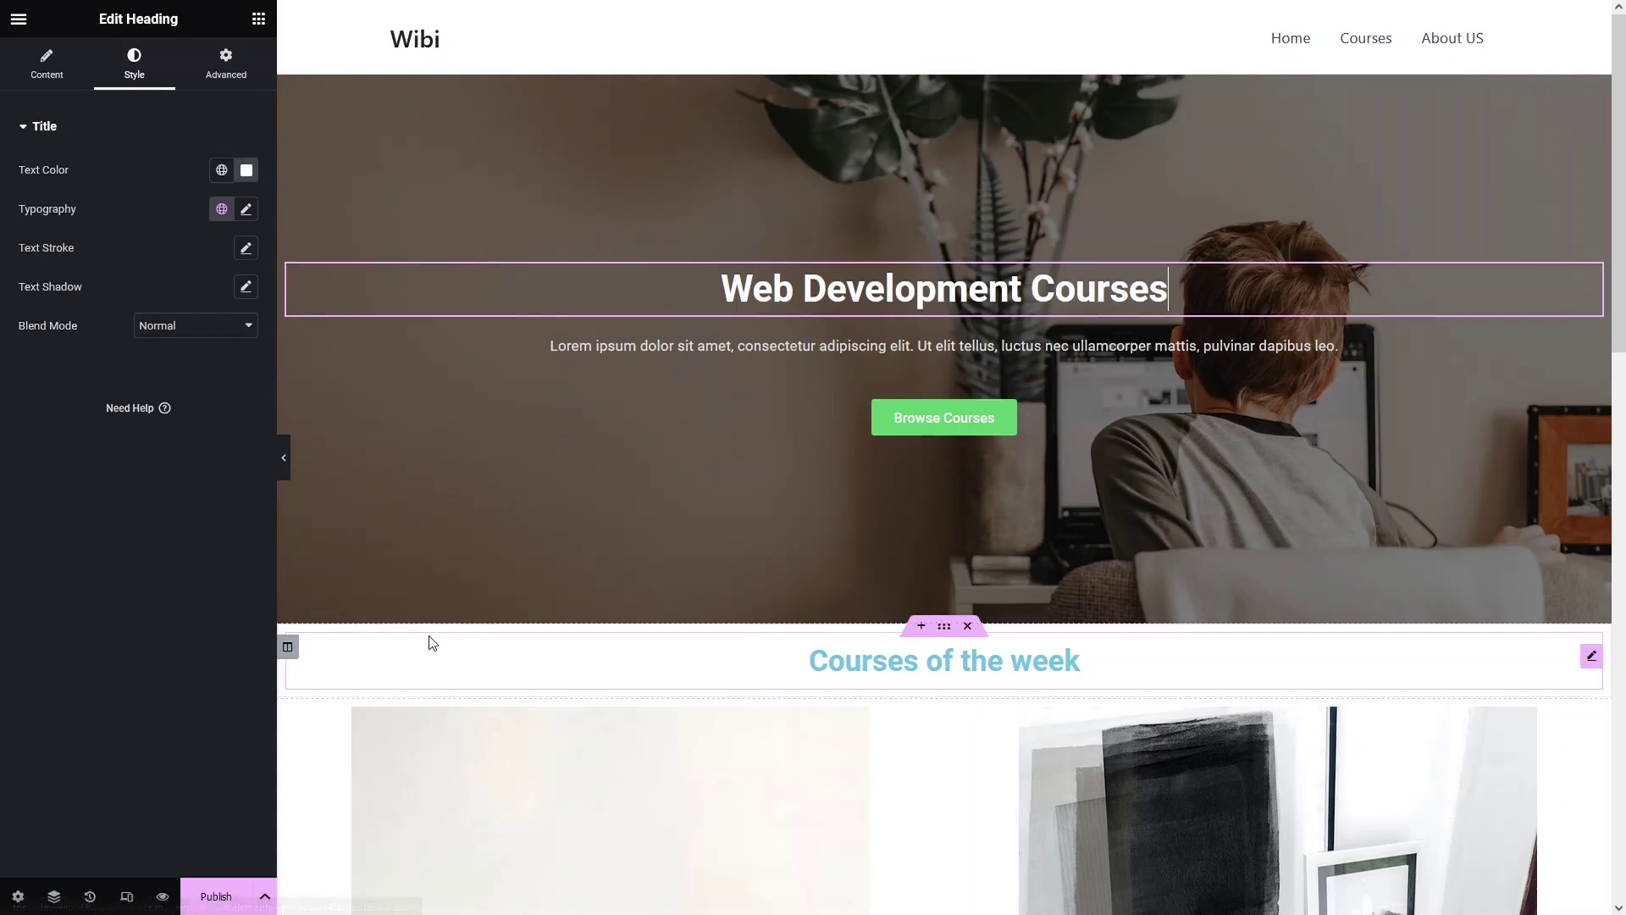
Give the Browse Courses button a classic hover background in darker green #45A152.
click(927, 415)
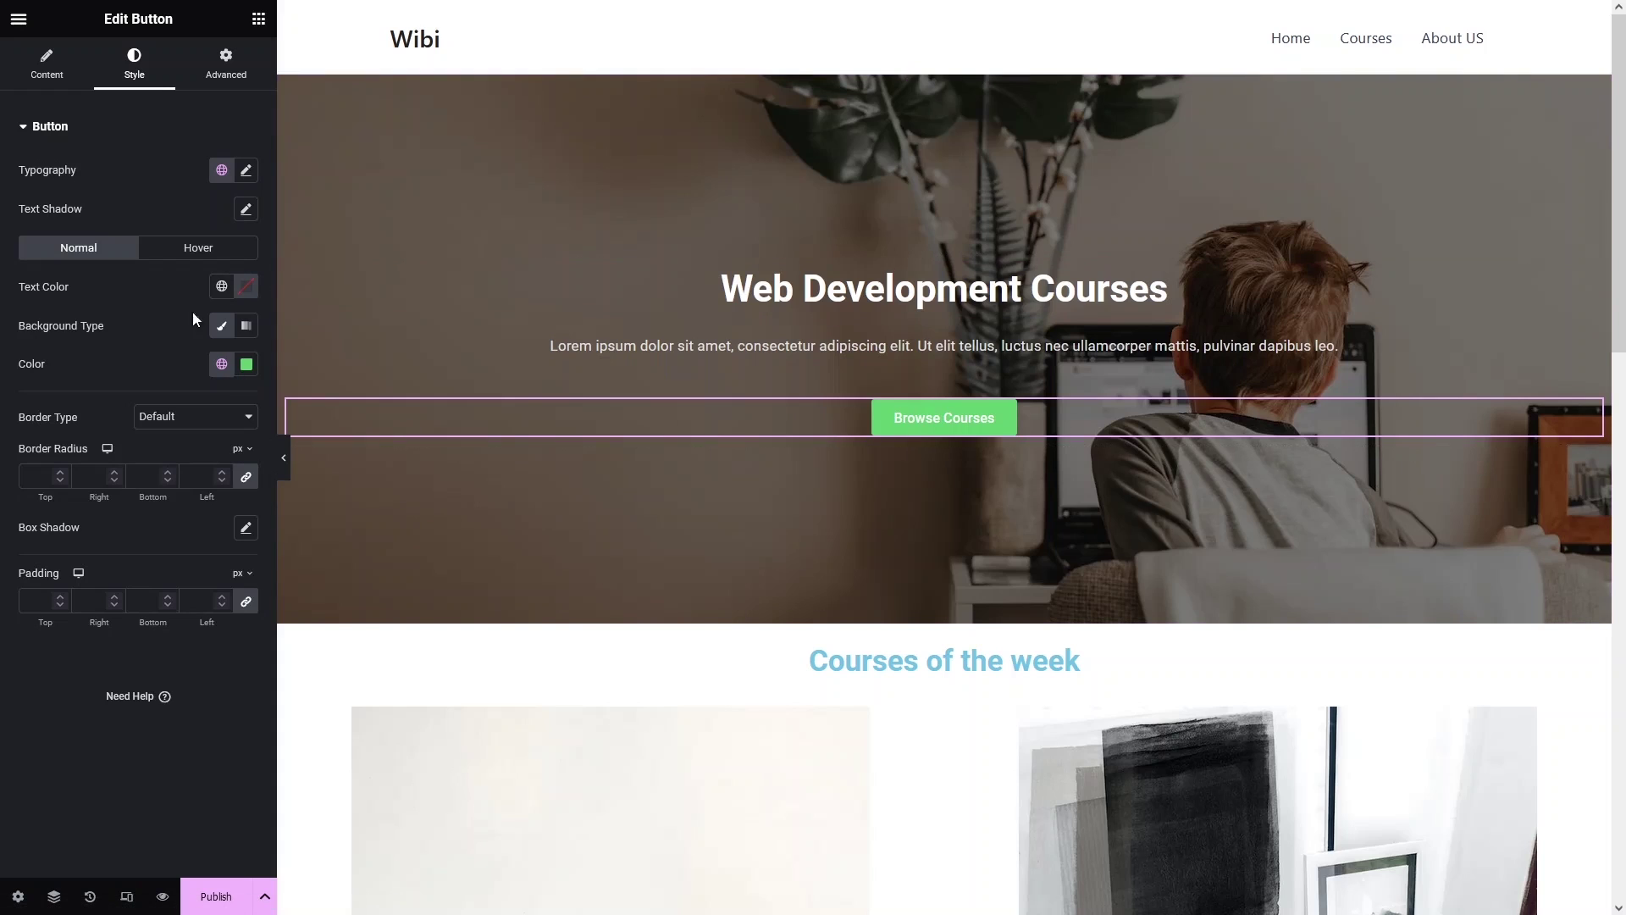
click(185, 248)
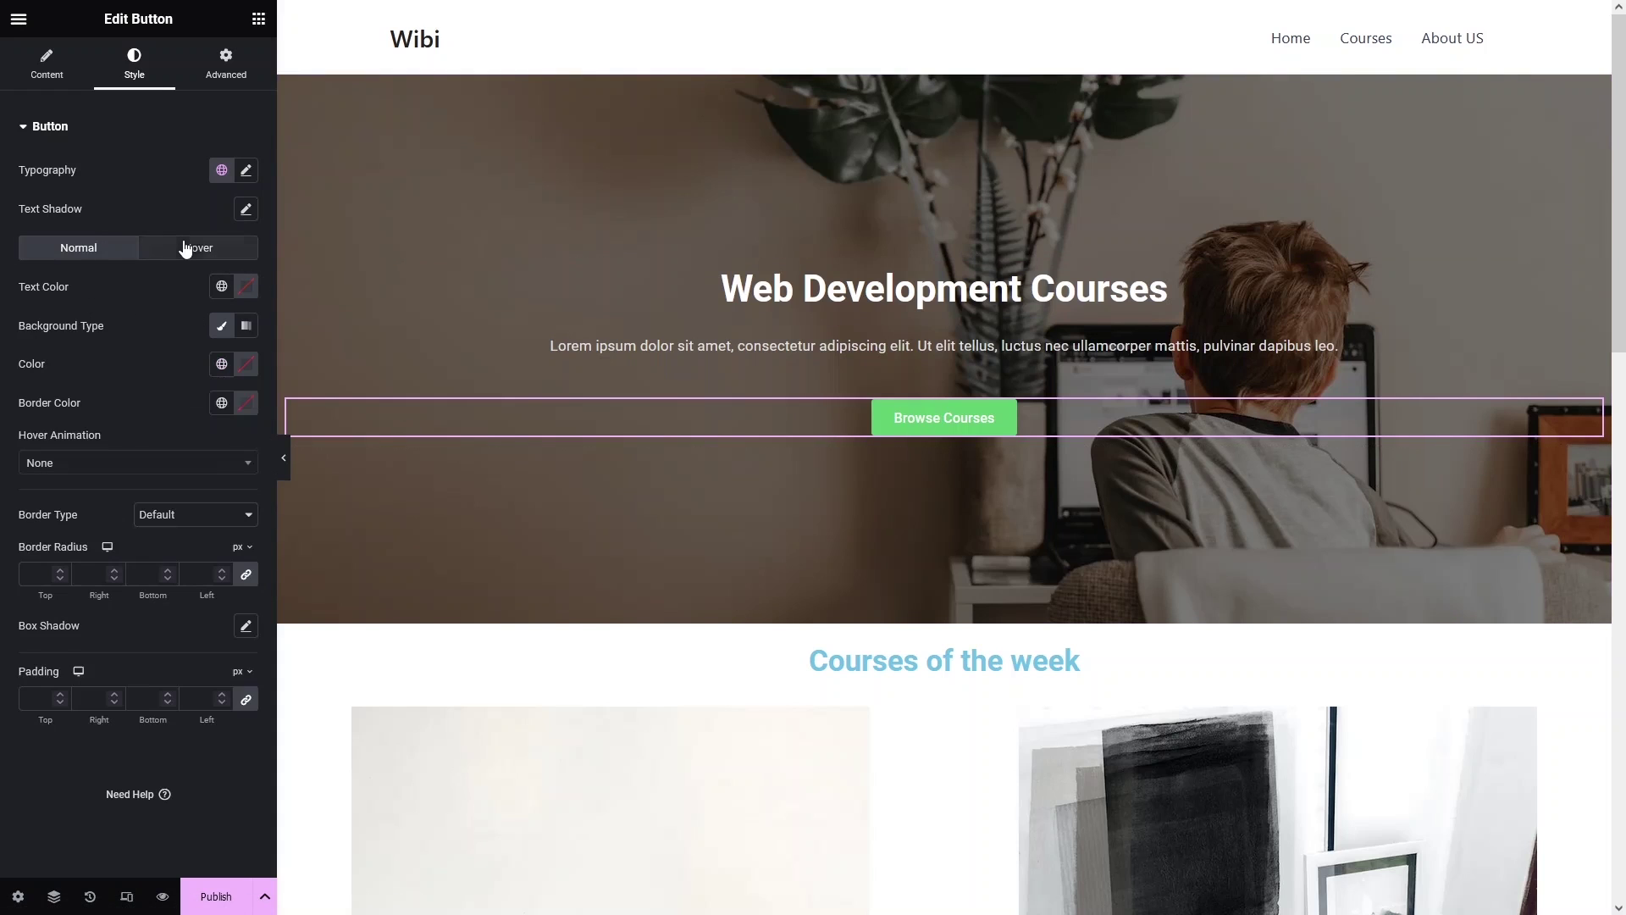
click(221, 325)
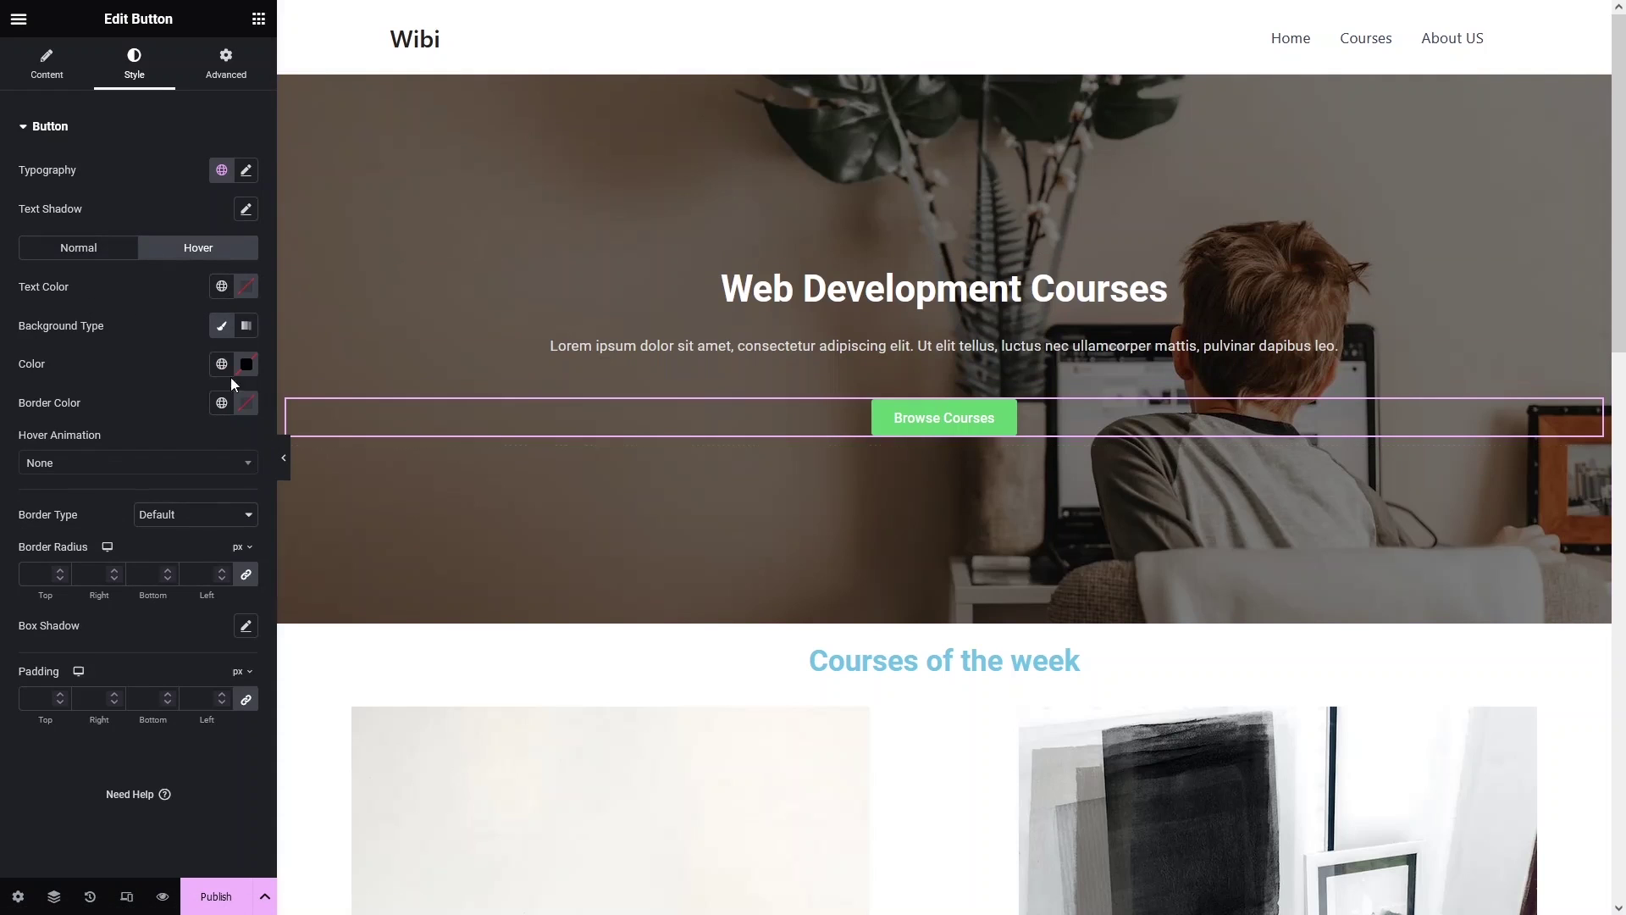
click(245, 364)
click(216, 589)
drag(253, 469, 268, 500)
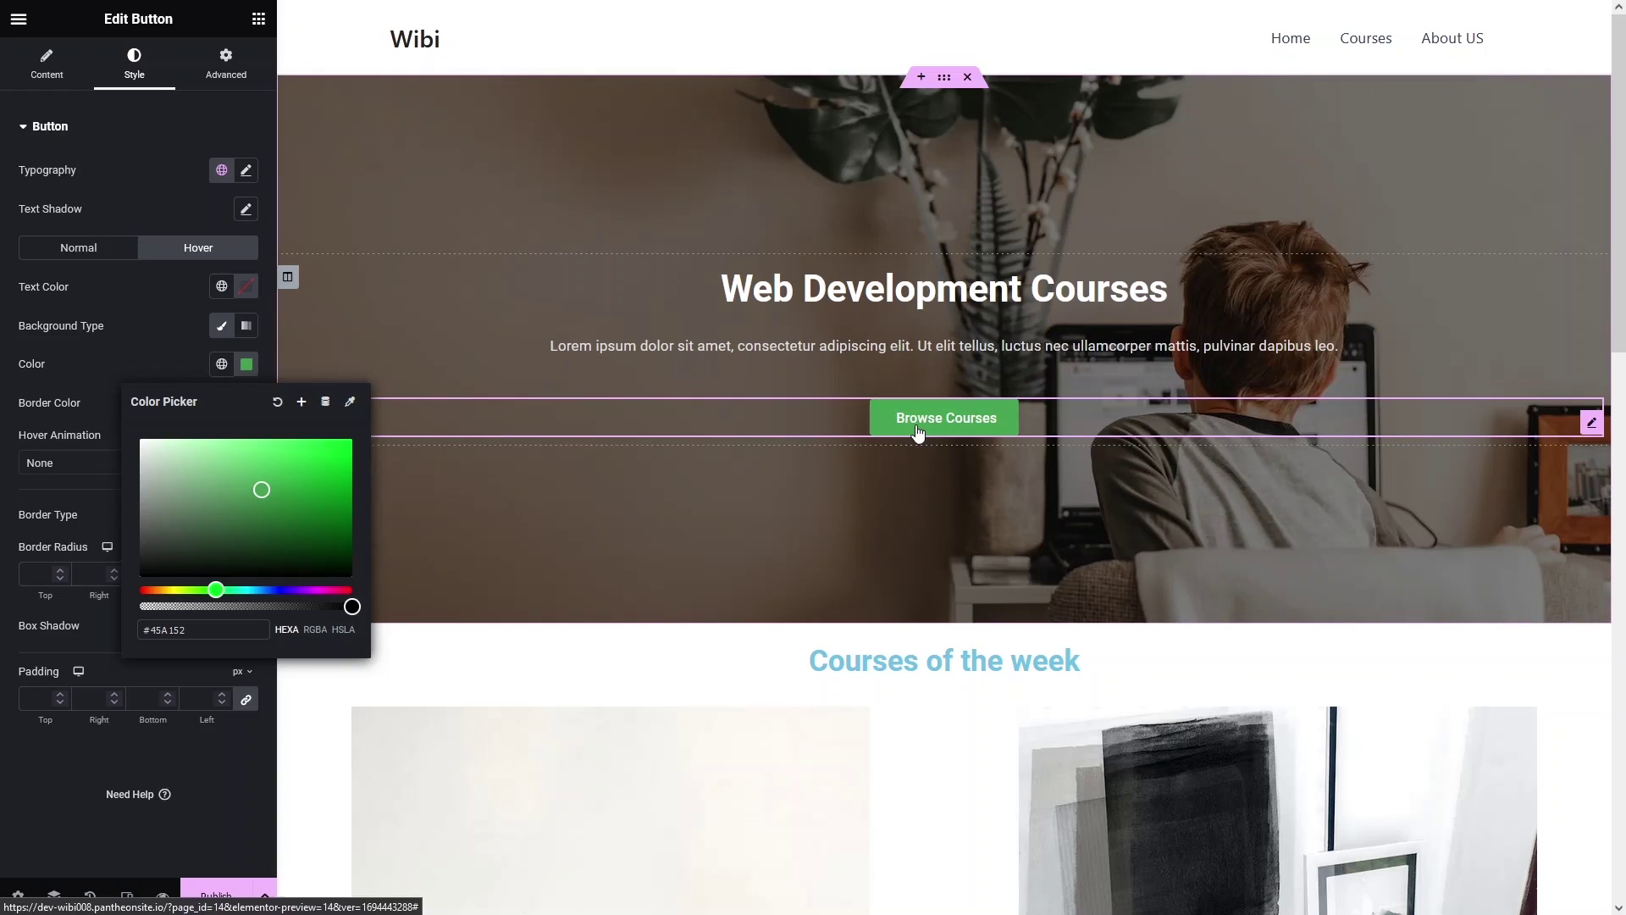
click(373, 720)
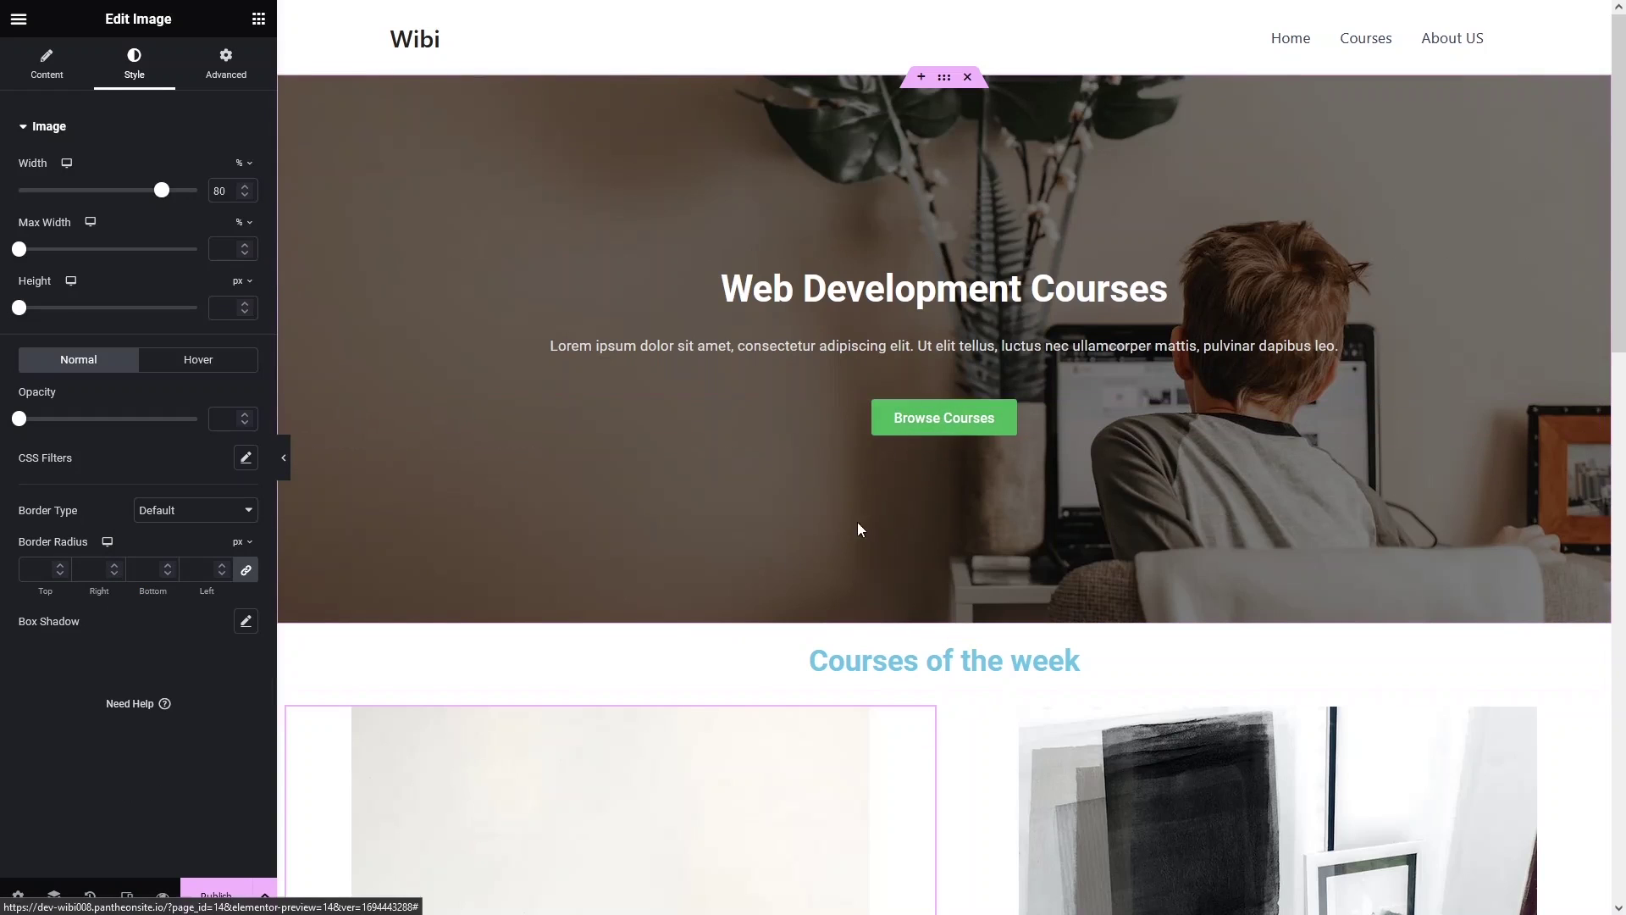
Set the top and bottom margins of the Courses of the week heading's section to 20 px.
scroll(936, 533, down, 1)
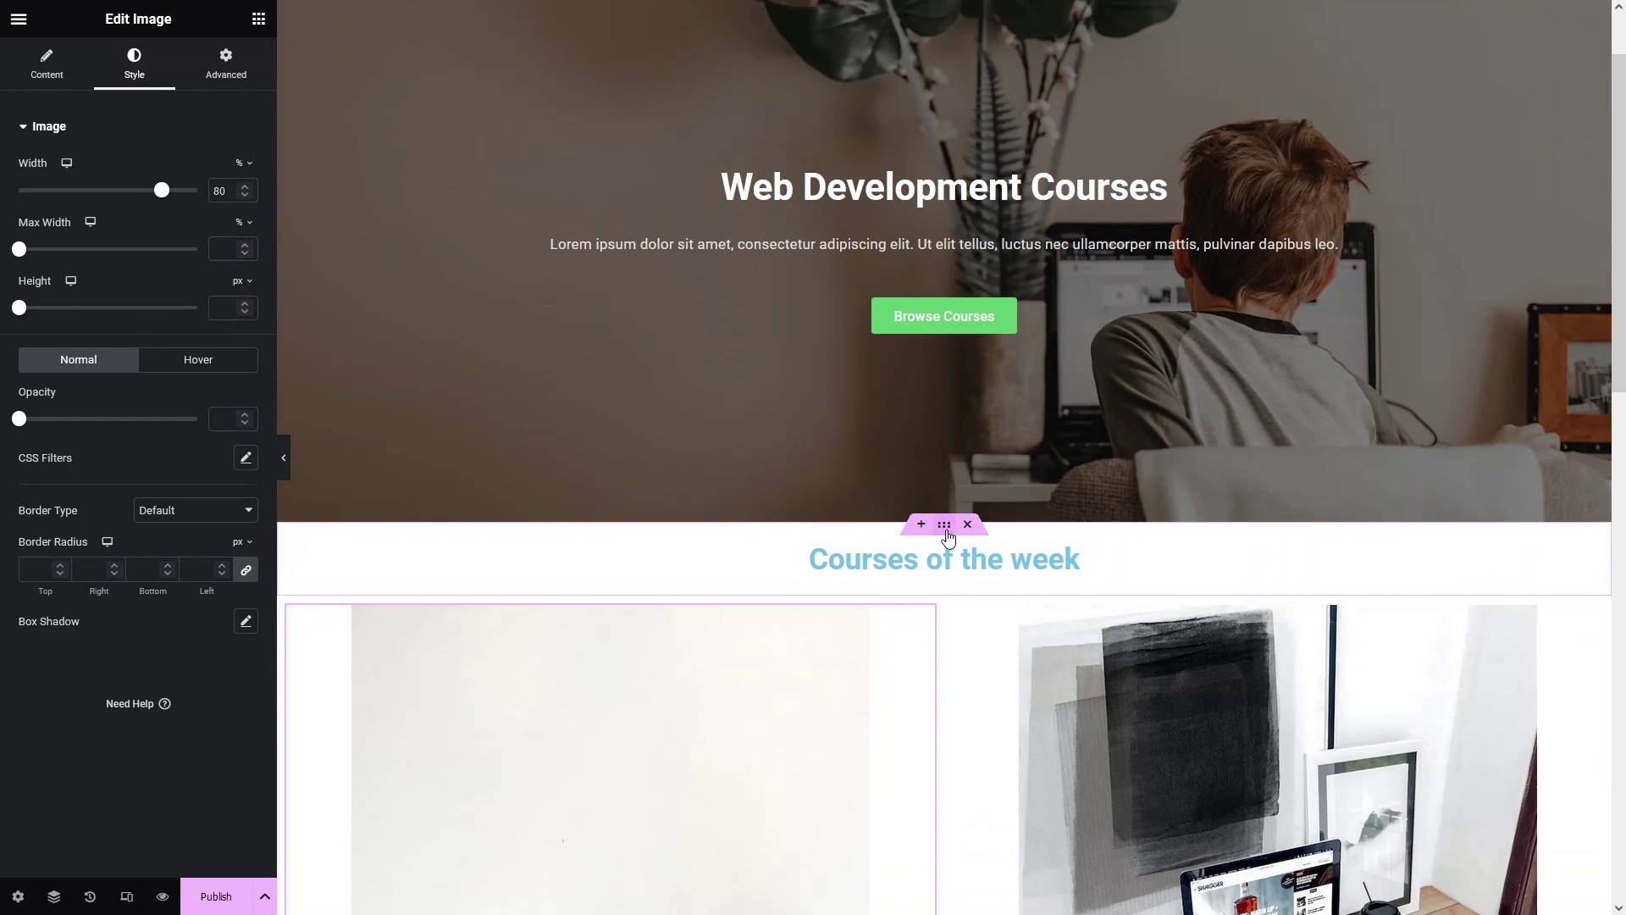
click(944, 526)
click(224, 63)
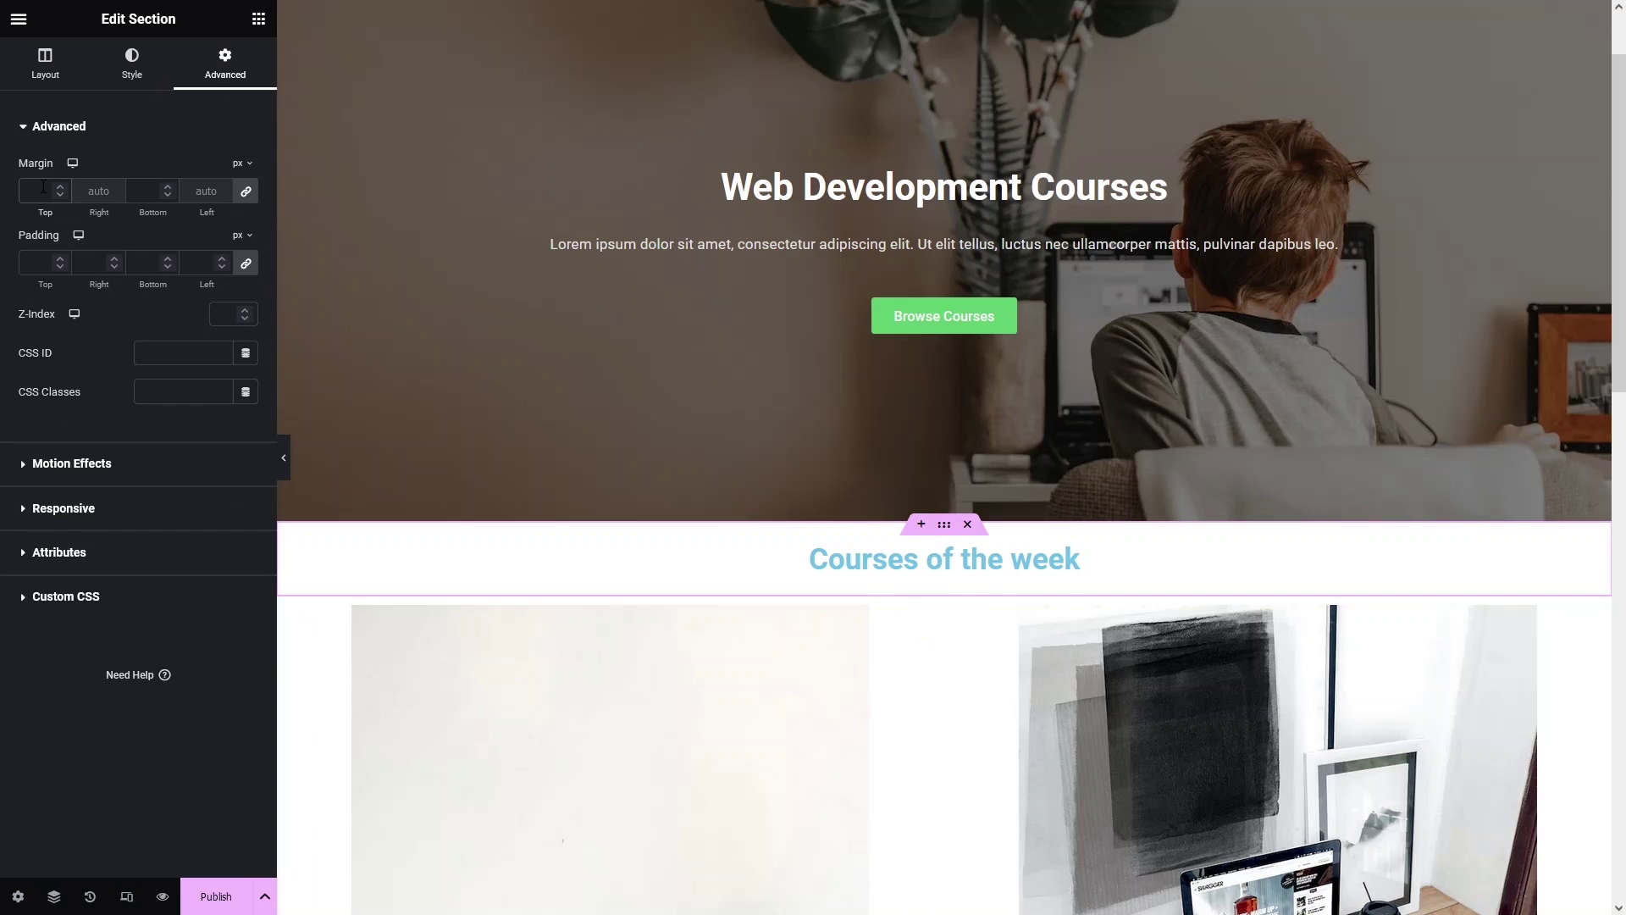
click(43, 190)
text(20)
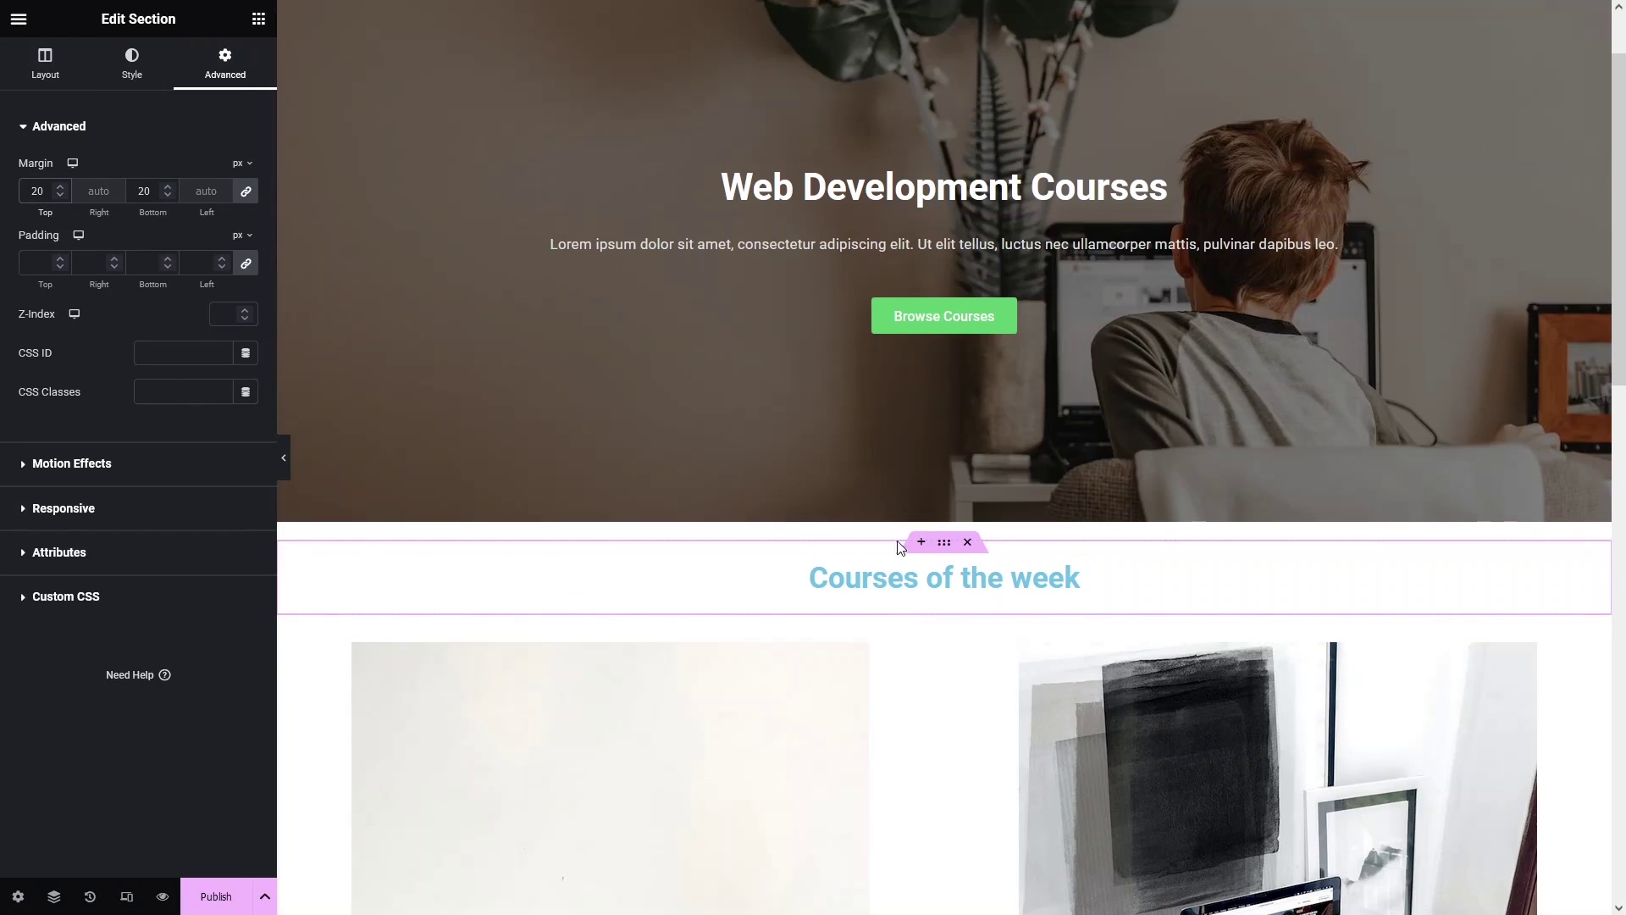
Set the global Primary system color to black (#000000) in the site settings and save the changes.
scroll(893, 570, down, 2)
scroll(894, 569, down, 4)
scroll(893, 572, down, 10)
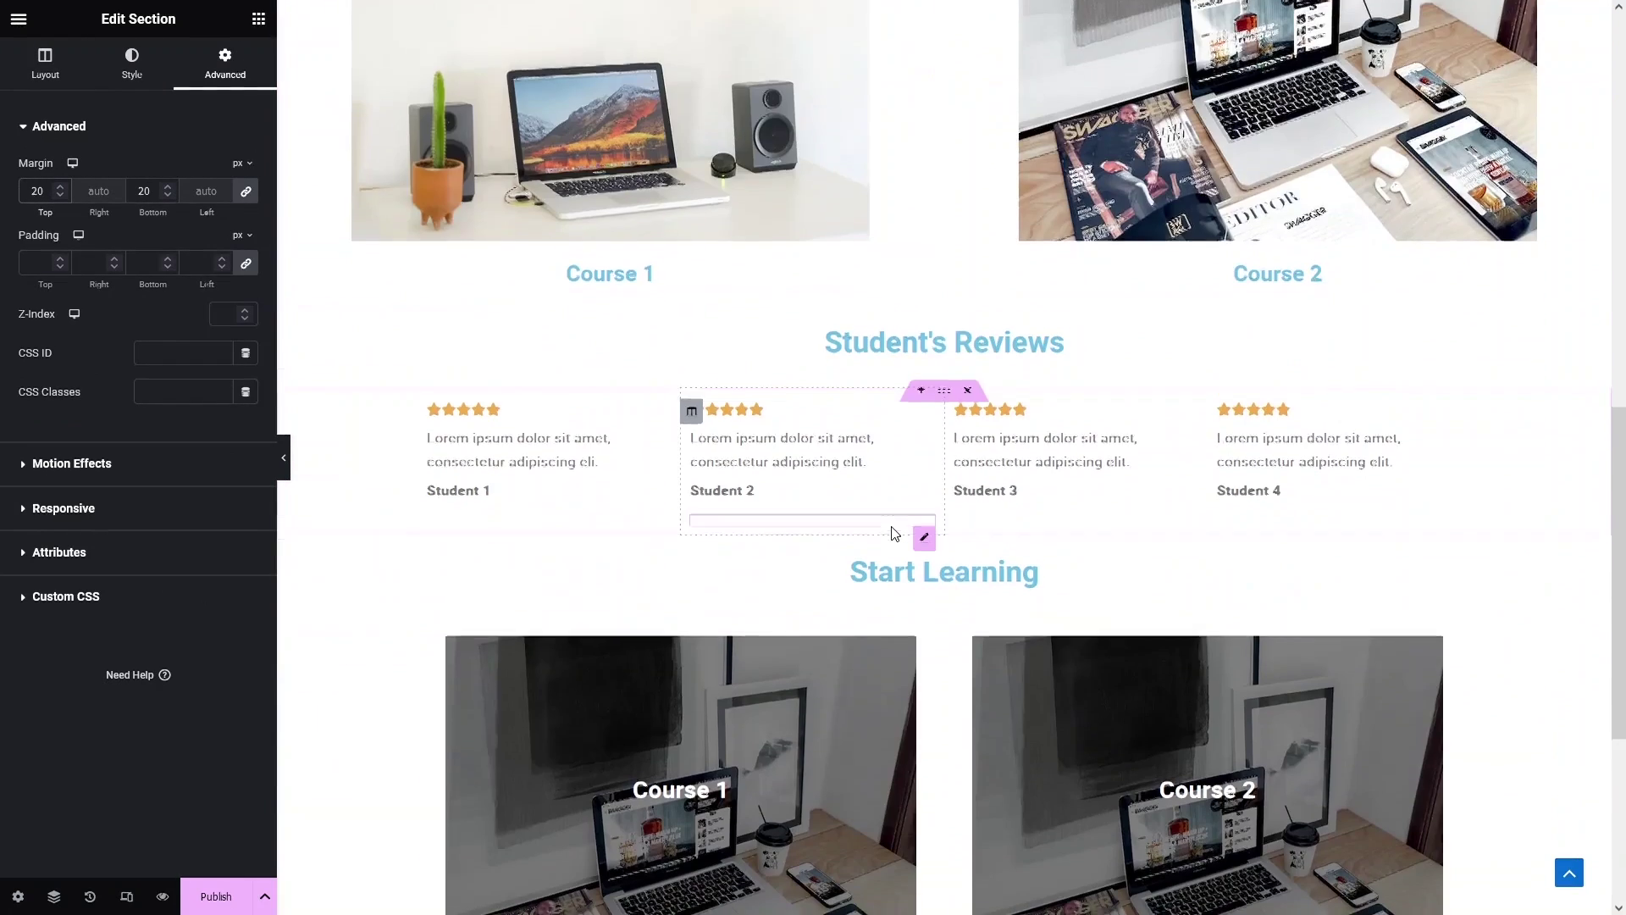
scroll(891, 526, up, 15)
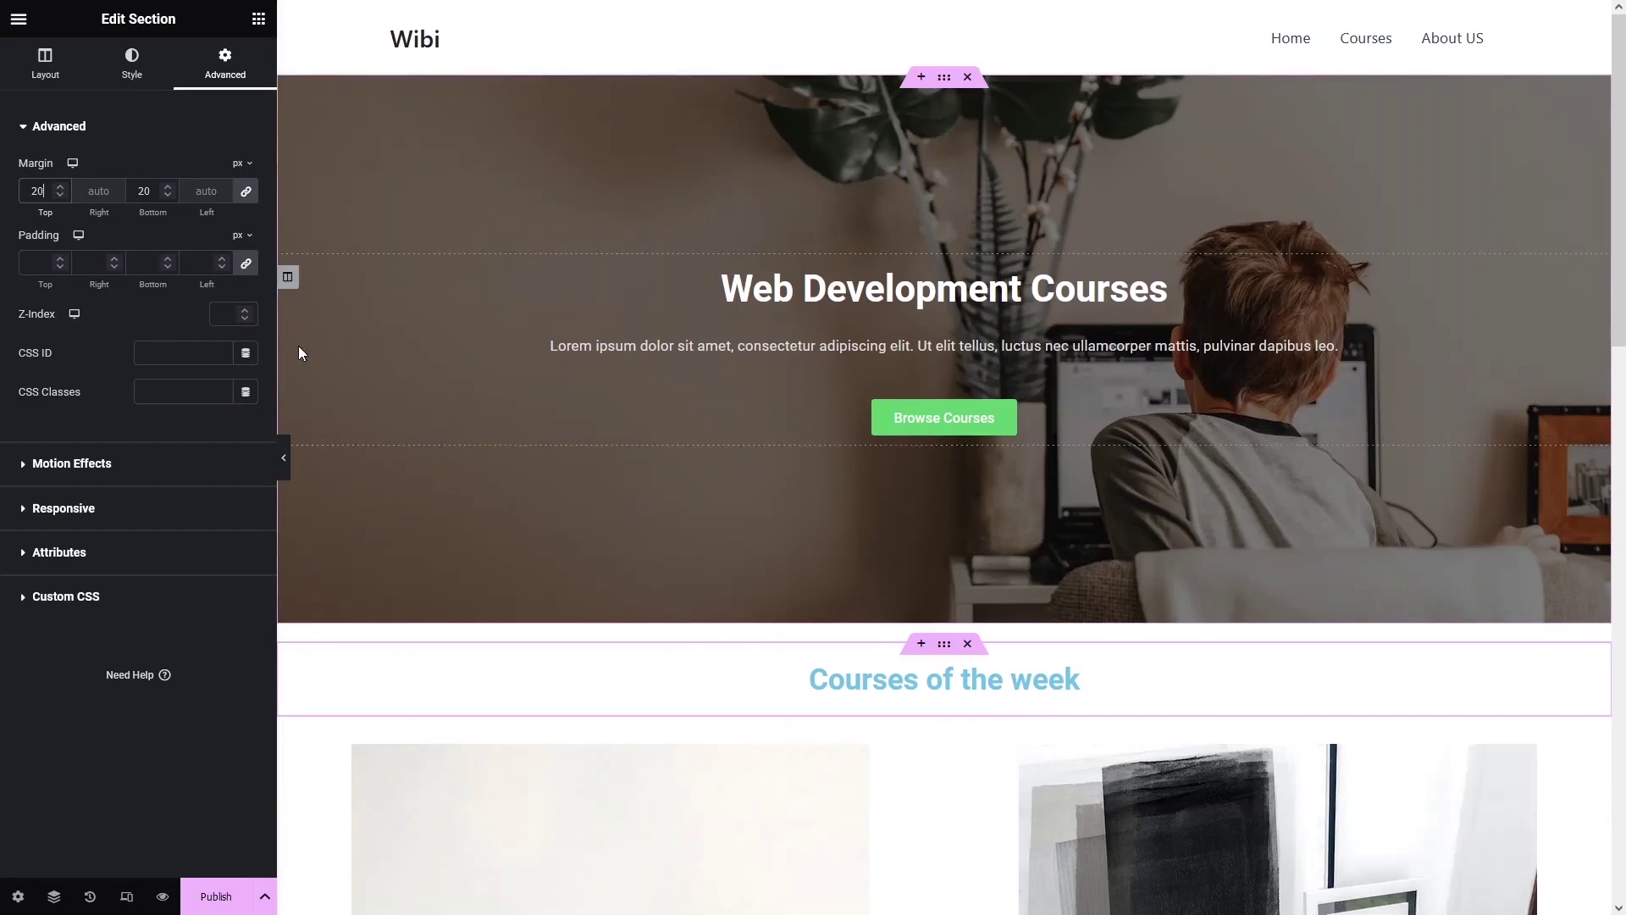
click(18, 19)
click(106, 103)
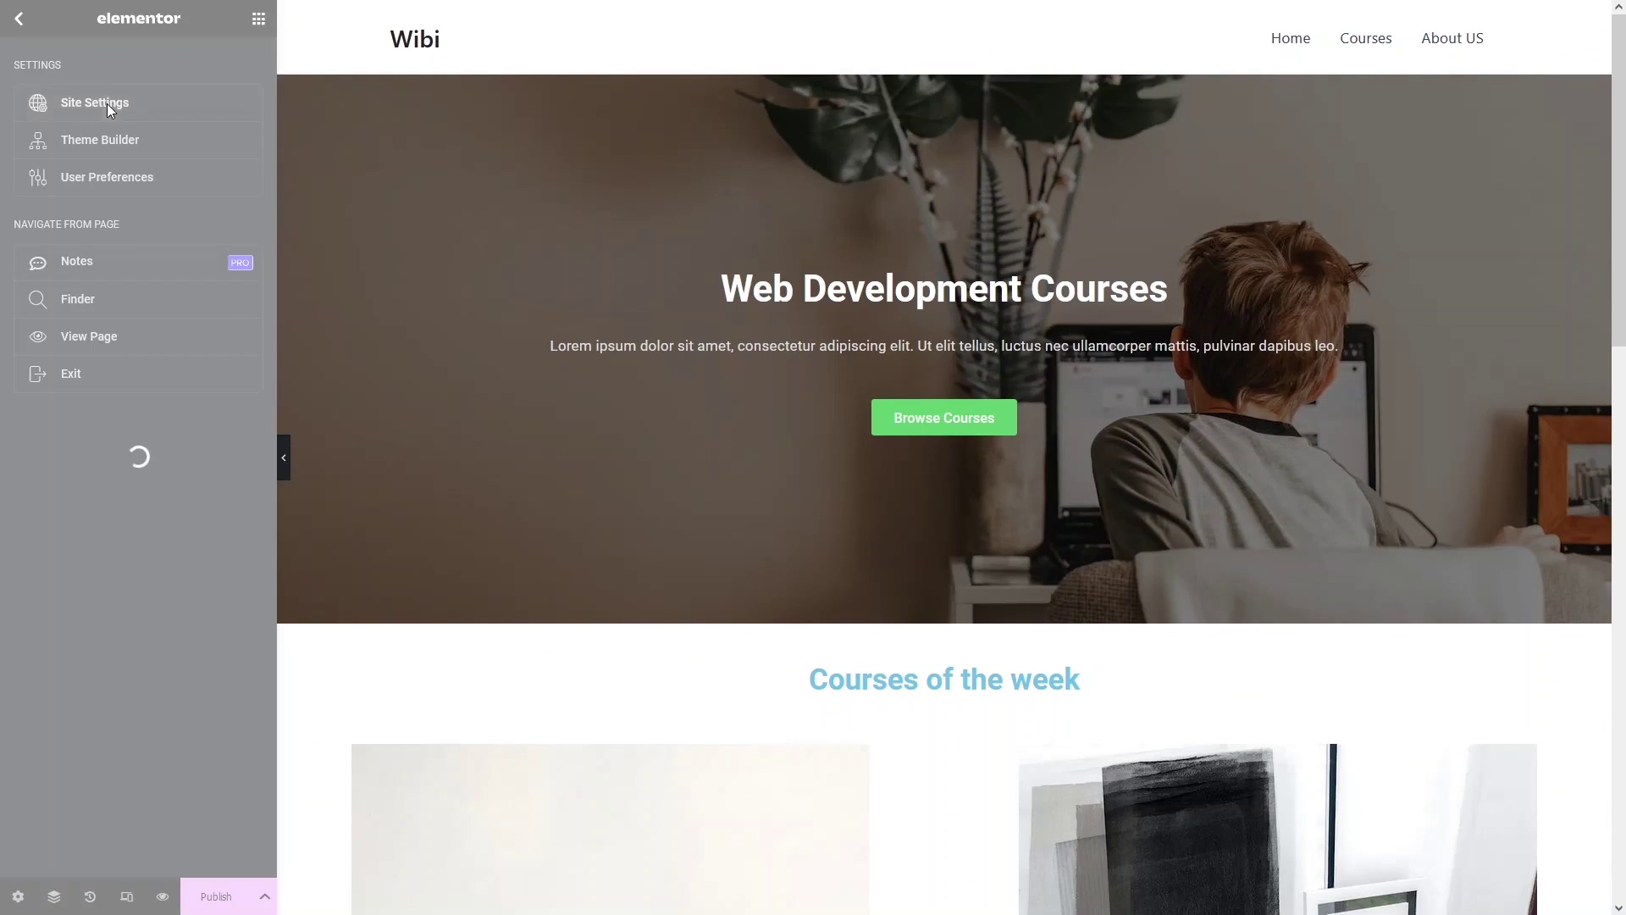
click(139, 111)
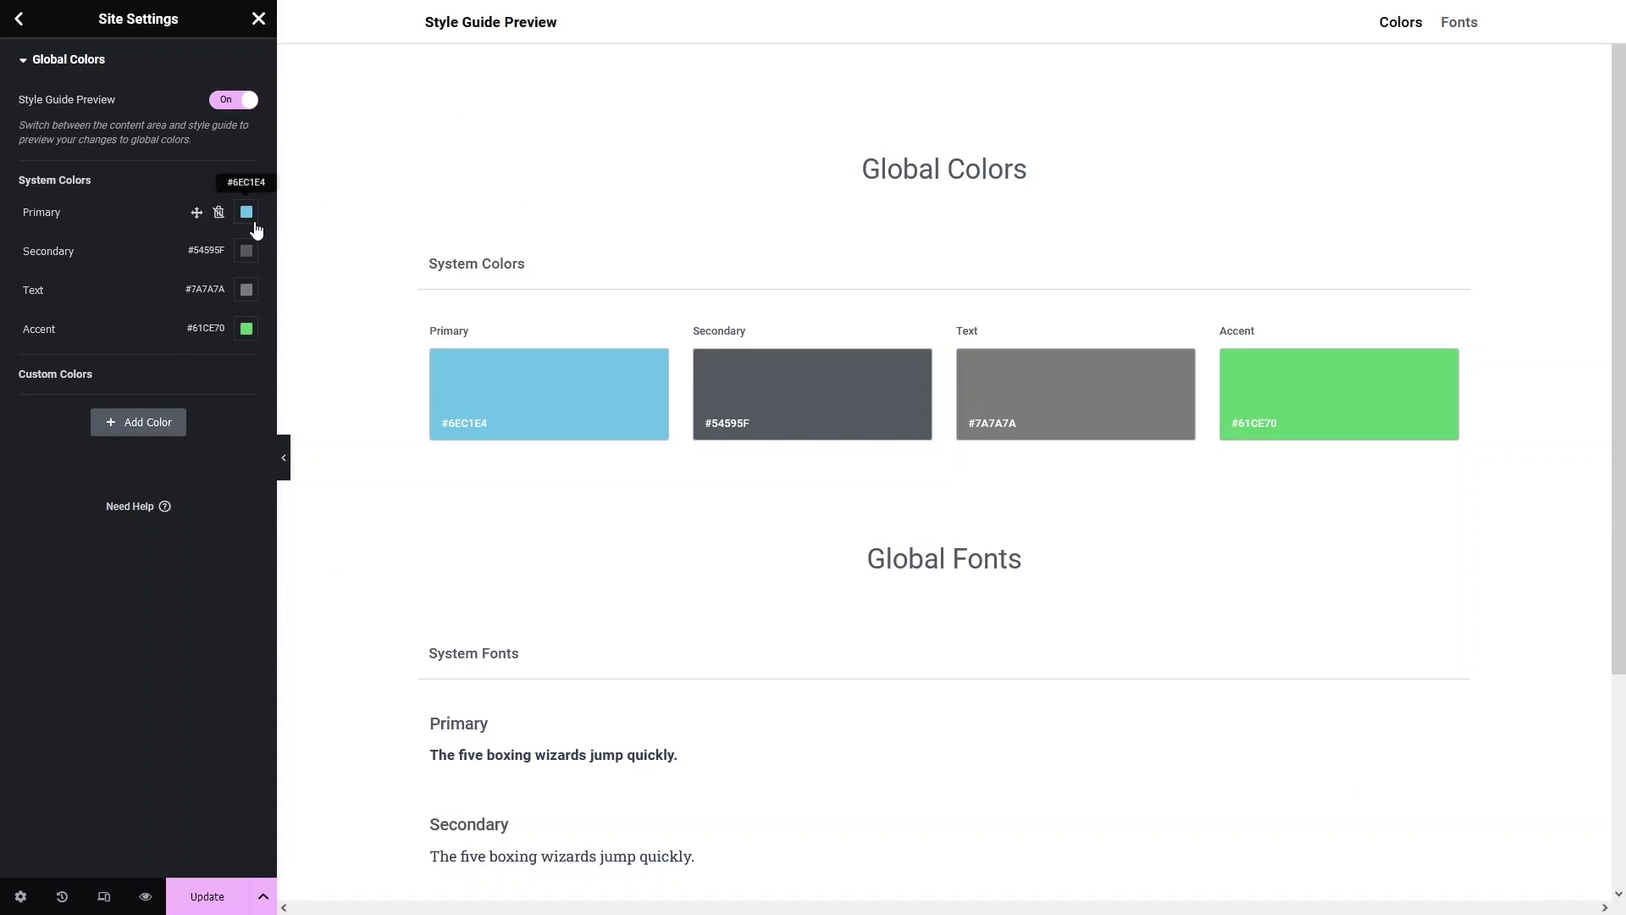
click(247, 221)
drag(161, 328, 120, 486)
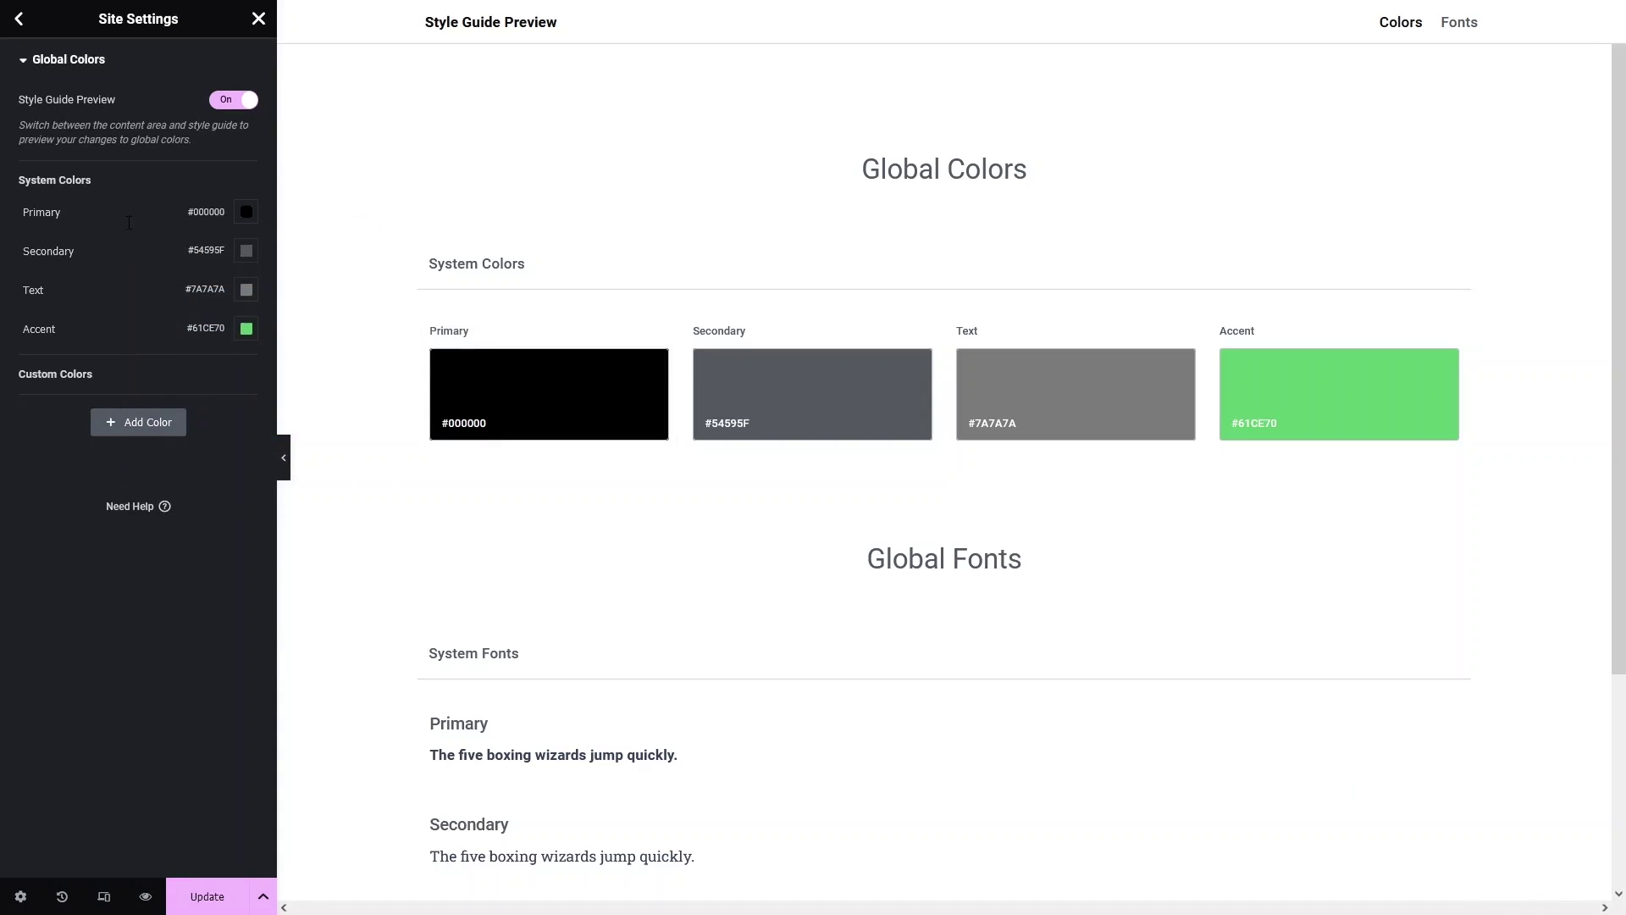
click(259, 19)
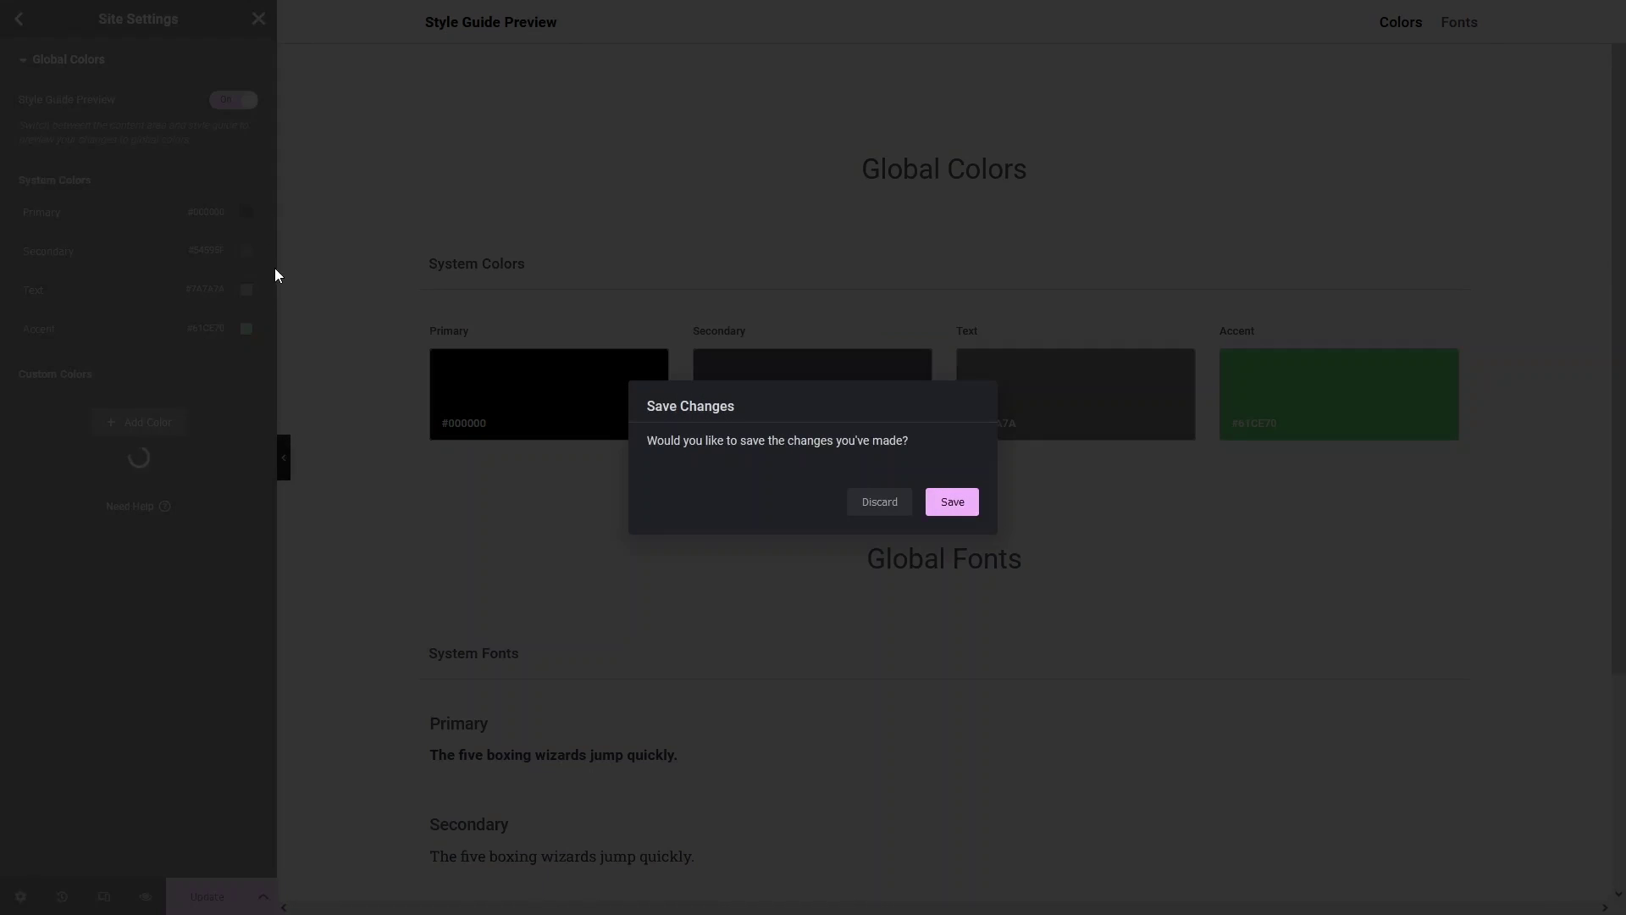
click(938, 504)
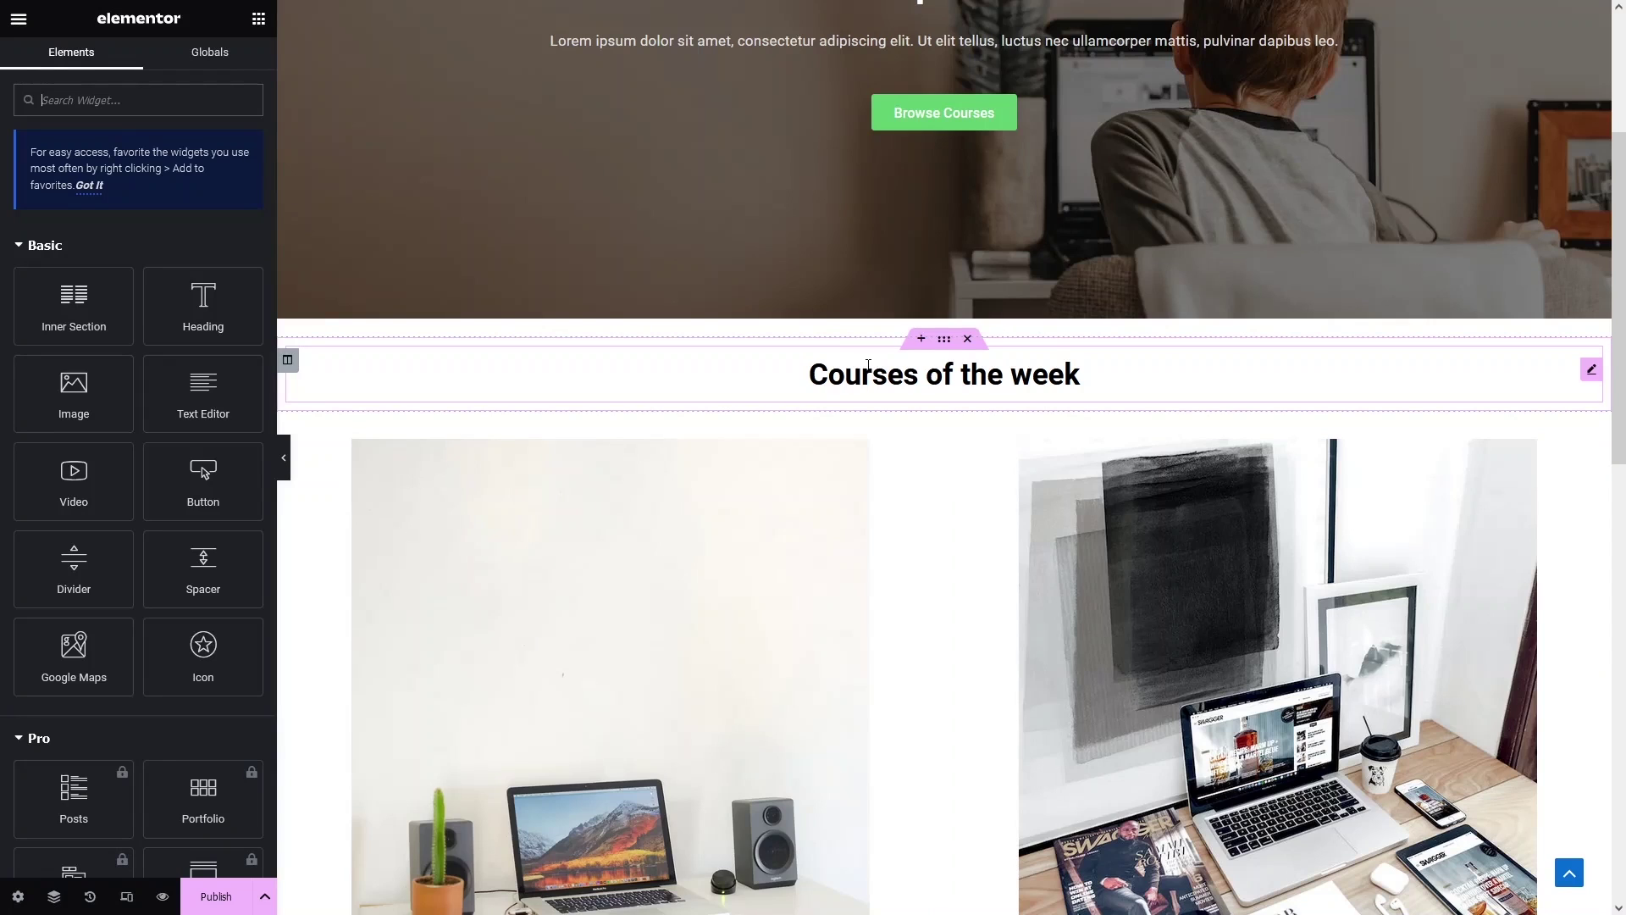
Set the content width of the section holding the Course 1 and Course 2 images under Courses of the week to Boxed.
scroll(860, 366, down, 7)
scroll(864, 370, up, 4)
scroll(863, 370, down, 6)
scroll(866, 370, down, 4)
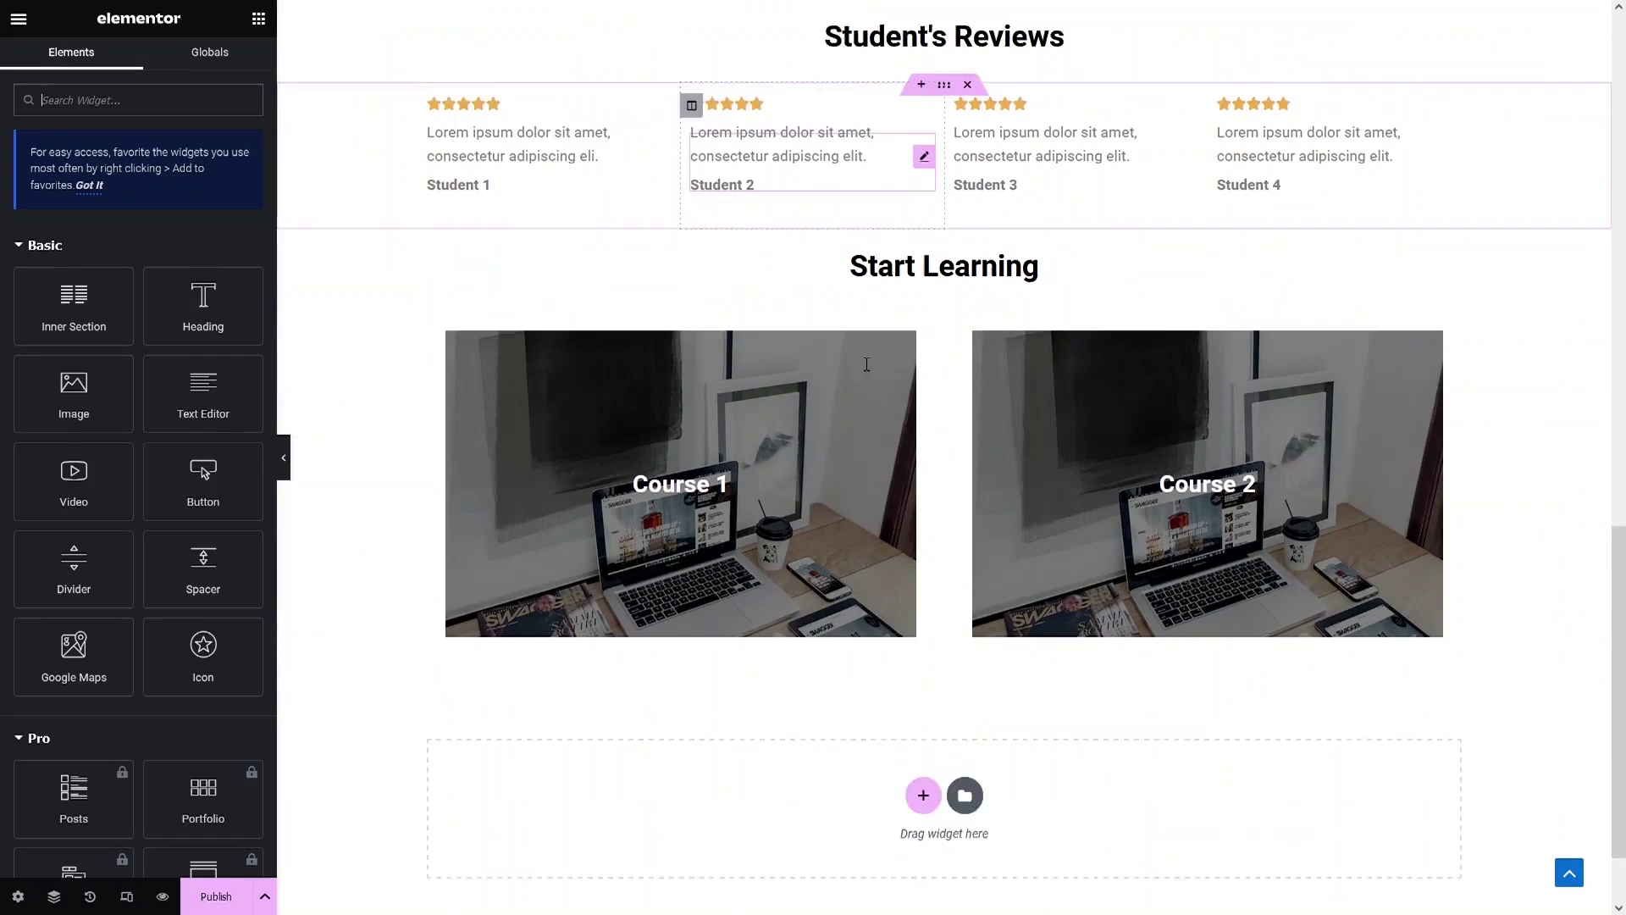
scroll(1064, 364, up, 12)
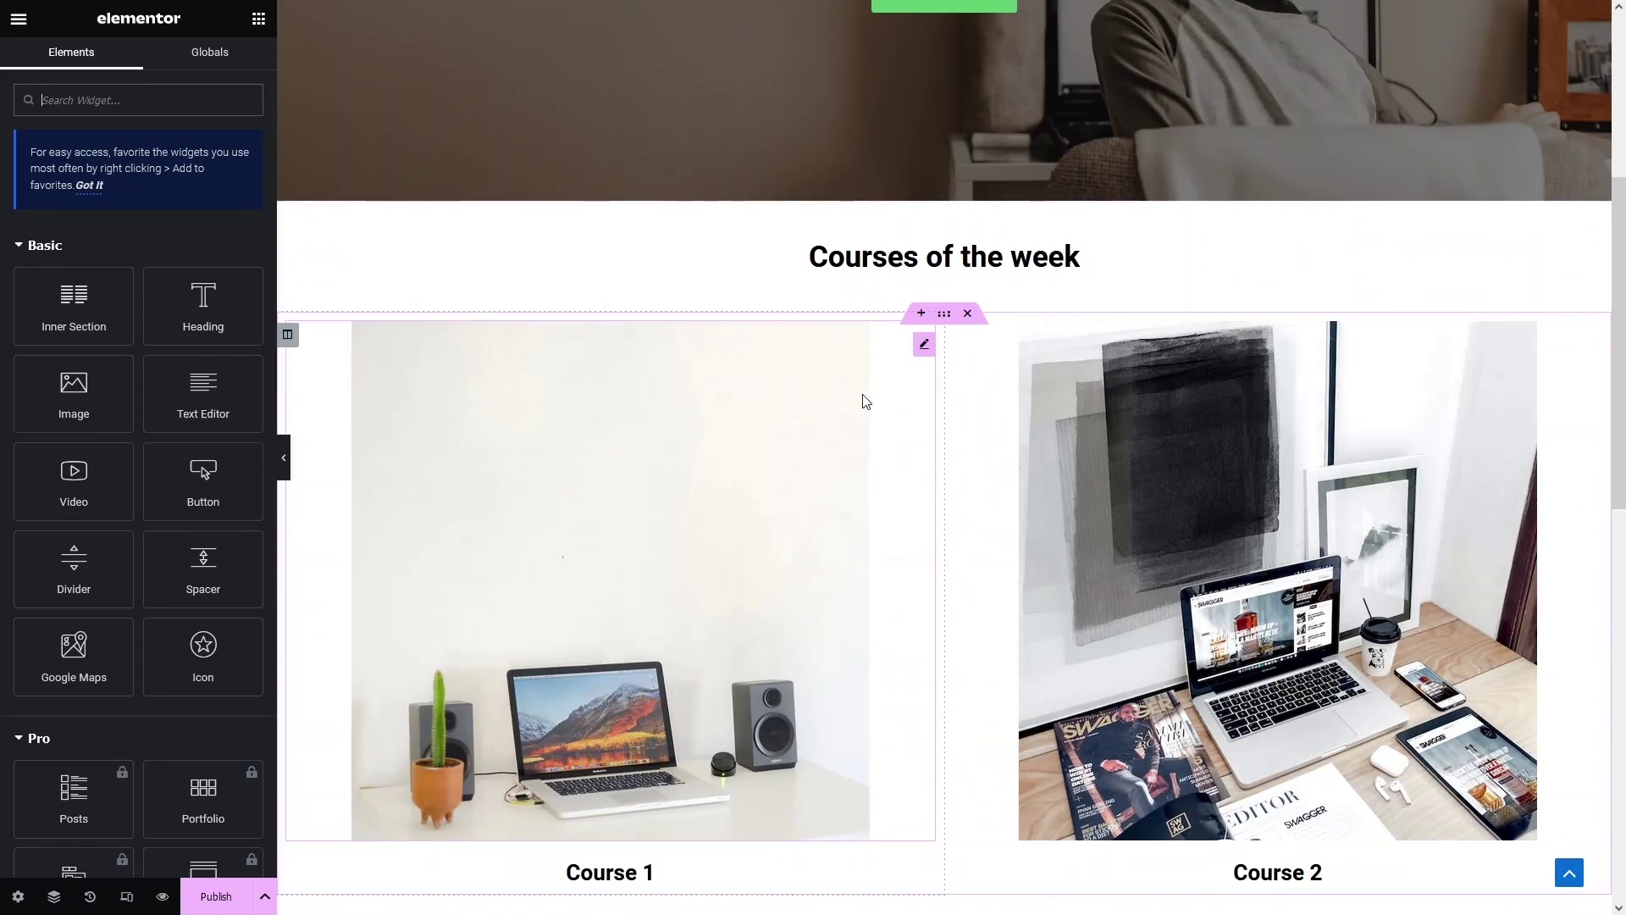
click(942, 315)
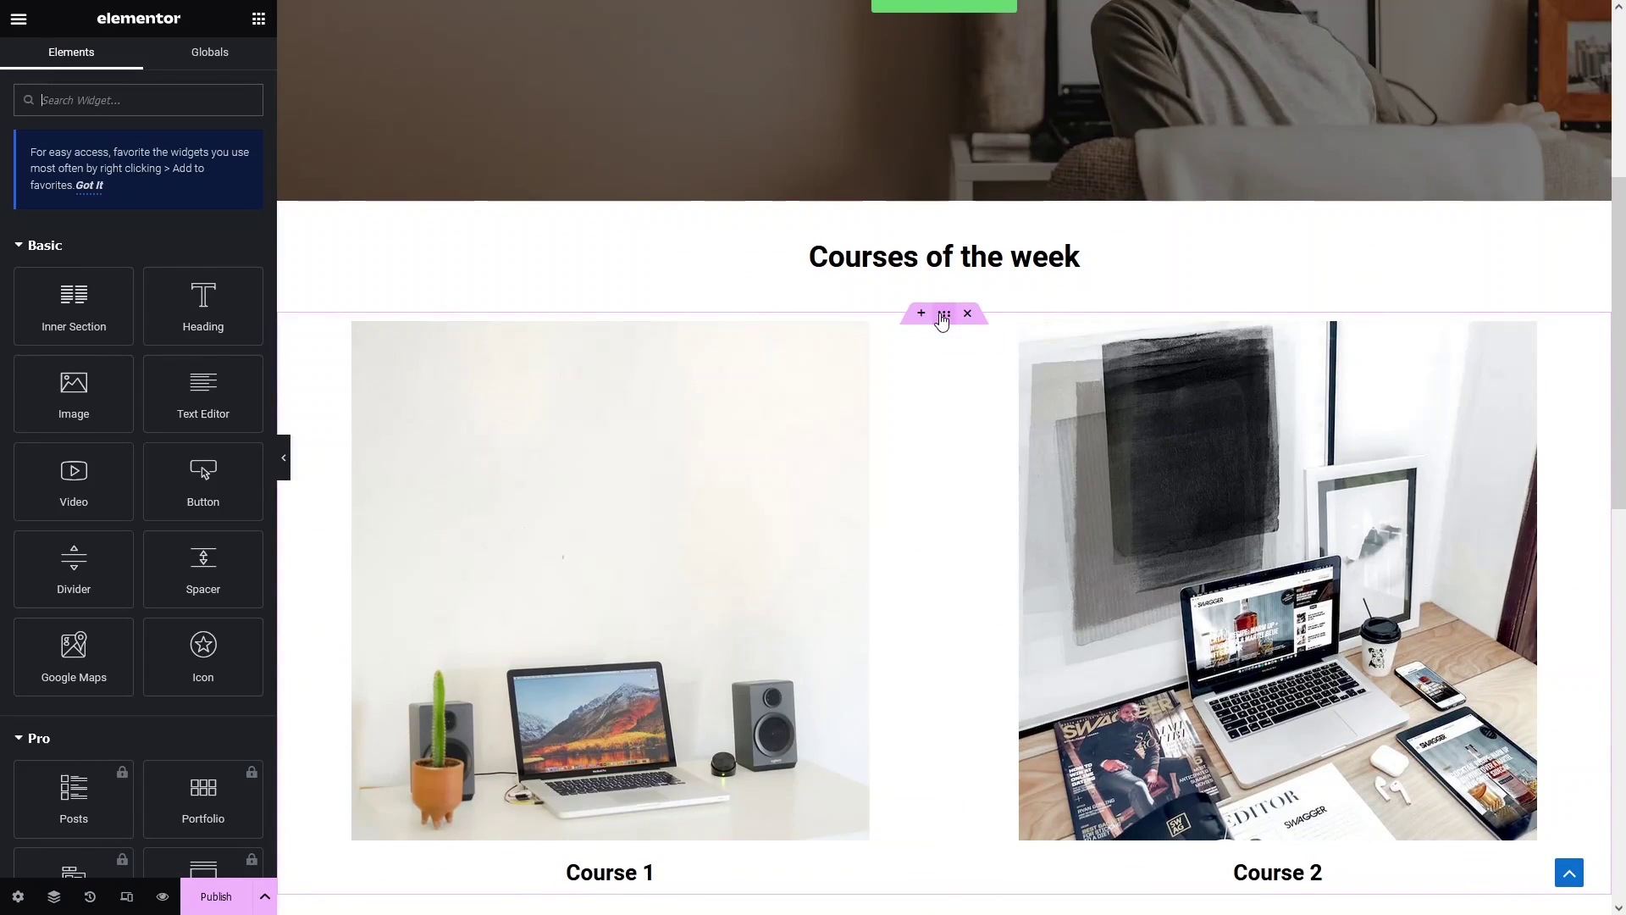
click(237, 173)
click(196, 191)
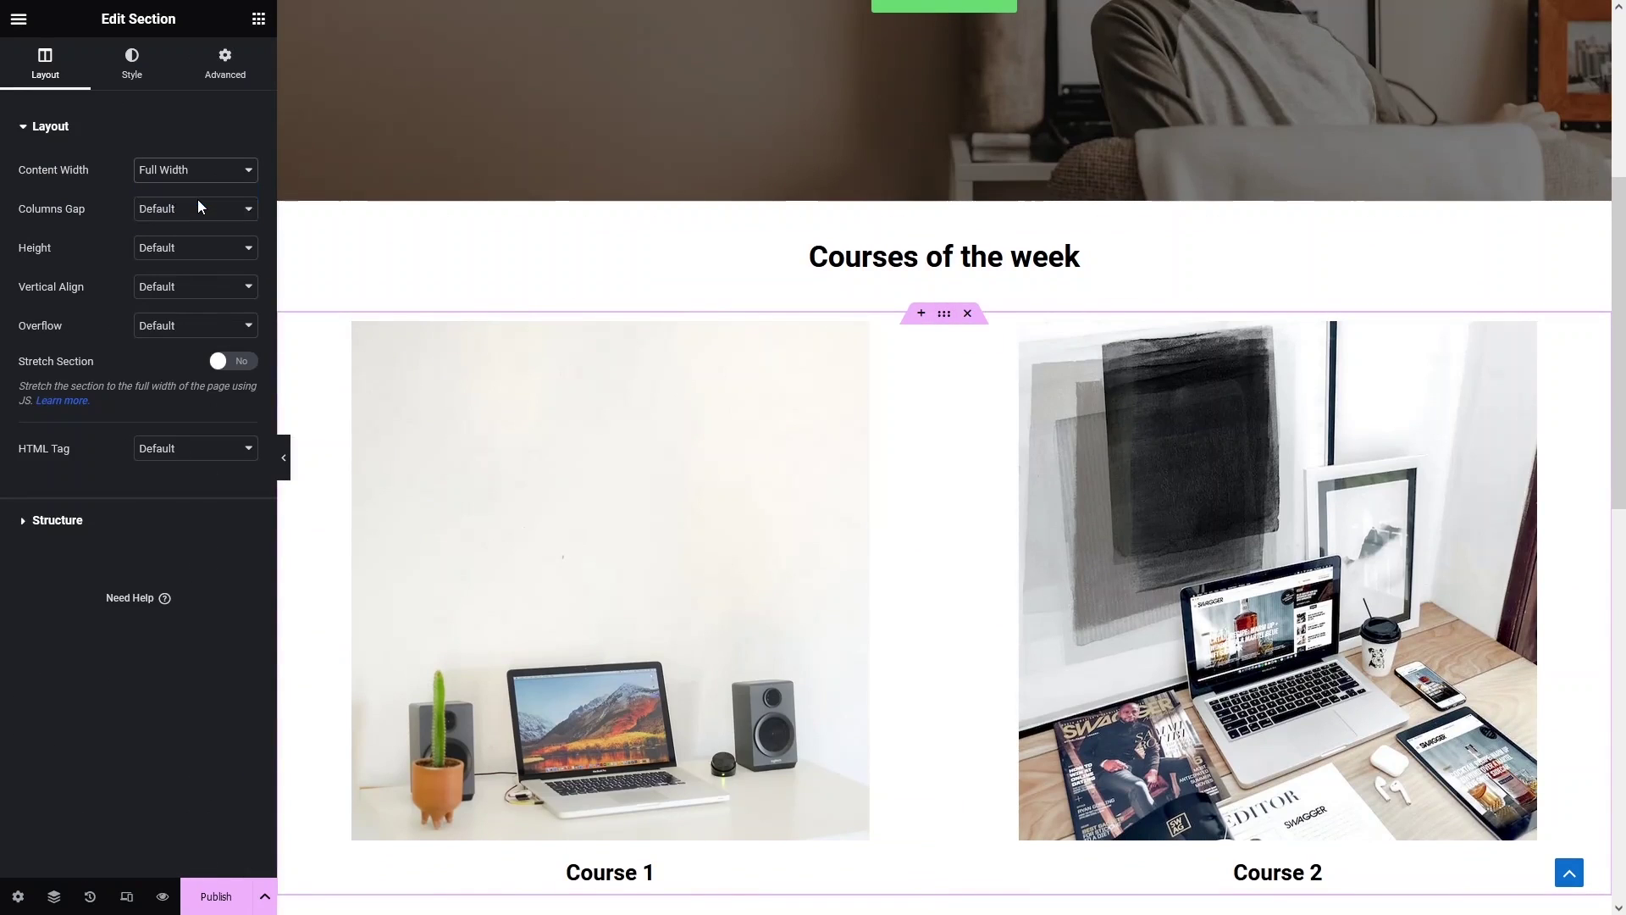
scroll(438, 468, down, 10)
scroll(438, 469, up, 12)
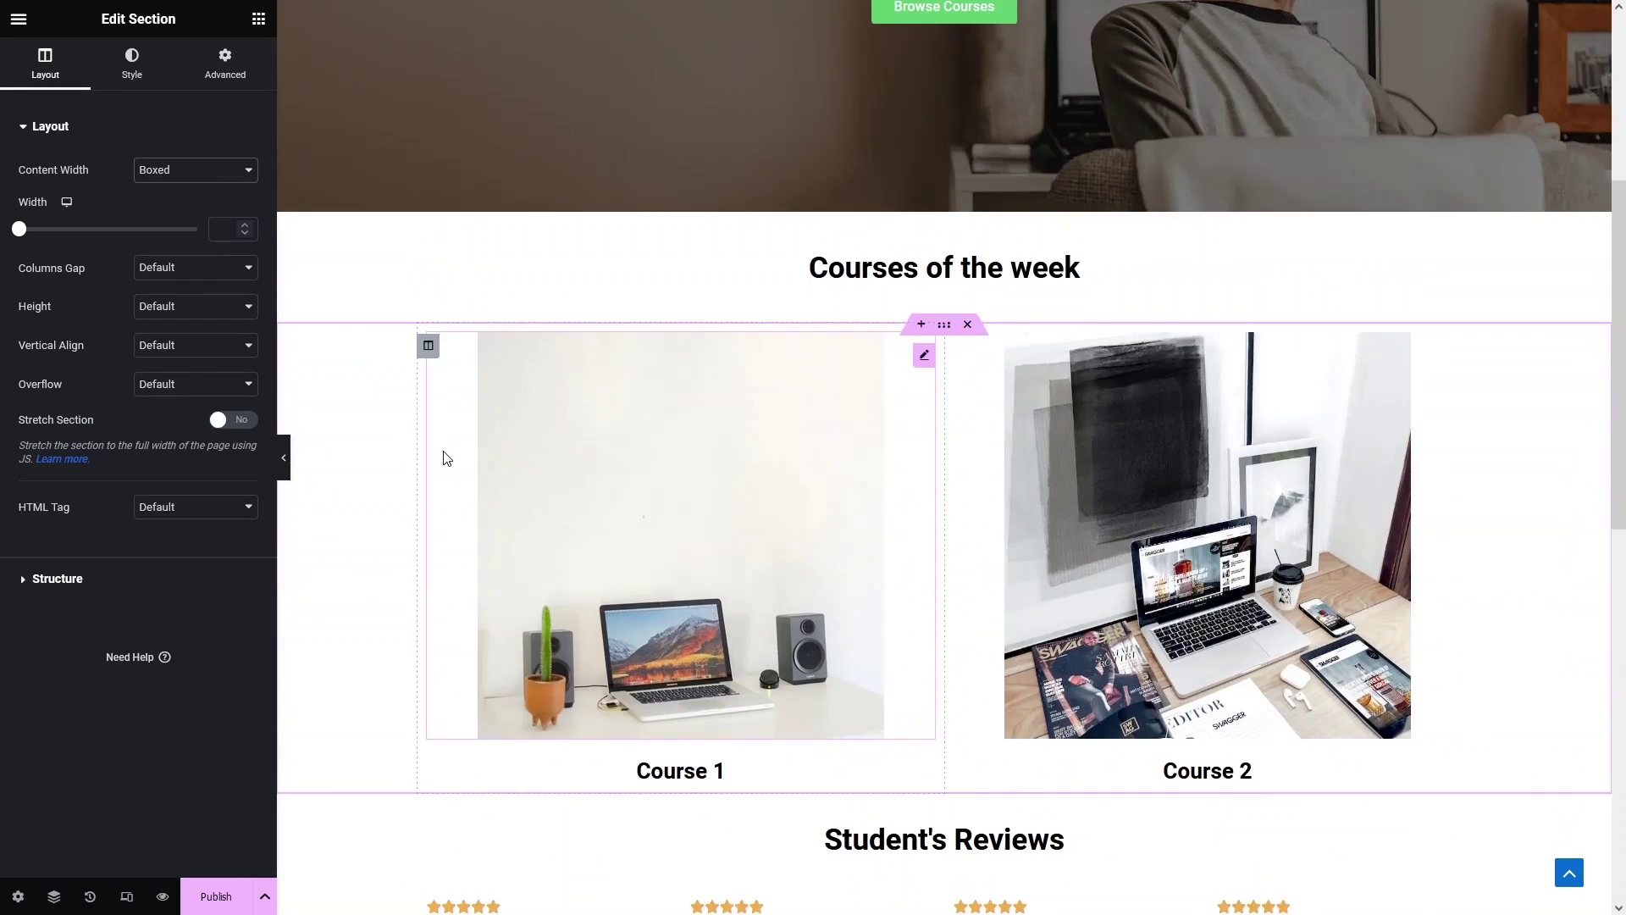
Publish the page and review the live version down to the footer.
scroll(444, 451, down, 5)
scroll(447, 458, down, 7)
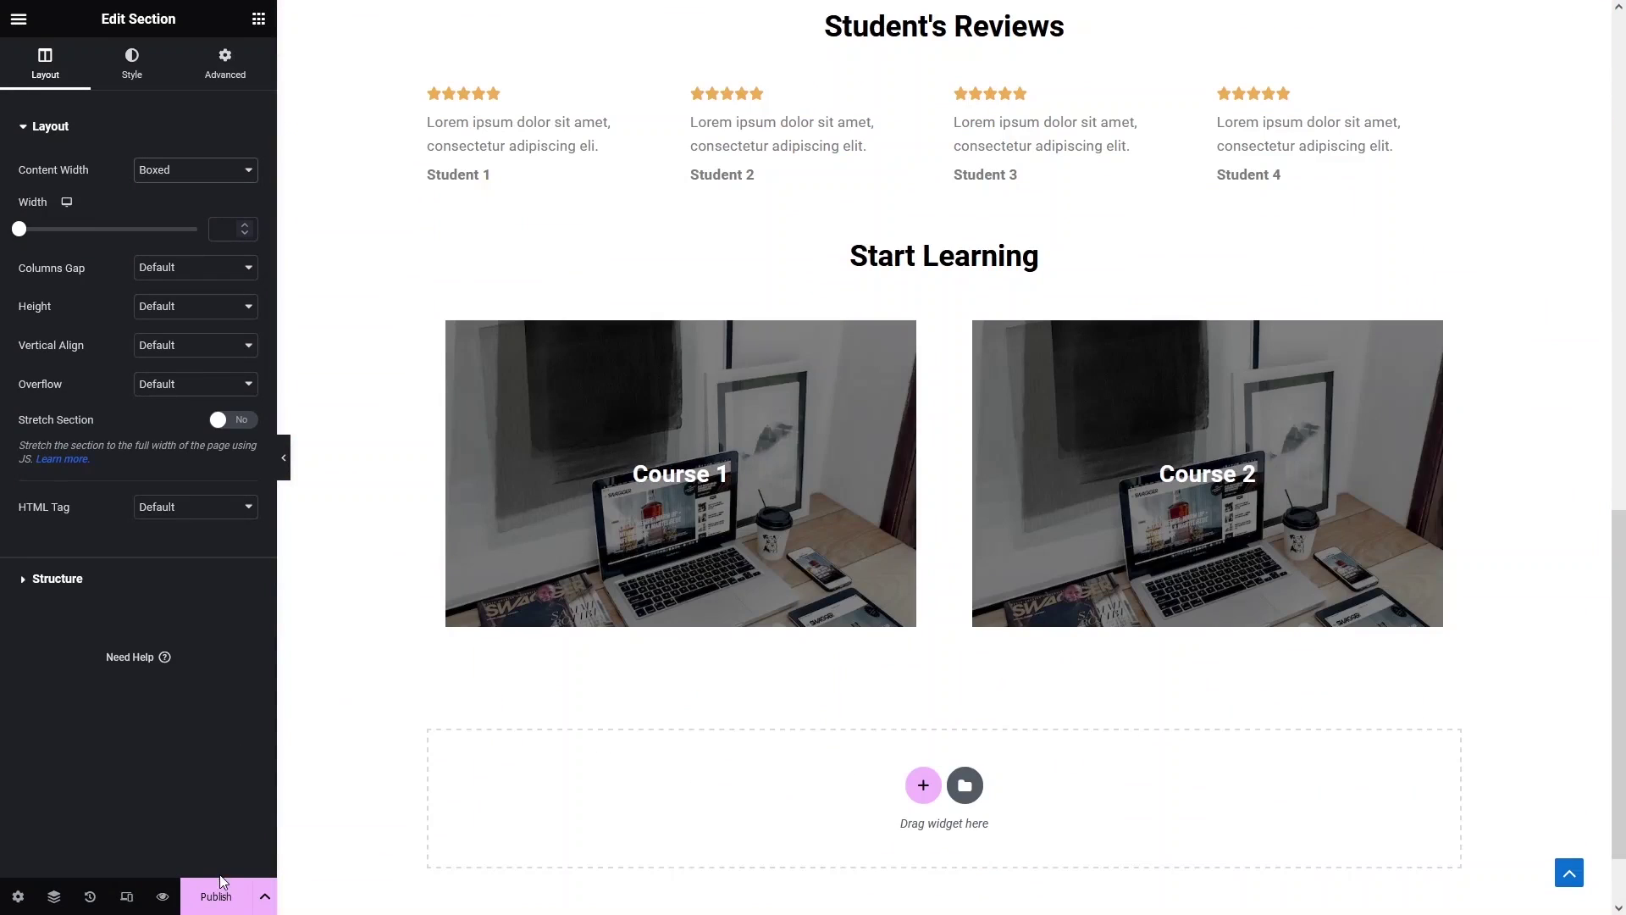
click(219, 891)
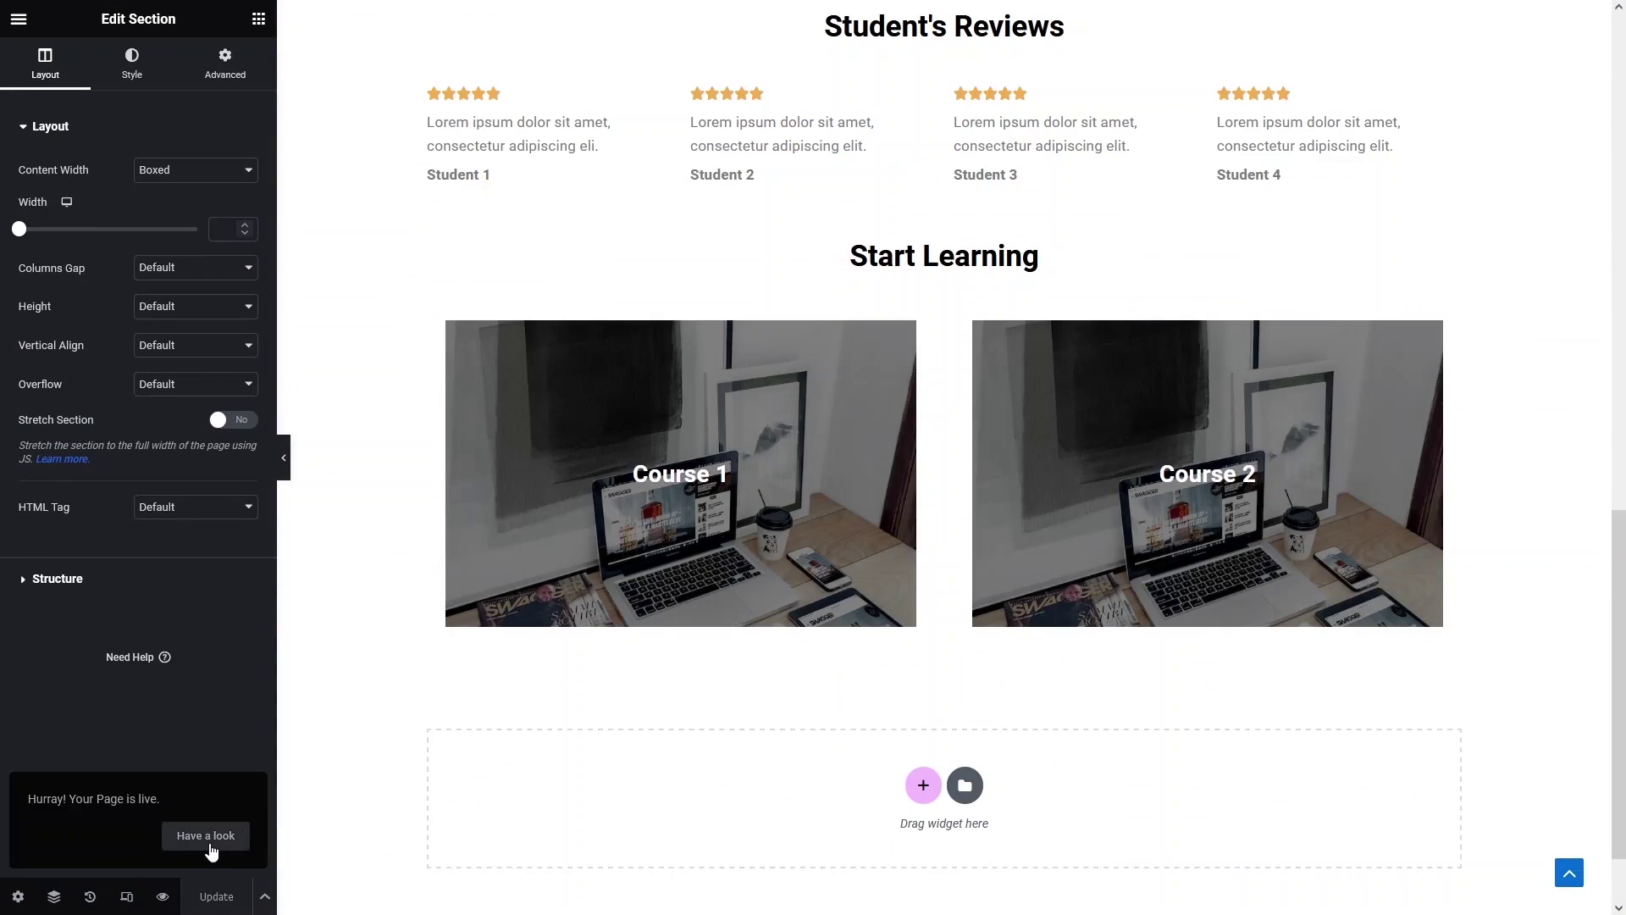
click(206, 837)
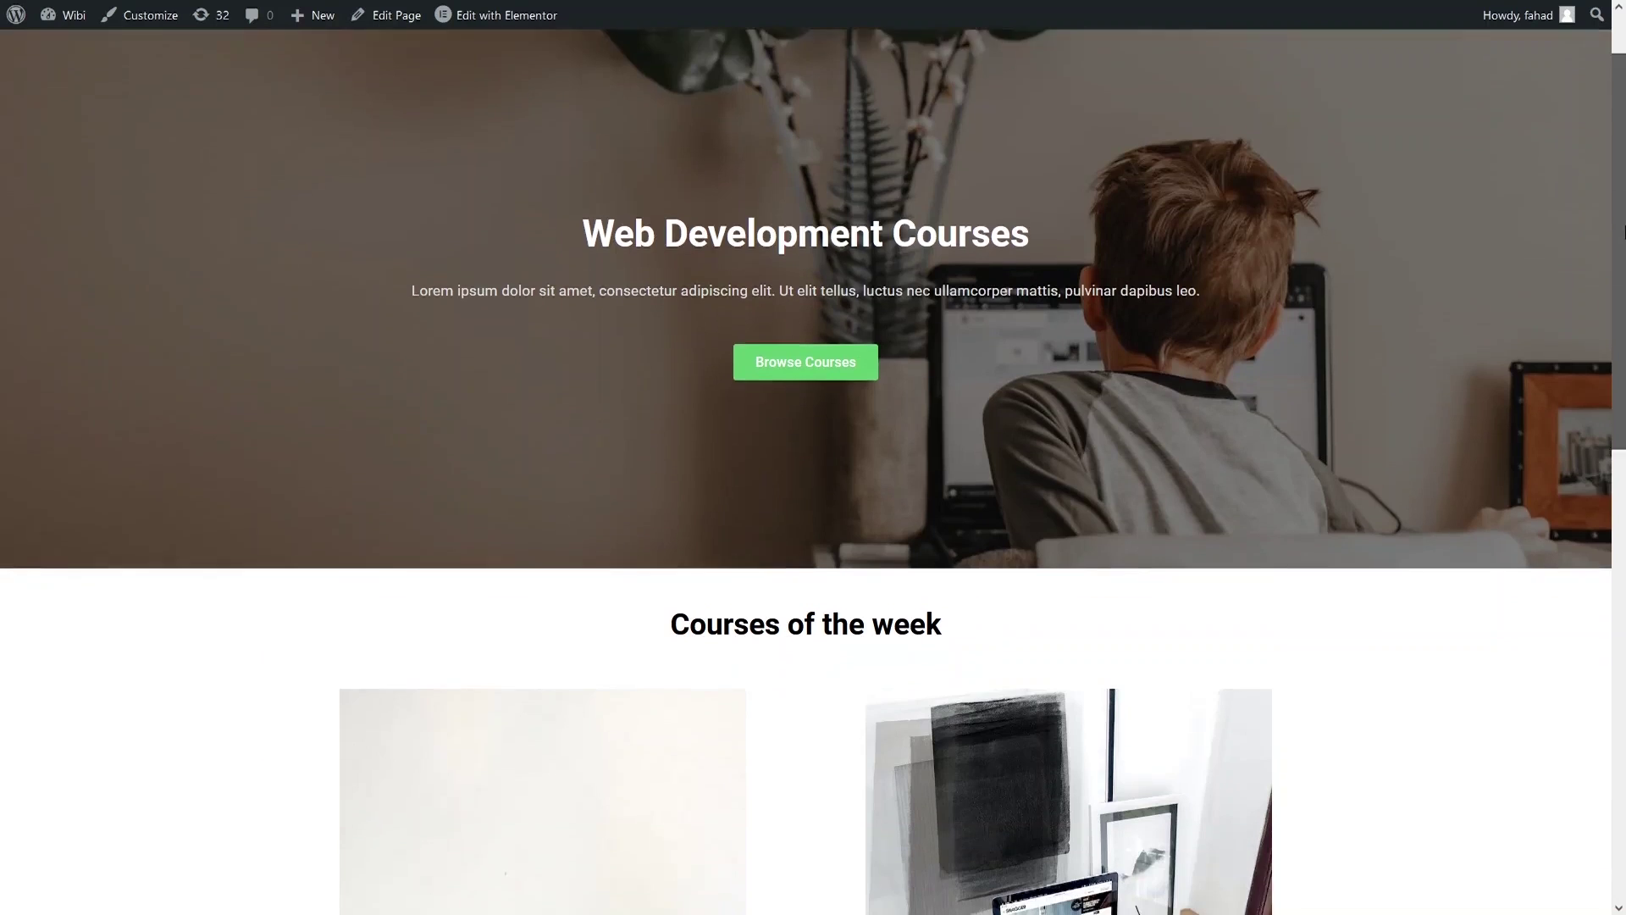
drag(1624, 230, 1624, 756)
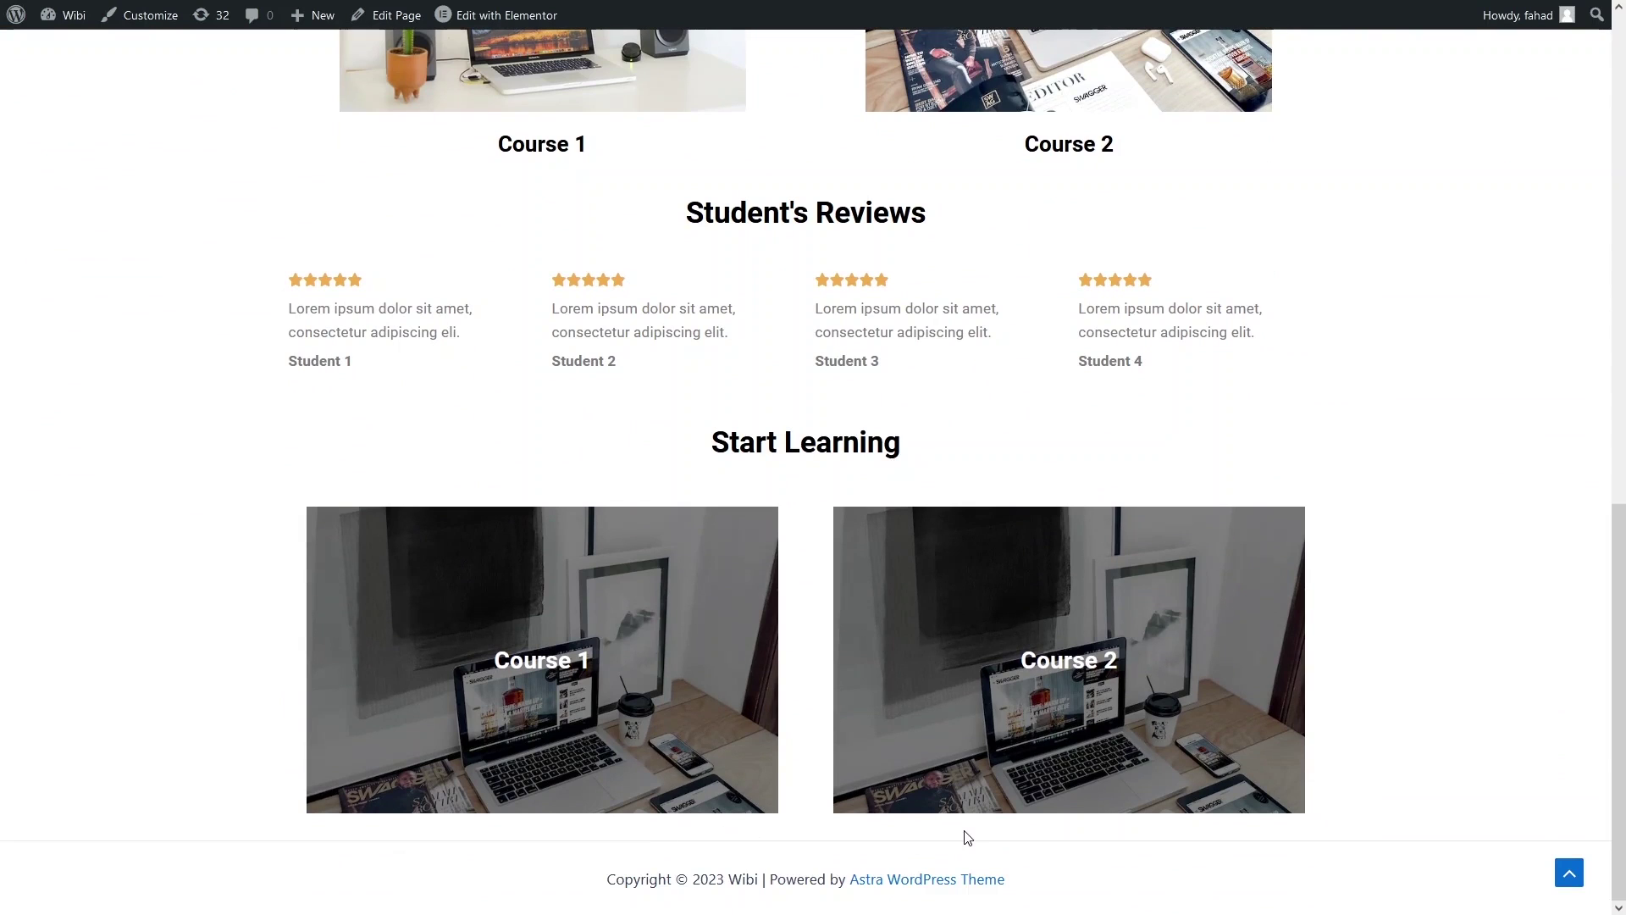
mouse_move(156, 5)
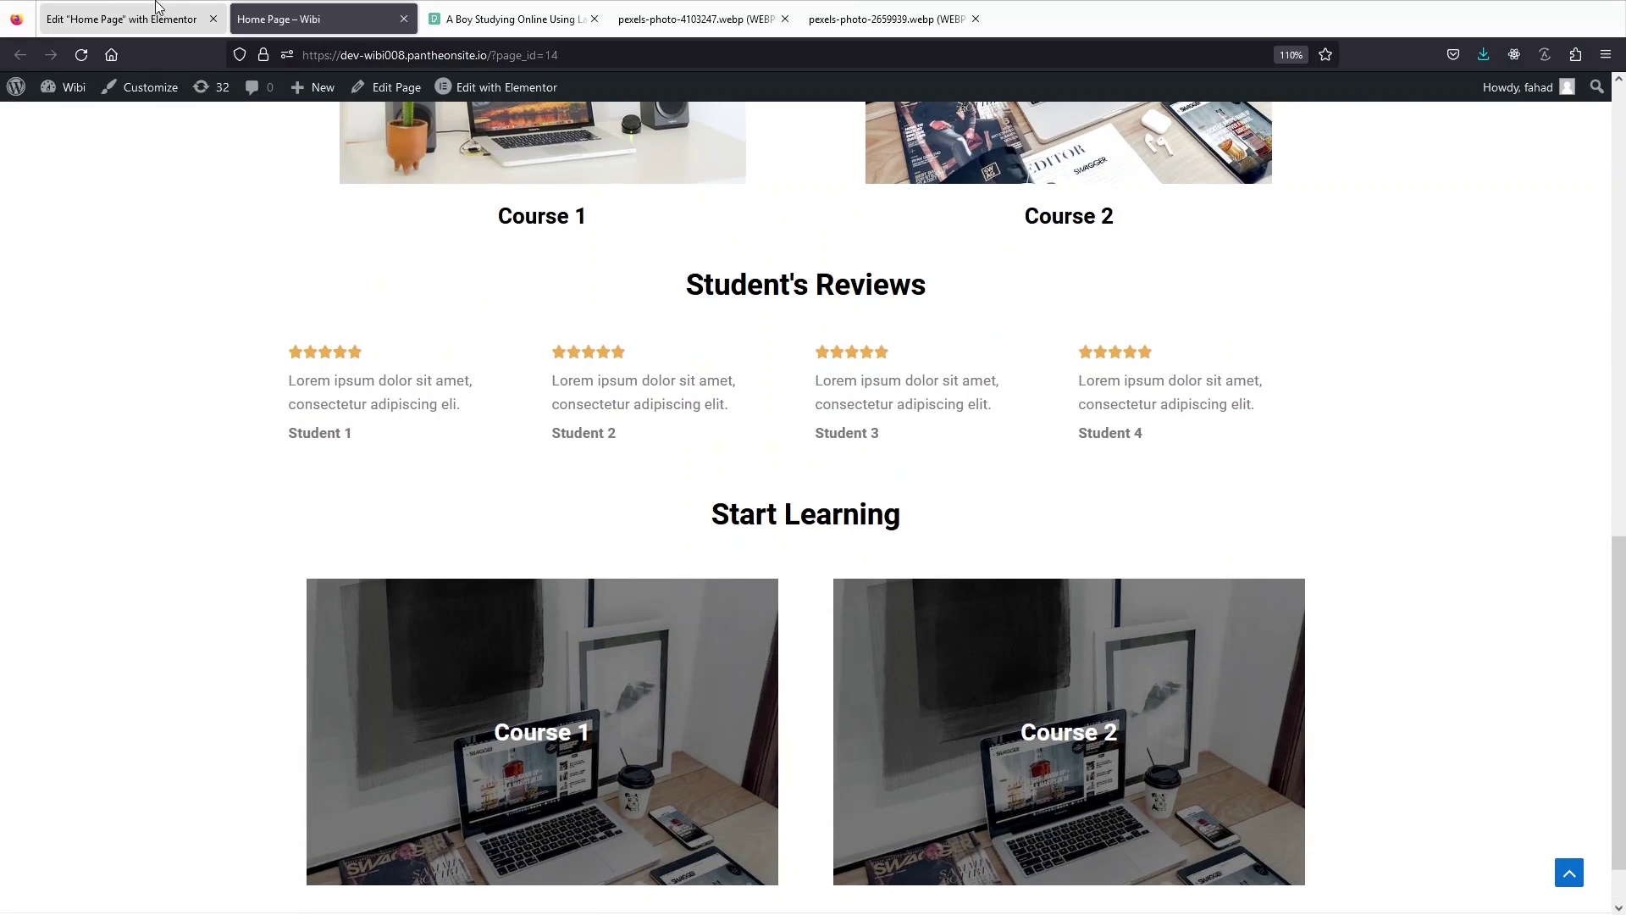
Back in the Elementor editor, give the course cards section under Start Learning a 0 px top and 160 px bottom margin, and update the page.
click(102, 7)
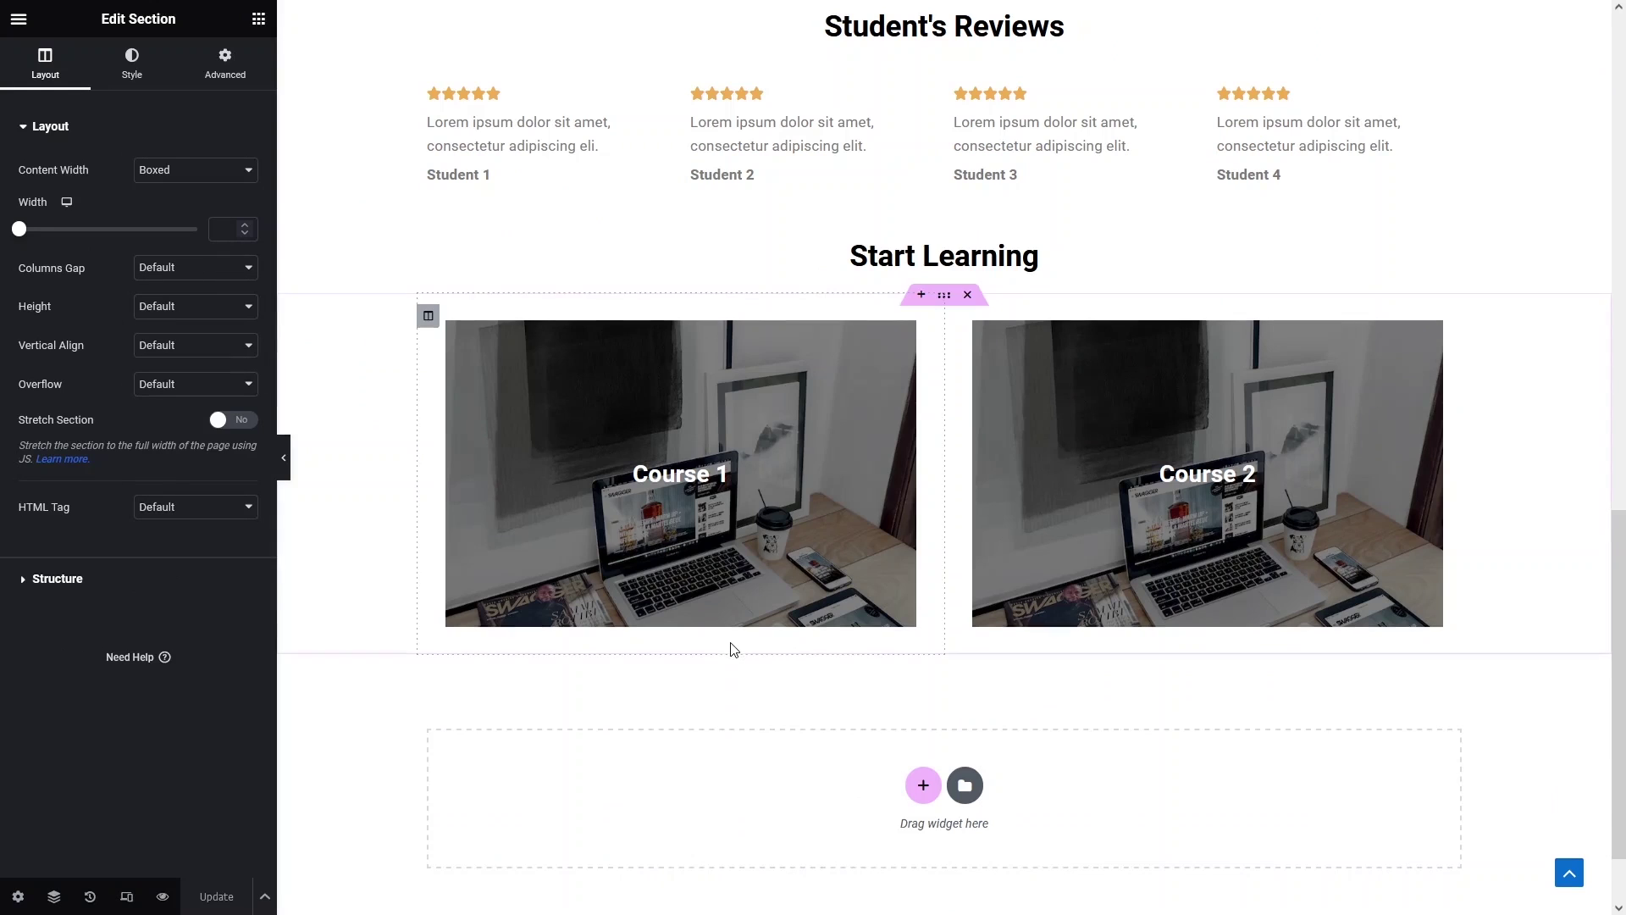
click(953, 301)
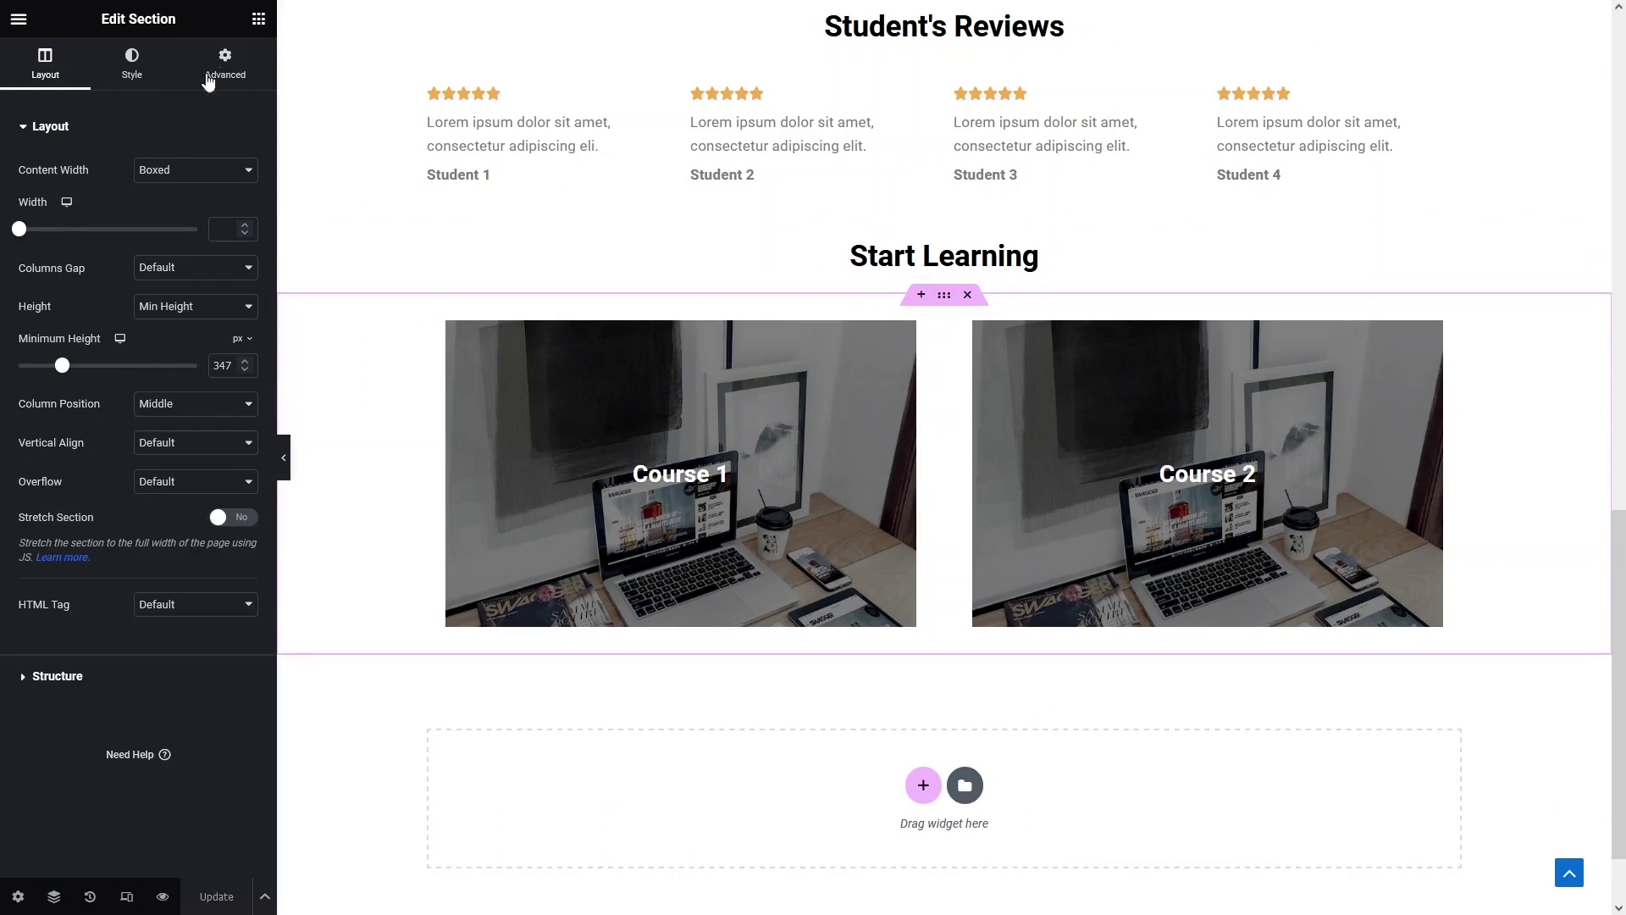
click(224, 64)
click(131, 188)
text(0)
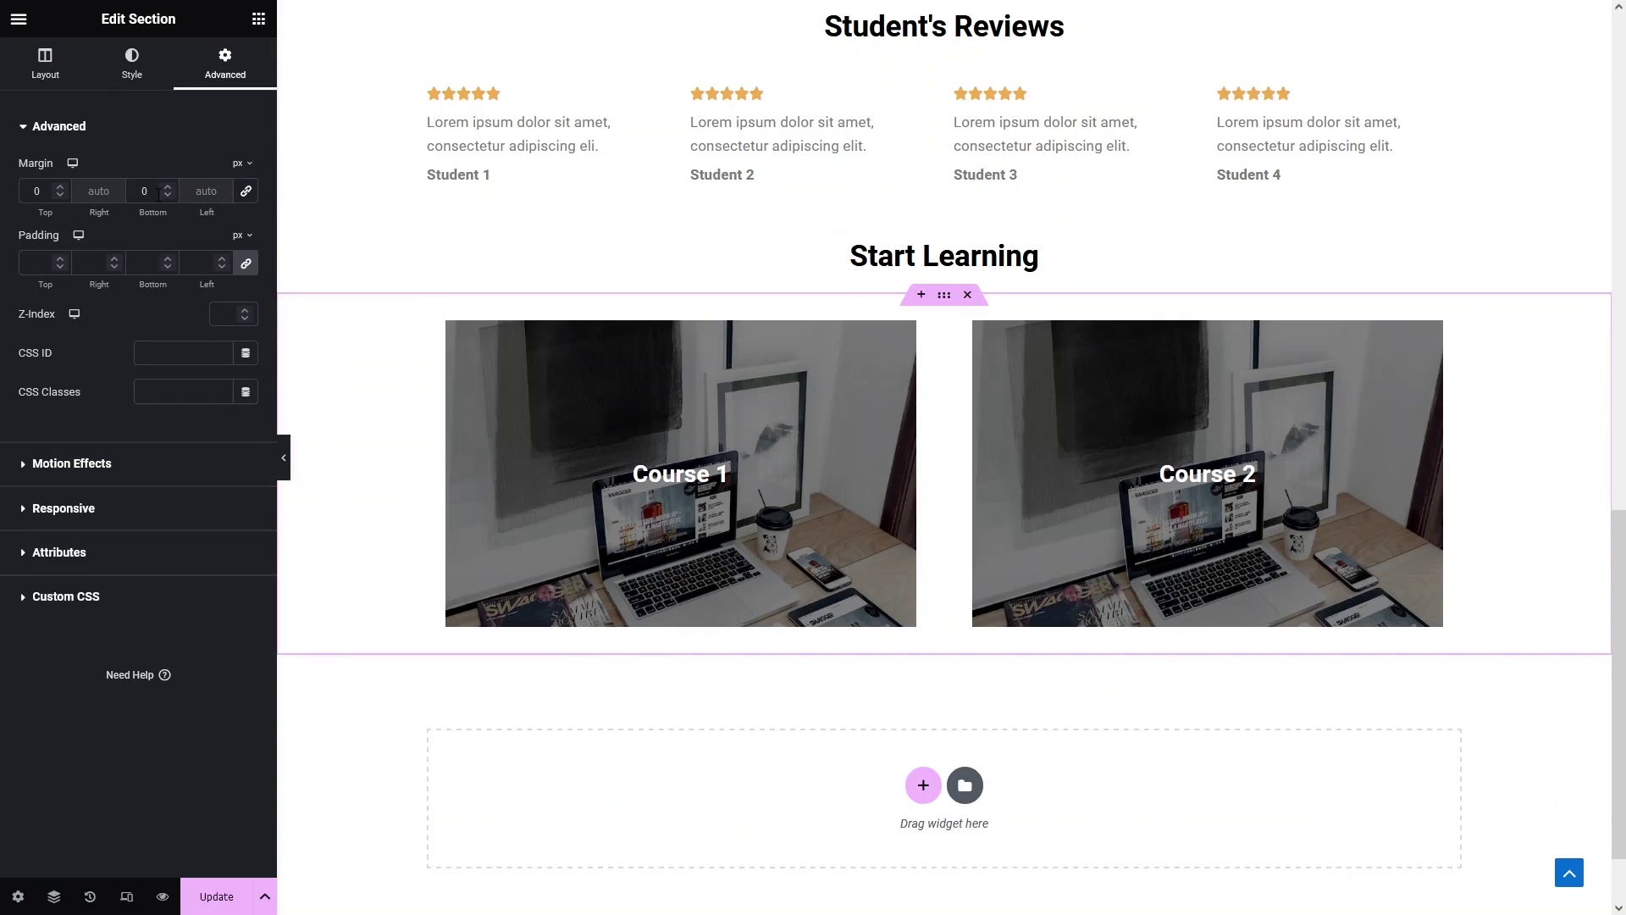
drag(157, 193, 223, 896)
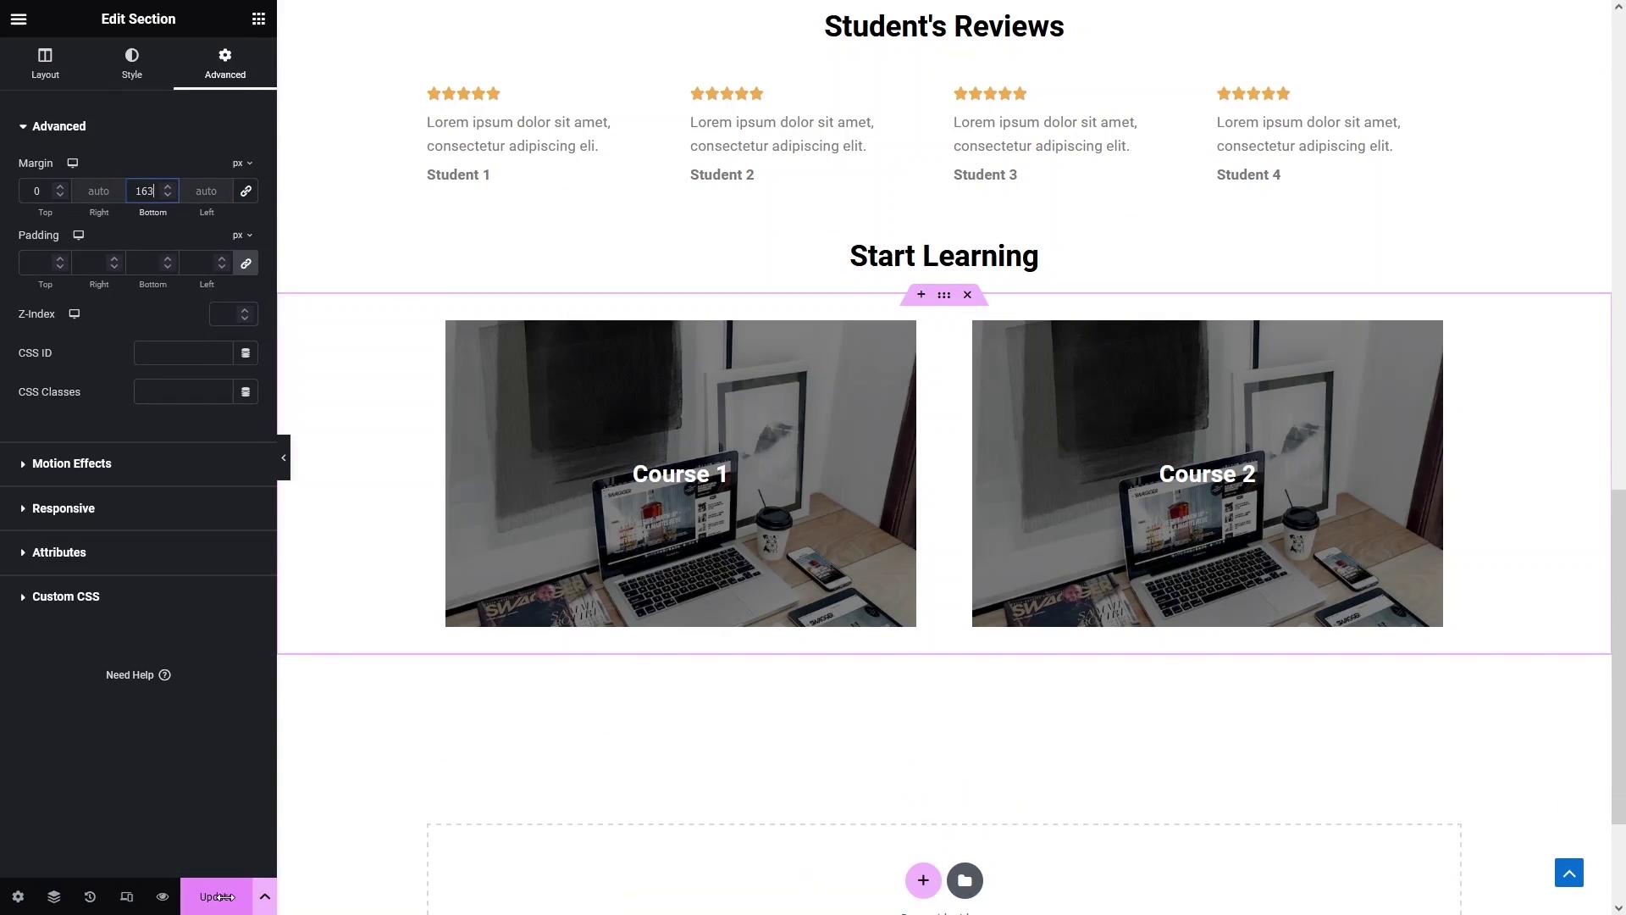
click(220, 896)
Reload the live home page and check the spacing below the Start Learning course cards.
click(322, 19)
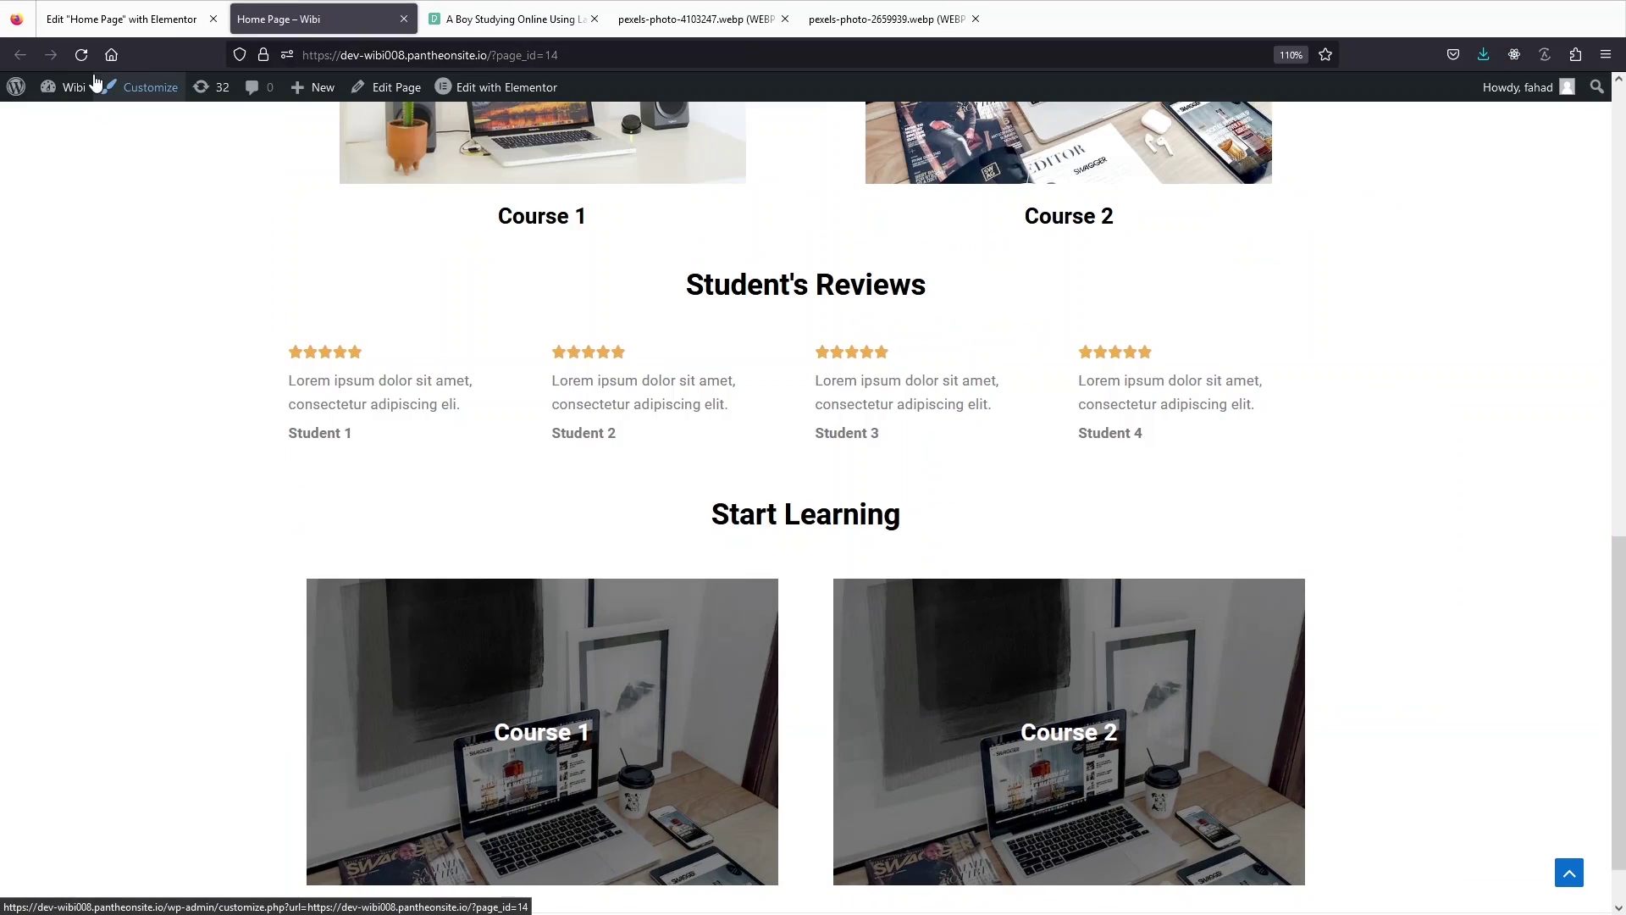
key(F11)
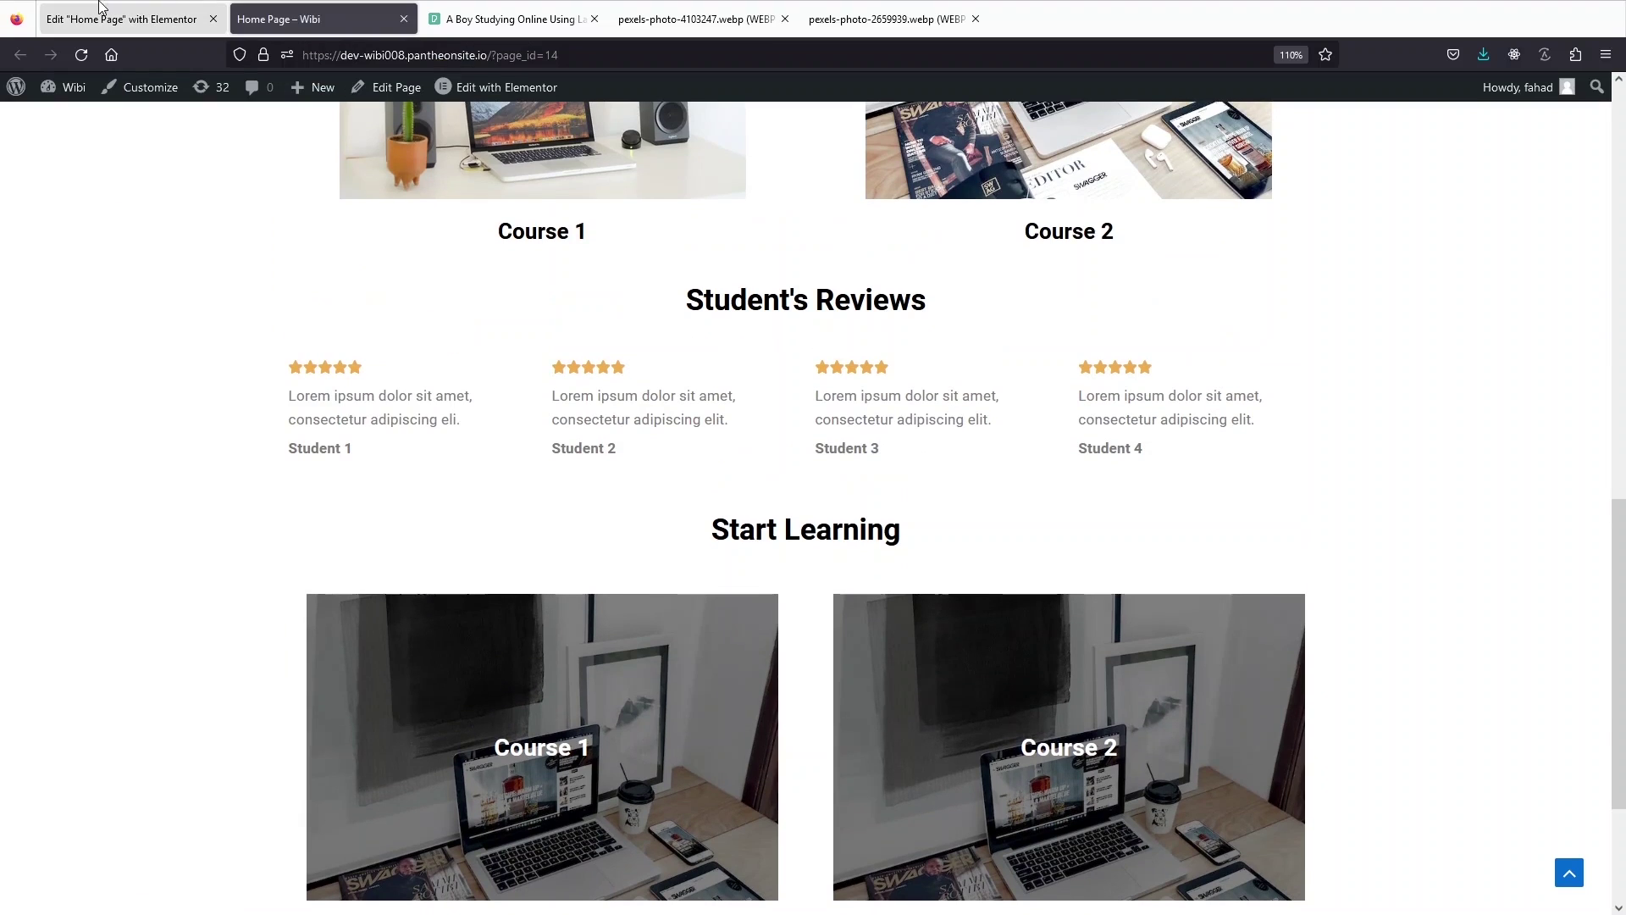
Exit the Elementor editor to the WordPress dashboard and visit the site's front page.
click(108, 12)
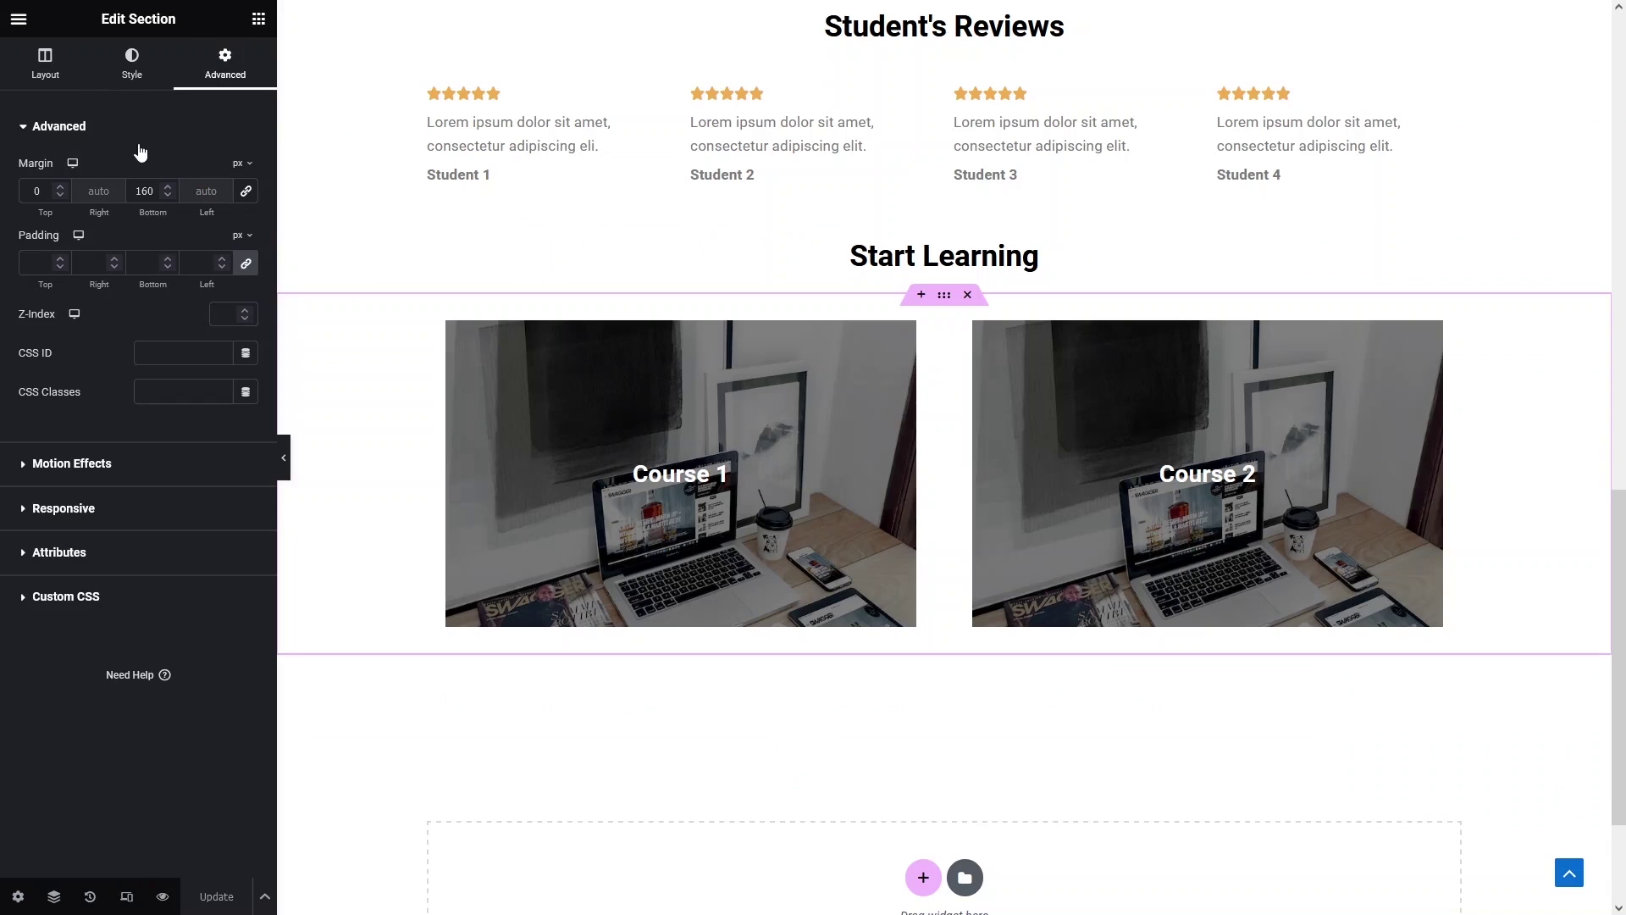
click(16, 29)
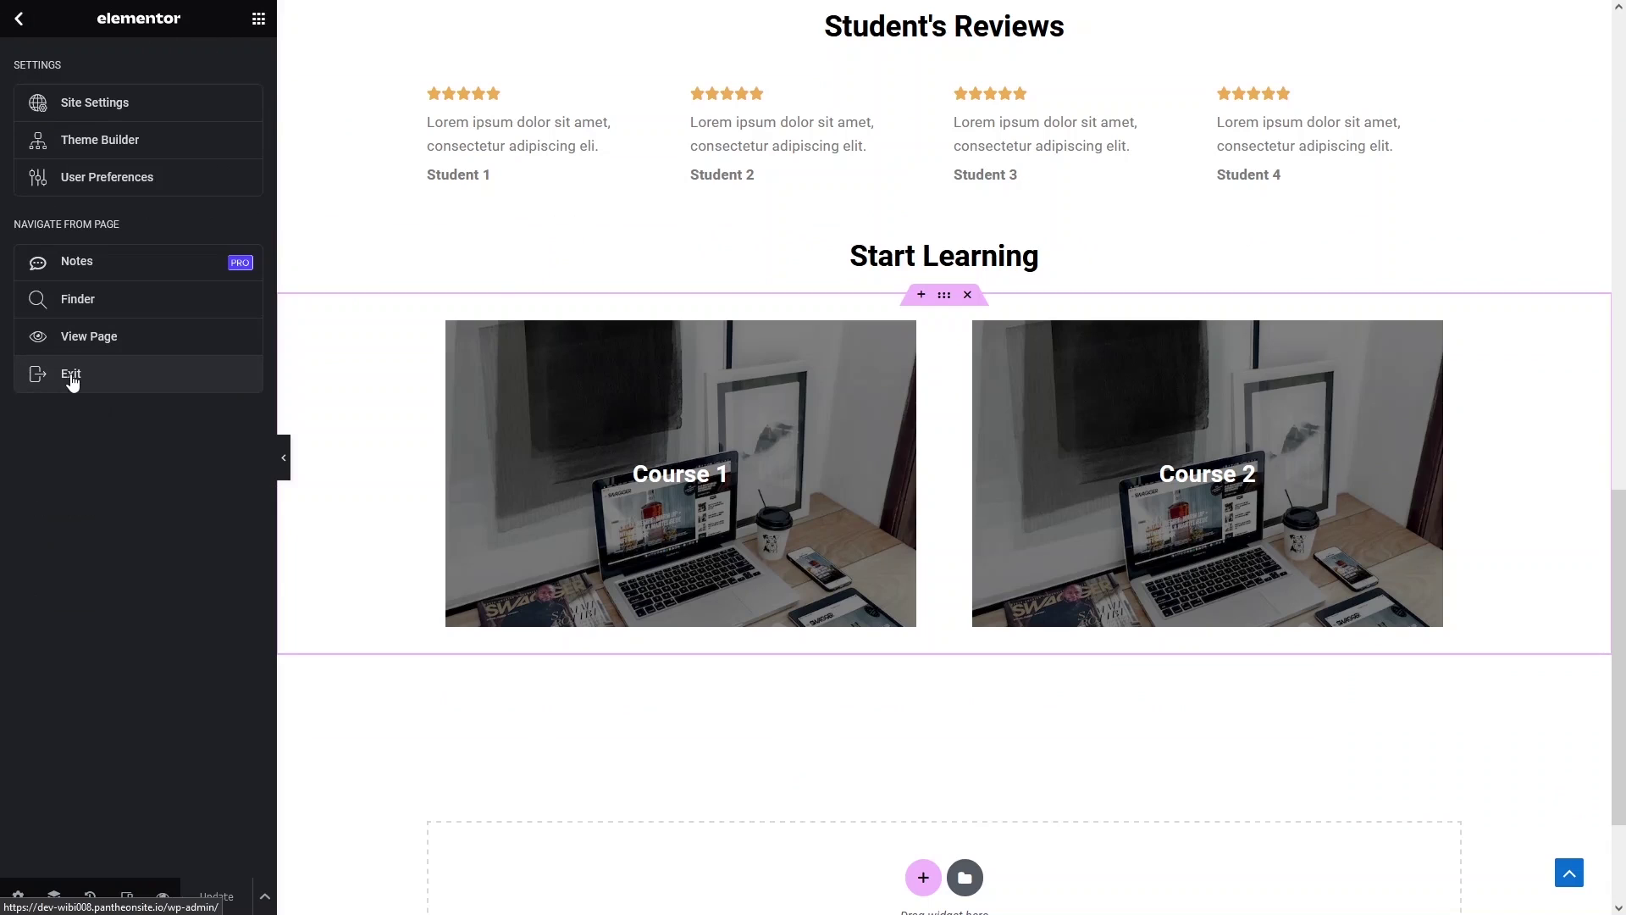
click(72, 379)
mouse_move(68, 17)
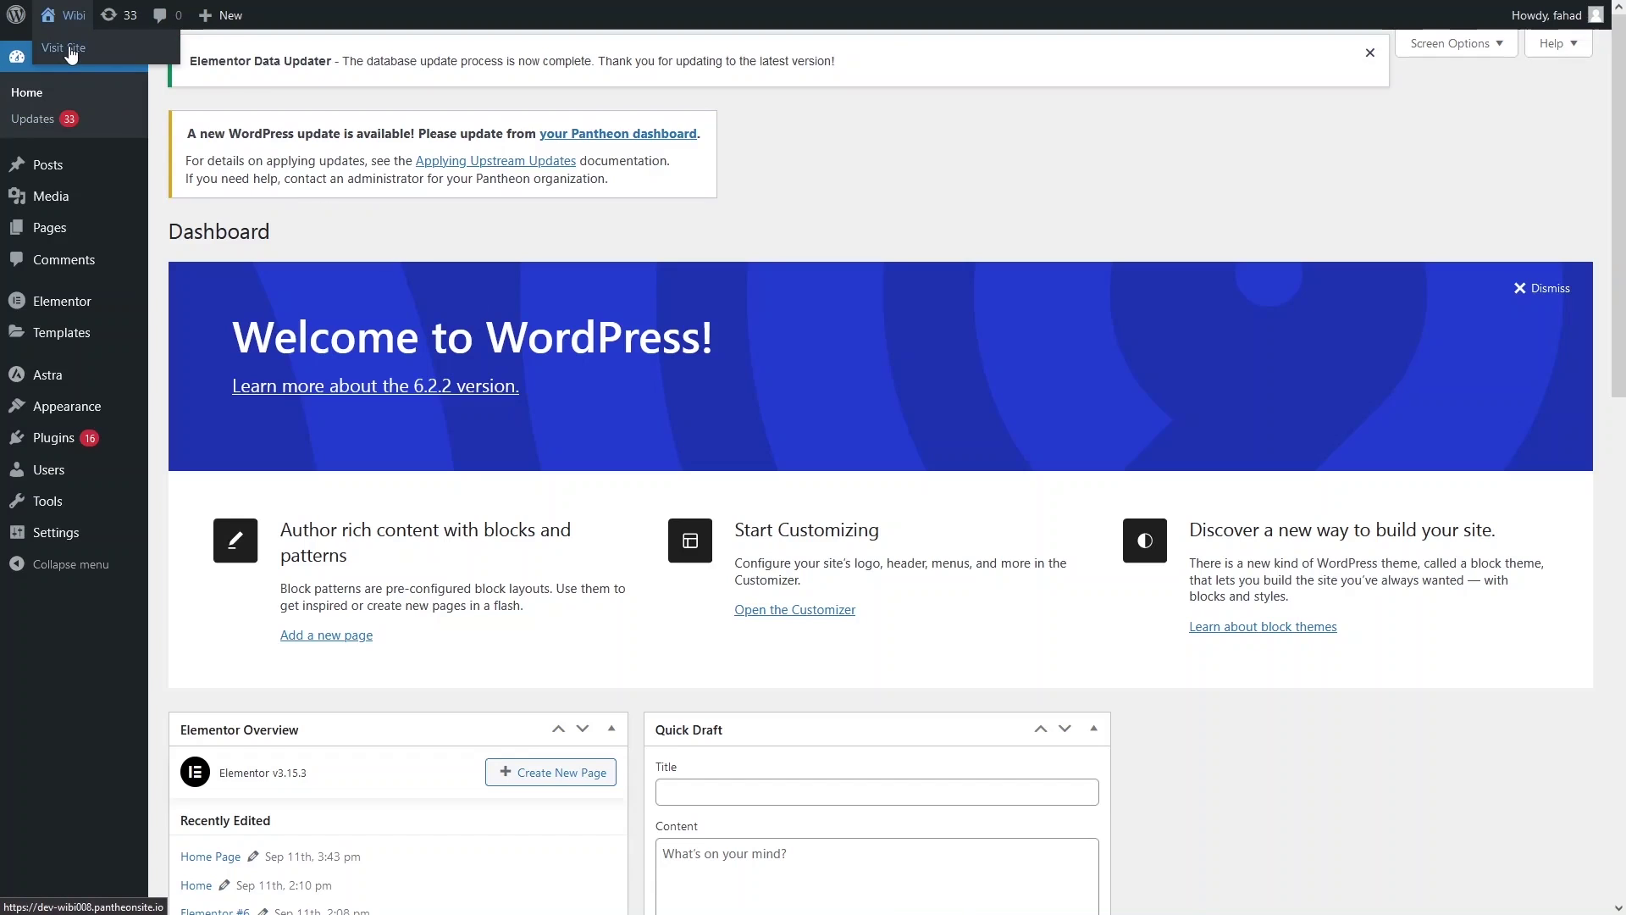
click(68, 49)
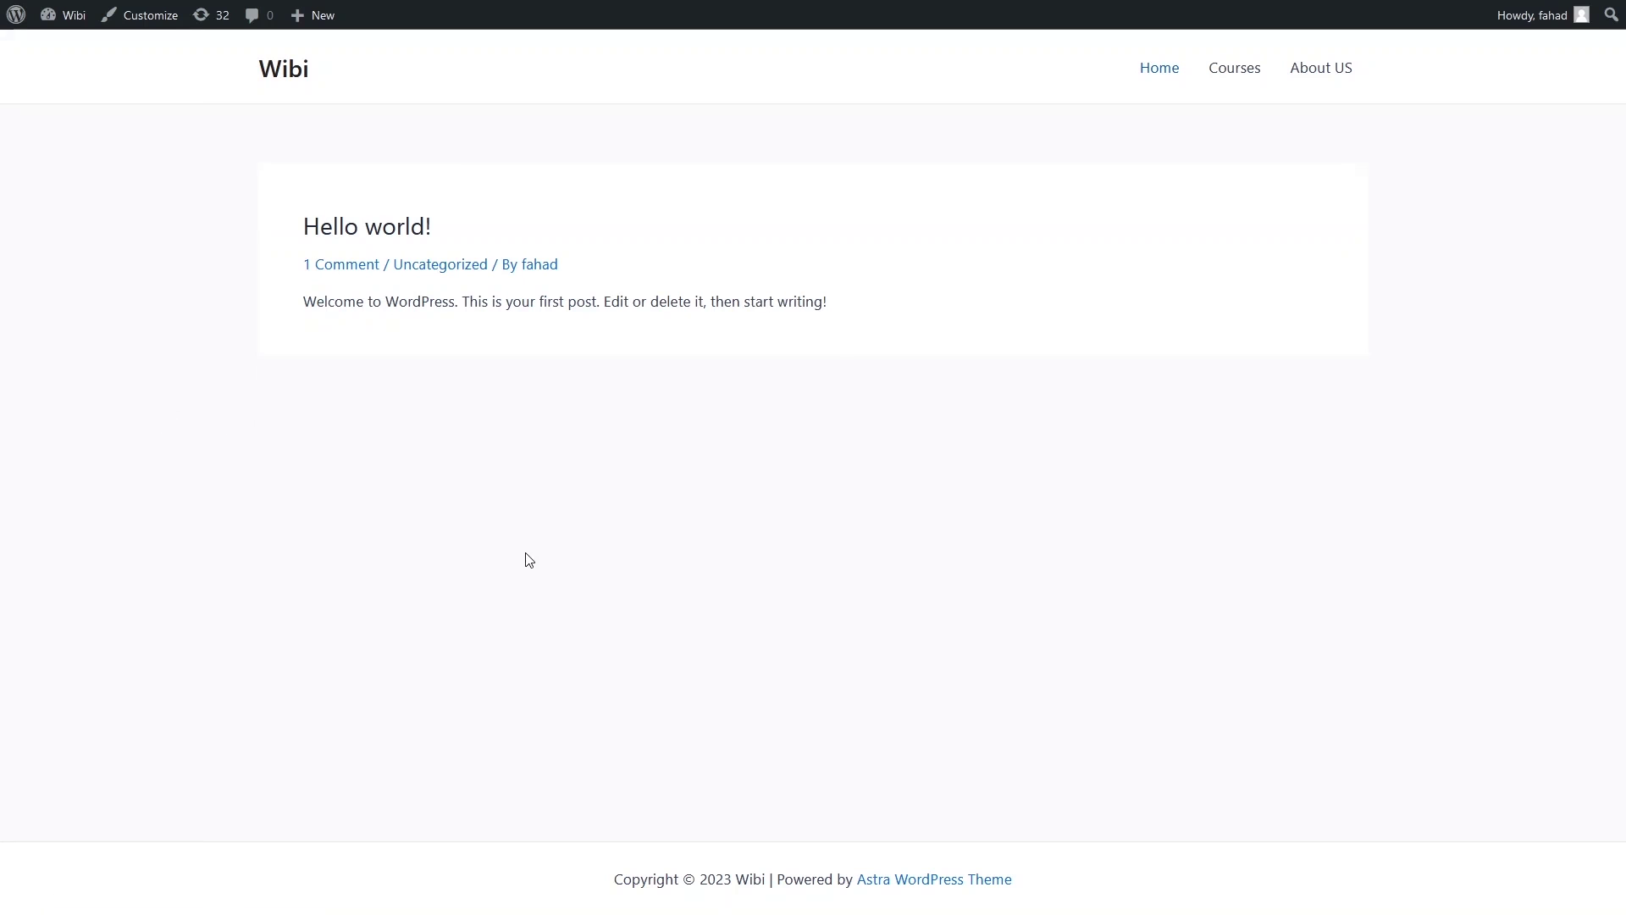
In the WordPress Reading settings, make the homepage display the static page Home Page and save the changes.
click(134, 18)
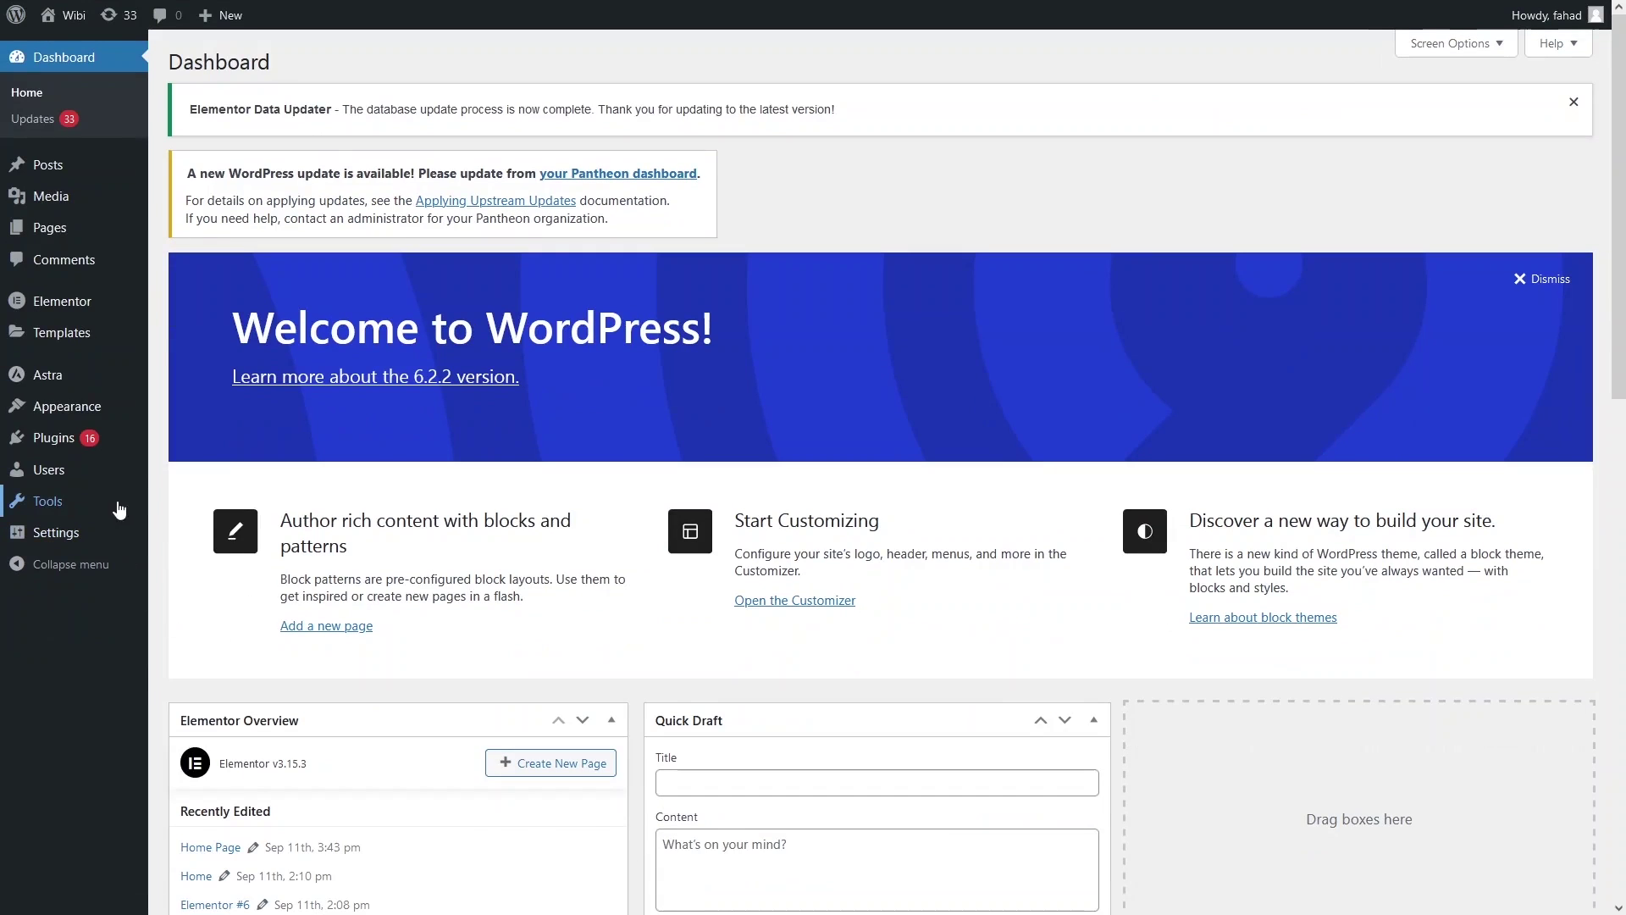
mouse_move(93, 514)
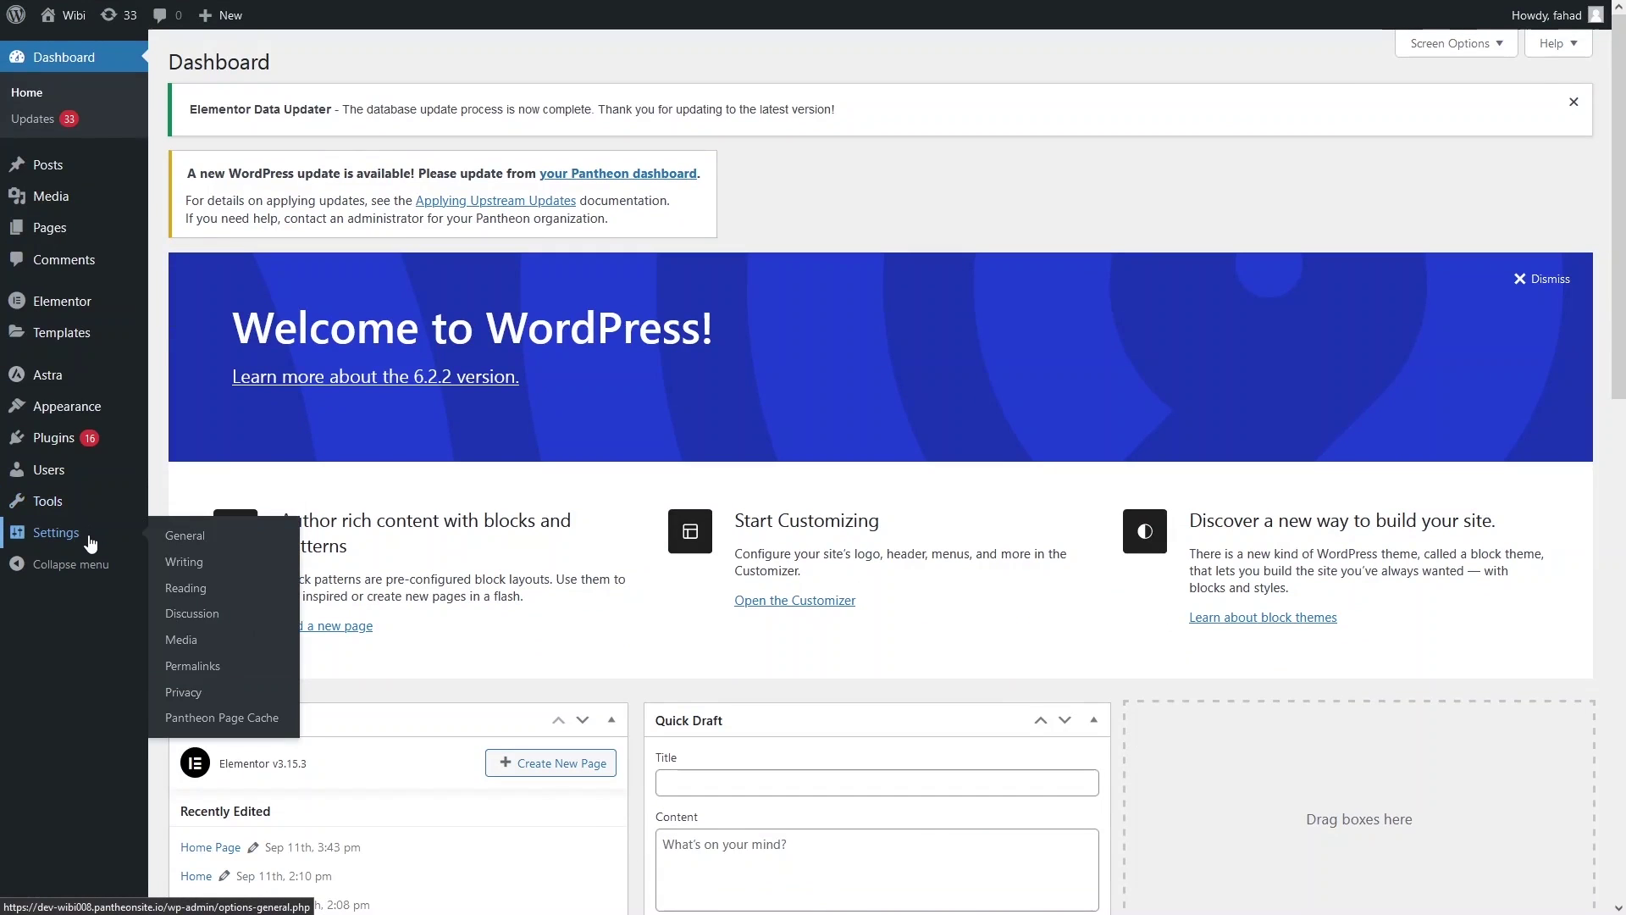
click(201, 597)
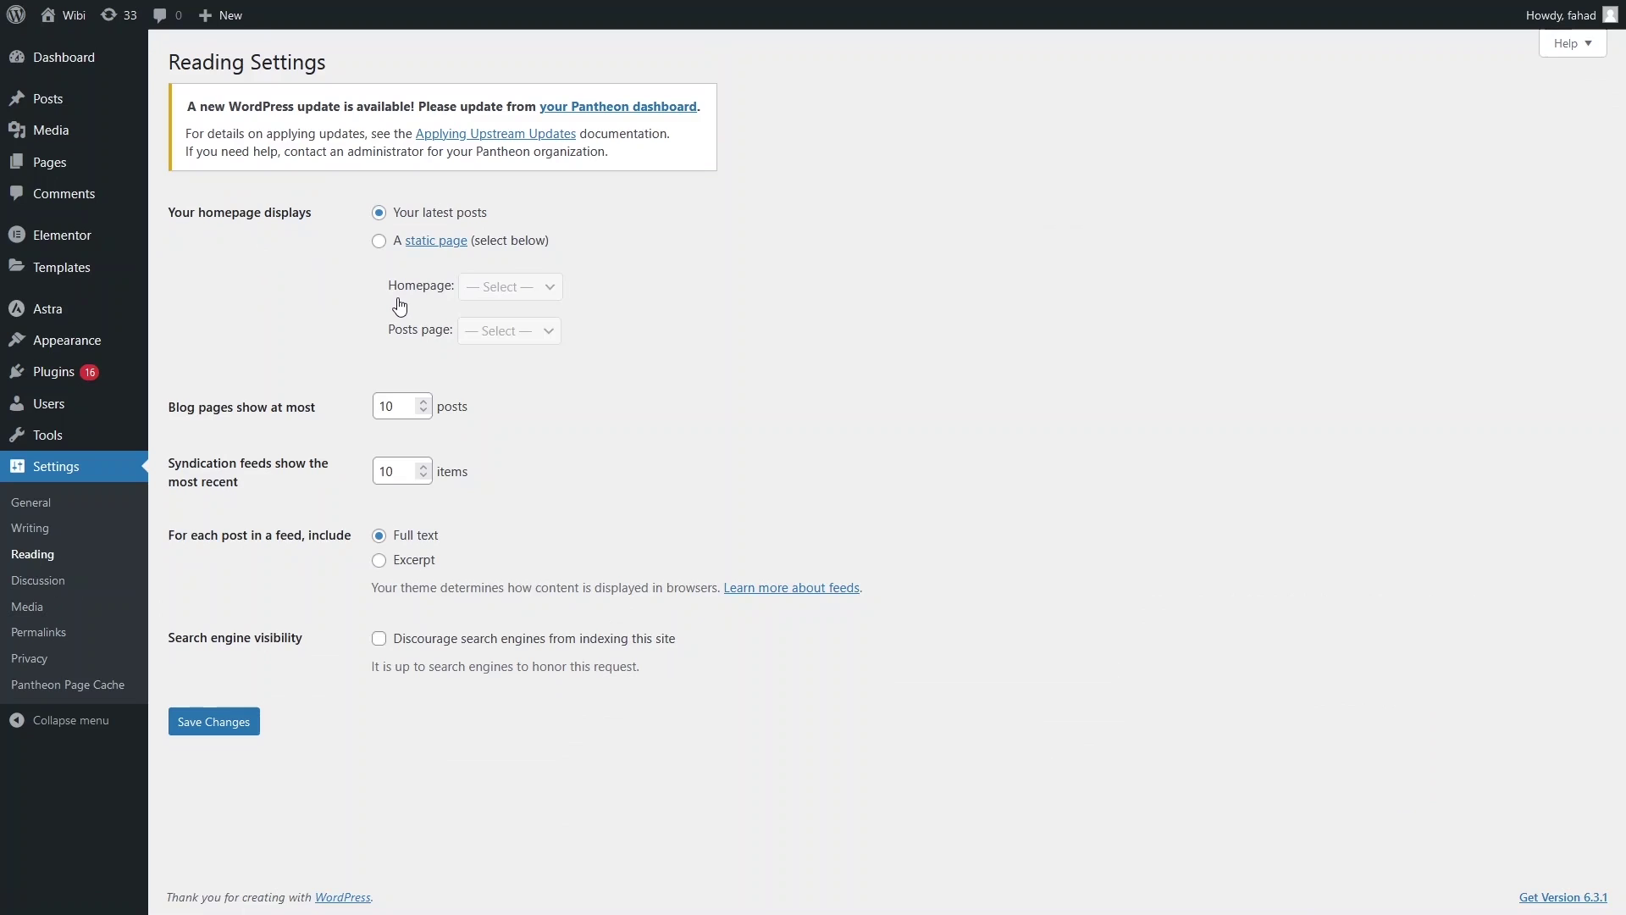
click(379, 241)
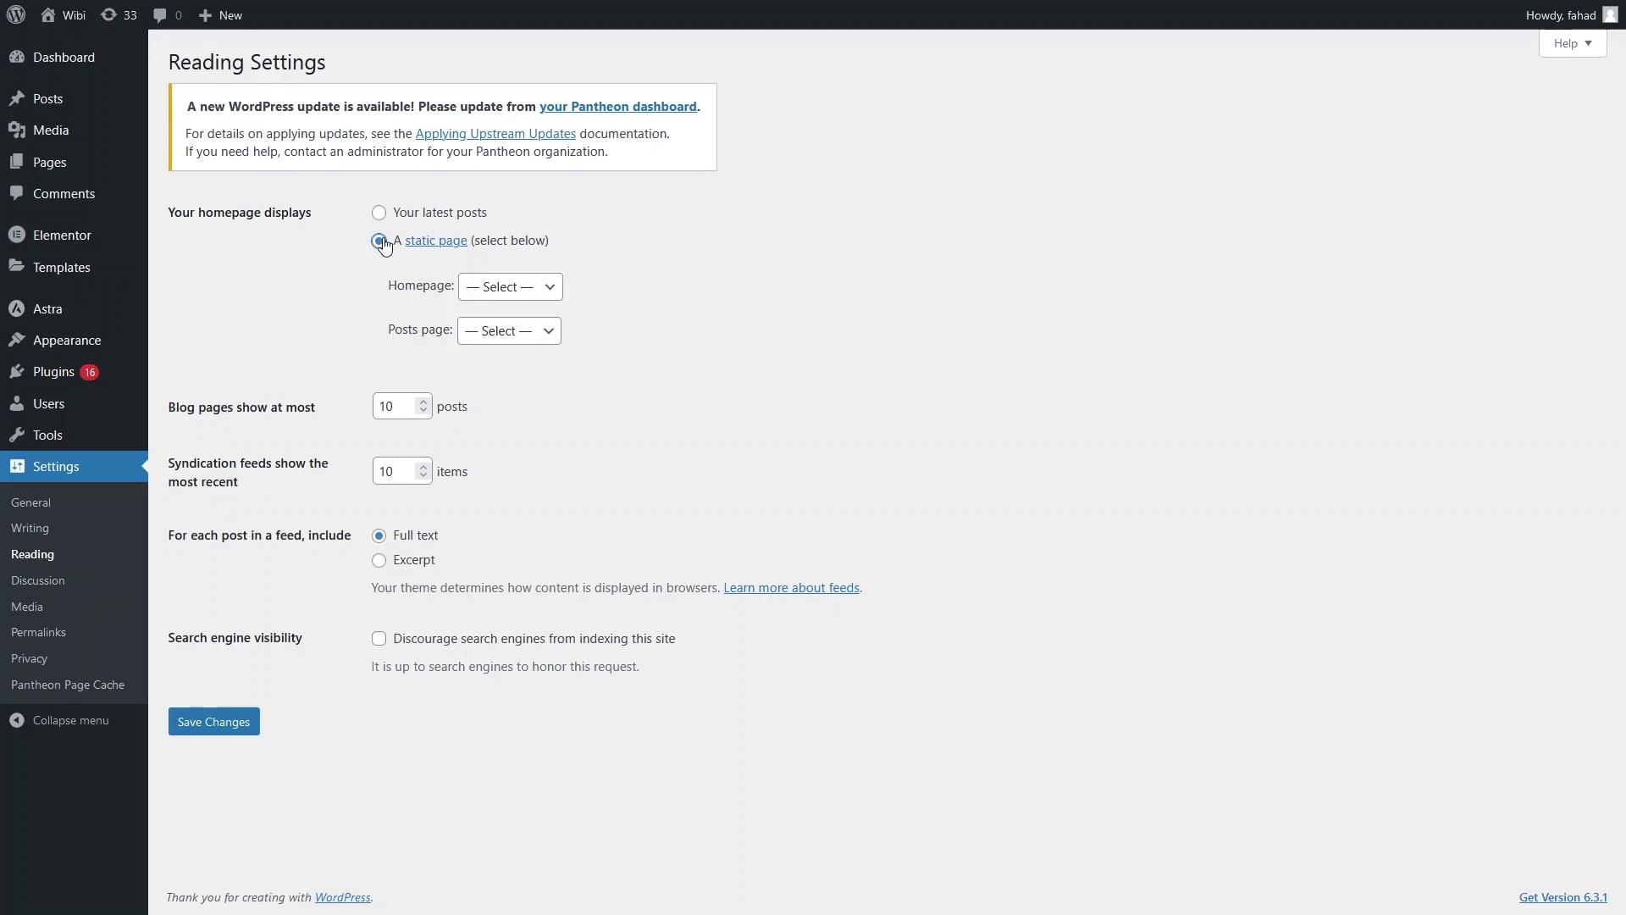
click(548, 295)
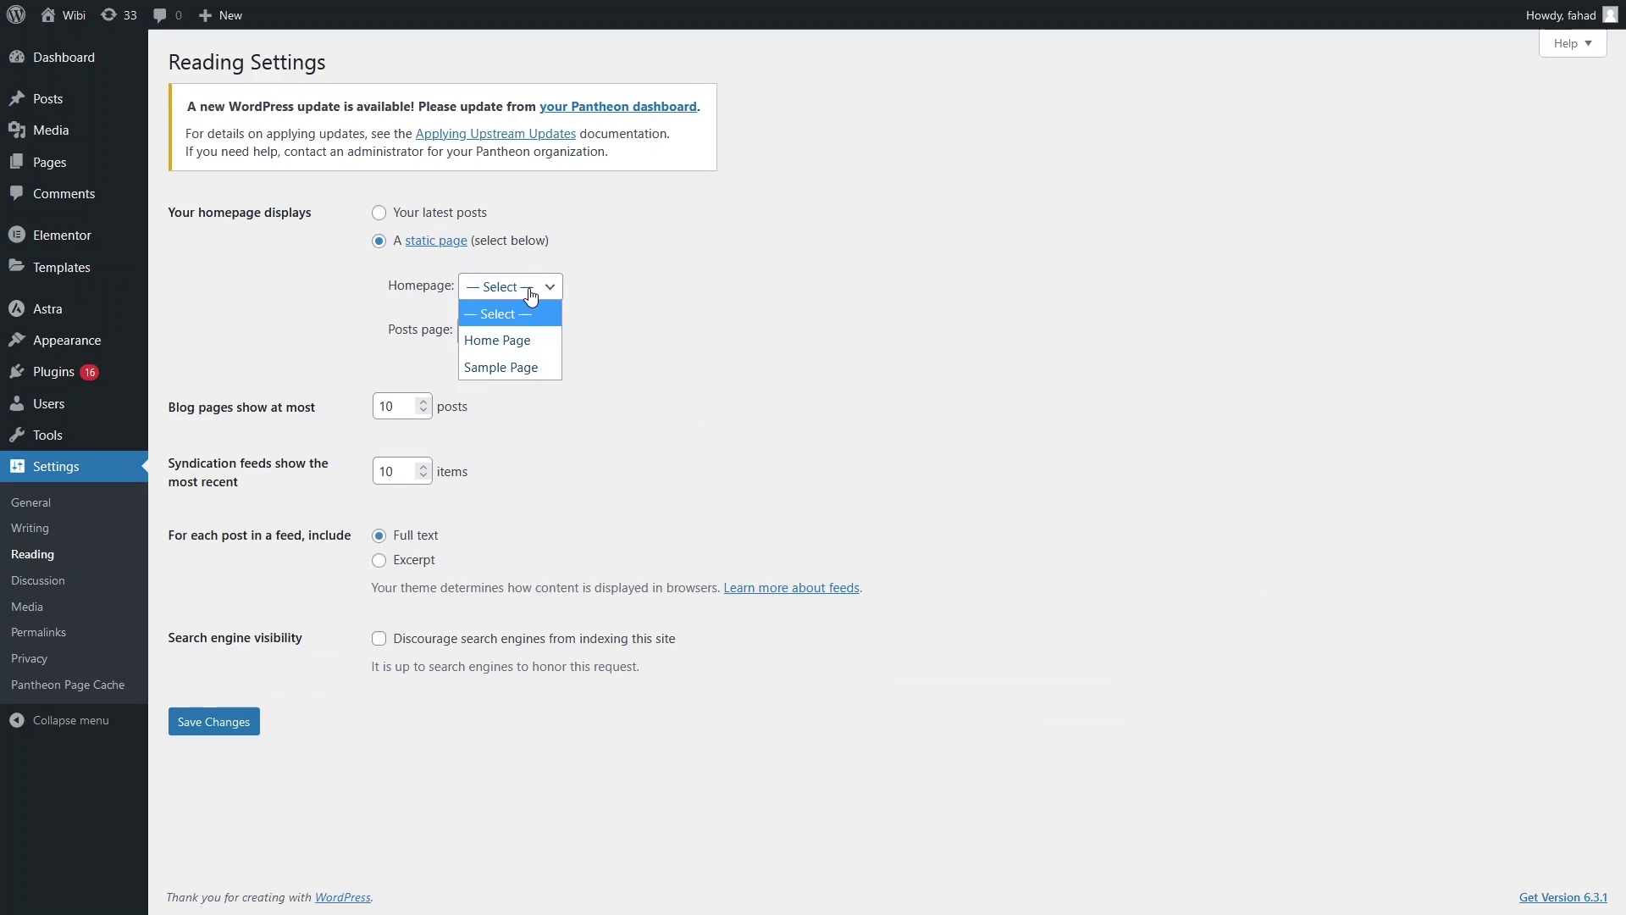
click(519, 351)
click(197, 724)
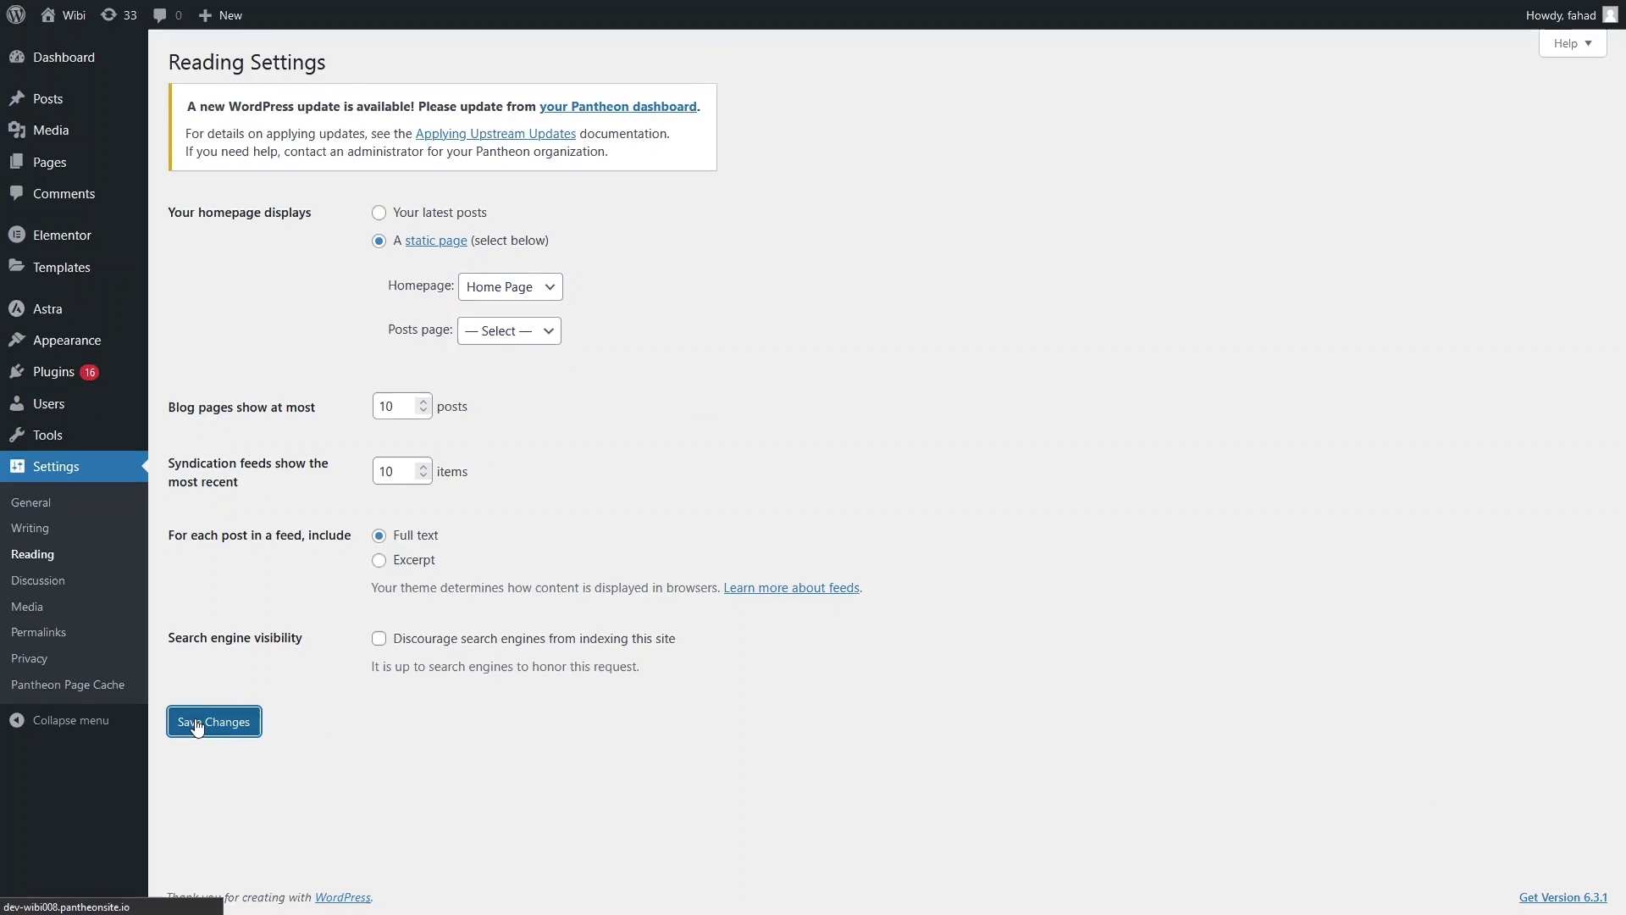
Visit the site and review its front page from the header to the footer.
mouse_move(70, 31)
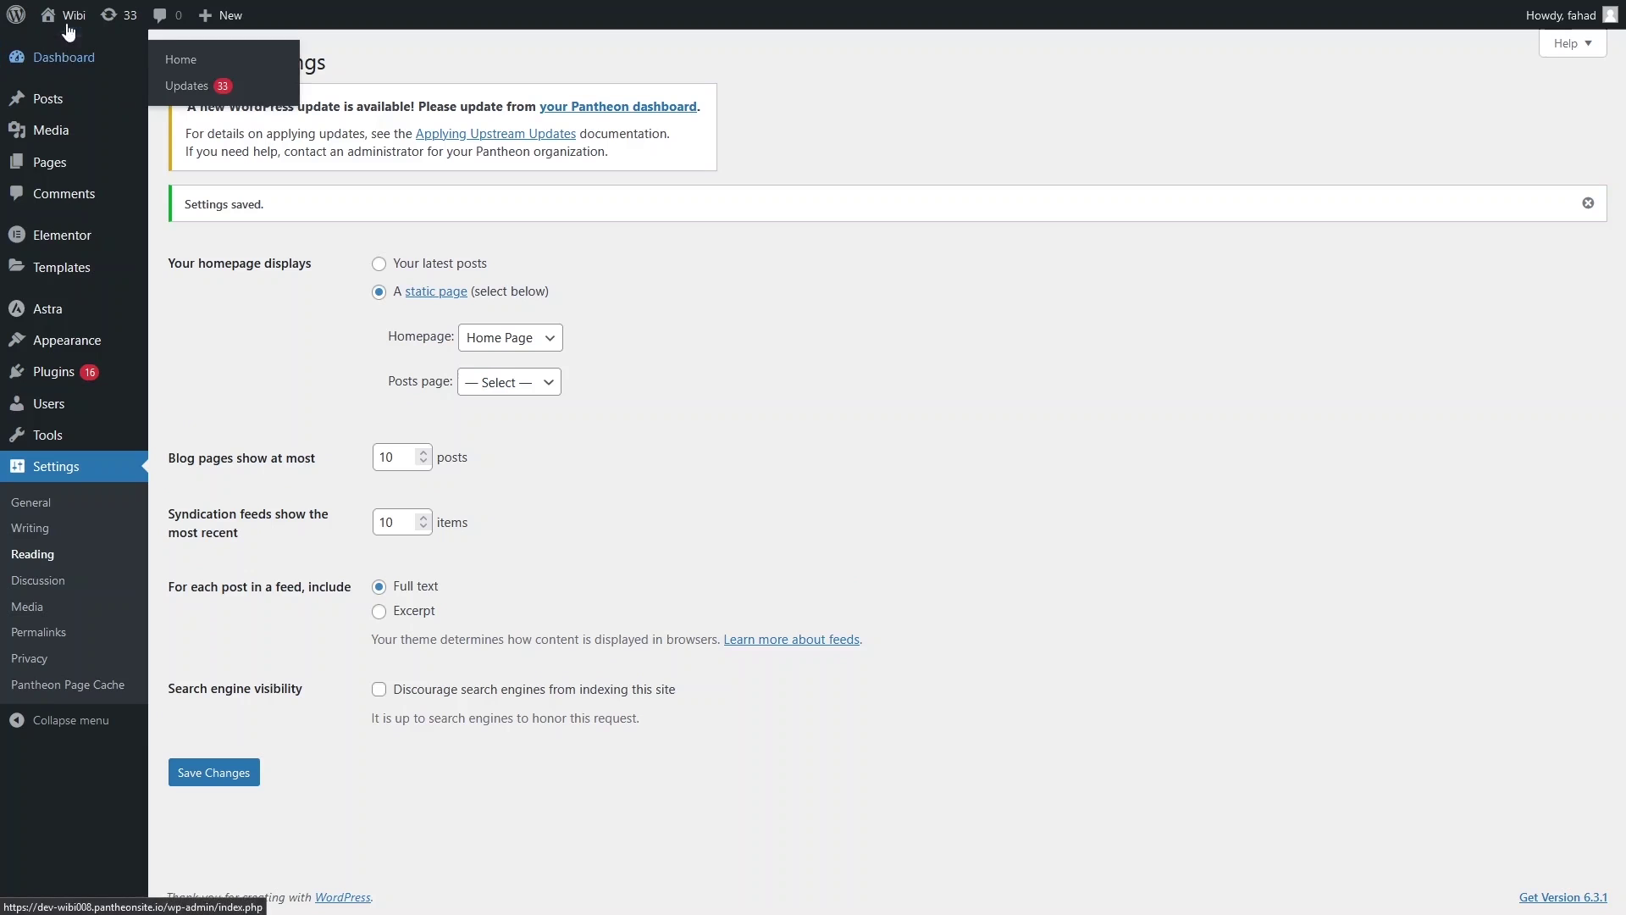
click(85, 47)
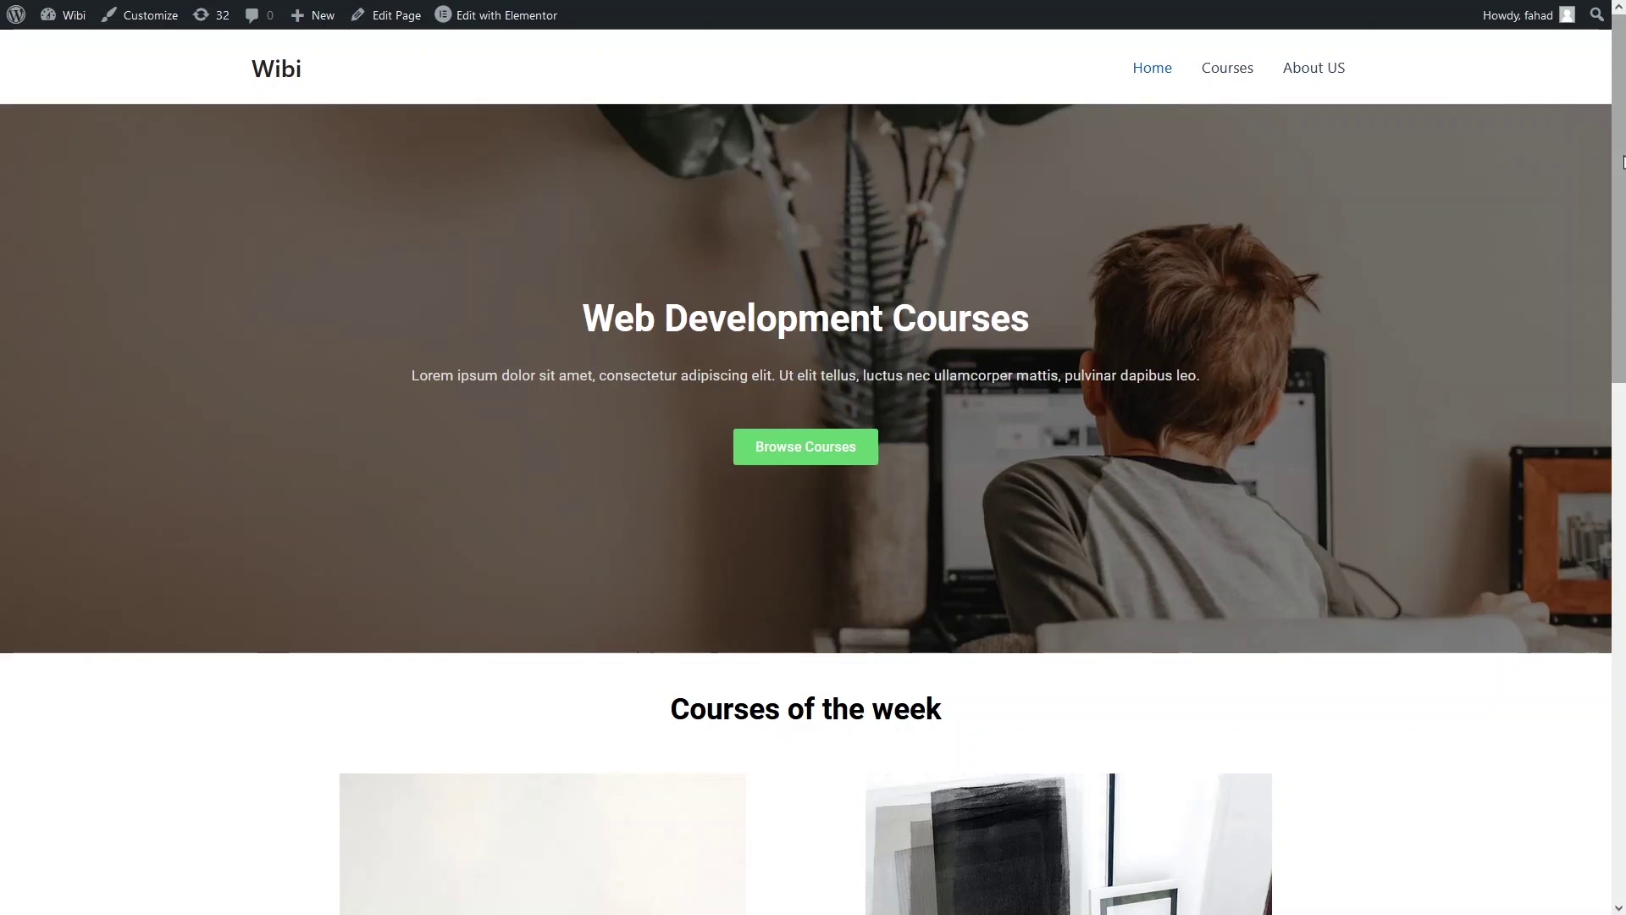
drag(1623, 161, 1623, 745)
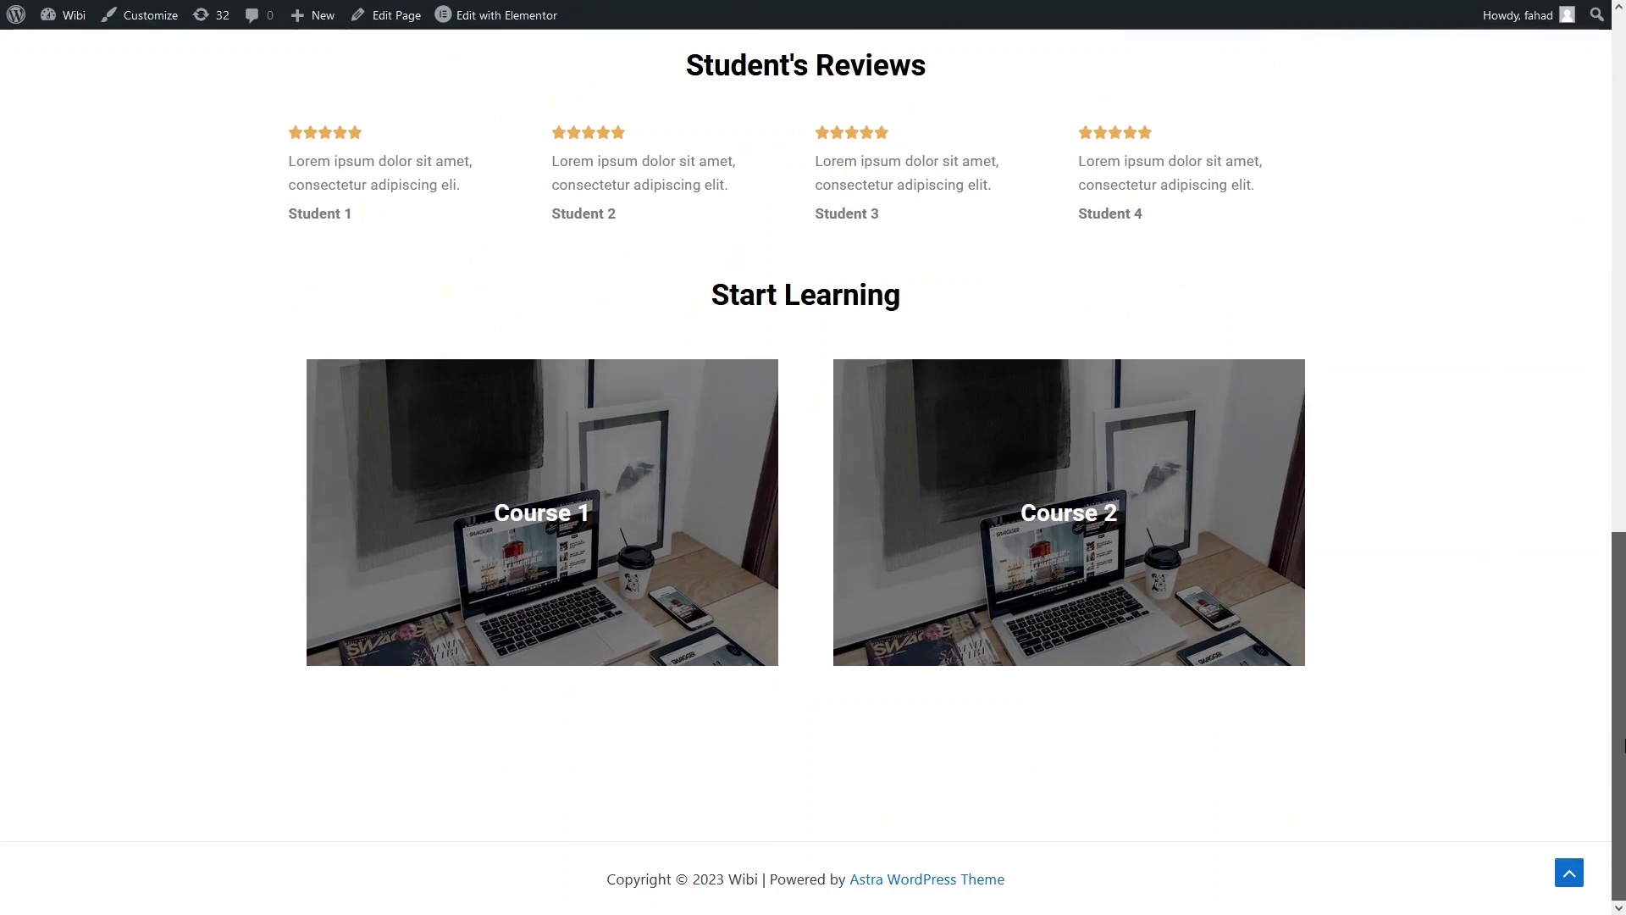
drag(1623, 685, 1619, 178)
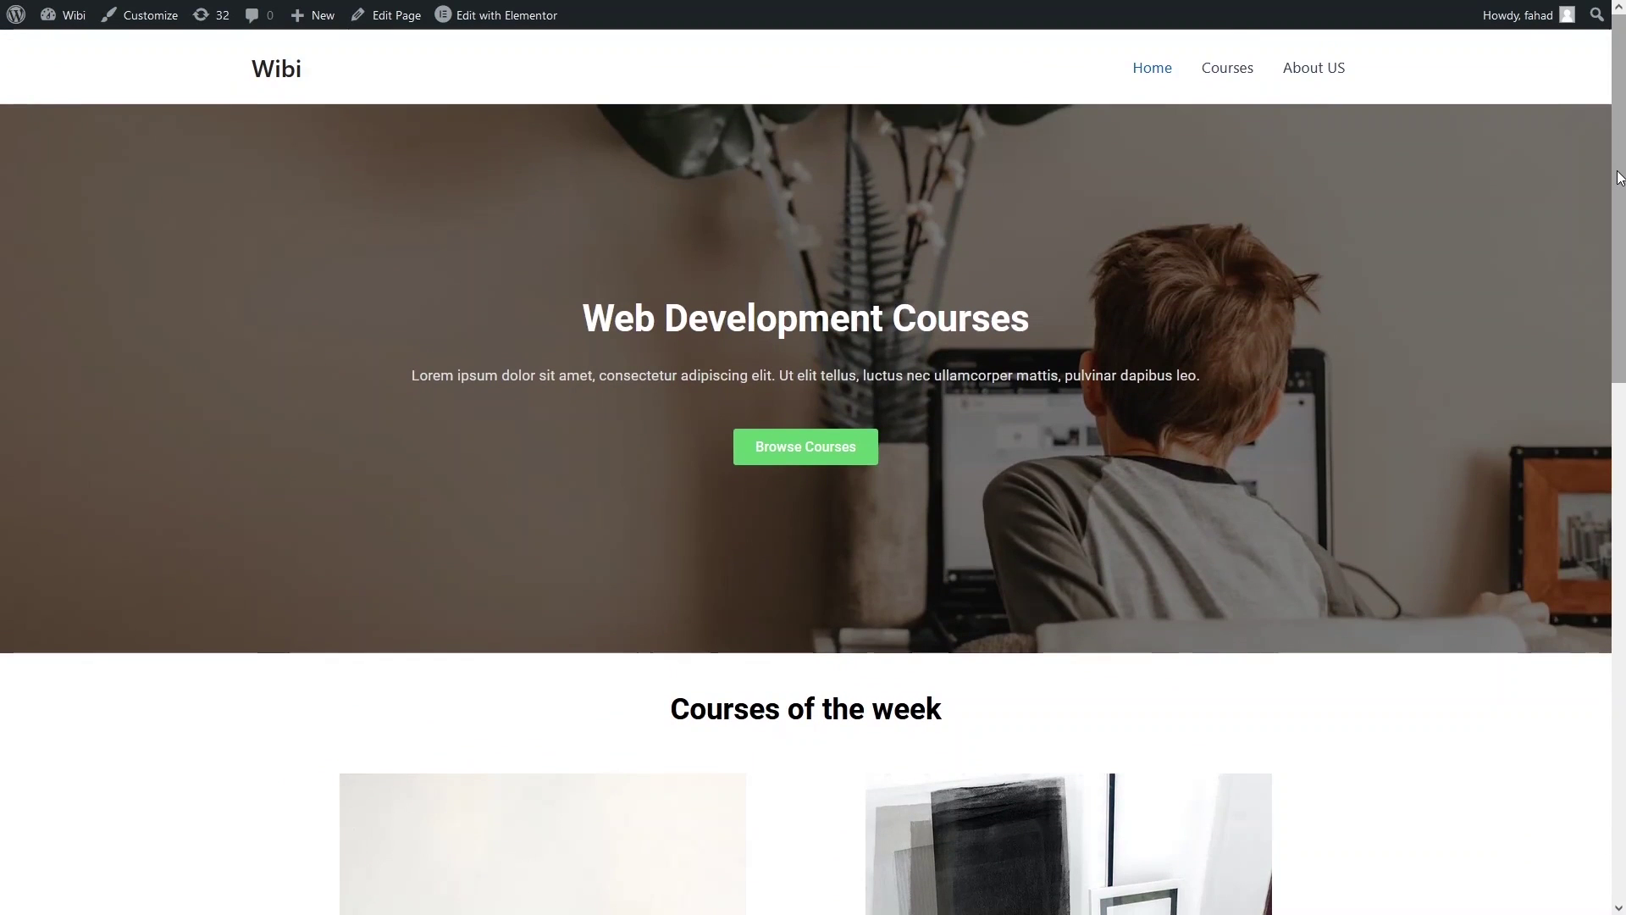